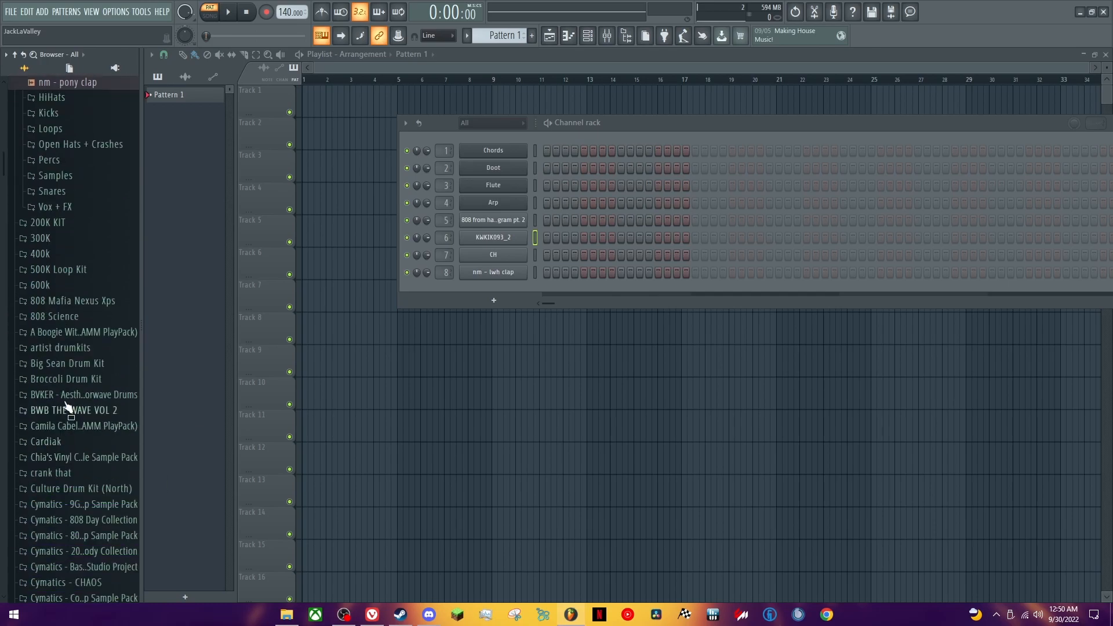
- Hide the browser and select the nm - lwh clap channel in the channel rack, auditioning its sound
{"action": "left_click", "coordinate": [89, 372]}
{"action": "left_click_drag", "start_coordinate": [72, 389], "coordinate": [435, 348]}
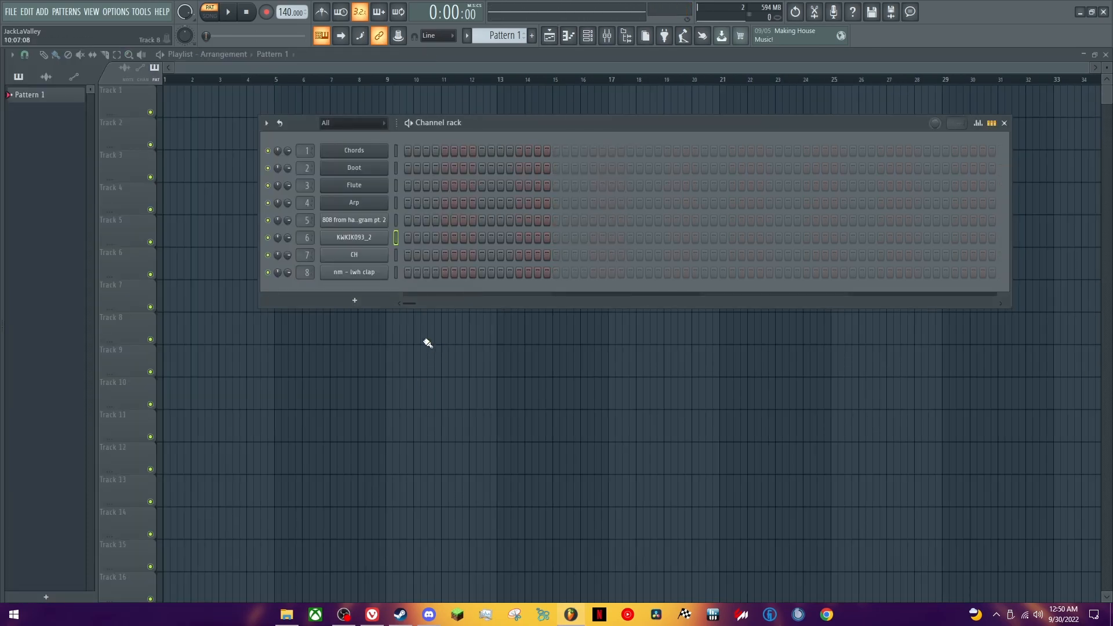
{"action": "left_click", "coordinate": [399, 254]}
{"action": "left_click", "coordinate": [354, 272]}
{"action": "left_click", "coordinate": [361, 139]}
{"action": "key", "text": "z"}
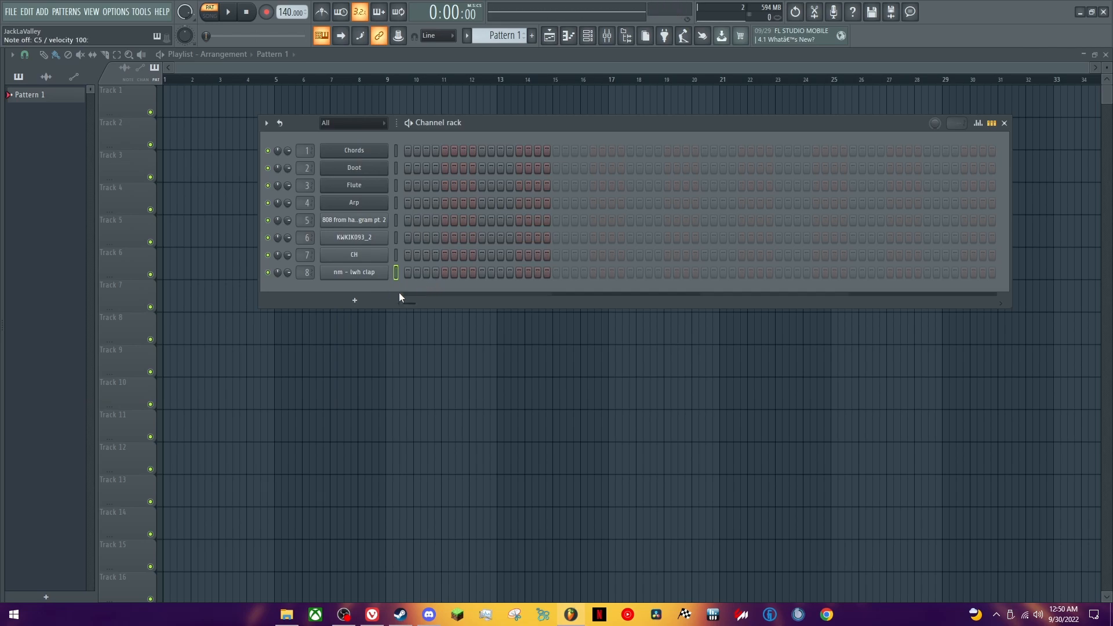
- Load Fruity Soft Clipper into slot 10 of the mixer's Master track and close the mixer
{"action": "left_click", "coordinate": [607, 36]}
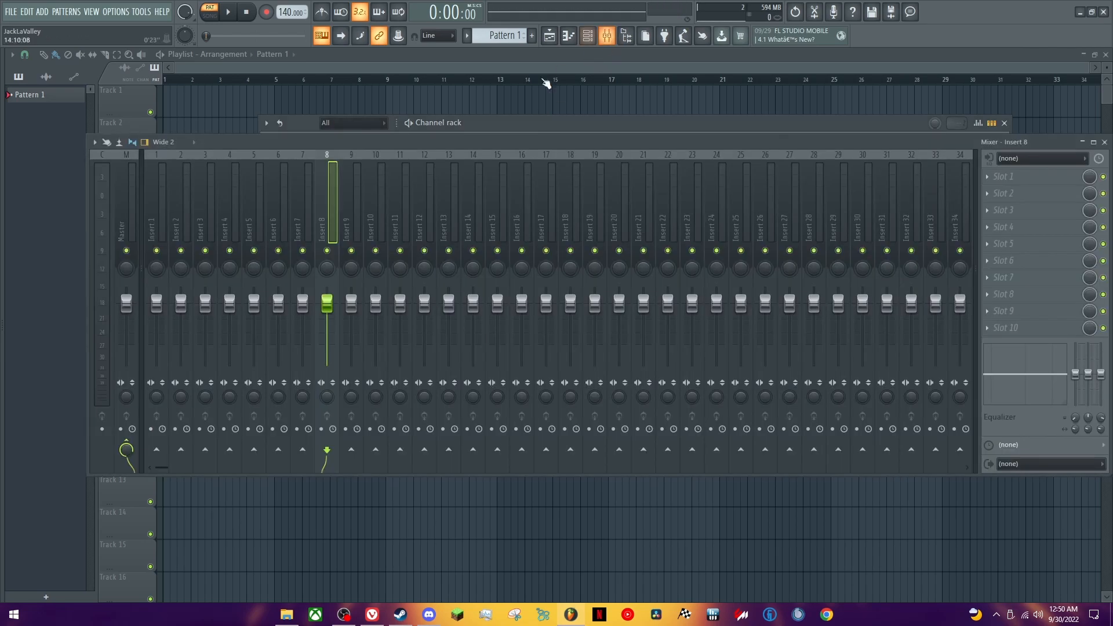
{"action": "left_click", "coordinate": [124, 183]}
{"action": "left_click", "coordinate": [1013, 328]}
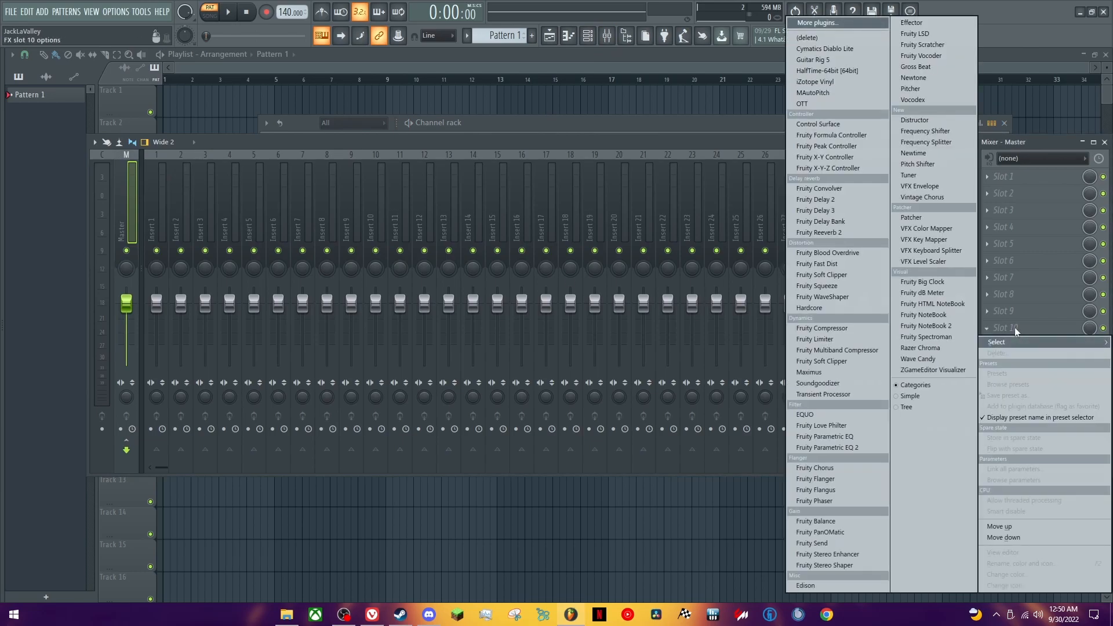
{"action": "left_click", "coordinate": [852, 275]}
{"action": "left_click", "coordinate": [453, 168]}
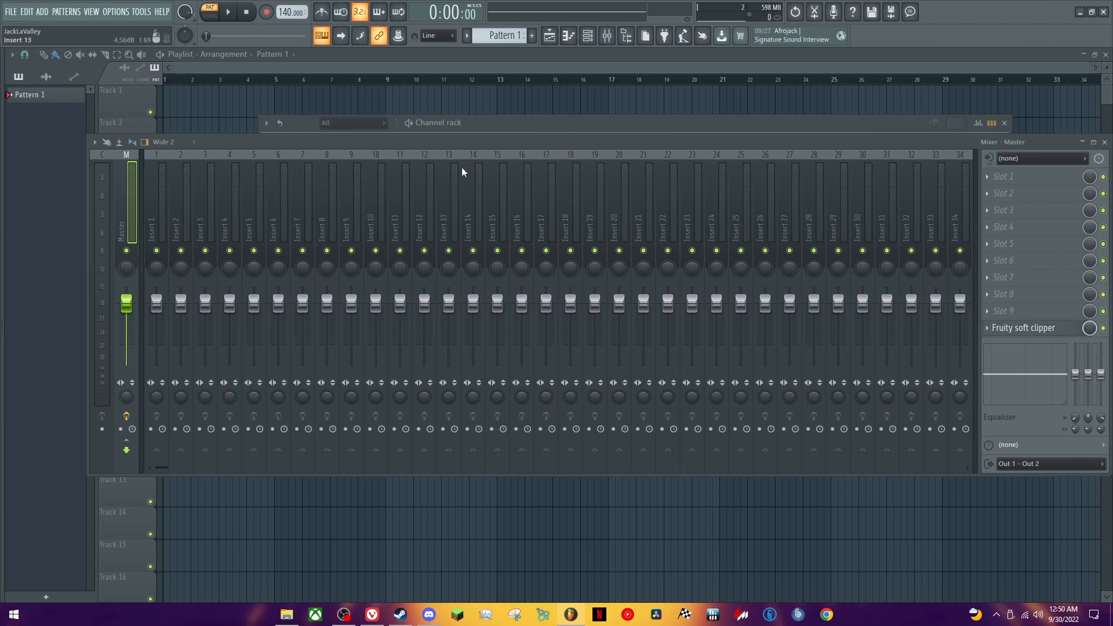
{"action": "left_click", "coordinate": [475, 119]}
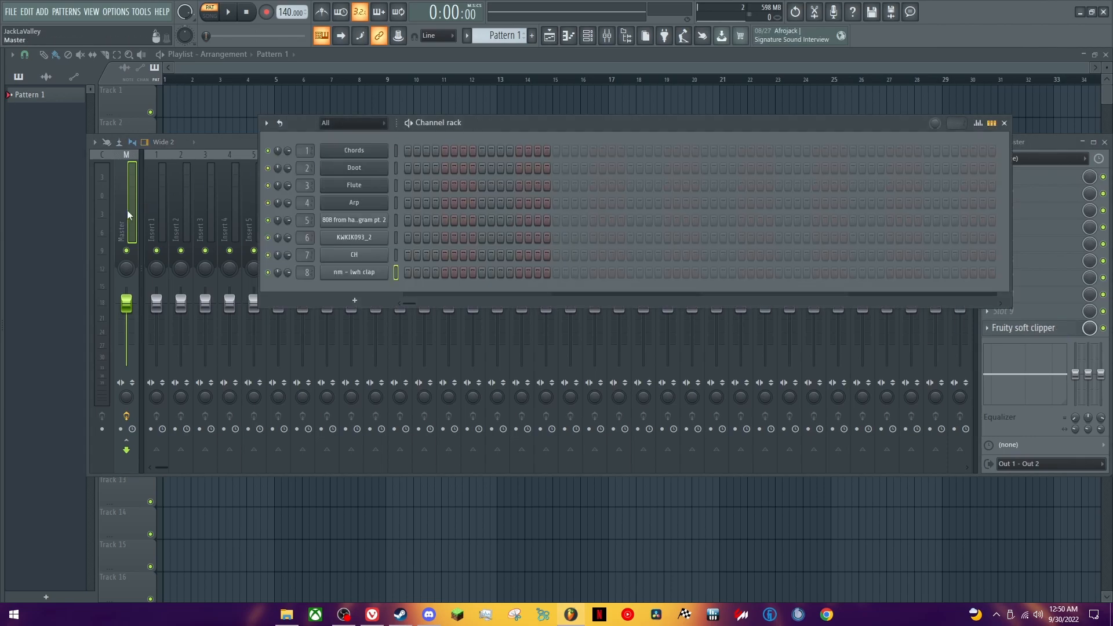
{"action": "left_click", "coordinate": [235, 140]}
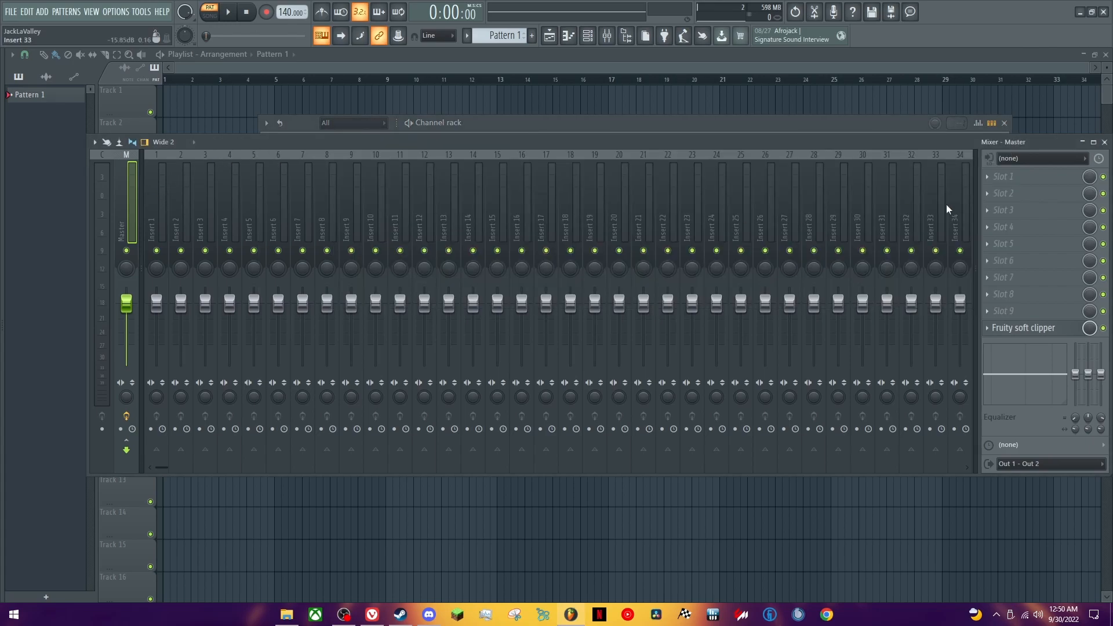
{"action": "left_click", "coordinate": [1104, 143]}
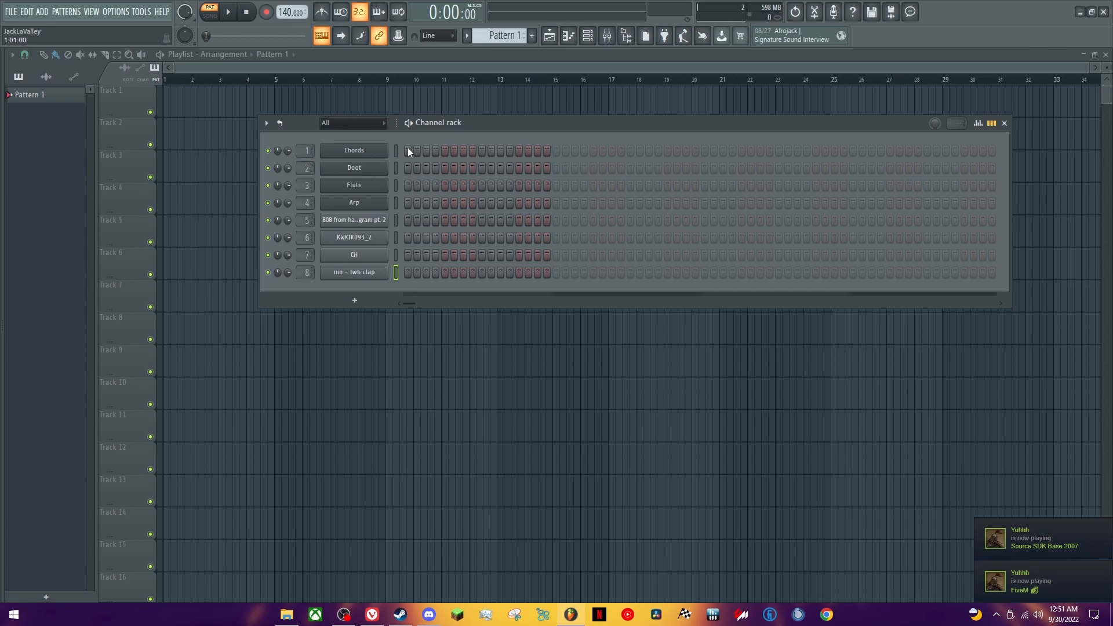
- In the Chords channel's Serum, set OSC A to 11 unison voices and enable OSC B with 8 unison voices at octave +1
{"action": "left_click", "coordinate": [354, 150]}
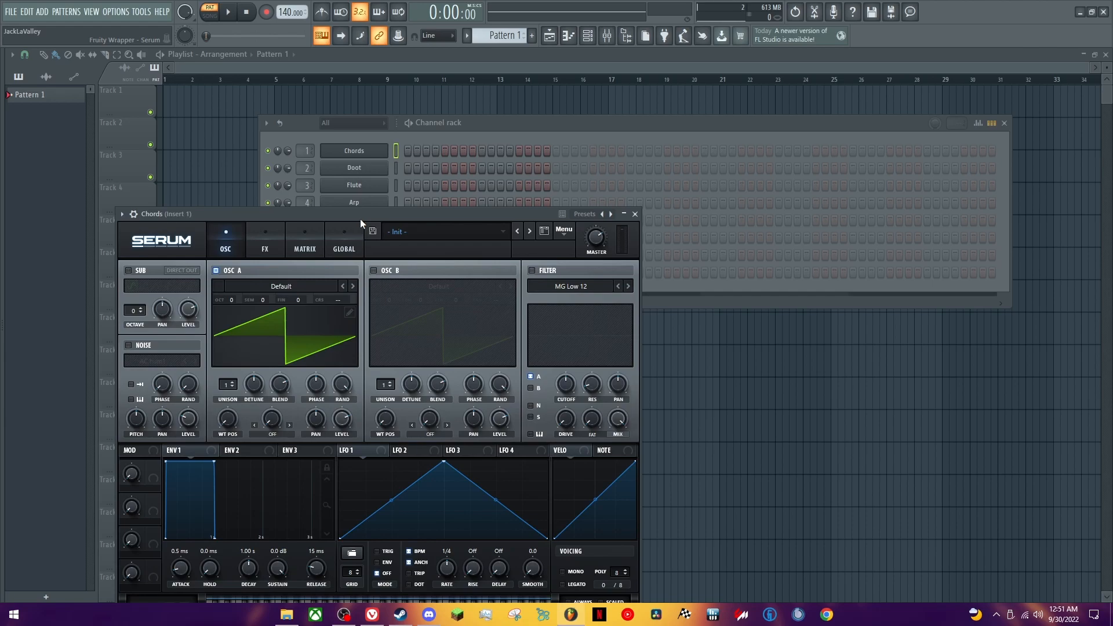
{"action": "left_click_drag", "start_coordinate": [228, 390], "coordinate": [233, 294]}
{"action": "left_click", "coordinate": [373, 270]}
{"action": "mouse_move", "coordinate": [386, 384]}
{"action": "left_mouse_down"}
{"action": "mouse_move", "coordinate": [387, 291]}
{"action": "mouse_move", "coordinate": [385, 400]}
{"action": "left_mouse_up"}
{"action": "left_click_drag", "start_coordinate": [384, 297], "coordinate": [384, 286]}
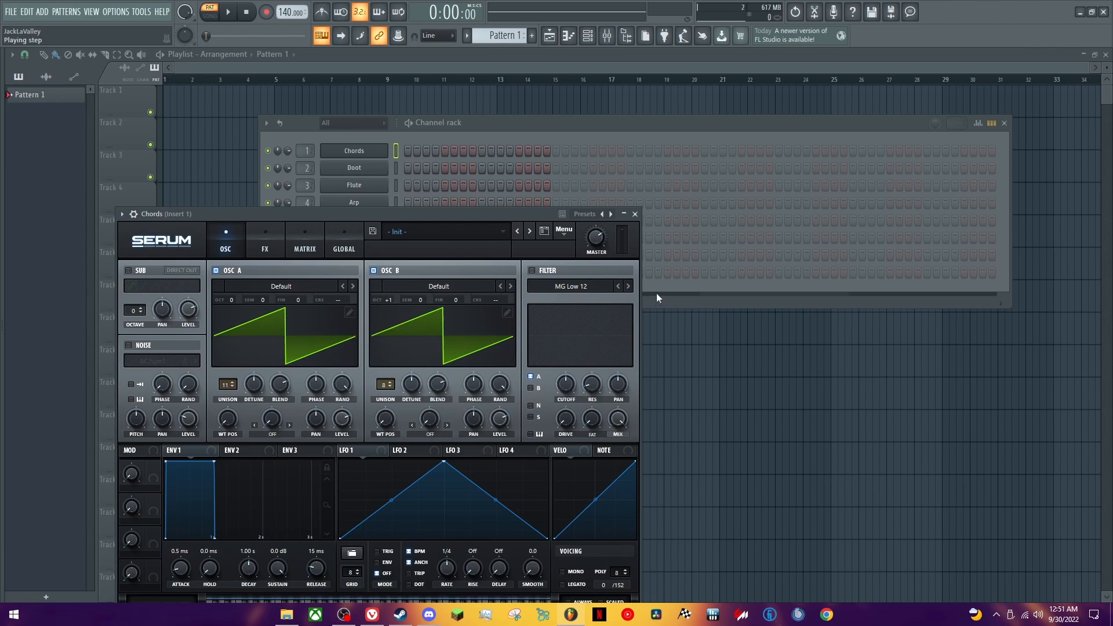
{"action": "key", "text": "b"}
{"action": "mouse_move", "coordinate": [250, 385]}
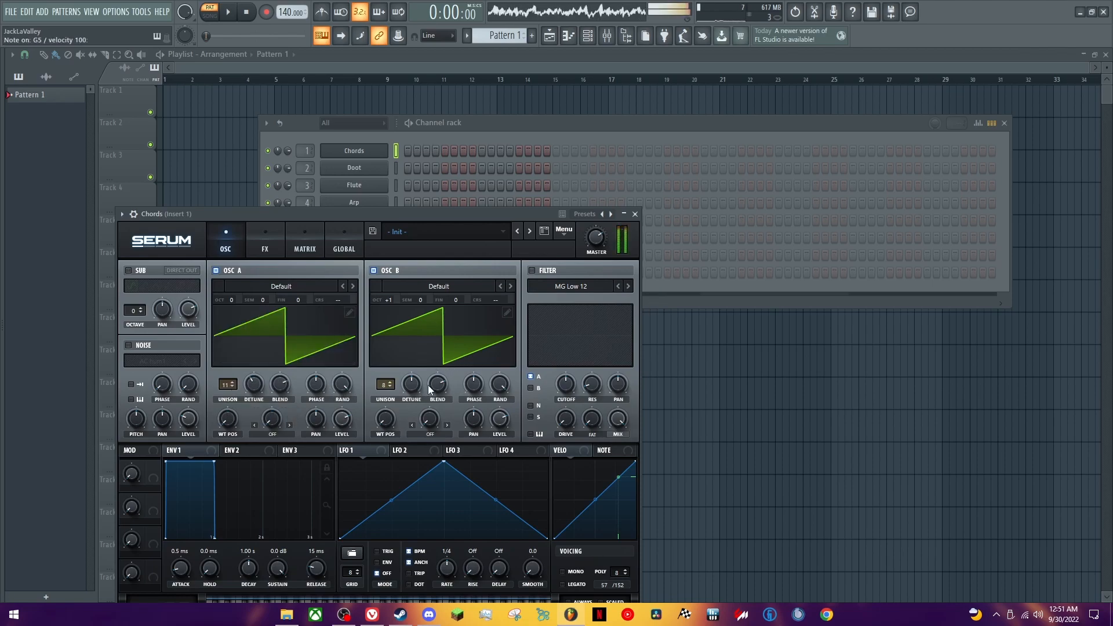
{"action": "mouse_move", "coordinate": [408, 395]}
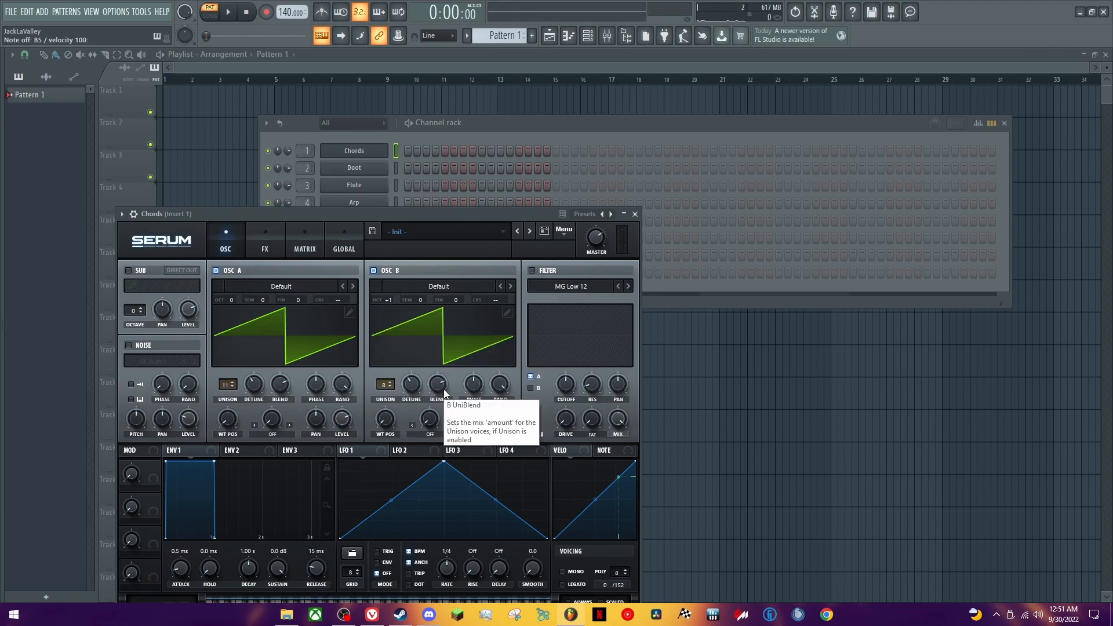
{"action": "mouse_move", "coordinate": [492, 442]}
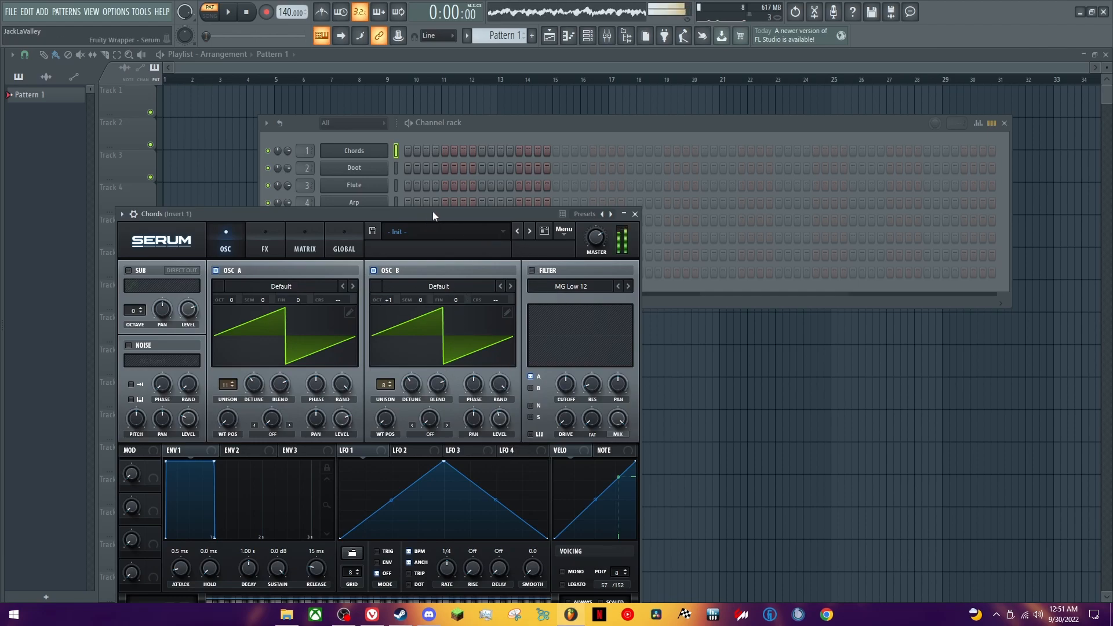
- Enable Serum's Chorus and MG Low 6 Filter effects, then adjust the filter cutoff while auditioning notes
{"action": "left_click_drag", "start_coordinate": [432, 214], "coordinate": [431, 148]}
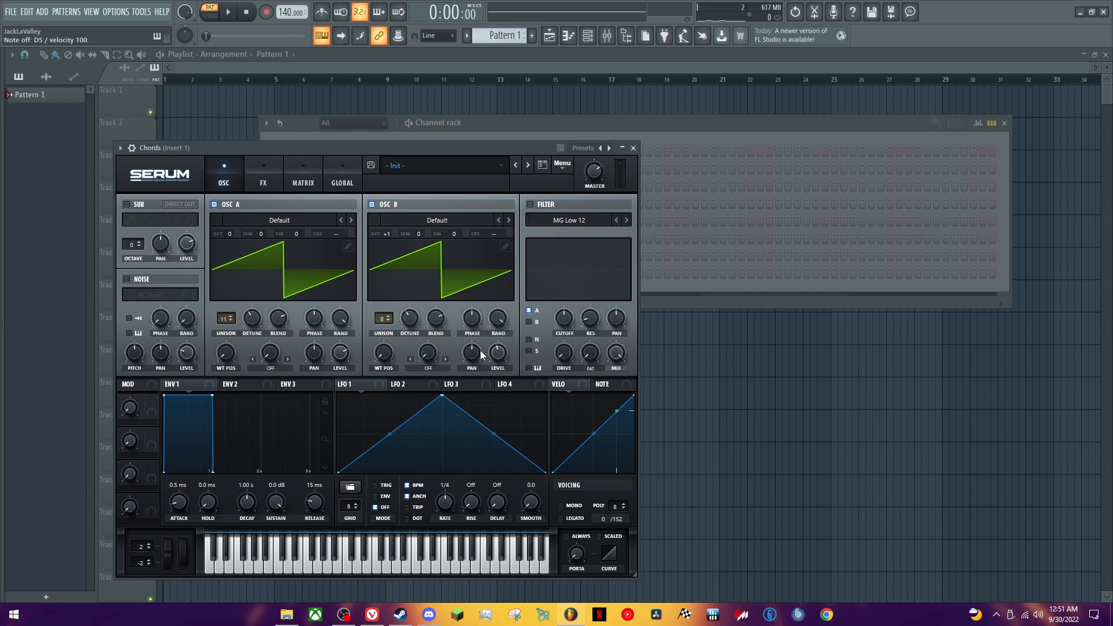
{"action": "left_click", "coordinate": [265, 180]}
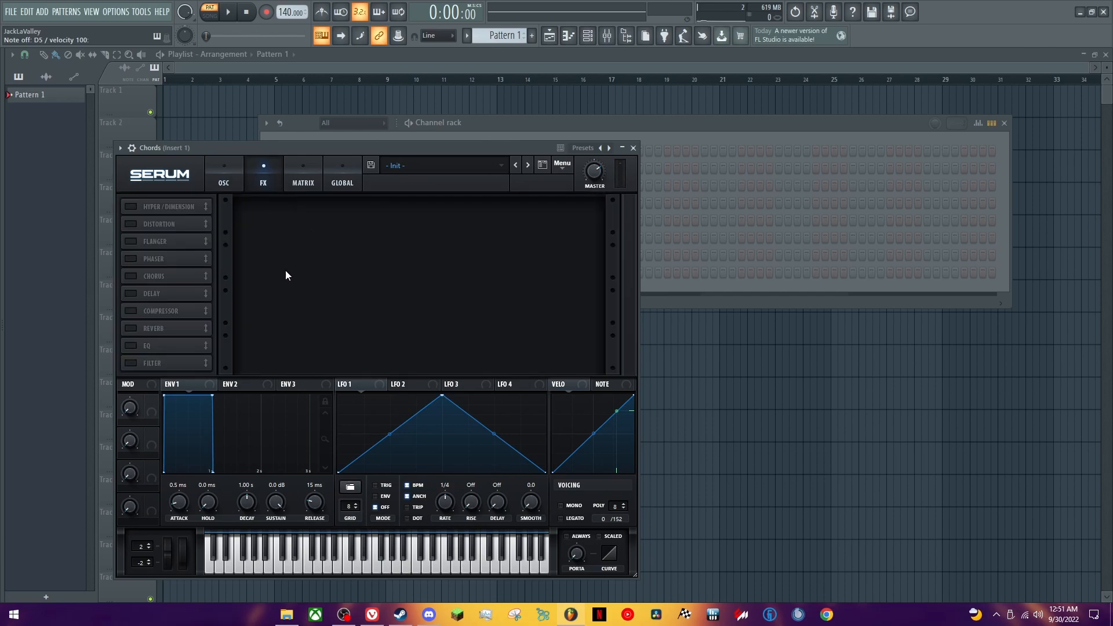
{"action": "left_click", "coordinate": [129, 277]}
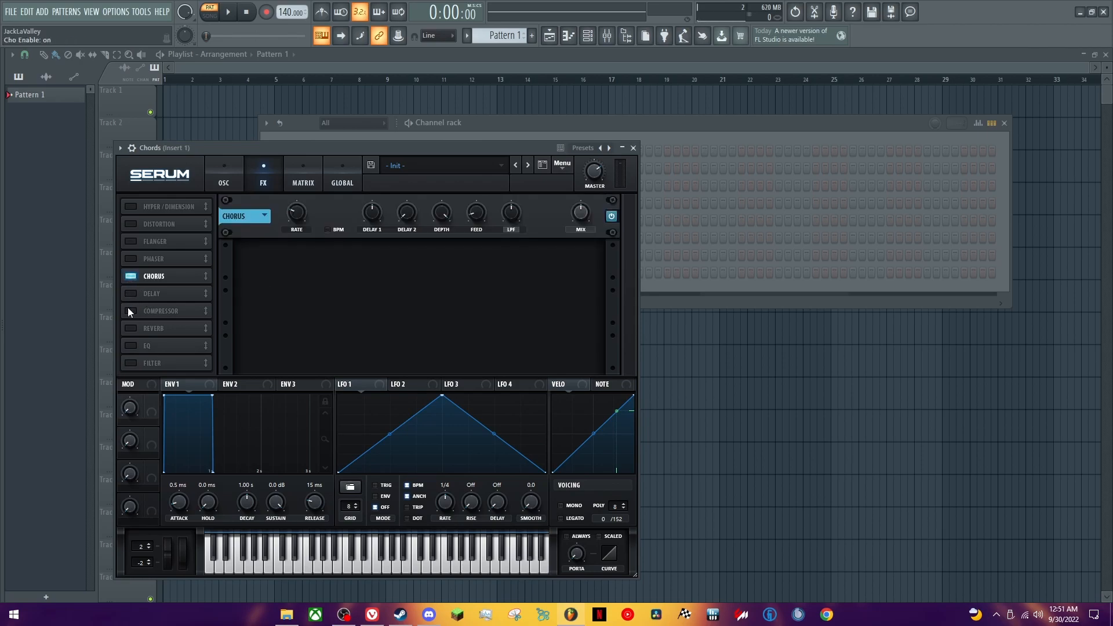
{"action": "left_click", "coordinate": [131, 362]}
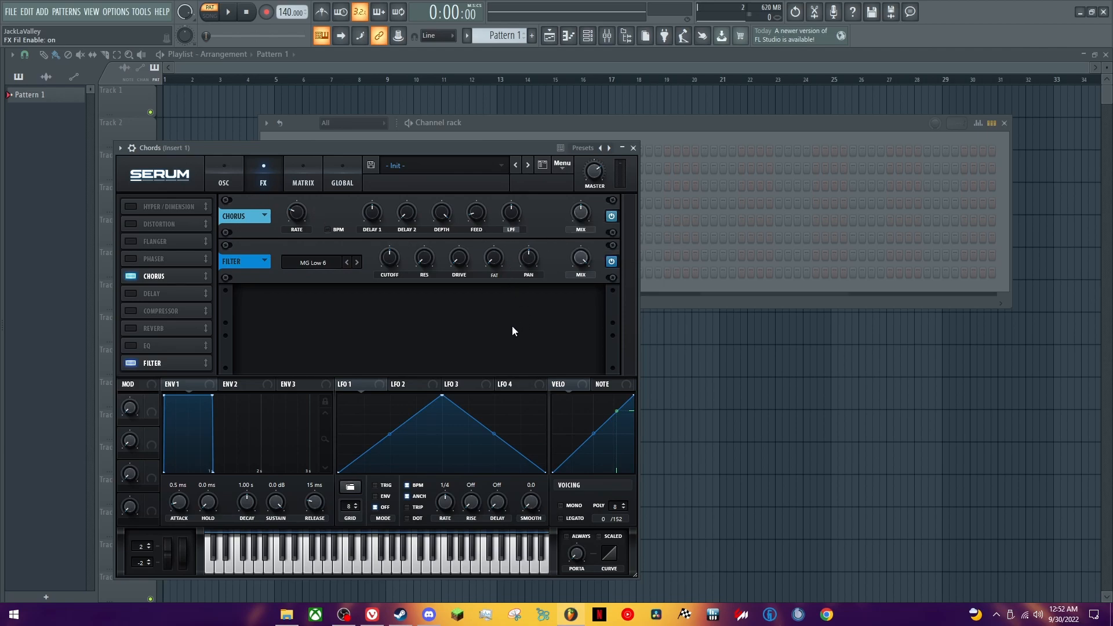
{"action": "key", "text": "9"}
{"action": "mouse_move", "coordinate": [390, 258]}
{"action": "left_mouse_down"}
{"action": "mouse_move", "coordinate": [388, 231]}
{"action": "mouse_move", "coordinate": [389, 264]}
{"action": "left_mouse_up"}
{"action": "key", "text": "m"}
{"action": "key", "text": "m"}
{"action": "key", "text": "m"}
- Close Serum, open the piano roll for the Chords channel and set the project tempo to 164 BPM
{"action": "left_click", "coordinate": [633, 148]}
{"action": "right_click", "coordinate": [367, 154]}
{"action": "left_click", "coordinate": [416, 153]}
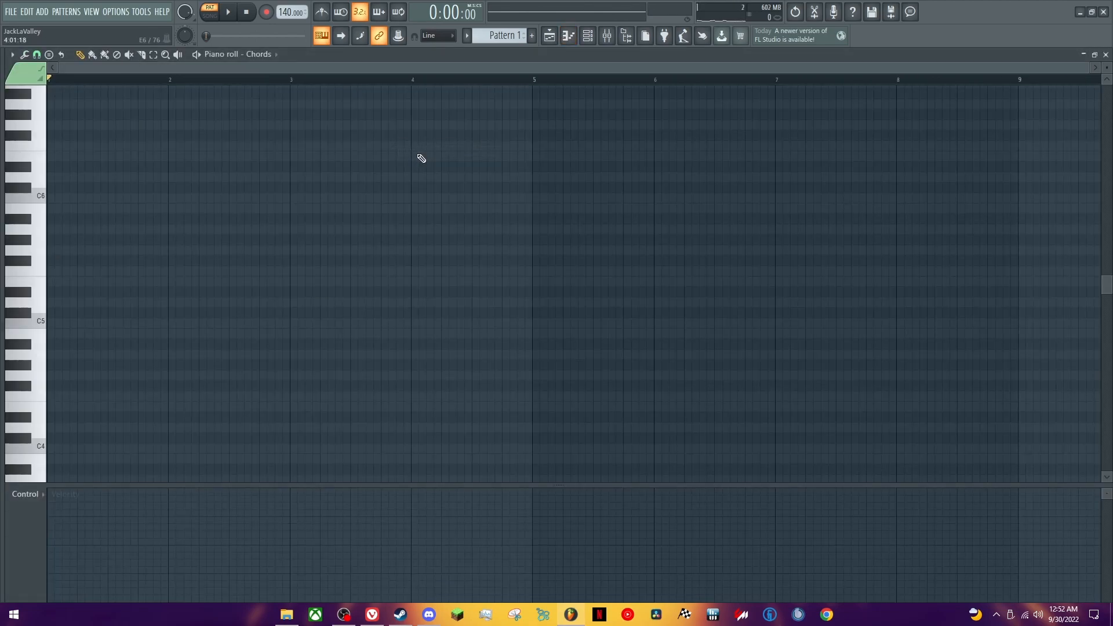
{"action": "left_click_drag", "start_coordinate": [282, 14], "coordinate": [282, 11]}
- Draw a C#4 note from bar 1 to the second beat of bar 4 and play it back
{"action": "left_click_drag", "start_coordinate": [55, 442], "coordinate": [241, 450]}
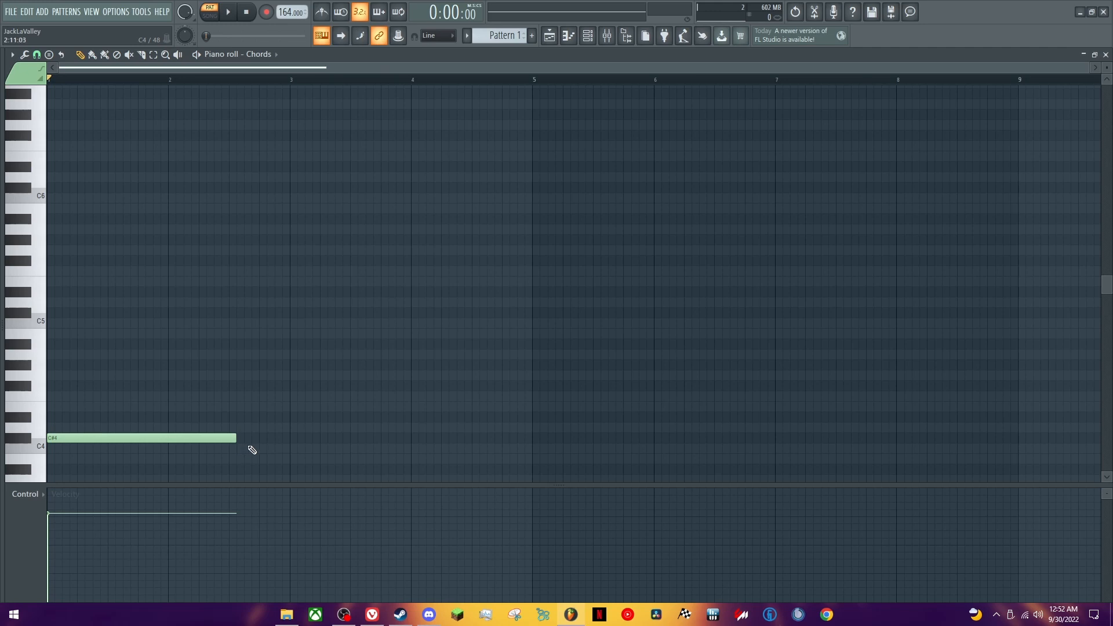
{"action": "mouse_move", "coordinate": [234, 438]}
{"action": "left_mouse_down"}
{"action": "mouse_move", "coordinate": [430, 442]}
{"action": "mouse_move", "coordinate": [424, 452]}
{"action": "left_mouse_up"}
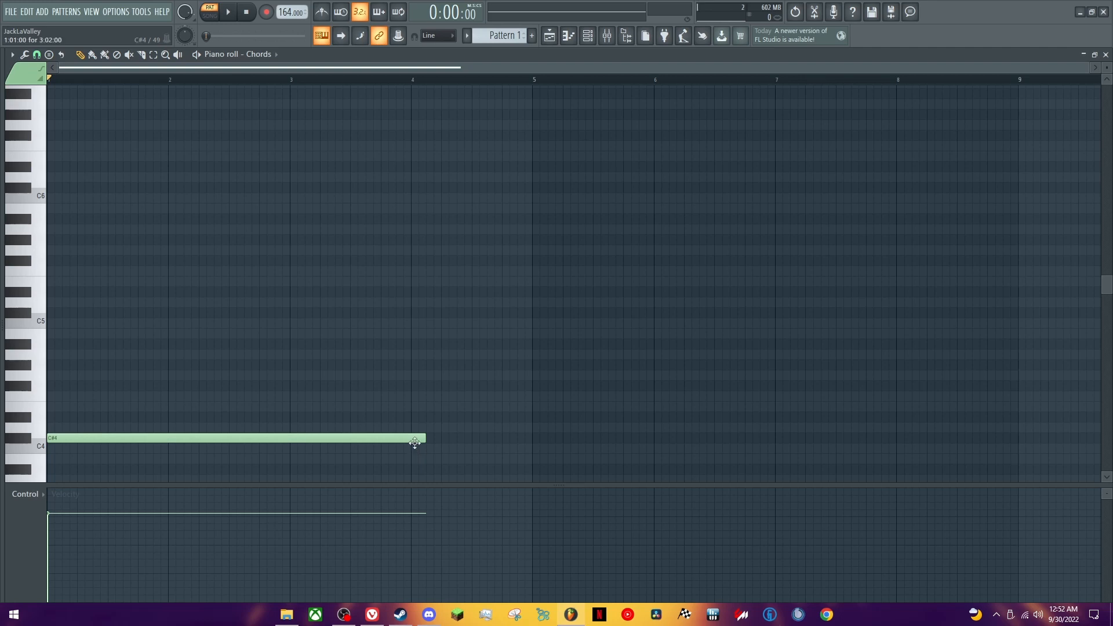
{"action": "left_click_drag", "start_coordinate": [425, 438], "coordinate": [445, 439]}
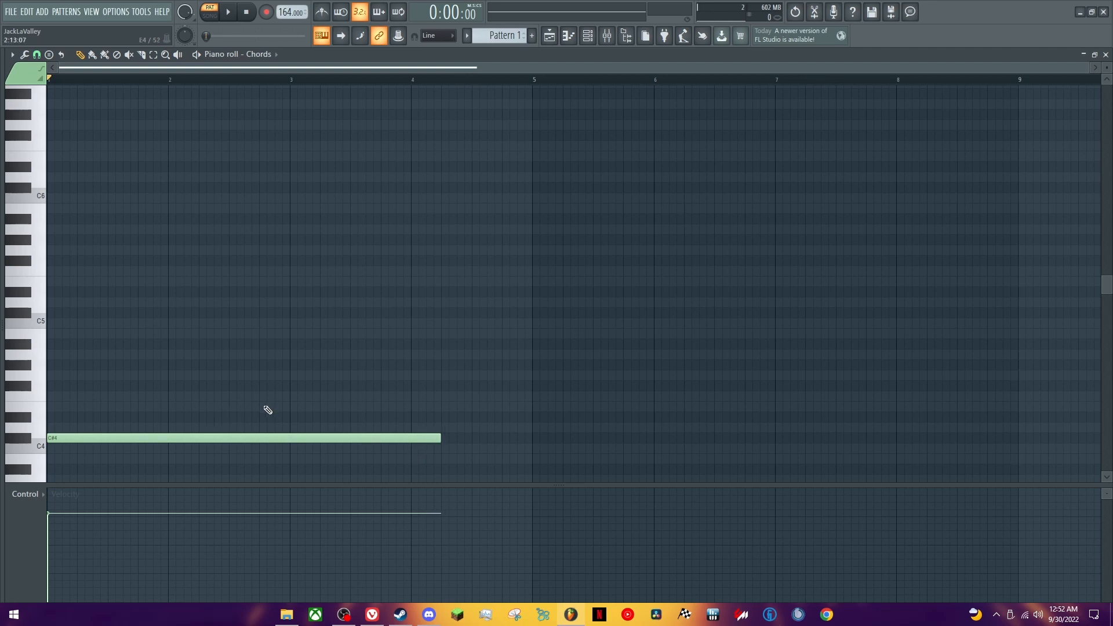
{"action": "key", "text": "ctrl+a"}
{"action": "key", "text": "space"}
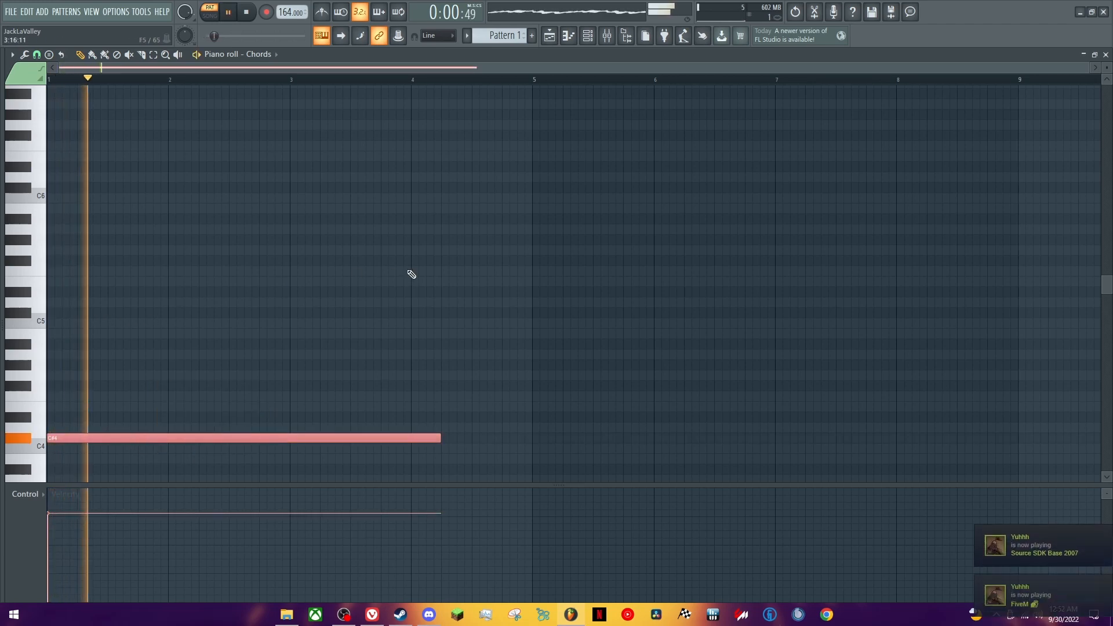
{"action": "left_click", "coordinate": [409, 274]}
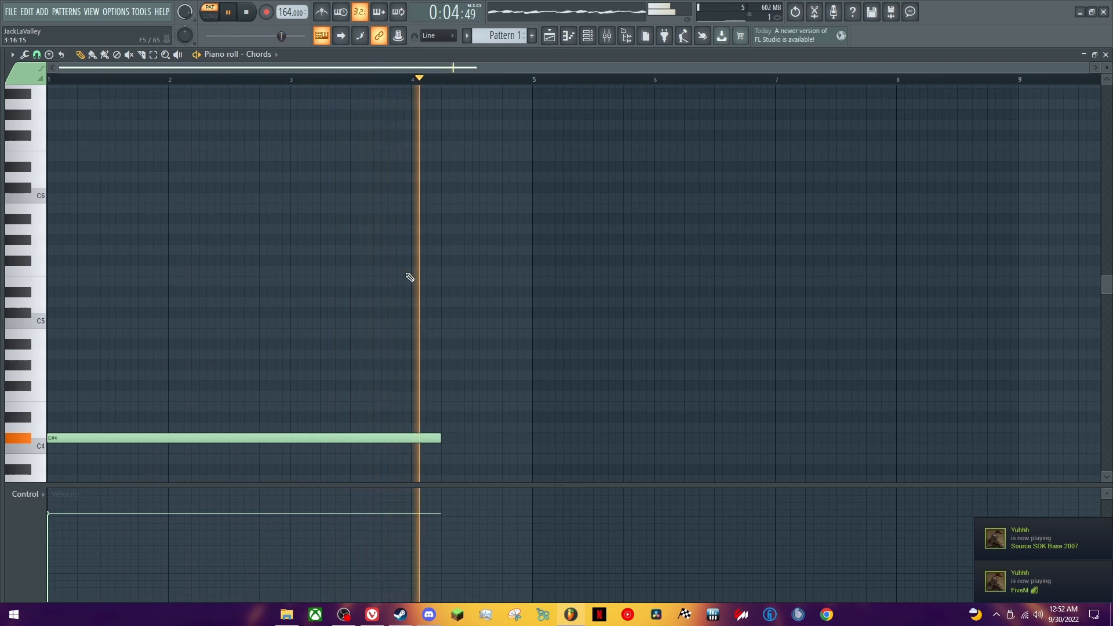
{"action": "key", "text": "space"}
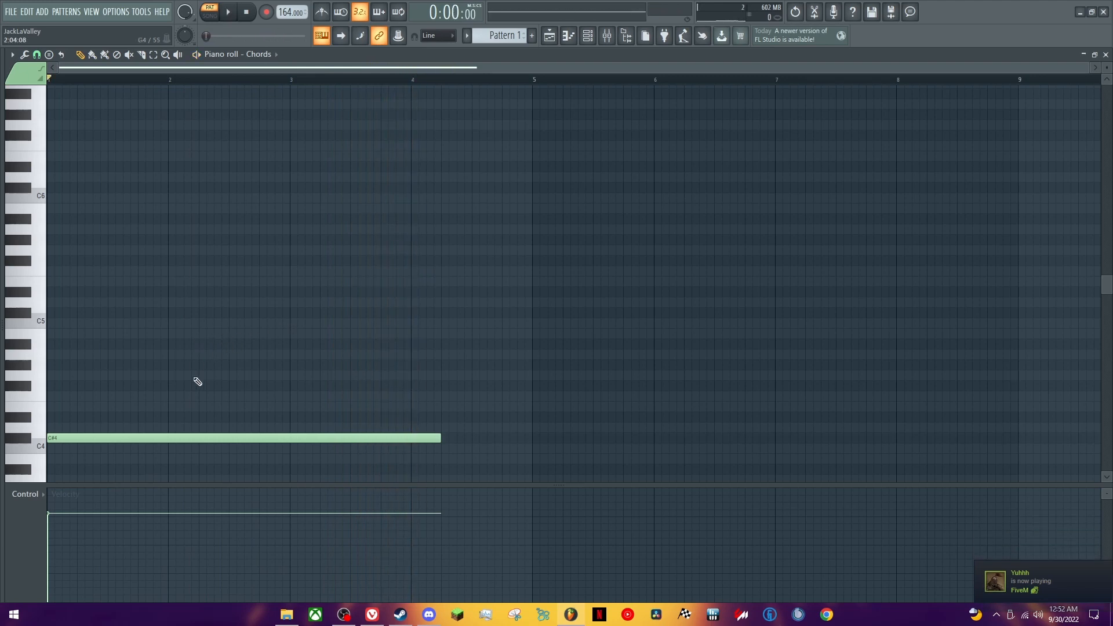
- Stack F4, G#4, C5, F5 and G#5 above the C#4 note at the same length and play back the chord
{"action": "left_click_drag", "start_coordinate": [117, 439], "coordinate": [77, 326]}
{"action": "left_click_drag", "start_coordinate": [77, 325], "coordinate": [43, 243]}
{"action": "key", "text": "space"}
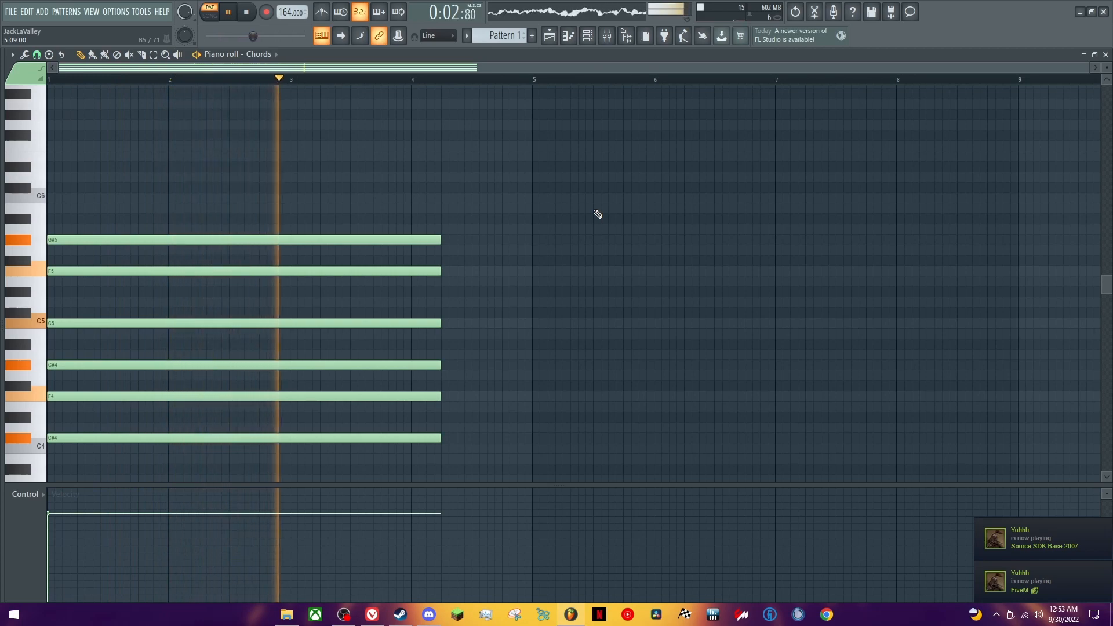
{"action": "key", "text": "space"}
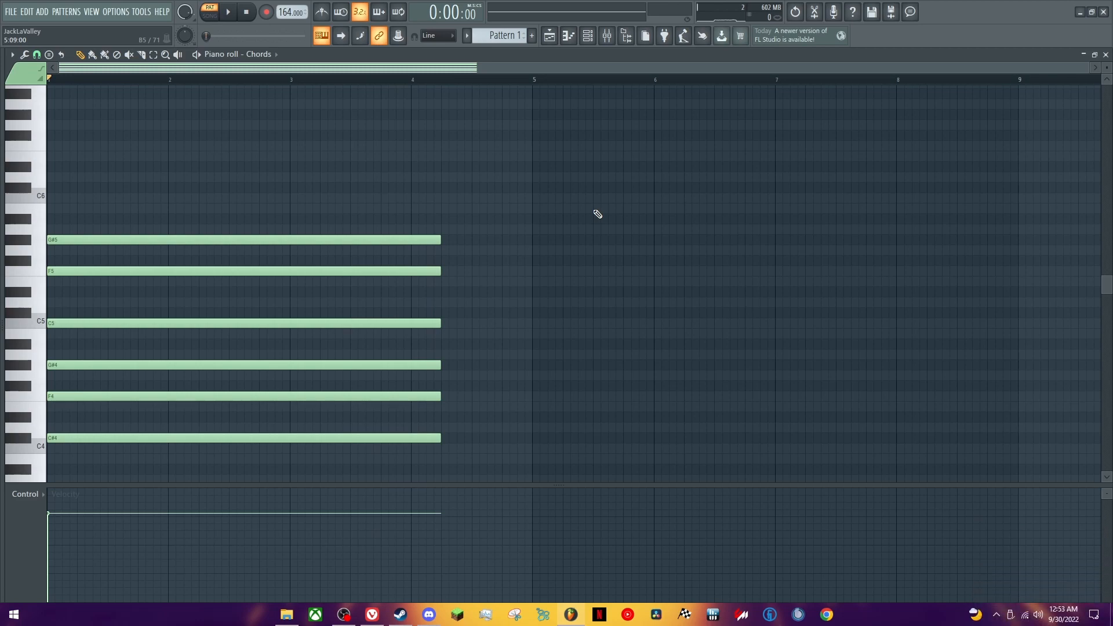
- Add a second chord of D#4, C5, D#5, G5 and C6 from beat 2 to the end of bar 4 and play it back
{"action": "left_click_drag", "start_coordinate": [445, 418], "coordinate": [533, 417]}
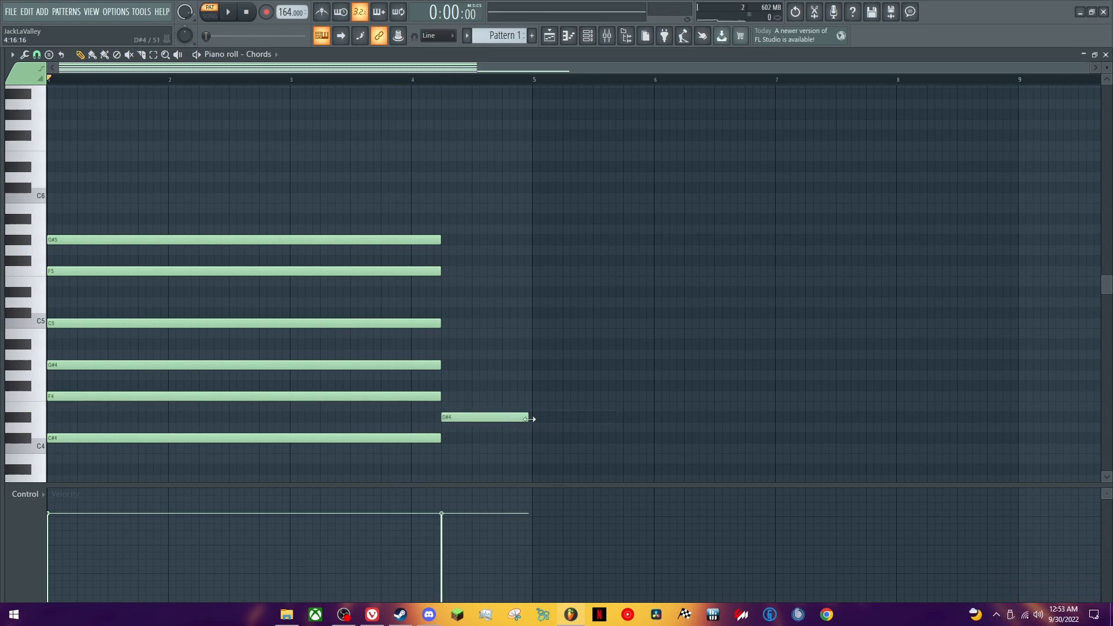
{"action": "left_click", "coordinate": [446, 325]}
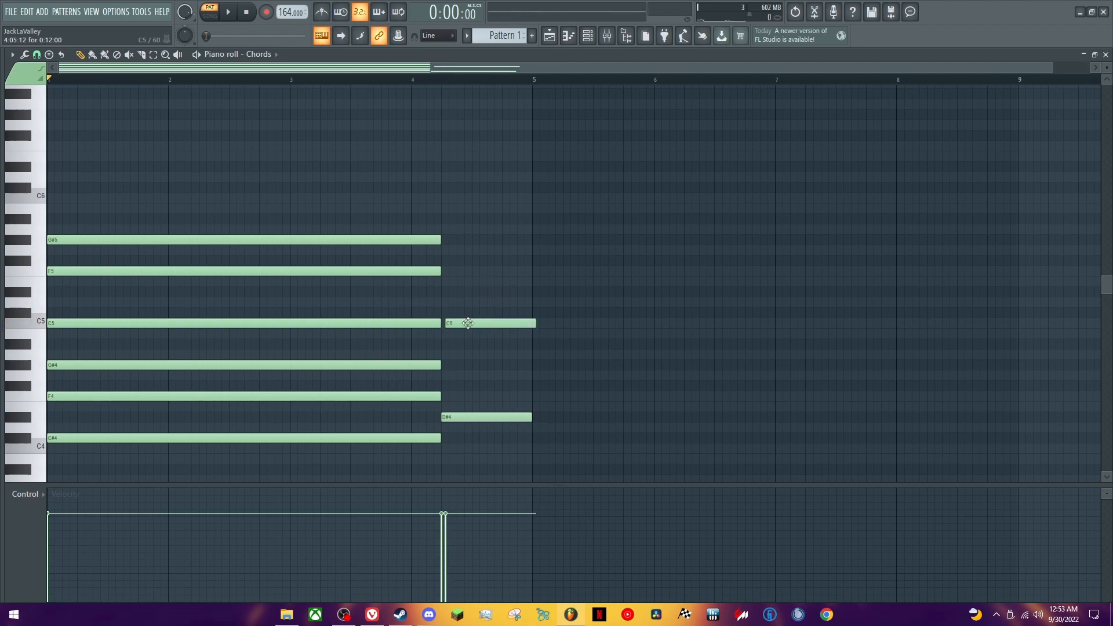
{"action": "left_click", "coordinate": [445, 292]}
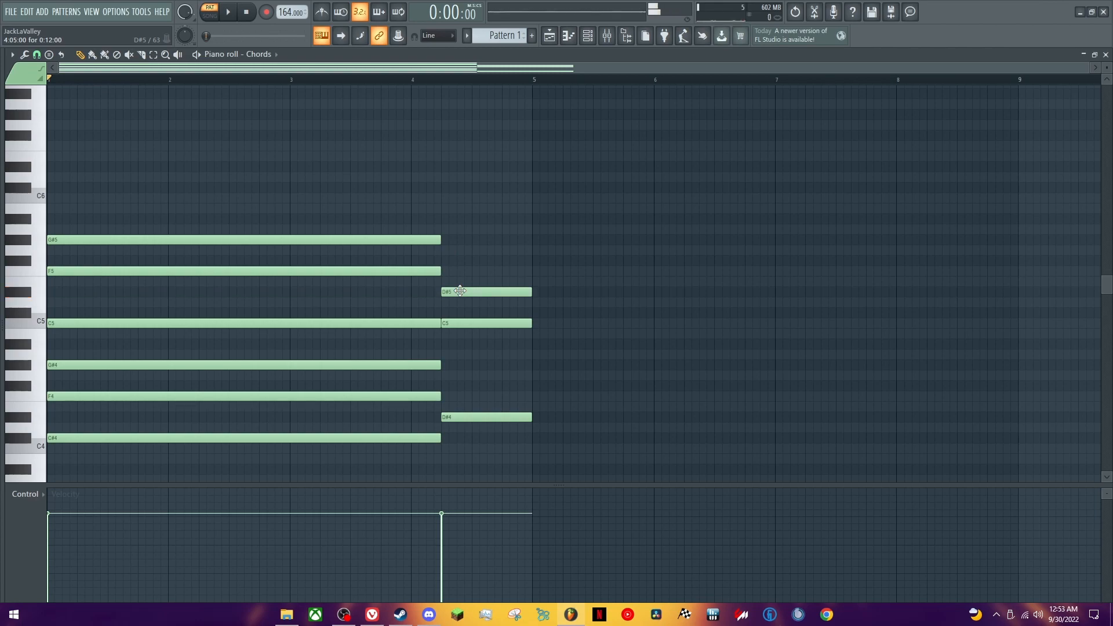
{"action": "left_click", "coordinate": [443, 251]}
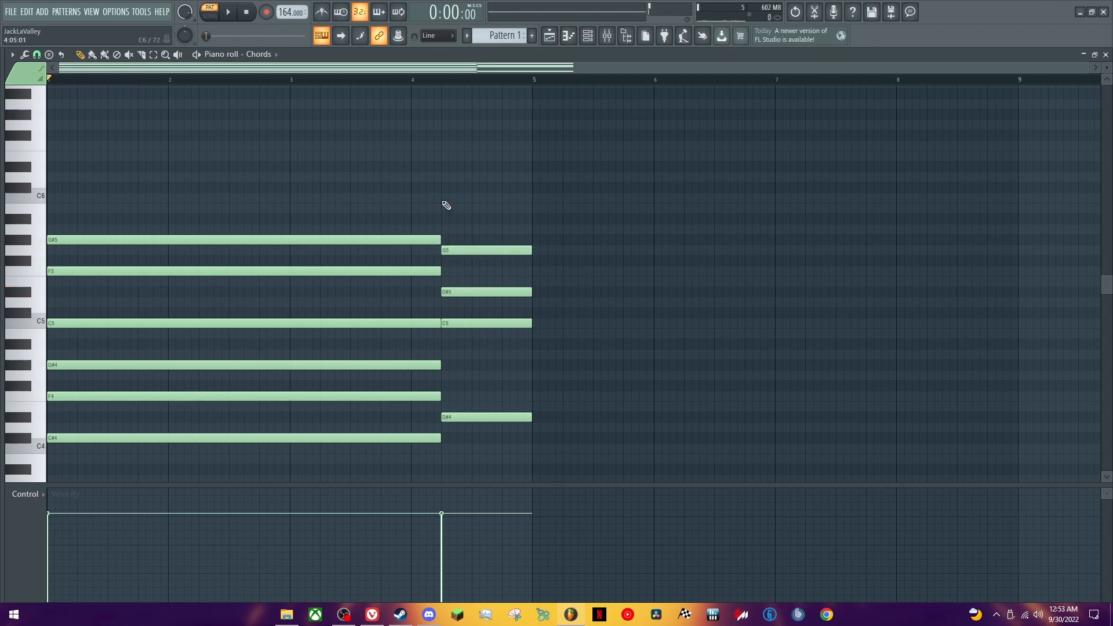
{"action": "left_click", "coordinate": [447, 204]}
{"action": "key", "text": "space"}
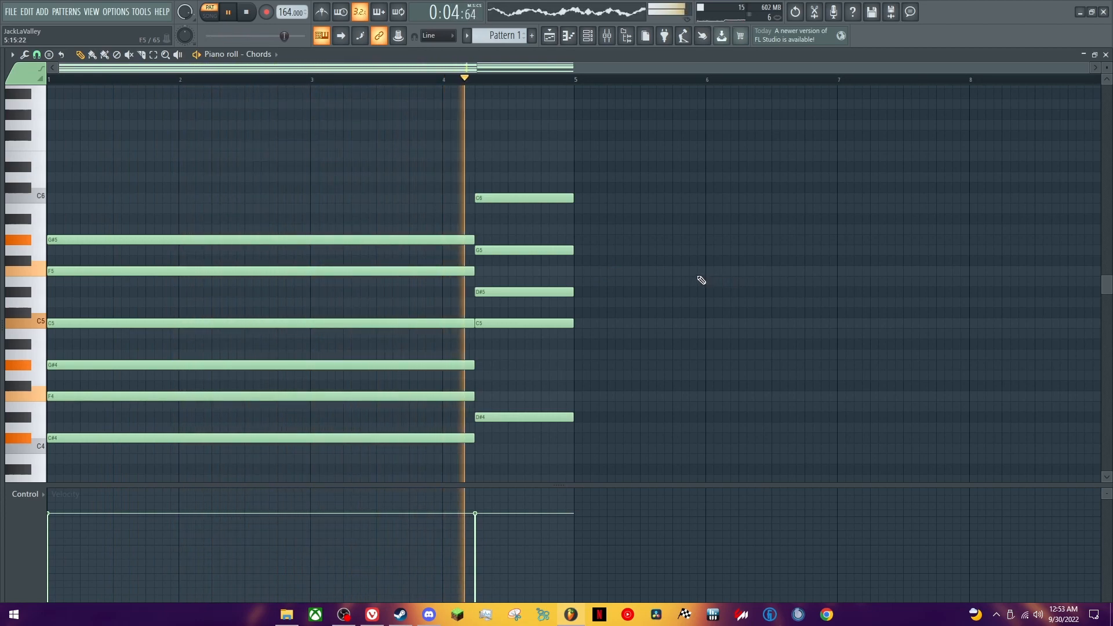
{"action": "key", "text": "space"}
- Add F5 and G5 notes spanning bars 5 and 6, followed by an F5 note spanning bars 7 and 8
{"action": "scroll", "coordinate": [641, 273], "scroll_direction": "right", "scroll_amount": 3}
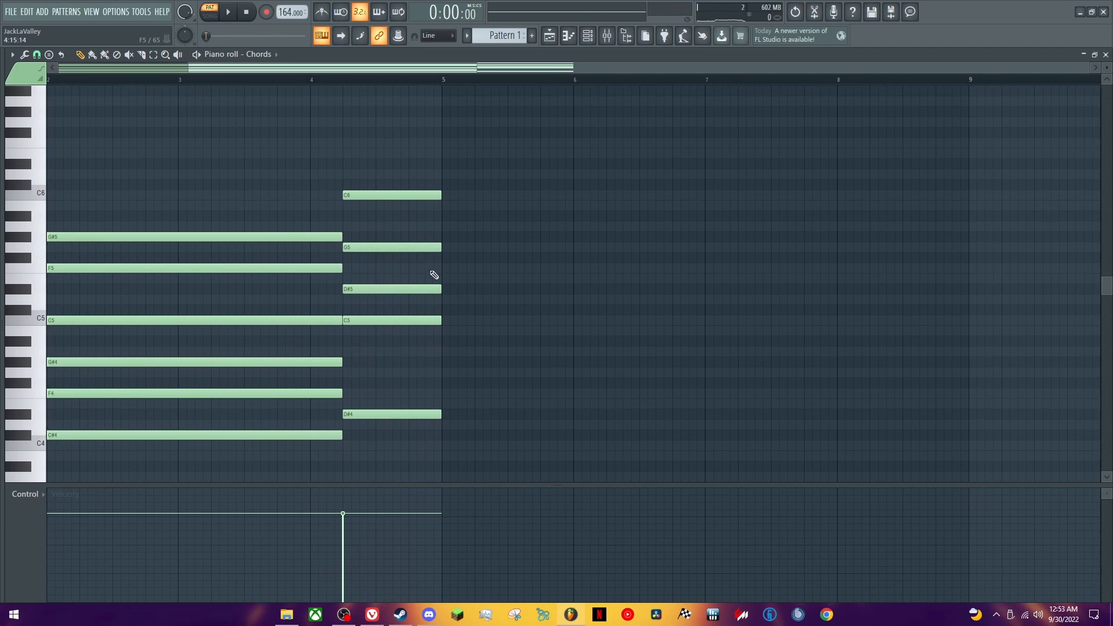
{"action": "left_click", "coordinate": [443, 267]}
{"action": "scroll", "coordinate": [546, 268], "scroll_direction": "left", "scroll_amount": 2}
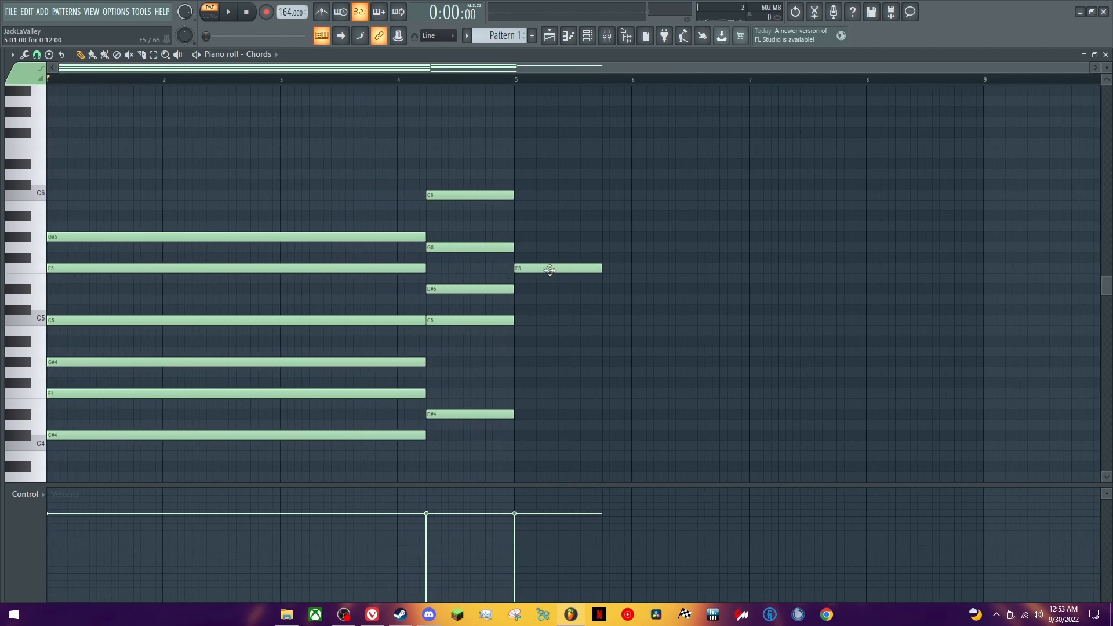
{"action": "left_click", "coordinate": [519, 247]}
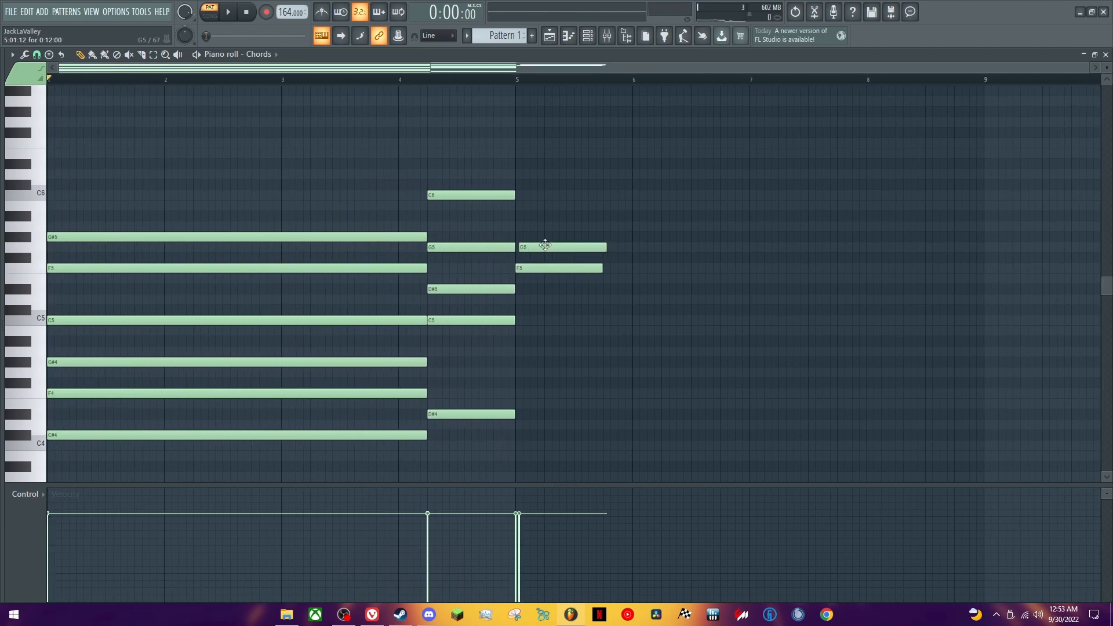
{"action": "left_click_drag", "start_coordinate": [611, 269], "coordinate": [750, 277]}
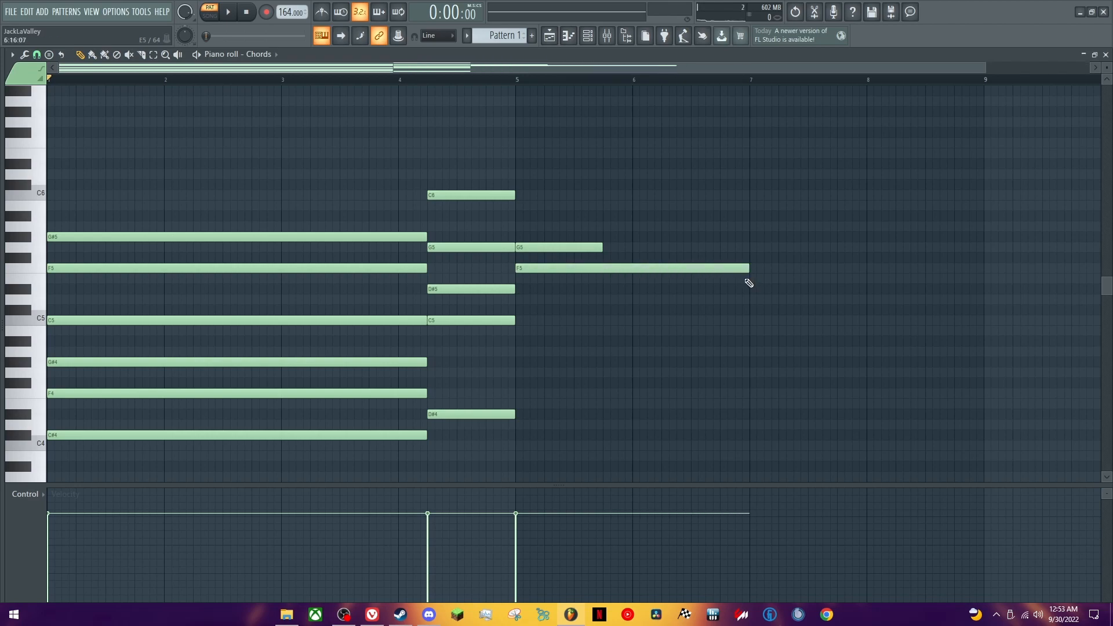
{"action": "left_click", "coordinate": [752, 271]}
{"action": "left_click_drag", "start_coordinate": [603, 248], "coordinate": [747, 250]}
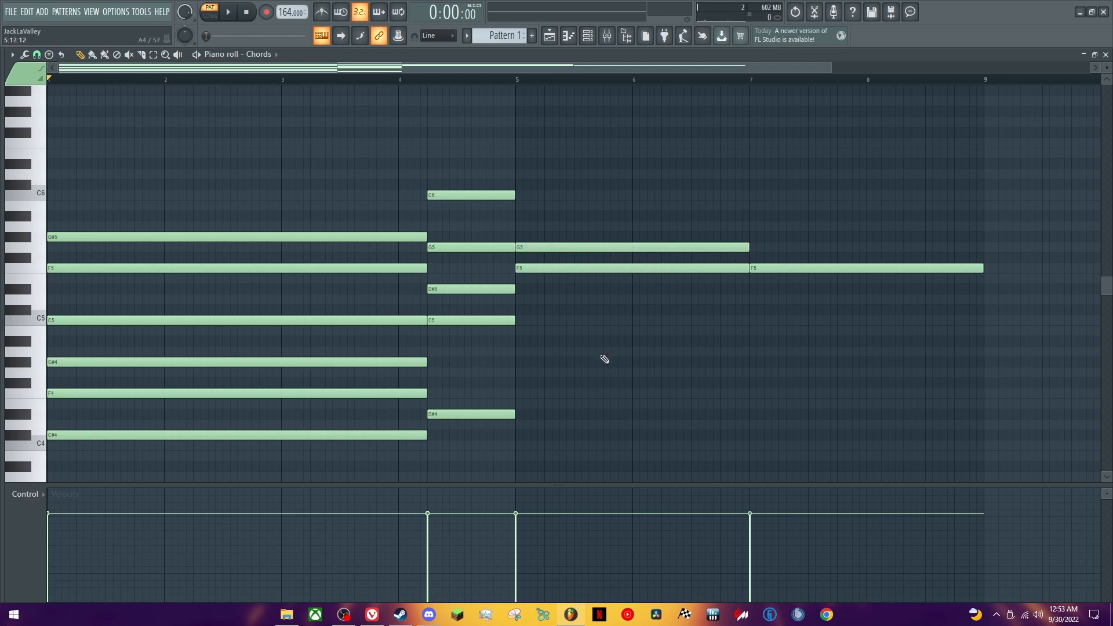
- Add C5, G#4 and F4 notes from bar 5 to the end of bar 8 and play back the full progression
{"action": "left_click", "coordinate": [522, 320]}
{"action": "left_click_drag", "start_coordinate": [522, 319], "coordinate": [983, 325]}
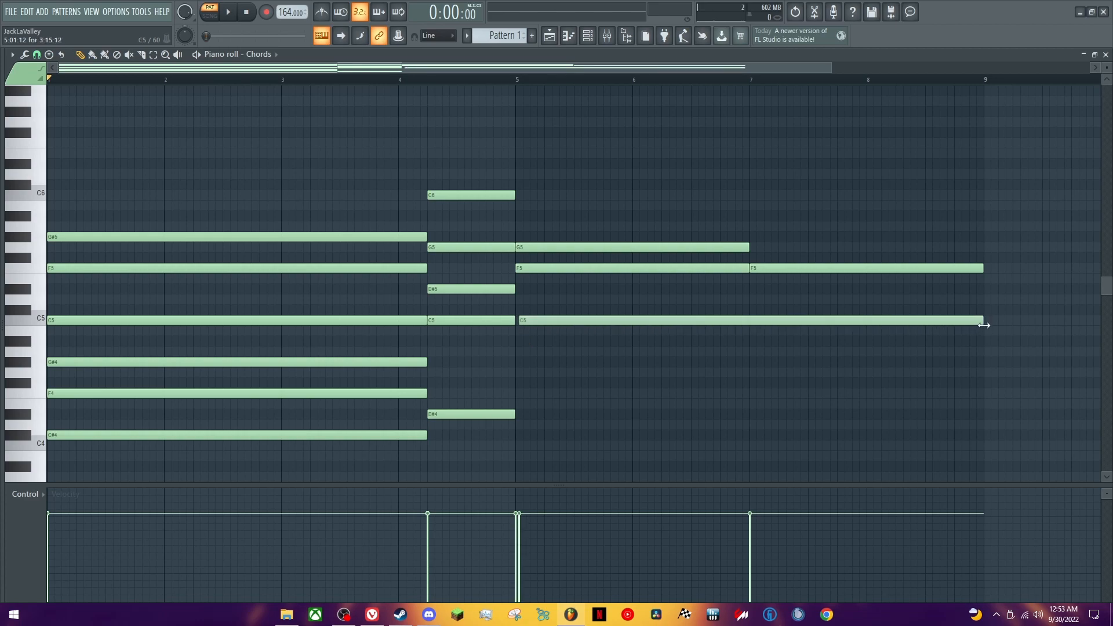
{"action": "left_click", "coordinate": [963, 322]}
{"action": "left_click", "coordinate": [538, 363]}
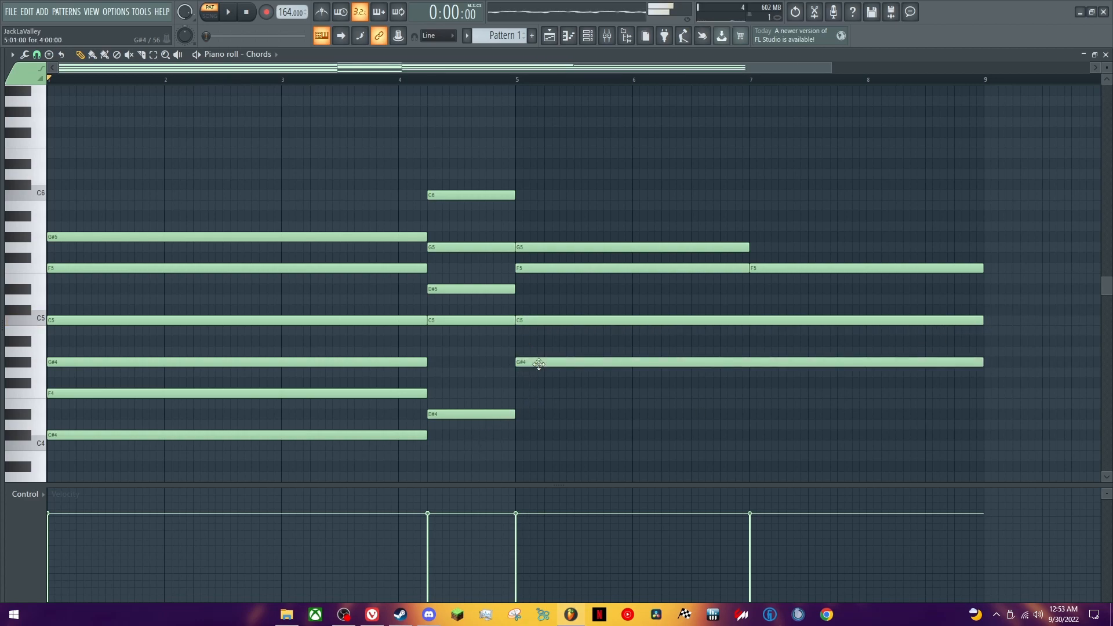
{"action": "left_click", "coordinate": [519, 399]}
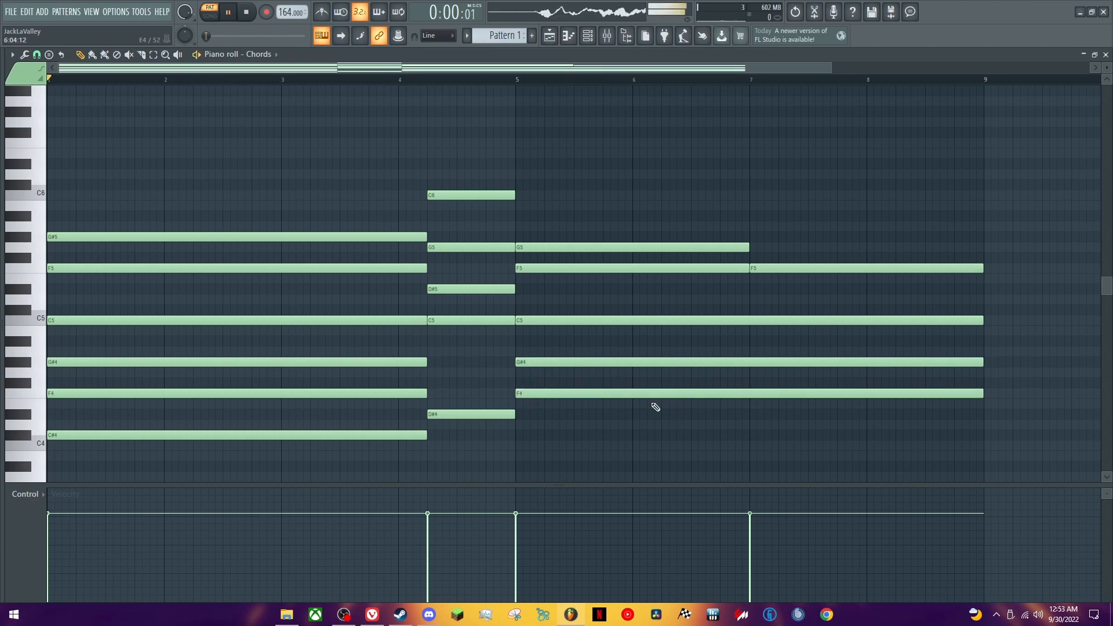
{"action": "scroll", "coordinate": [653, 405], "scroll_direction": "down", "scroll_amount": 1}
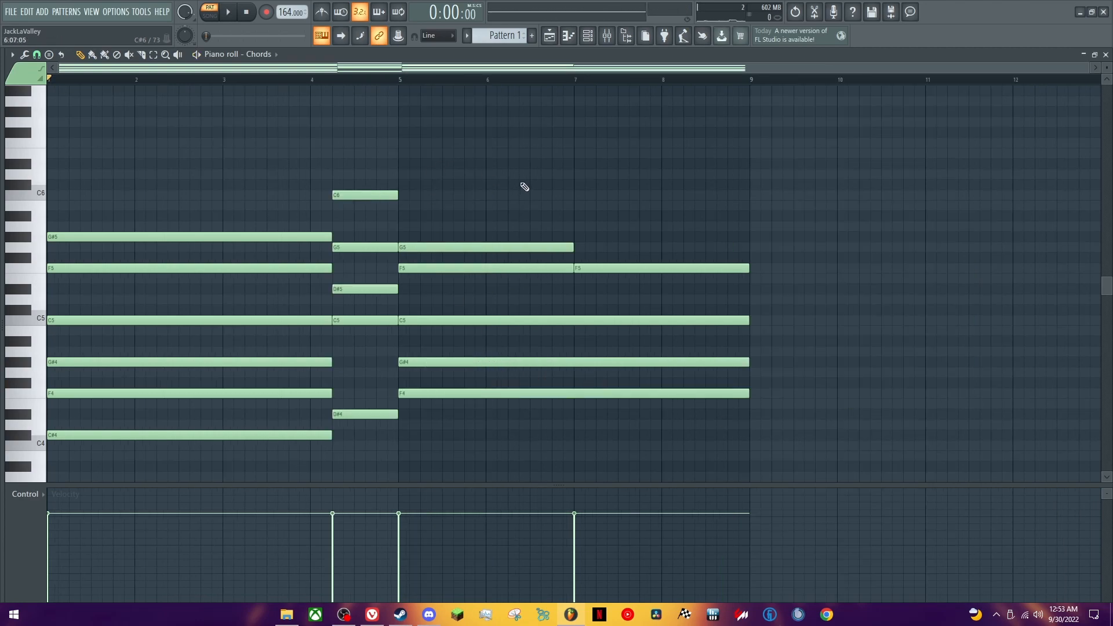
{"action": "key", "text": "space"}
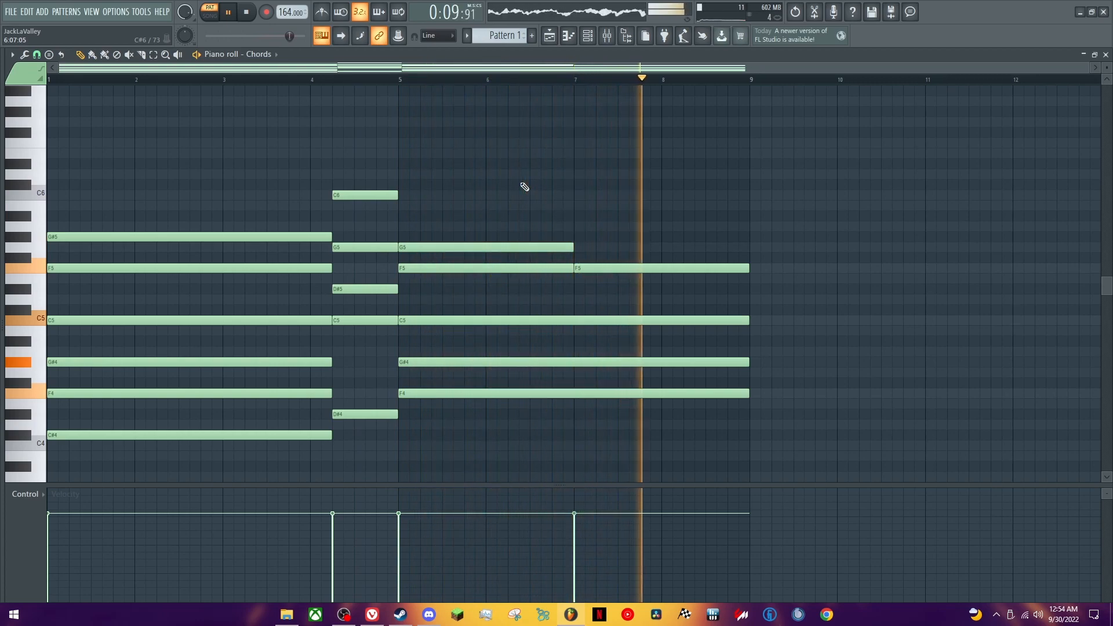
{"action": "key", "text": "space"}
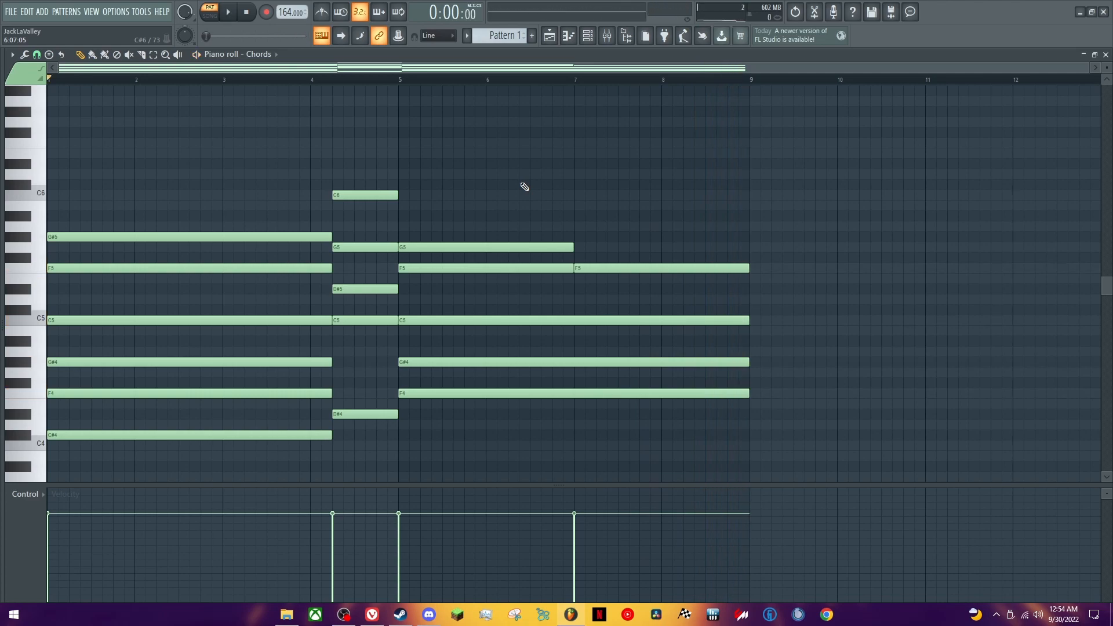
- Open the Doot channel's Serum and examine its effects and oscillator settings
{"action": "left_click", "coordinate": [588, 36]}
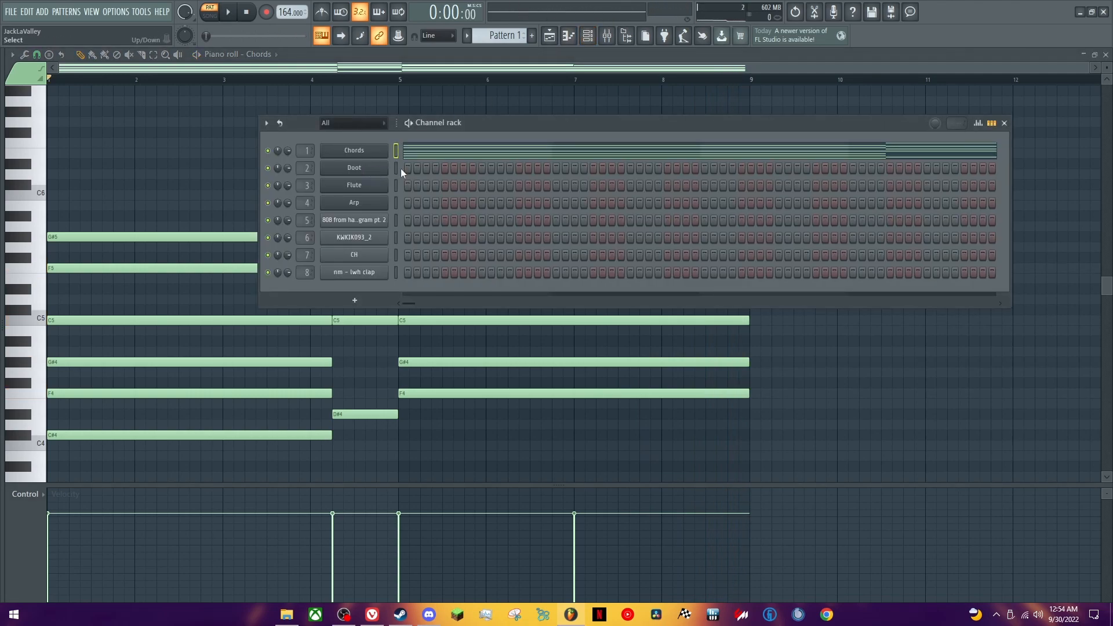
{"action": "left_click", "coordinate": [384, 169]}
{"action": "left_click_drag", "start_coordinate": [419, 127], "coordinate": [491, 127]}
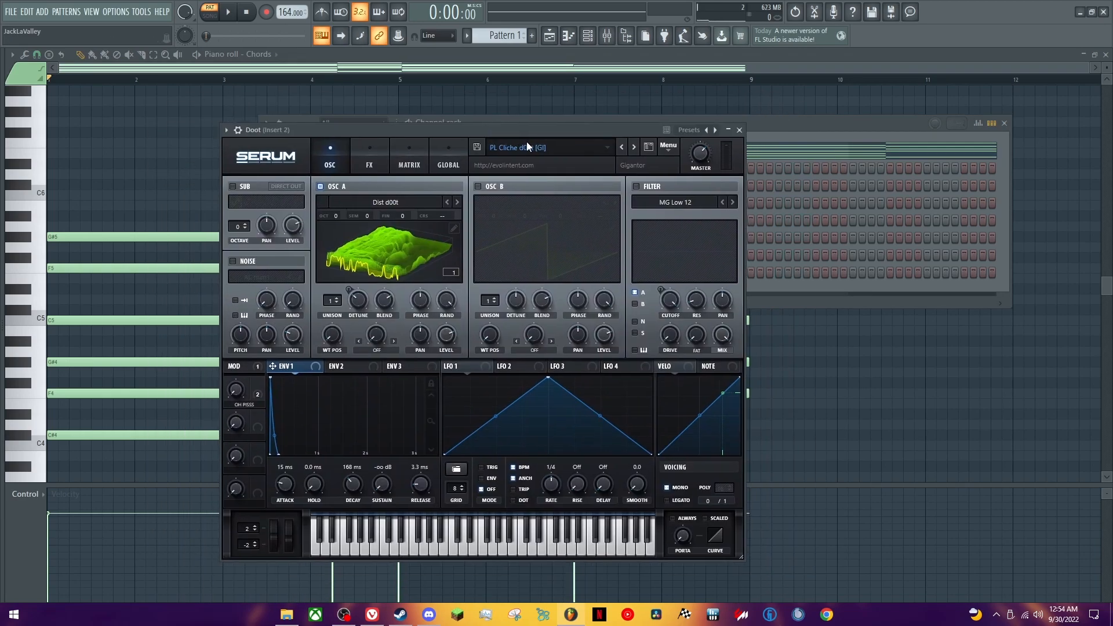
{"action": "left_click", "coordinate": [370, 148]}
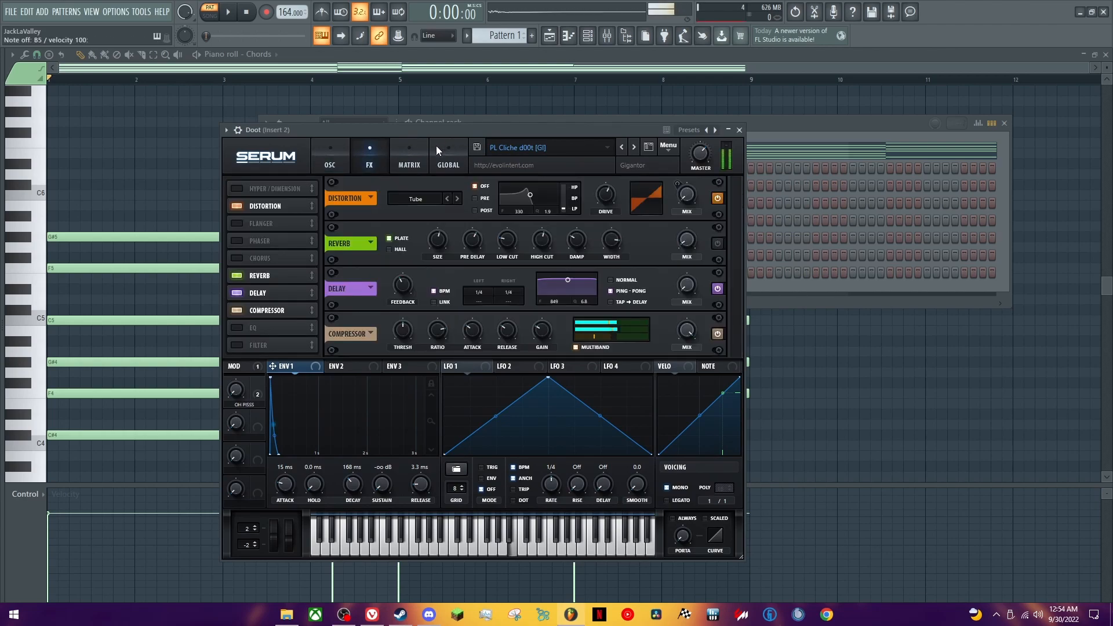
{"action": "left_click", "coordinate": [337, 164]}
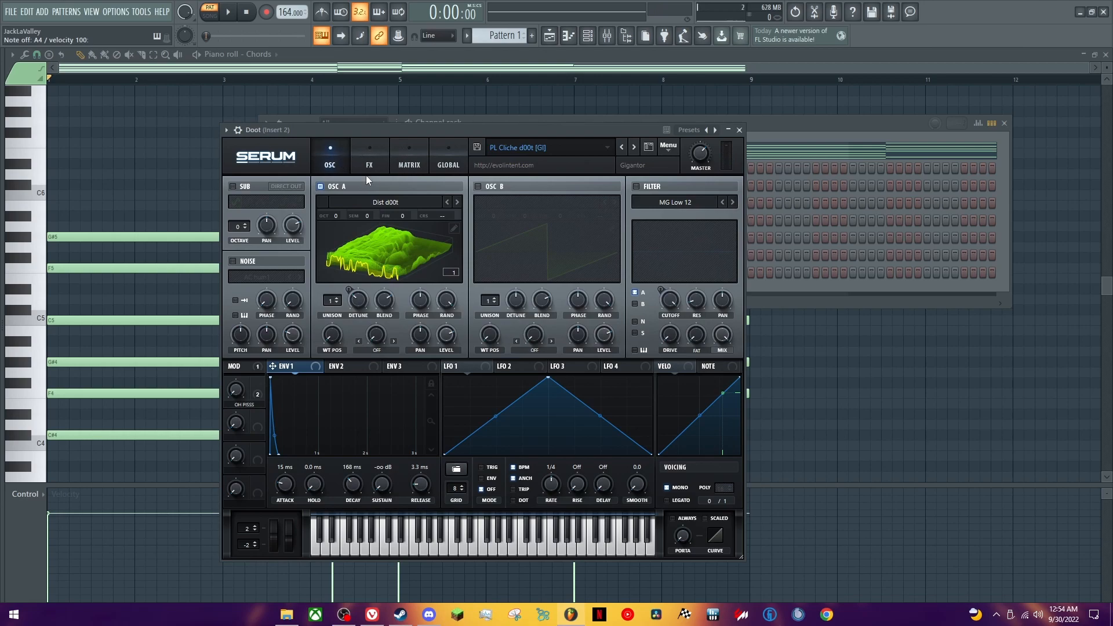
- Remove all modulation from oscillator A's detune in the Doot patch and close Serum
{"action": "right_click", "coordinate": [357, 297]}
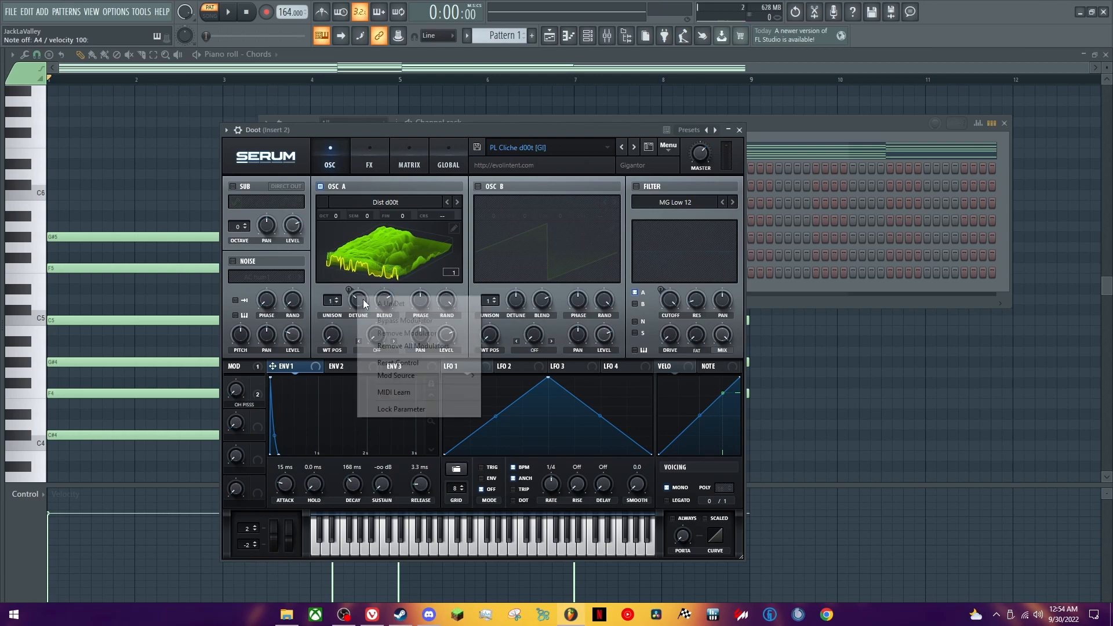
{"action": "left_click", "coordinate": [407, 346]}
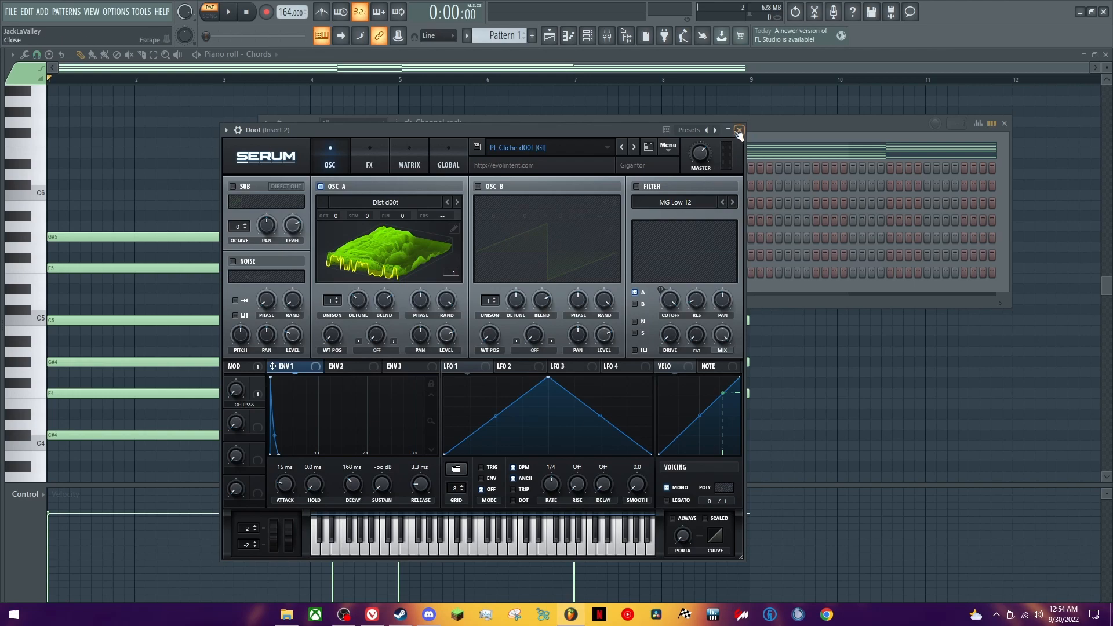
{"action": "left_click", "coordinate": [739, 130]}
- Open the piano roll for the Doot channel and rename Pattern 1 as Chords
{"action": "right_click", "coordinate": [369, 169]}
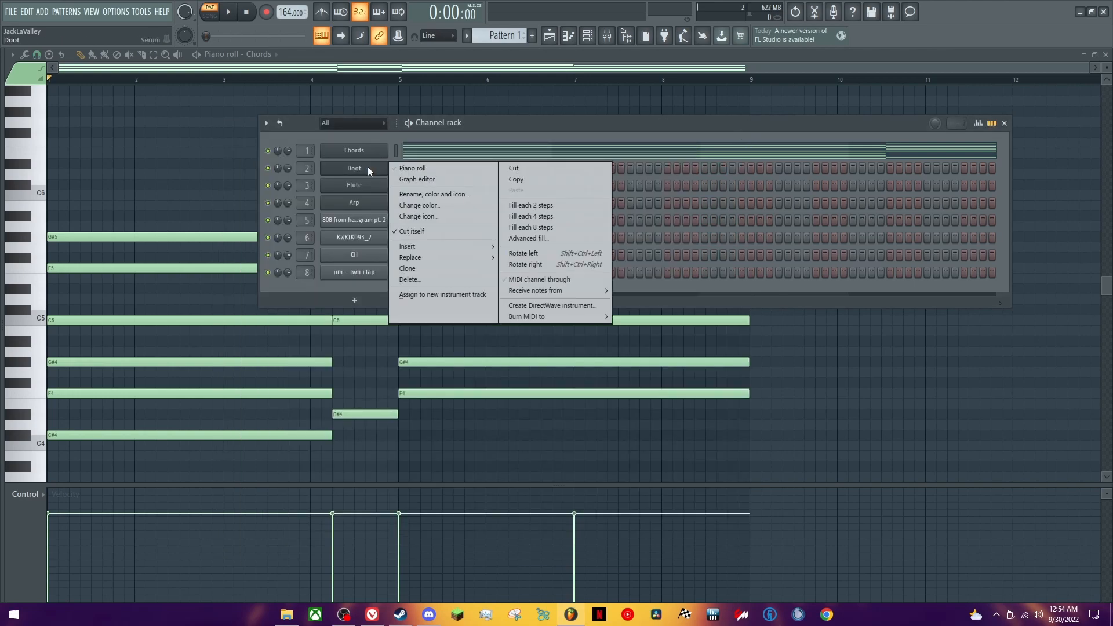
{"action": "left_click", "coordinate": [406, 167]}
{"action": "left_click", "coordinate": [500, 35]}
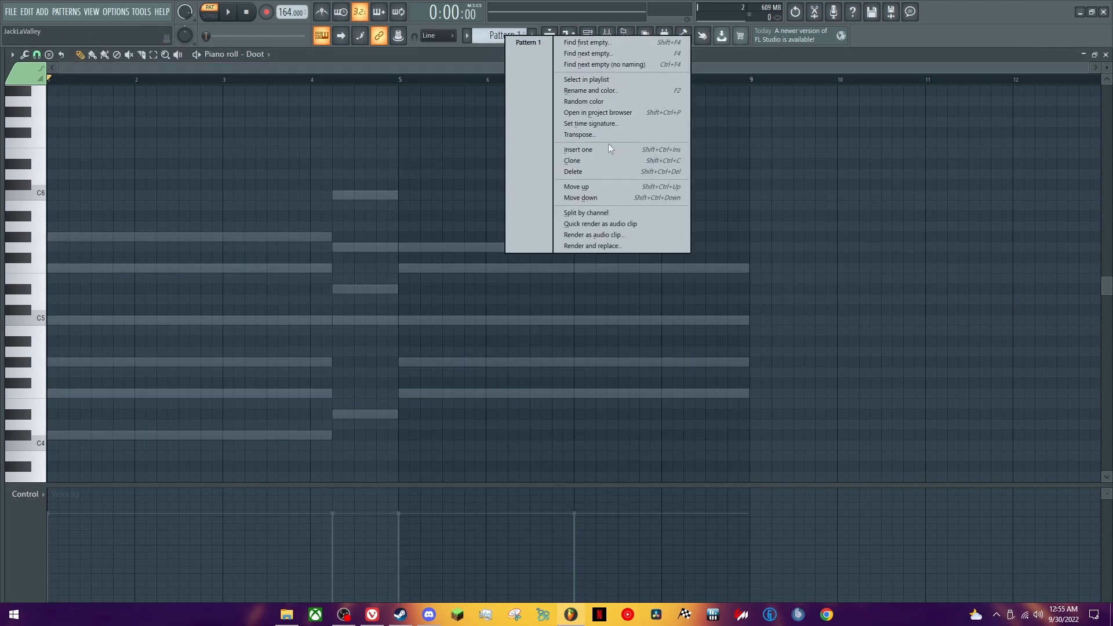
{"action": "left_click", "coordinate": [608, 91]}
{"action": "type", "text": "Cho"}
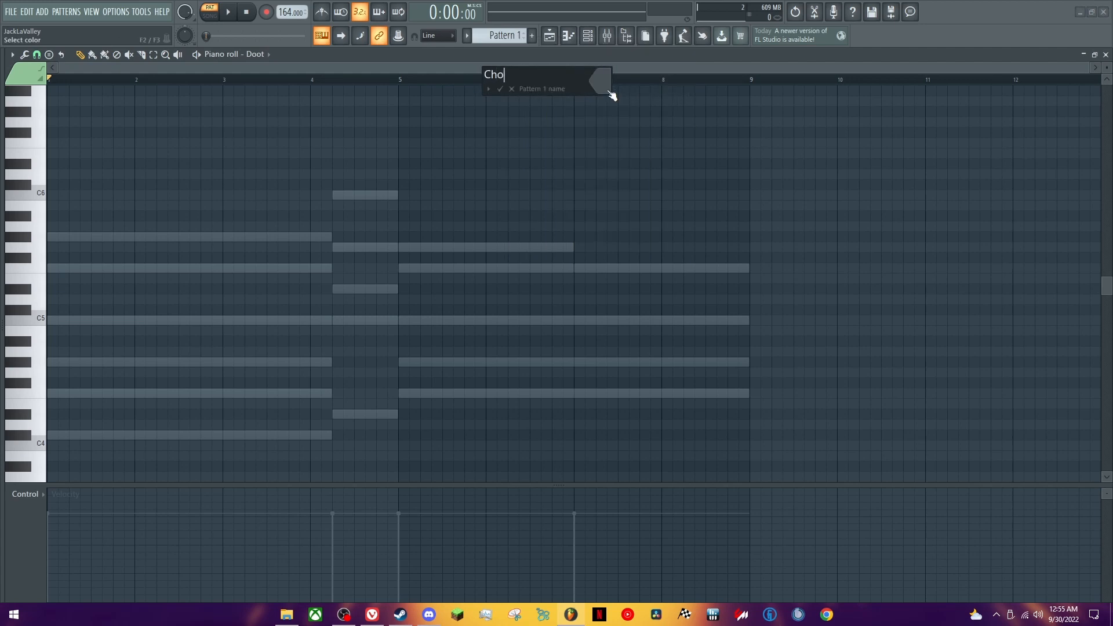
{"action": "type", "text": "rds"}
{"action": "key", "text": "Return"}
- Create a new pattern, draw half-beat Doot notes C6, G#6 and C6 across bar 1, and play them back
{"action": "left_click", "coordinate": [531, 36]}
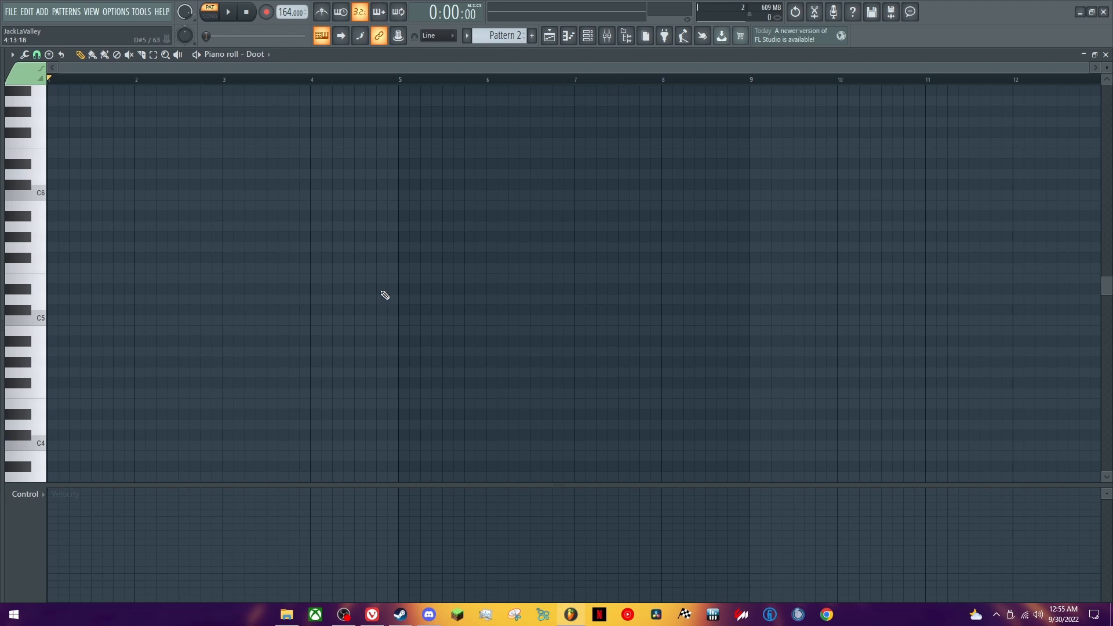
{"action": "scroll", "coordinate": [58, 319], "scroll_direction": "up", "scroll_amount": 4, "text": "ctrl"}
{"action": "scroll", "coordinate": [58, 295], "scroll_direction": "up", "scroll_amount": 3}
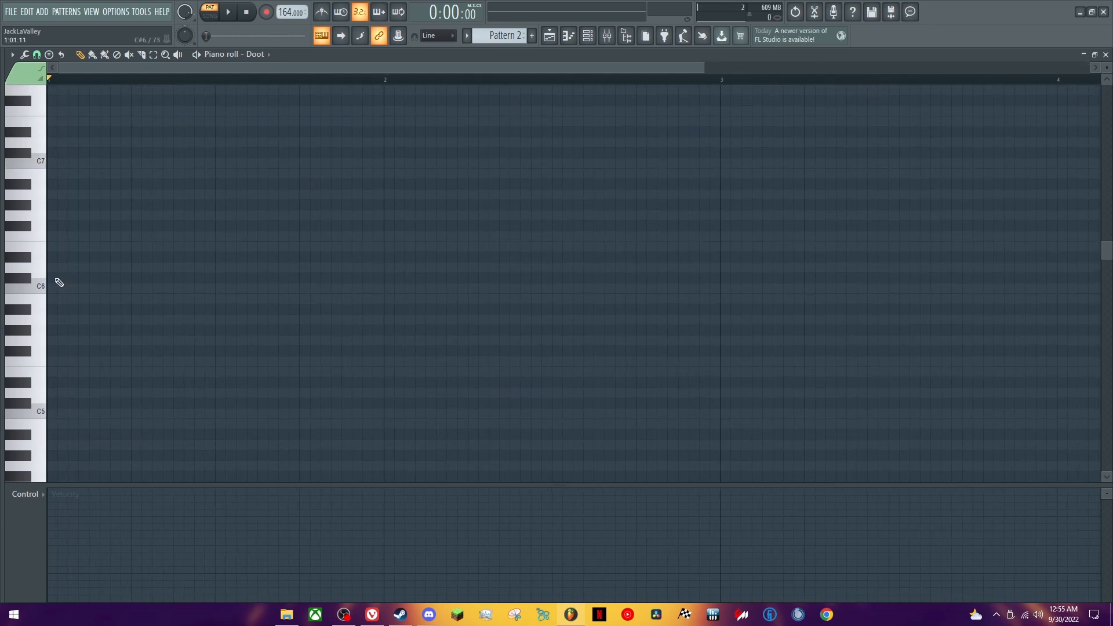
{"action": "left_click_drag", "start_coordinate": [51, 292], "coordinate": [91, 295]}
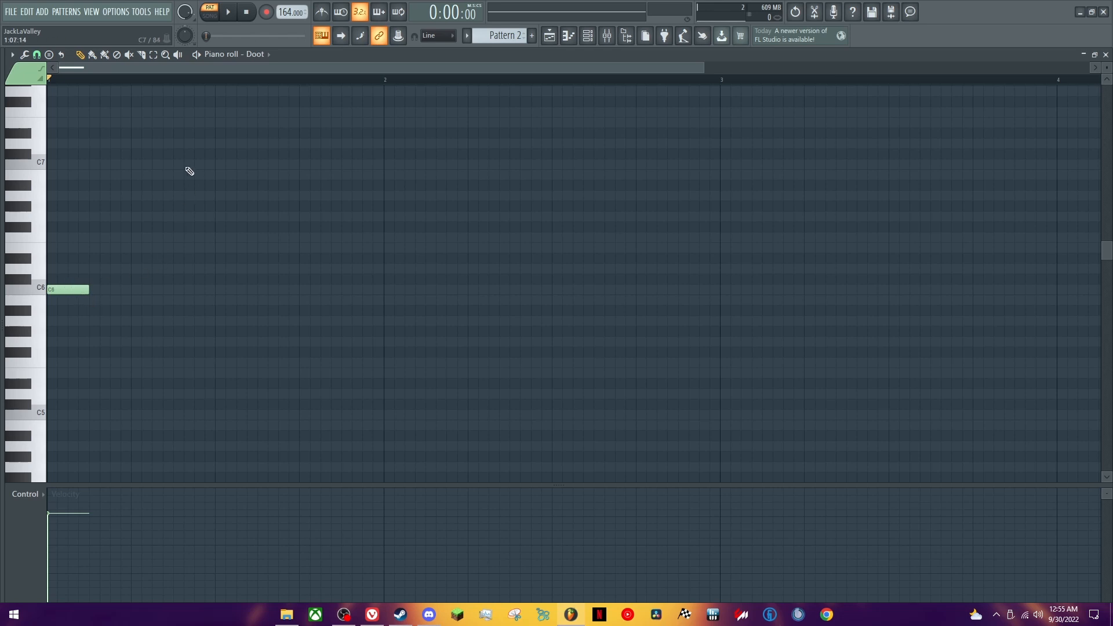
{"action": "scroll", "coordinate": [228, 177], "scroll_direction": "up", "scroll_amount": 1}
{"action": "left_click", "coordinate": [179, 245]}
{"action": "left_click", "coordinate": [307, 331]}
{"action": "scroll", "coordinate": [331, 323], "scroll_direction": "down", "scroll_amount": 2}
{"action": "key", "text": "space"}
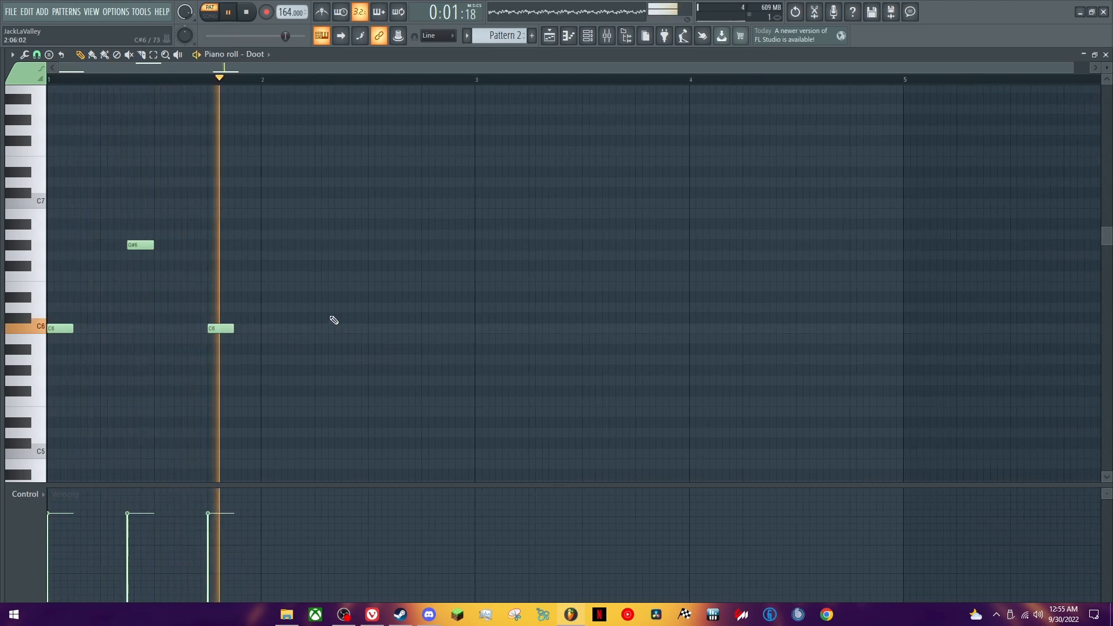
{"action": "key", "text": "space"}
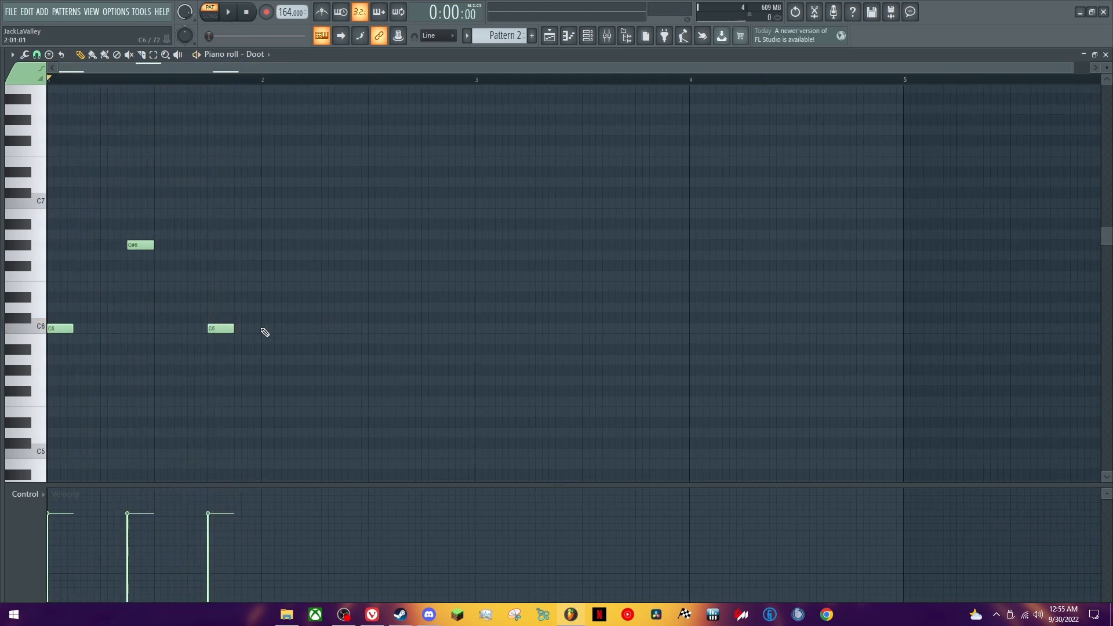
- Add C6 on beat 2 and D#6 halfway through beat 3 of bar 2, and play back the two-bar melody
{"action": "left_click", "coordinate": [322, 328]}
{"action": "left_click", "coordinate": [374, 297]}
{"action": "scroll", "coordinate": [466, 319], "scroll_direction": "down", "scroll_amount": 1}
{"action": "key", "text": "space"}
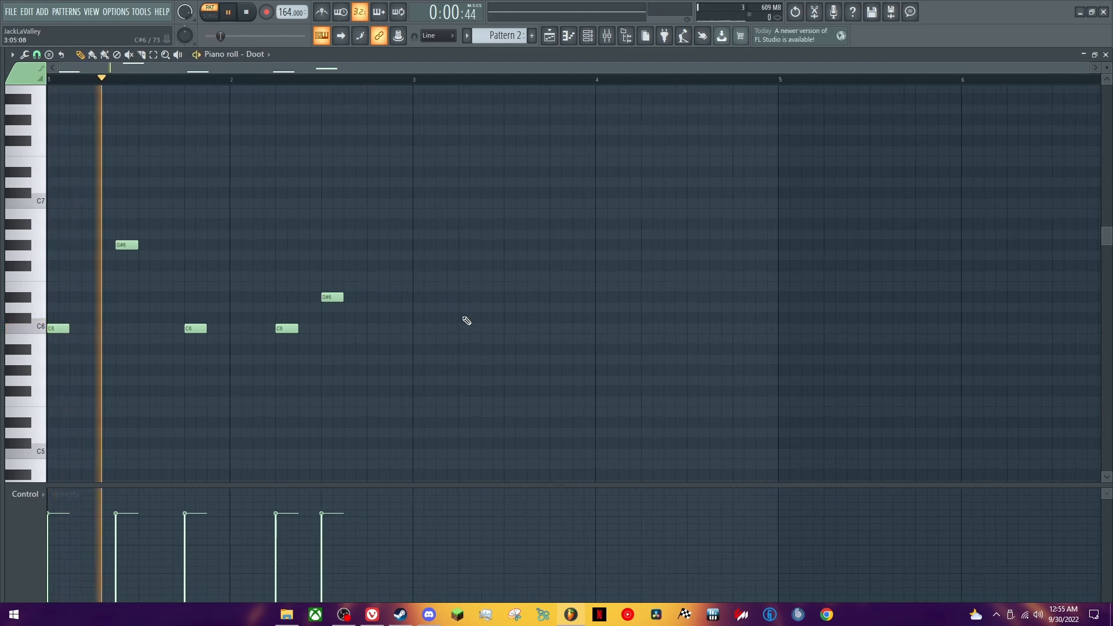
{"action": "key", "text": "space"}
{"action": "left_click_drag", "start_coordinate": [326, 296], "coordinate": [347, 296]}
{"action": "key", "text": "space"}
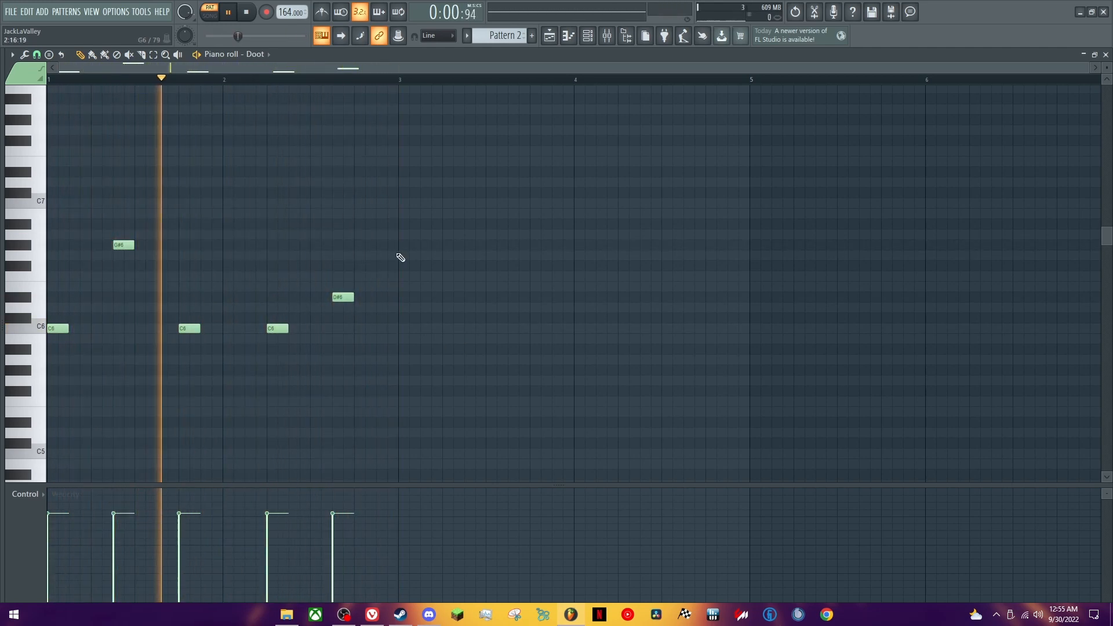
{"action": "key", "text": "space"}
- Duplicate the two-bar Doot melody until it fills all eight bars
{"action": "left_click_drag", "start_coordinate": [485, 209], "coordinate": [57, 402]}
{"action": "left_click_drag", "start_coordinate": [65, 330], "coordinate": [417, 330]}
{"action": "left_click", "coordinate": [477, 278]}
{"action": "scroll", "coordinate": [637, 209], "scroll_direction": "down", "scroll_amount": 2}
{"action": "left_click_drag", "start_coordinate": [679, 170], "coordinate": [49, 383]}
{"action": "key", "text": "ctrl+b"}
{"action": "left_click", "coordinate": [567, 286]}
{"action": "scroll", "coordinate": [567, 286], "scroll_direction": "down", "scroll_amount": 1}
{"action": "scroll", "coordinate": [566, 286], "scroll_direction": "down", "scroll_amount": 1}
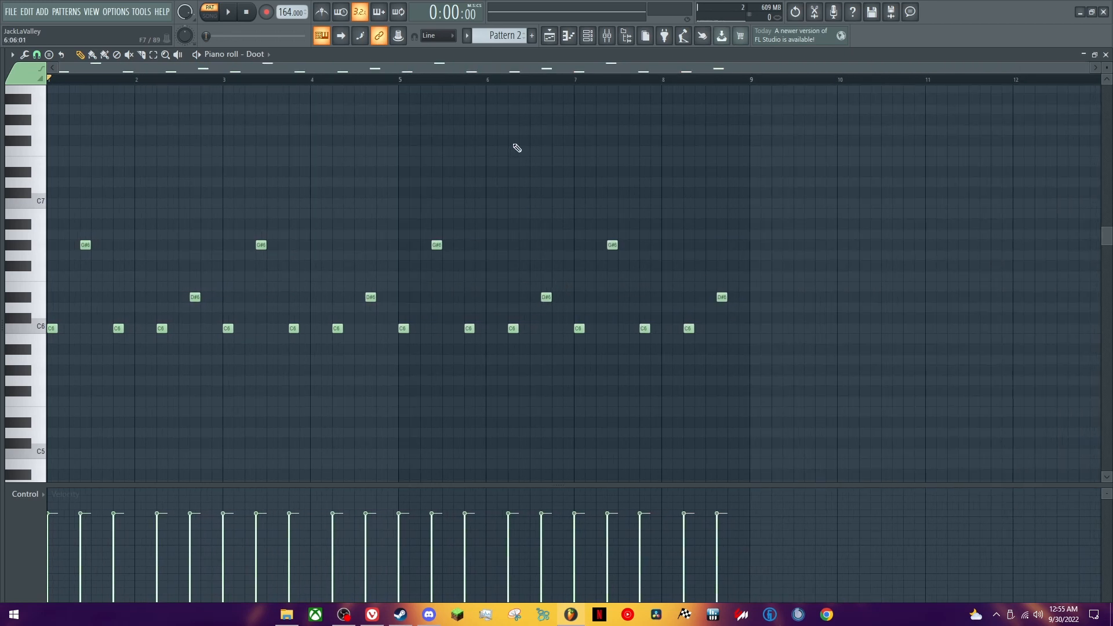
{"action": "scroll", "coordinate": [501, 33], "scroll_direction": "up", "scroll_amount": 1}
{"action": "scroll", "coordinate": [502, 32], "scroll_direction": "down", "scroll_amount": 1}
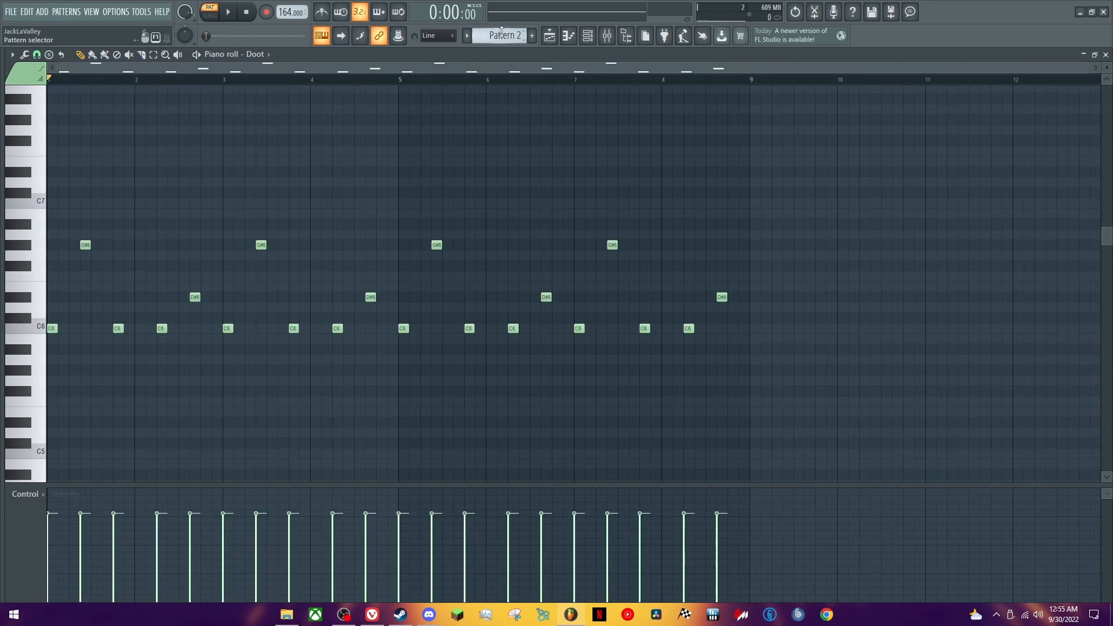
- Place Chords on Track 1 and Pattern 2 on Track 2 of the playlist from bar 1, and play the arrangement
{"action": "key", "text": "F5"}
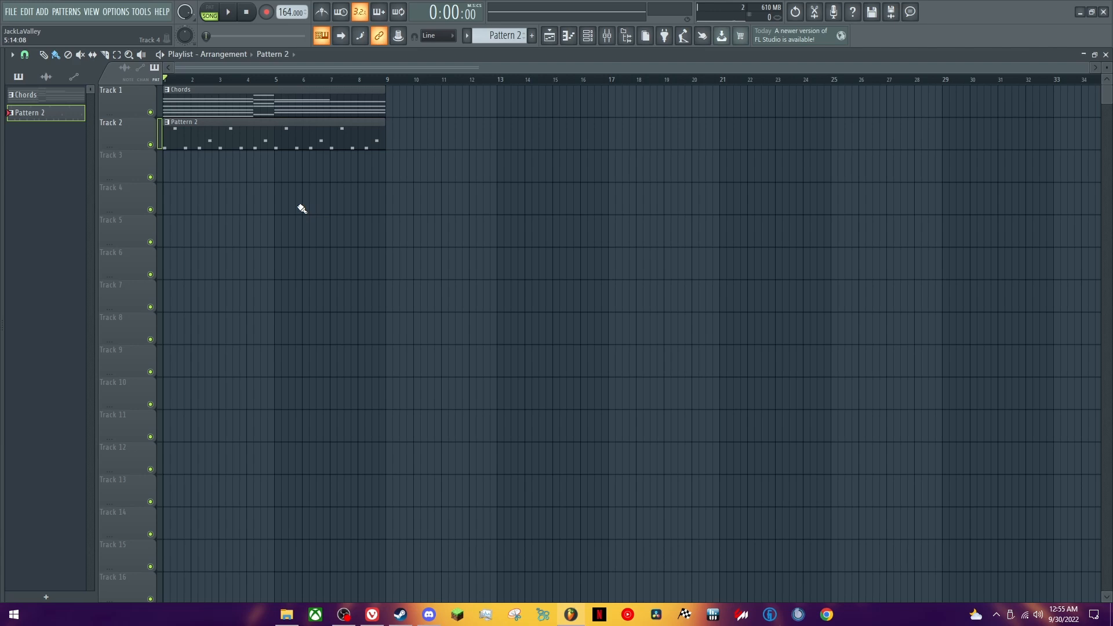
{"action": "key", "text": "space"}
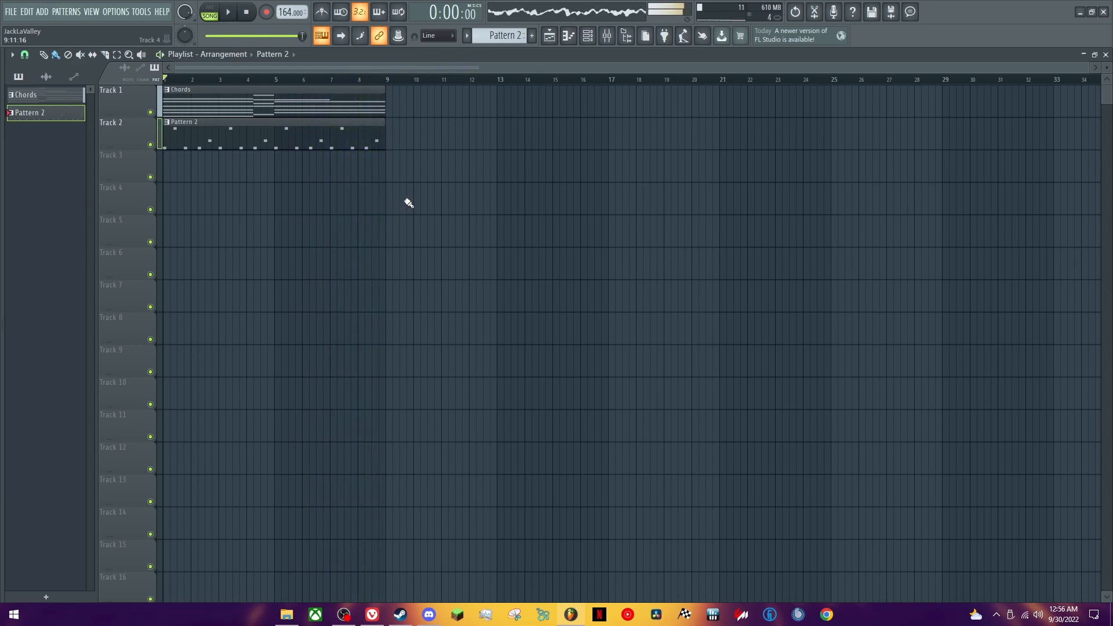
{"action": "key", "text": "space"}
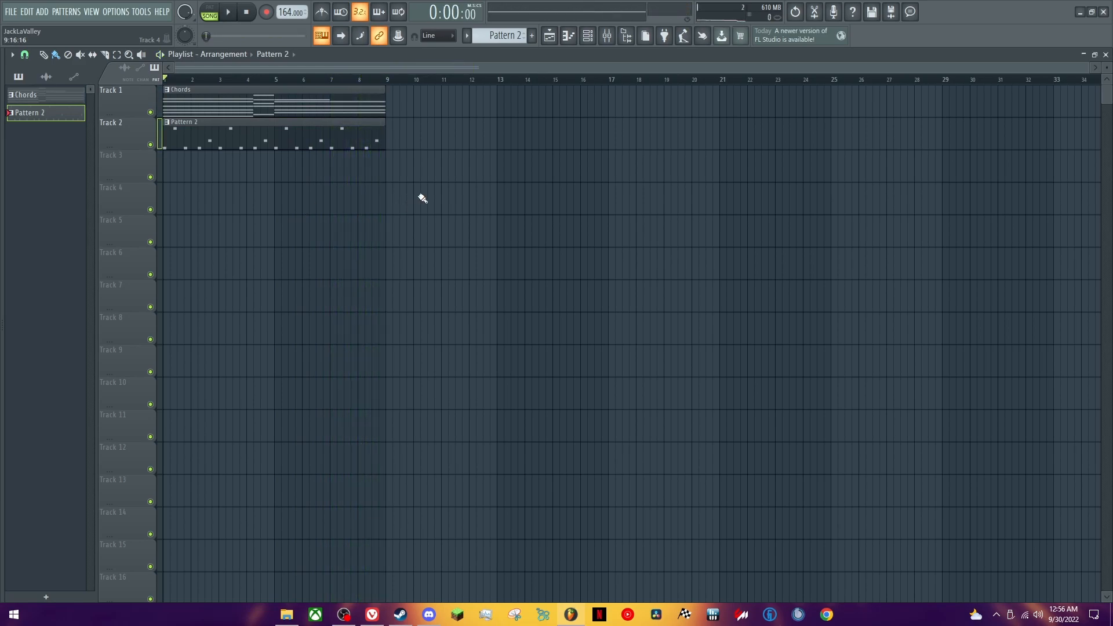
- Open the Flute channel's Serum instrument and rename Pattern 2 as "Doot"
{"action": "left_click", "coordinate": [587, 35]}
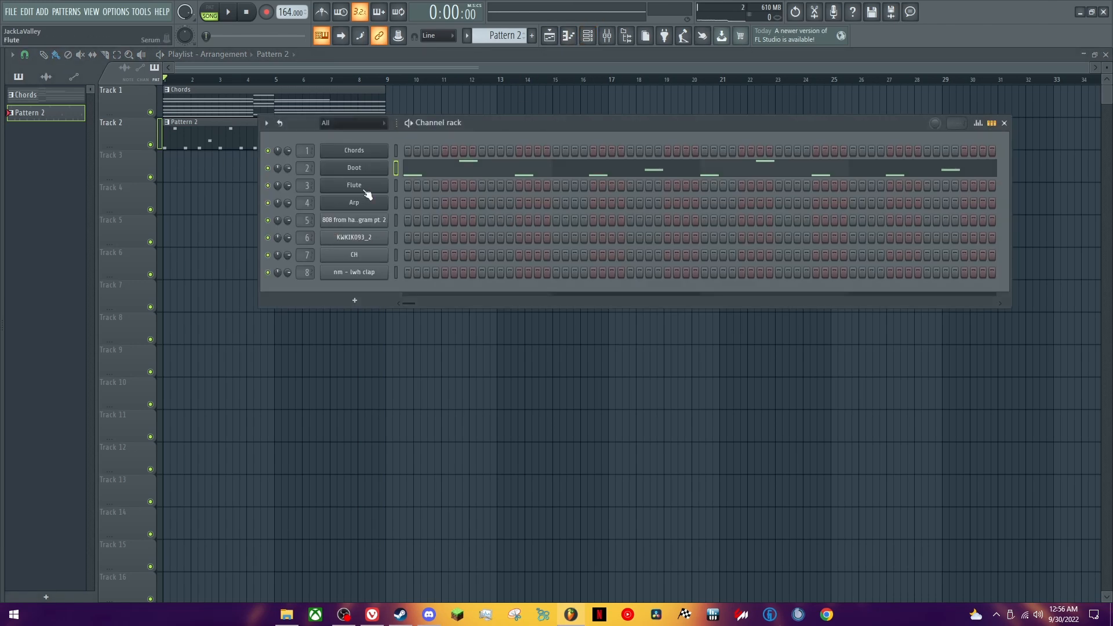
{"action": "left_click", "coordinate": [364, 189]}
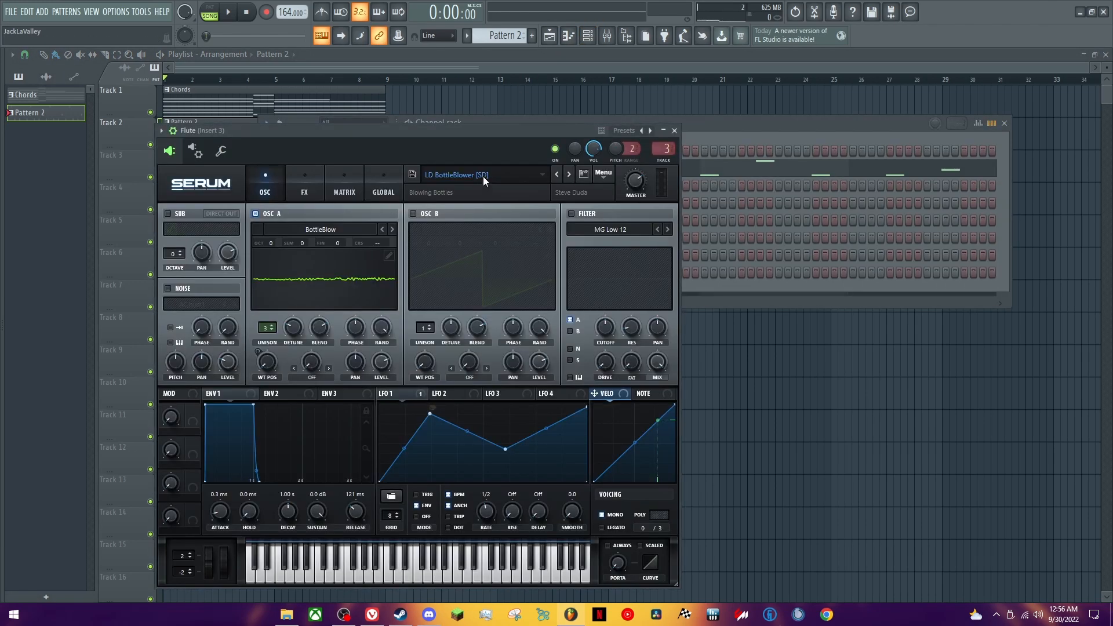
{"action": "left_click", "coordinate": [502, 35]}
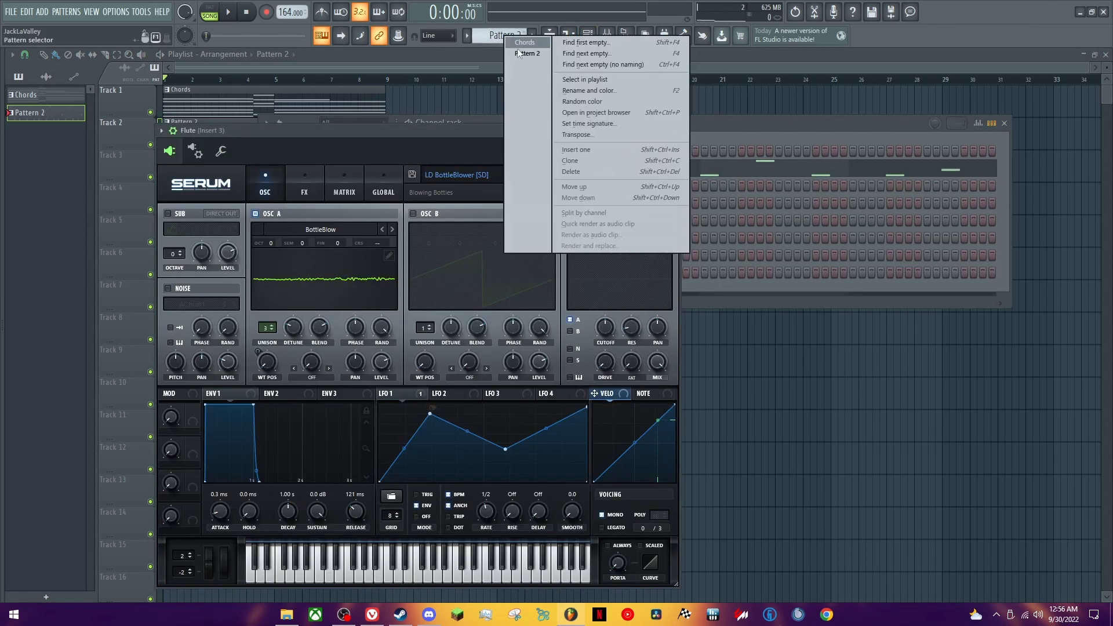
{"action": "left_click", "coordinate": [606, 90]}
{"action": "type", "text": "Doot"}
{"action": "key", "text": "Return"}
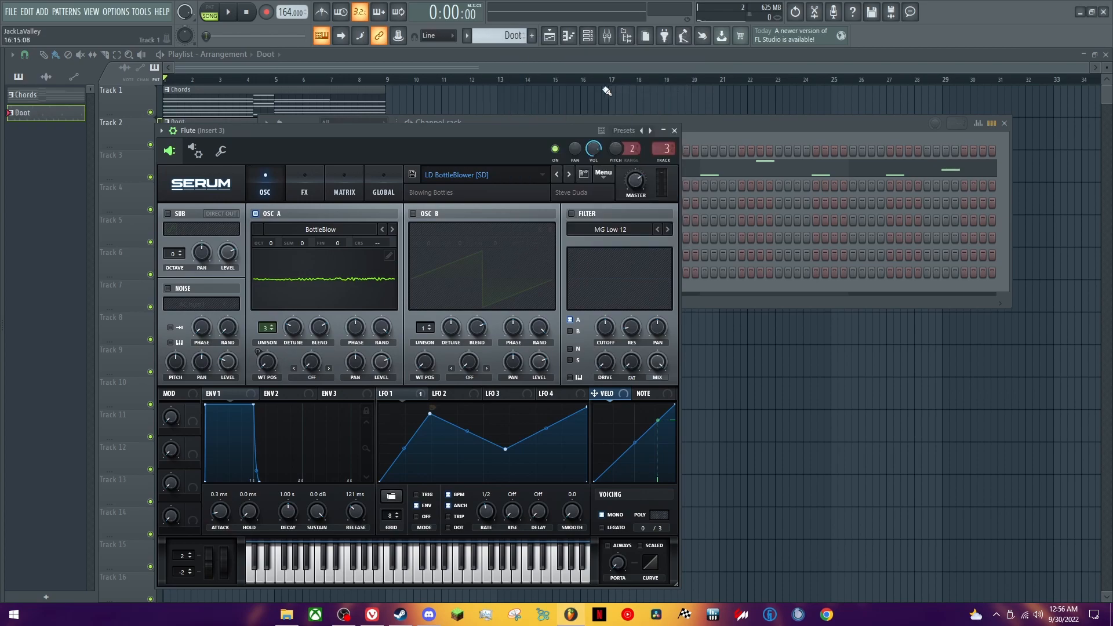
- Switch to a new empty pattern and move LFO 1's first peak slightly earlier in the Flute patch while auditioning notes
{"action": "scroll", "coordinate": [497, 32], "scroll_direction": "up", "scroll_amount": 1}
{"action": "key", "text": "x"}
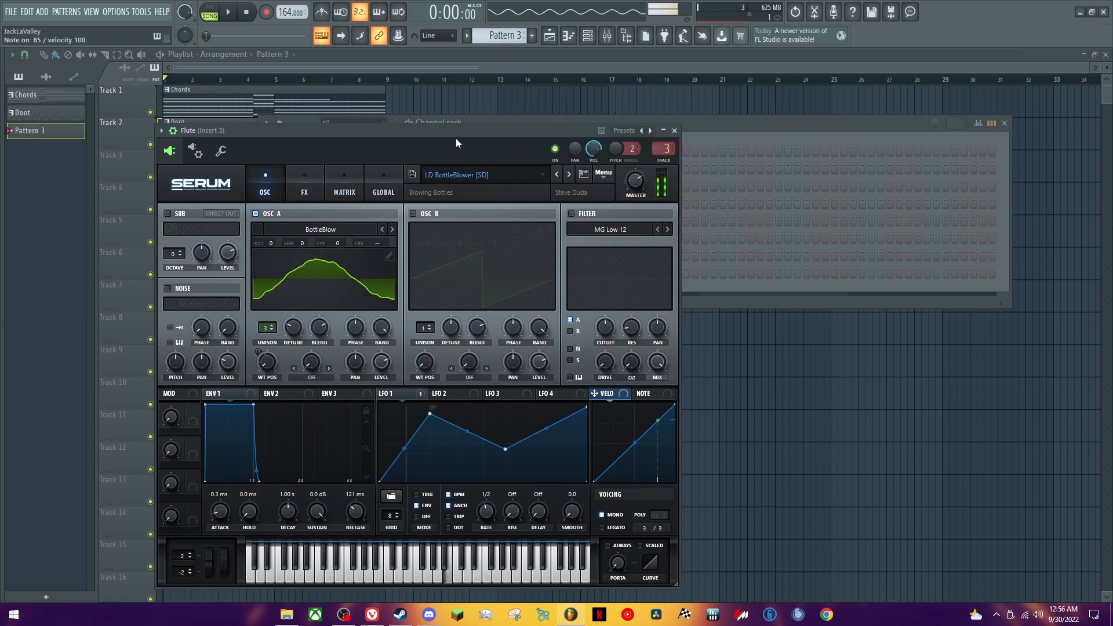
{"action": "key", "text": "n"}
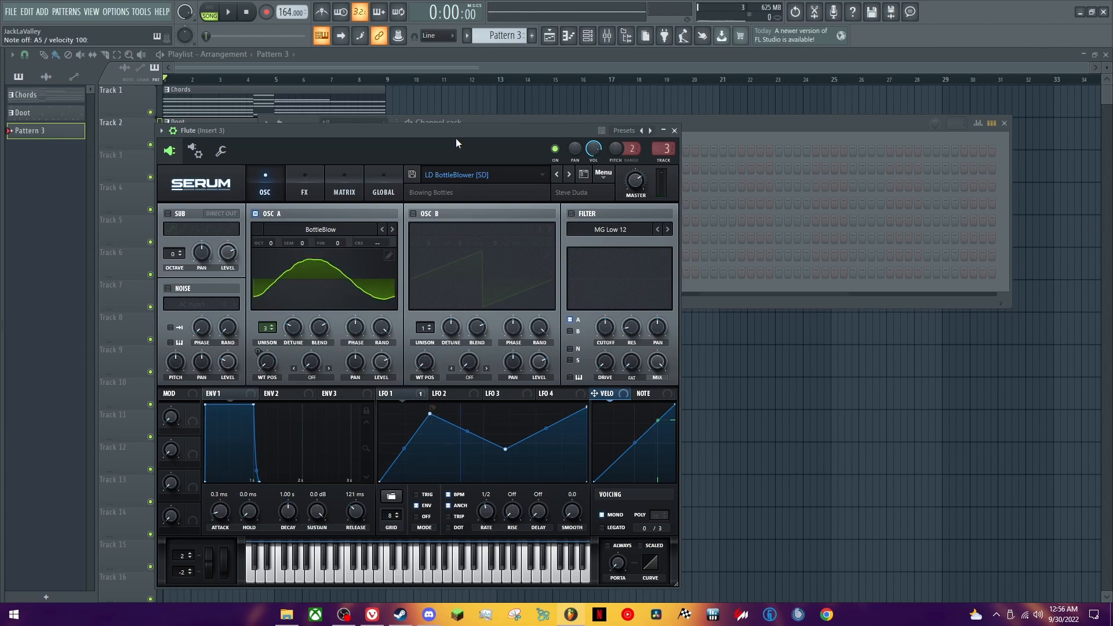
{"action": "key", "text": "b"}
{"action": "left_click_drag", "start_coordinate": [428, 419], "coordinate": [404, 412]}
{"action": "key", "text": "b"}
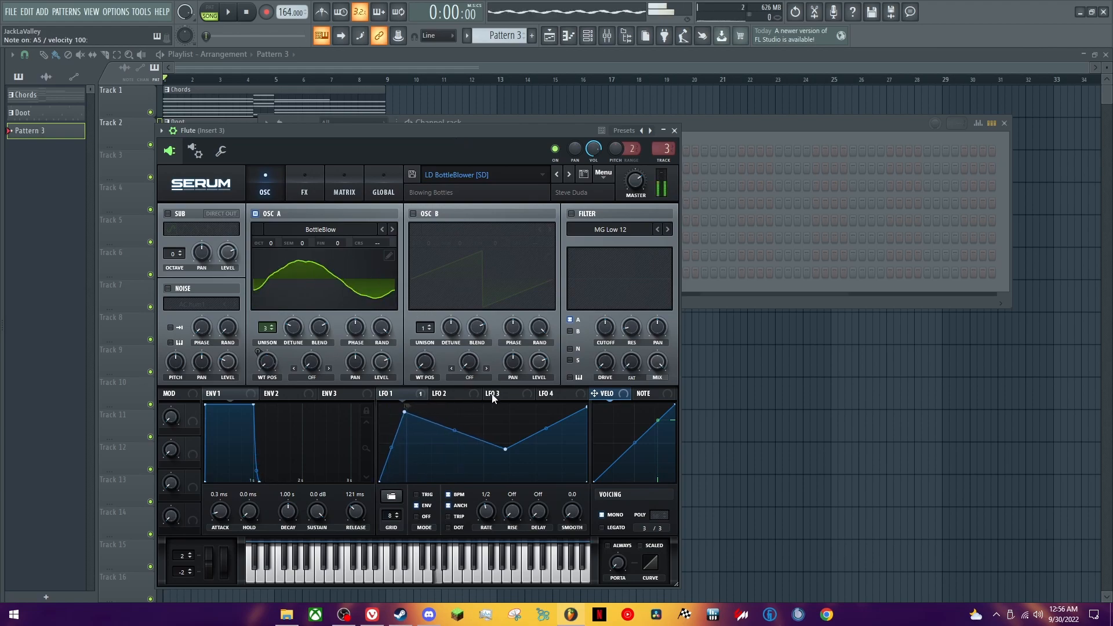
{"action": "key", "text": "x"}
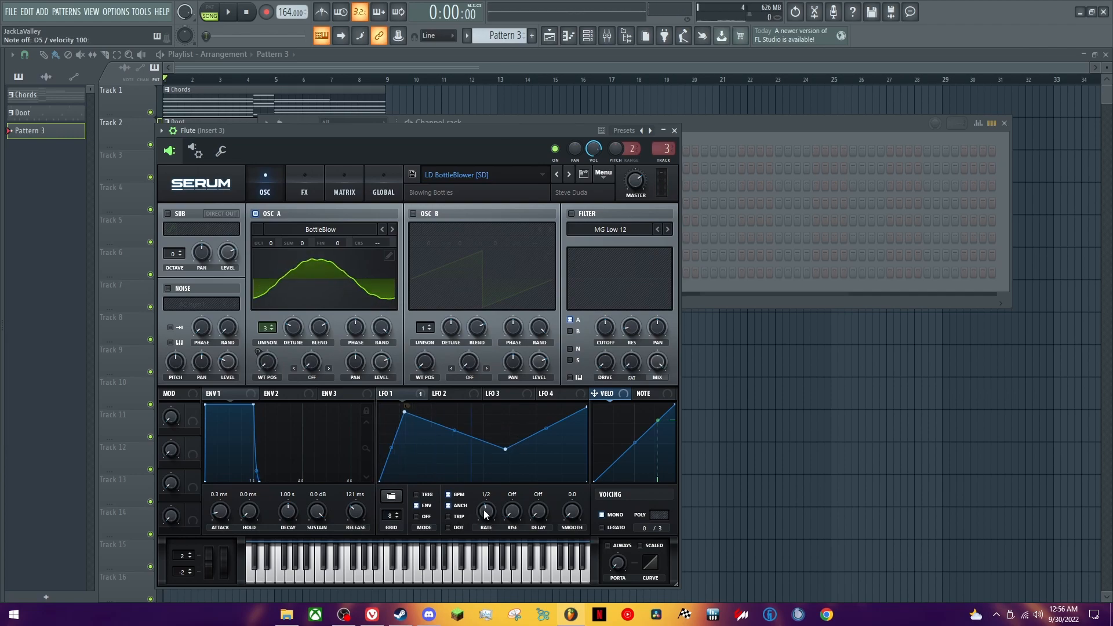
- Close the Flute's Serum window and open the Flute channel's piano roll for Pattern 3
{"action": "left_click", "coordinate": [674, 131]}
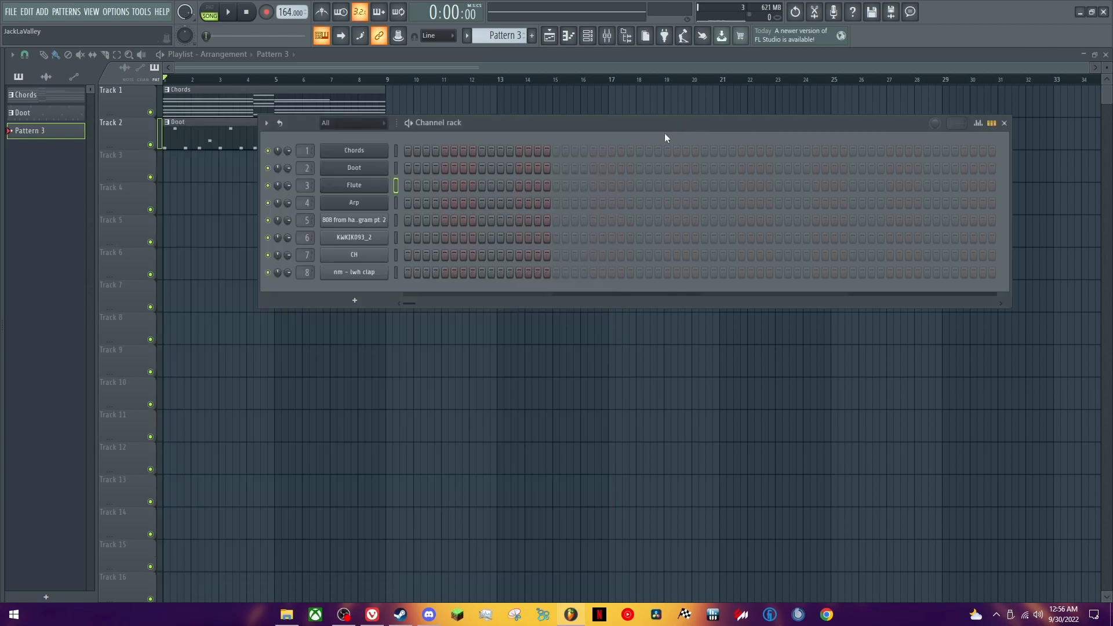
{"action": "right_click", "coordinate": [385, 182]}
{"action": "left_click", "coordinate": [413, 185]}
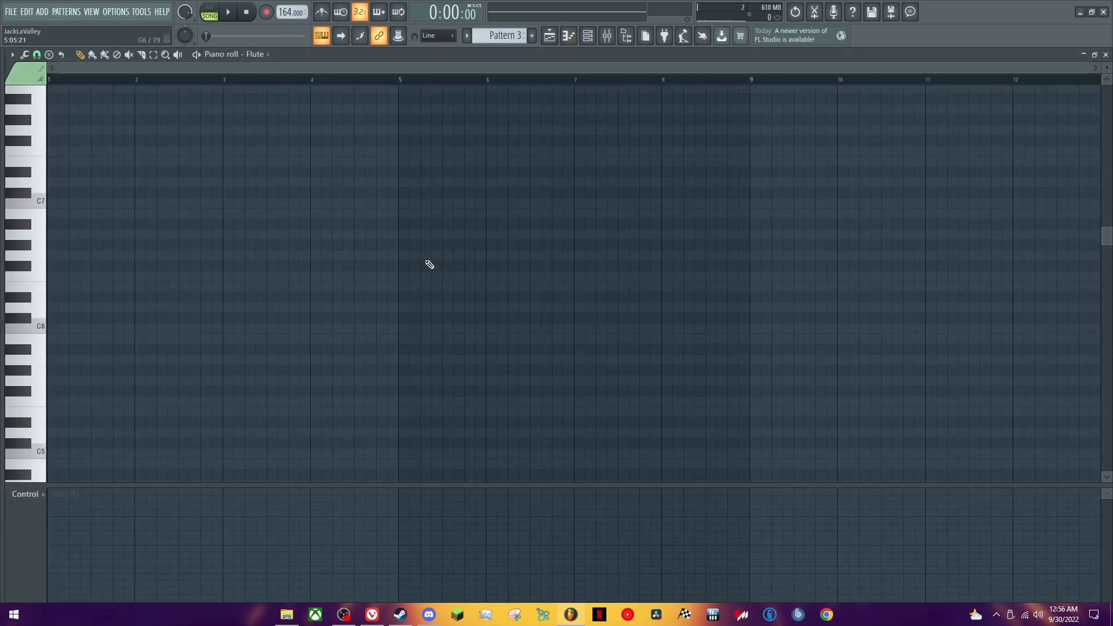
{"action": "left_click", "coordinate": [49, 246]}
{"action": "left_click_drag", "start_coordinate": [134, 246], "coordinate": [175, 250]}
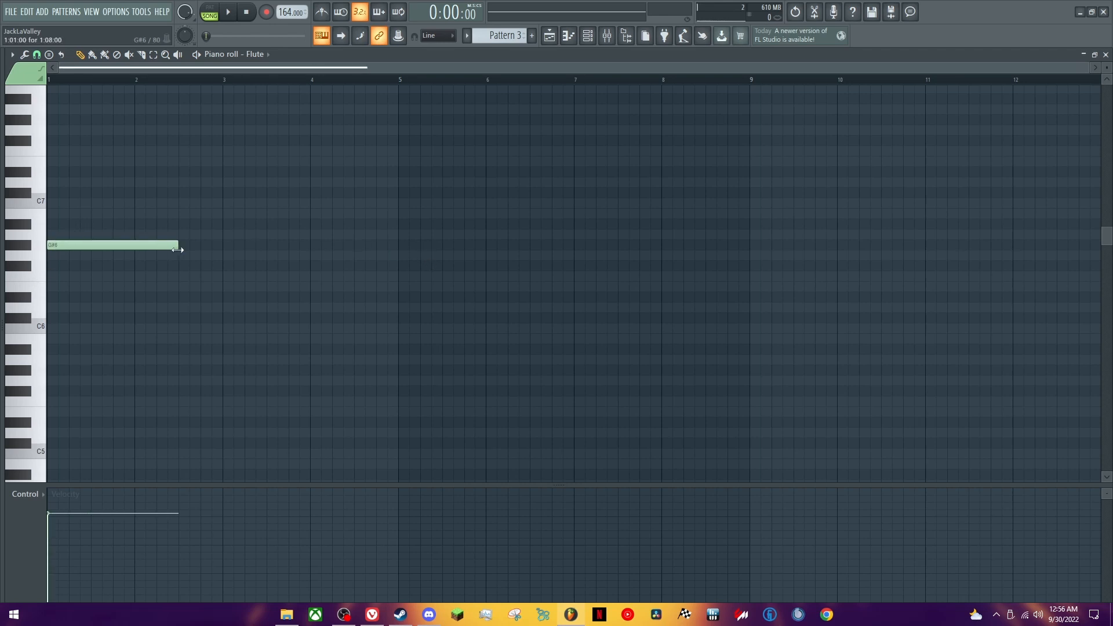
{"action": "left_click", "coordinate": [184, 255]}
{"action": "left_click", "coordinate": [319, 317]}
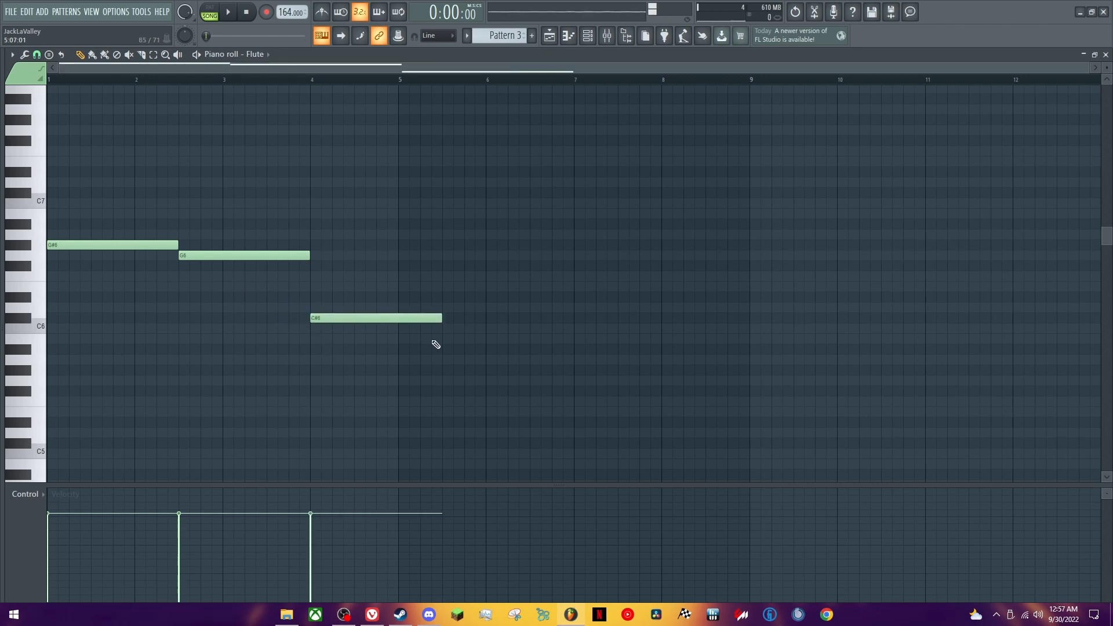
{"action": "key", "text": "ctrl+Down"}
{"action": "key", "text": "ctrl+Up"}
{"action": "left_click_drag", "start_coordinate": [342, 318], "coordinate": [342, 298]}
{"action": "left_click_drag", "start_coordinate": [441, 297], "coordinate": [485, 298]}
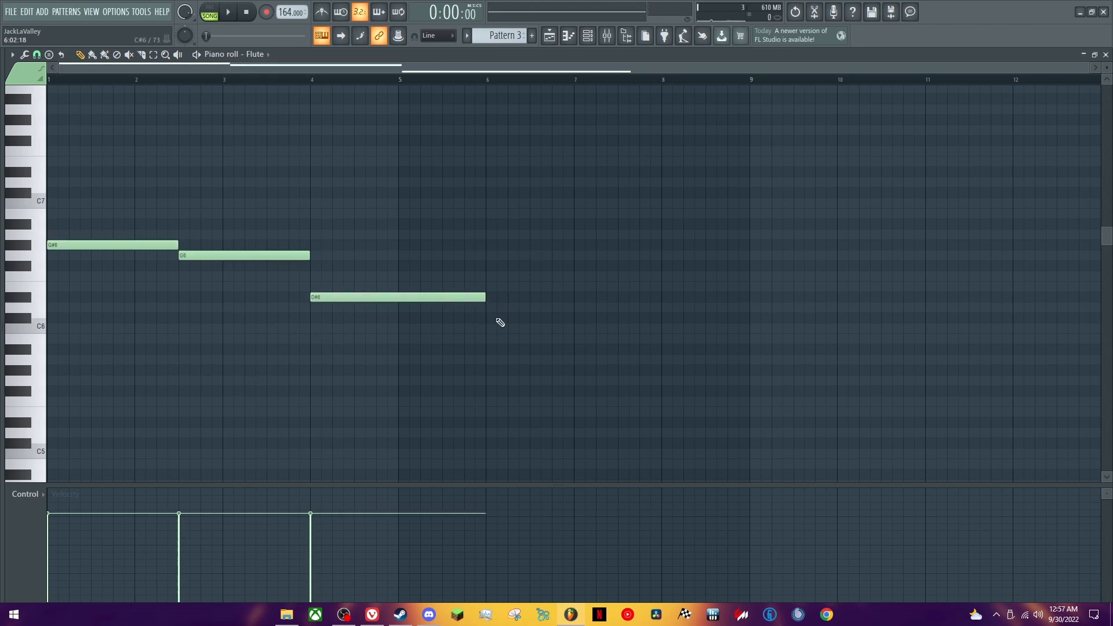
{"action": "left_click", "coordinate": [493, 328]}
{"action": "left_click_drag", "start_coordinate": [625, 328], "coordinate": [595, 328]}
{"action": "left_click", "coordinate": [603, 297]}
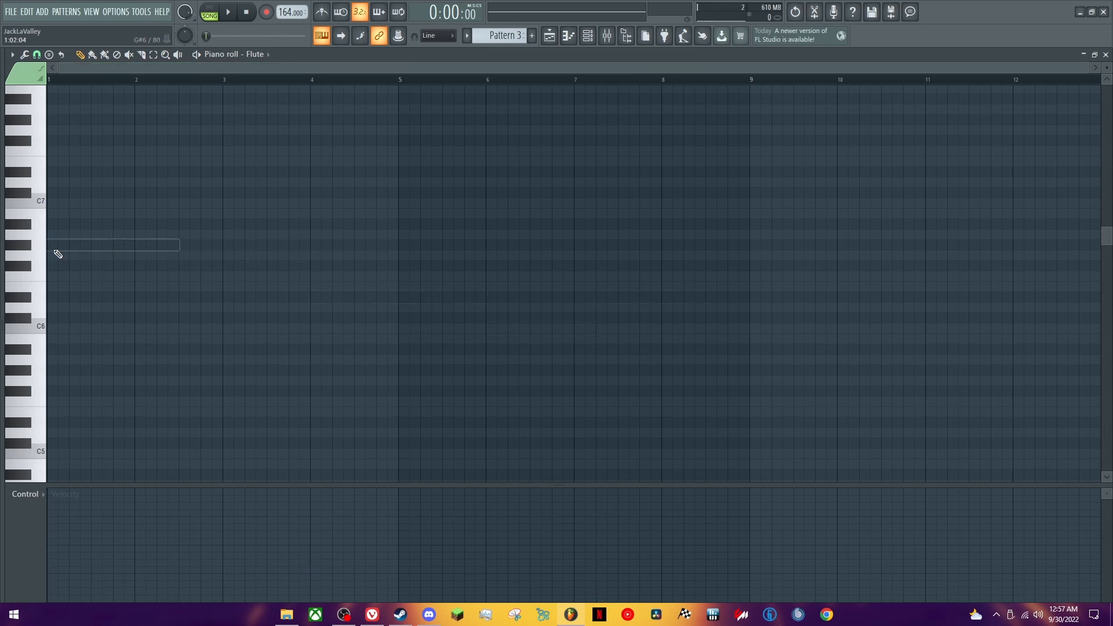
- Draw a six-step G#6 flute note from the start of bar 1, followed directly by a six-step G6
{"action": "scroll", "coordinate": [54, 253], "scroll_direction": "up", "scroll_amount": 3}
{"action": "left_click", "coordinate": [54, 245]}
{"action": "left_click_drag", "start_coordinate": [199, 245], "coordinate": [181, 246]}
{"action": "scroll", "coordinate": [65, 254], "scroll_direction": "down", "scroll_amount": 2}
{"action": "scroll", "coordinate": [133, 249], "scroll_direction": "up", "scroll_amount": 1}
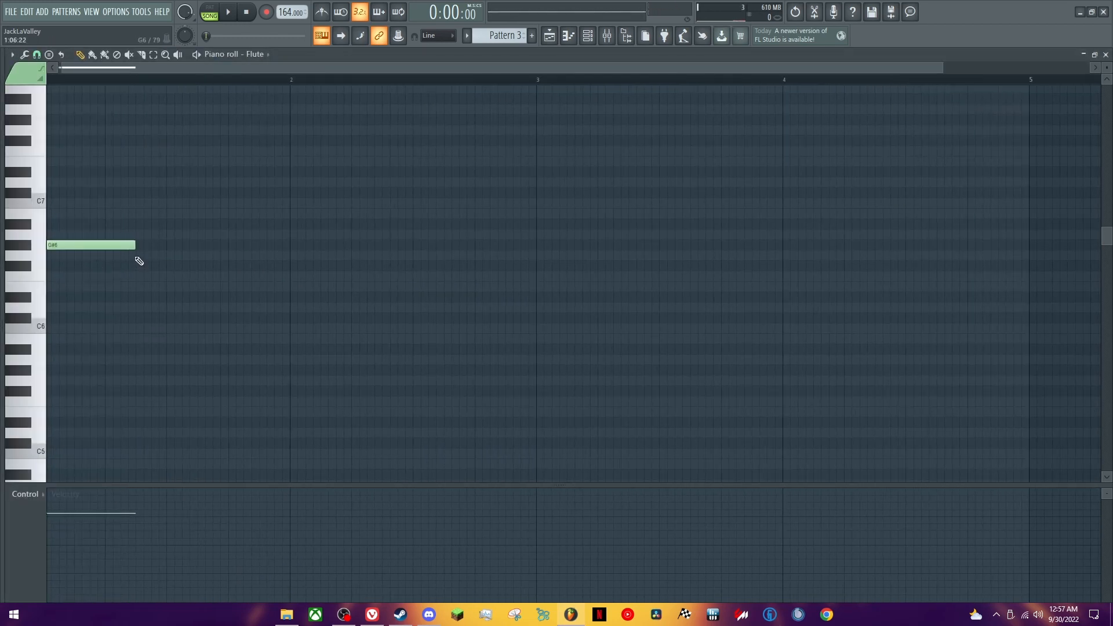
{"action": "left_click", "coordinate": [139, 256]}
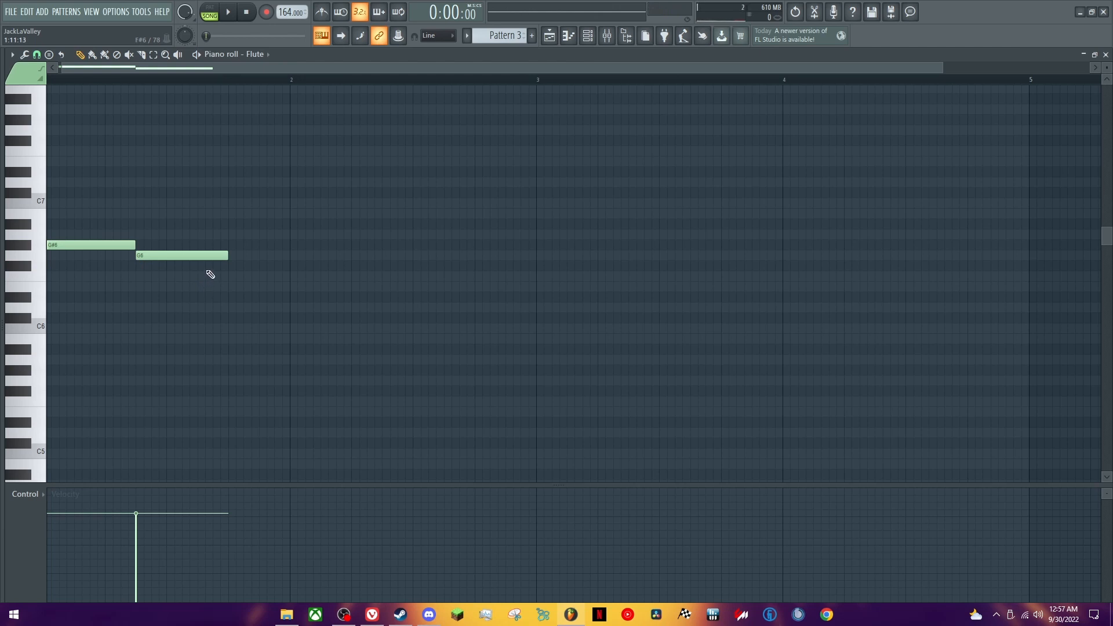
- Continue the flute line with an eight-step D#6, a six-step C6 and a six-step D#6, ending at bar 3
{"action": "left_click", "coordinate": [228, 296]}
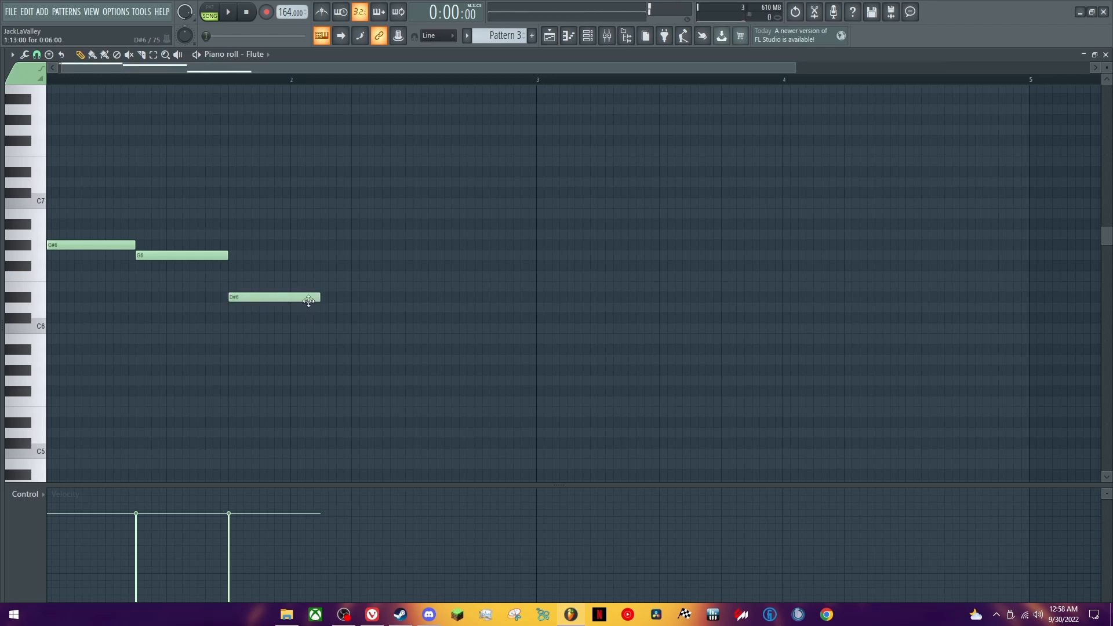
{"action": "left_click_drag", "start_coordinate": [320, 296], "coordinate": [351, 296]}
{"action": "left_click", "coordinate": [354, 328]}
{"action": "left_click_drag", "start_coordinate": [475, 328], "coordinate": [443, 328]}
{"action": "left_click", "coordinate": [446, 297]}
{"action": "scroll", "coordinate": [496, 365], "scroll_direction": "down", "scroll_amount": 2}
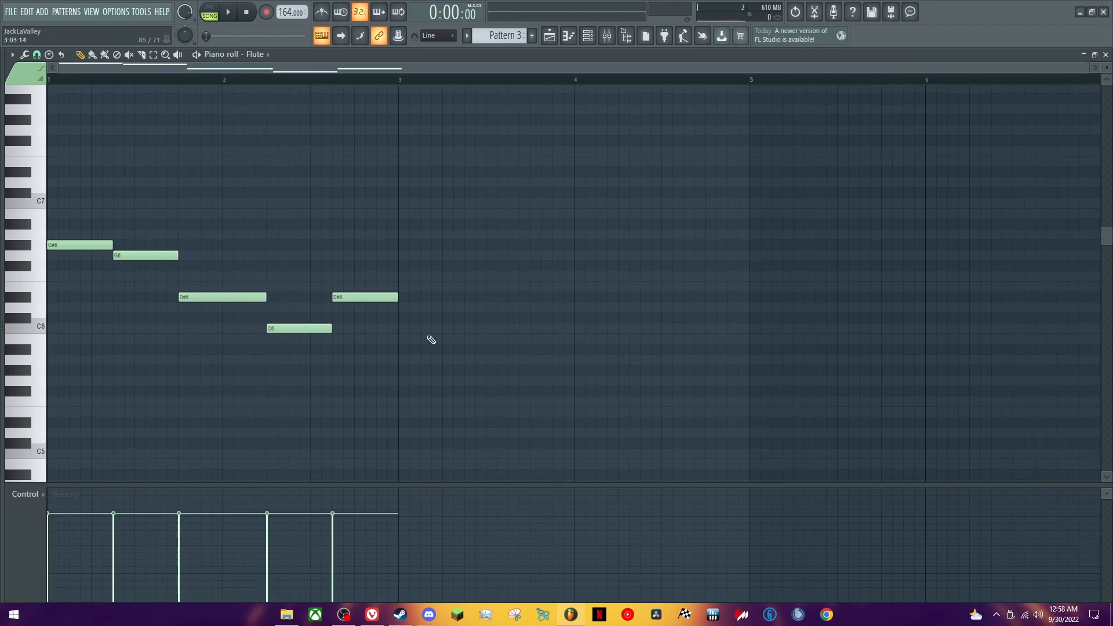
- Duplicate the two-bar flute melody until it fills eight bars, and play it back
{"action": "key", "text": "ctrl+b"}
{"action": "key", "text": "ctrl+b"}
{"action": "scroll", "coordinate": [432, 211], "scroll_direction": "down", "scroll_amount": 3}
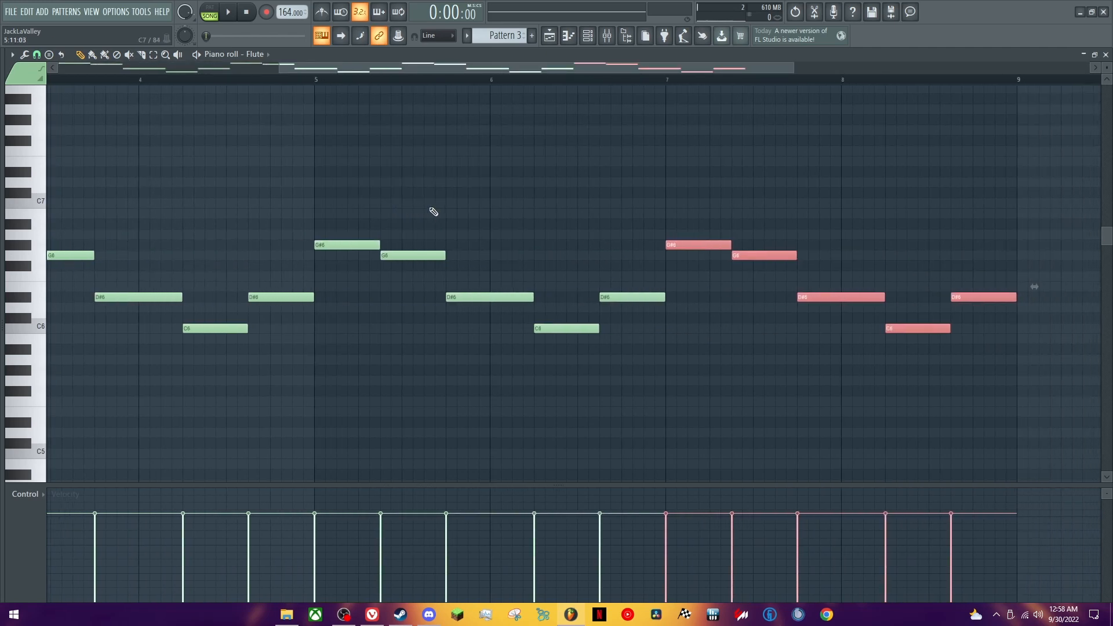
{"action": "key", "text": "ctrl+b"}
{"action": "key", "text": "ctrl+d"}
{"action": "key", "text": "space"}
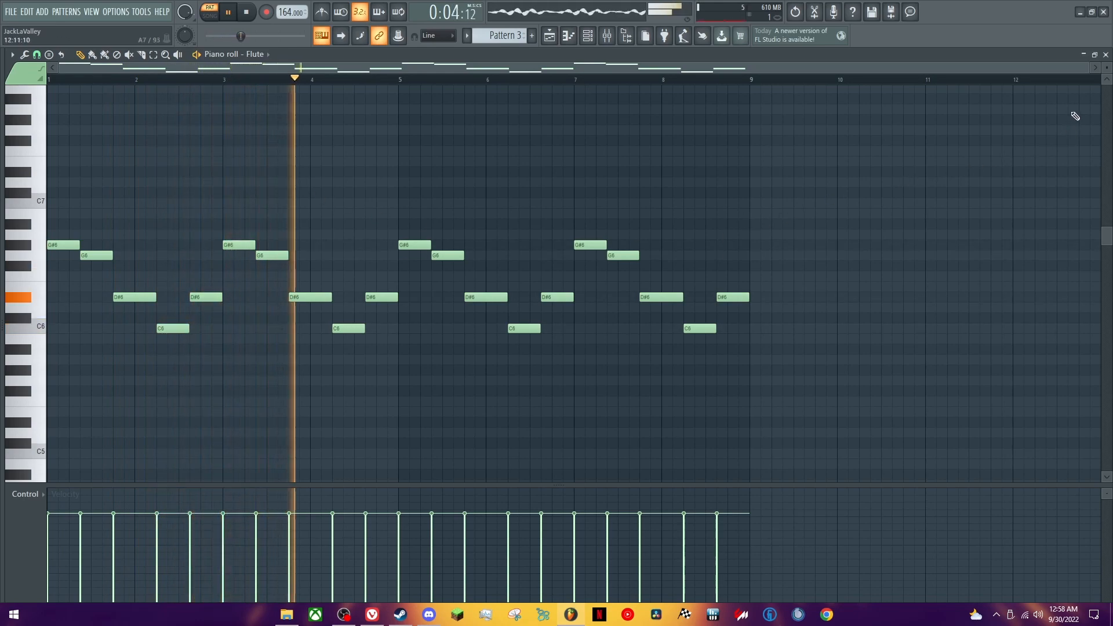
{"action": "key", "text": "space"}
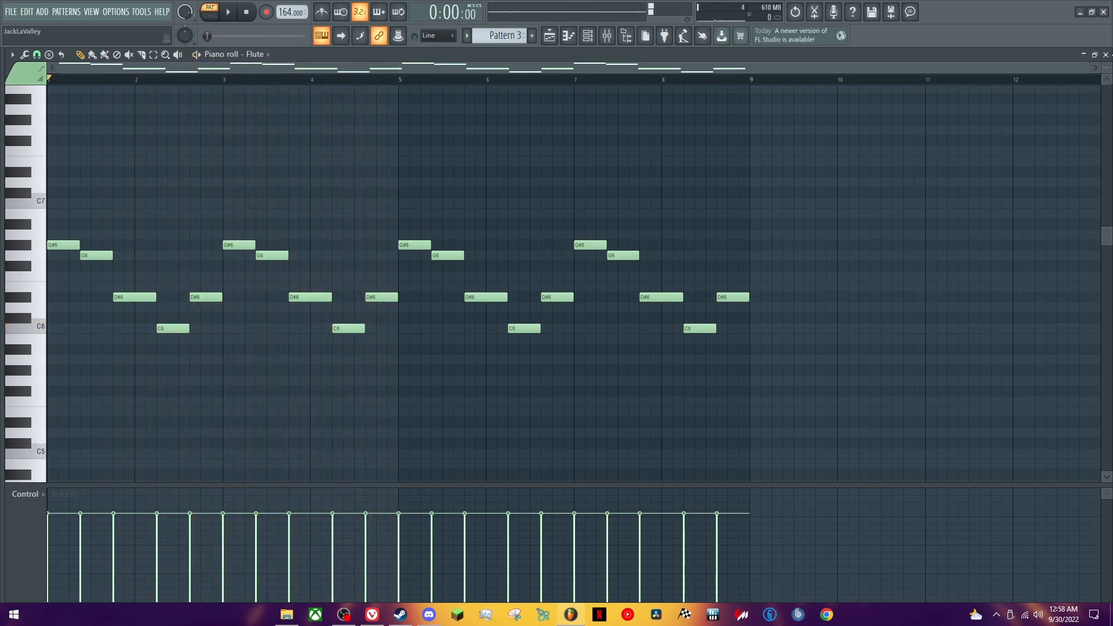
- Place Pattern 3 on Track 3 of the playlist from bar 1 and rename the pattern "Flute"
{"action": "left_click", "coordinate": [1105, 55]}
{"action": "key", "text": "F6"}
{"action": "left_click", "coordinate": [176, 157]}
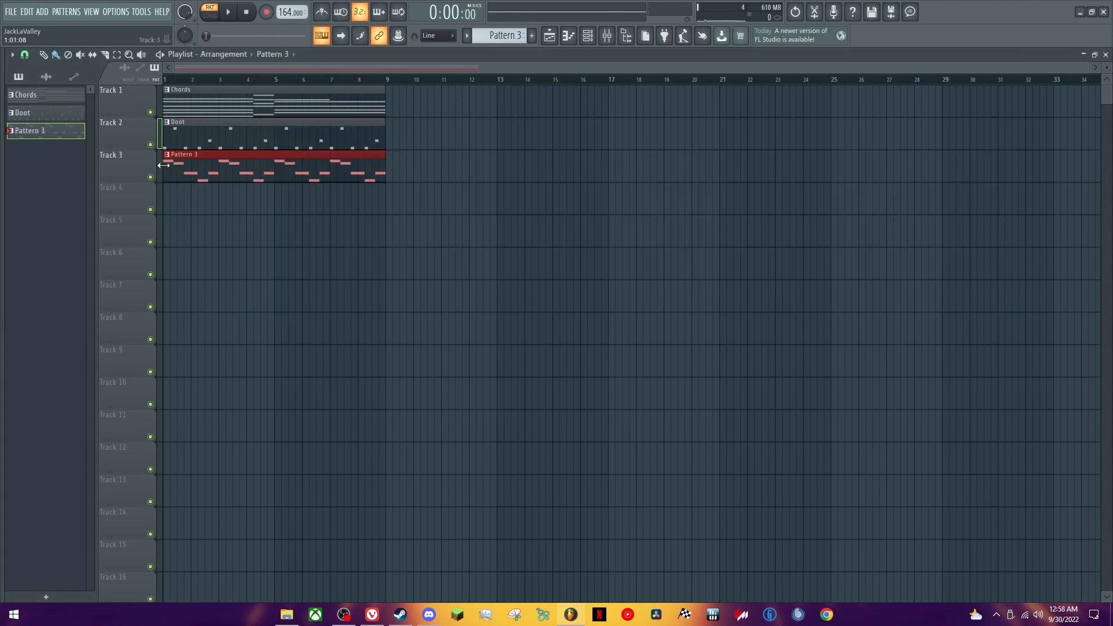
{"action": "left_click", "coordinate": [502, 35]}
{"action": "left_click", "coordinate": [597, 86]}
{"action": "type", "text": "Flute"}
{"action": "key", "text": "Return"}
- Play the arrangement in song mode to hear the chords, Doot and flute together
{"action": "left_click", "coordinate": [209, 15]}
{"action": "key", "text": "space"}
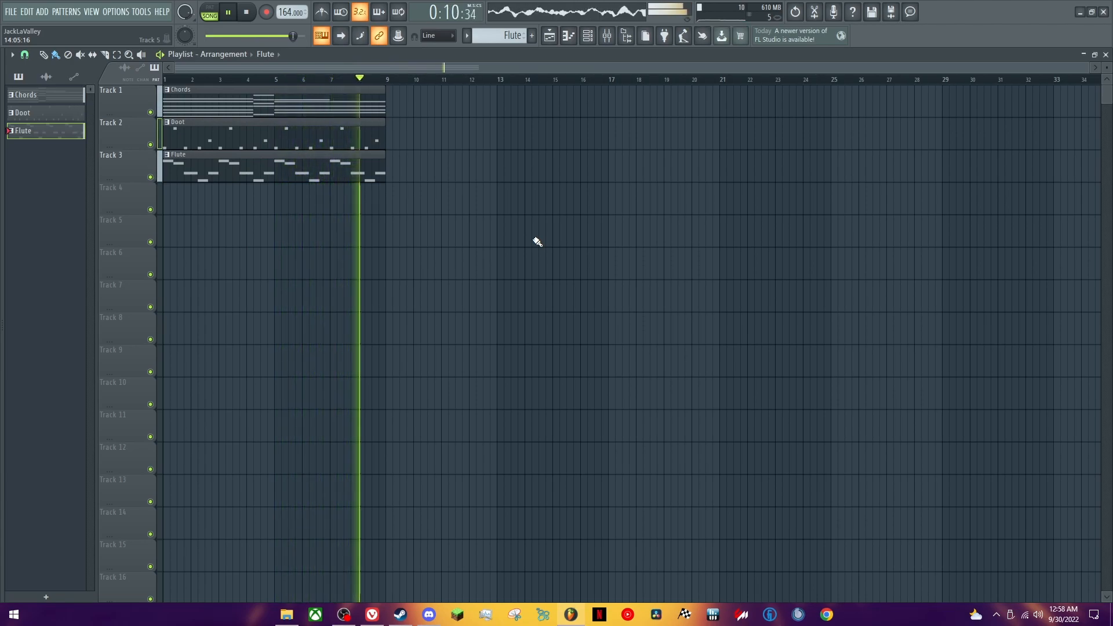
{"action": "key", "text": "space"}
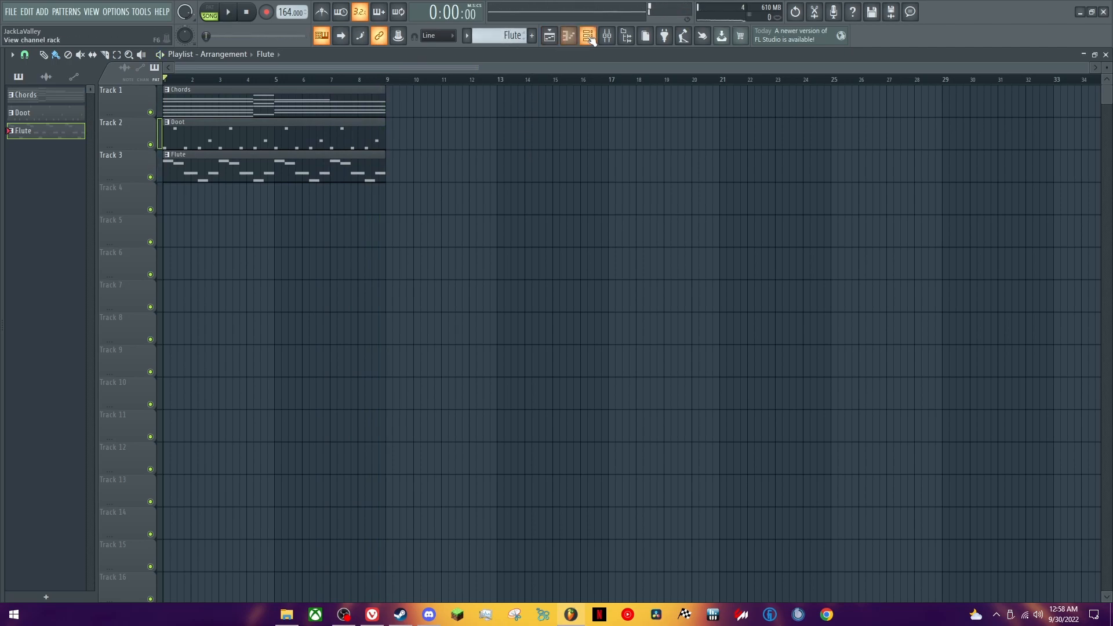
- Create a new pattern and name it "Arp"
{"action": "key", "text": "F6"}
{"action": "key", "text": "F4"}
{"action": "left_click", "coordinate": [499, 36]}
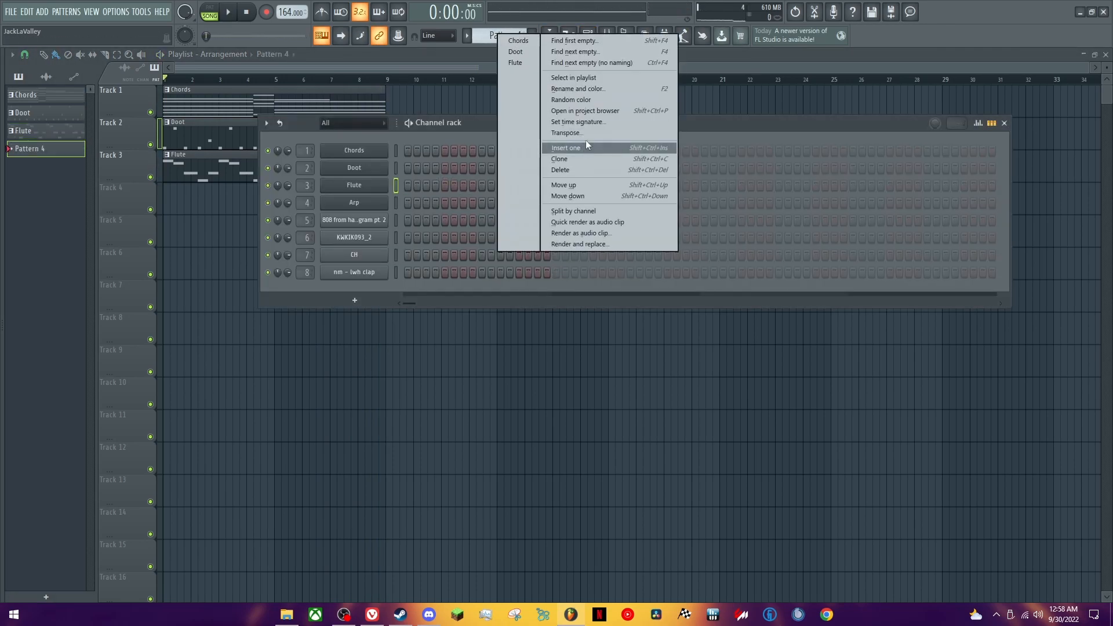
{"action": "left_click", "coordinate": [596, 88]}
{"action": "type", "text": "Arp"}
{"action": "key", "text": "Return"}
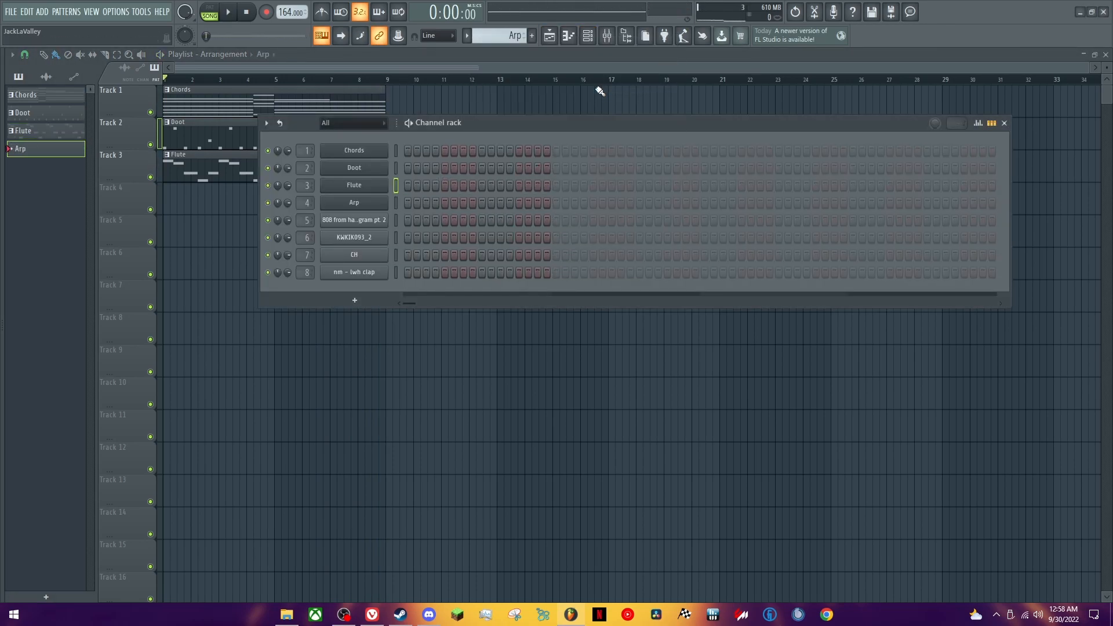
- In the Arp channel's Serum, load the Analog wavetable Basic Shapes into OSC A and set its wavetable position to 4
{"action": "left_click", "coordinate": [358, 203]}
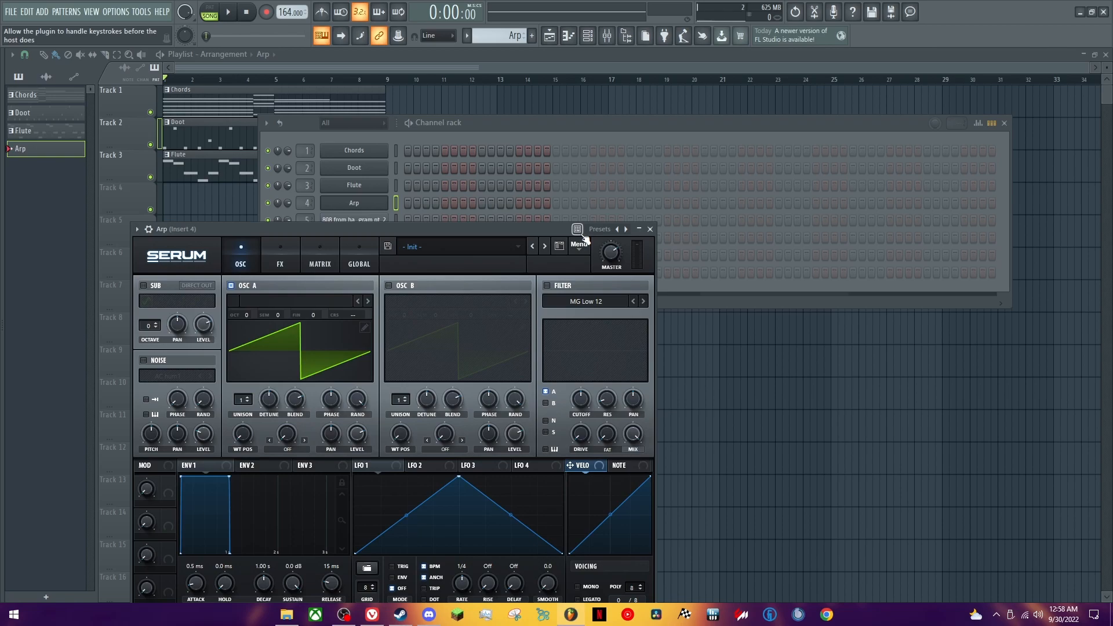
{"action": "left_click_drag", "start_coordinate": [389, 223], "coordinate": [442, 129]}
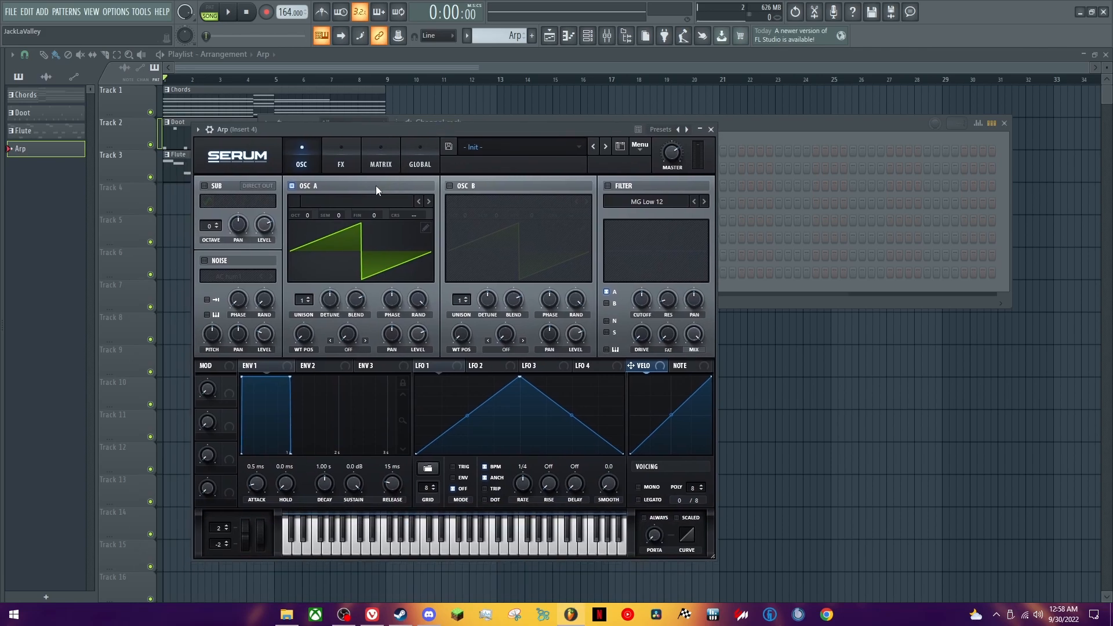
{"action": "left_click", "coordinate": [363, 199]}
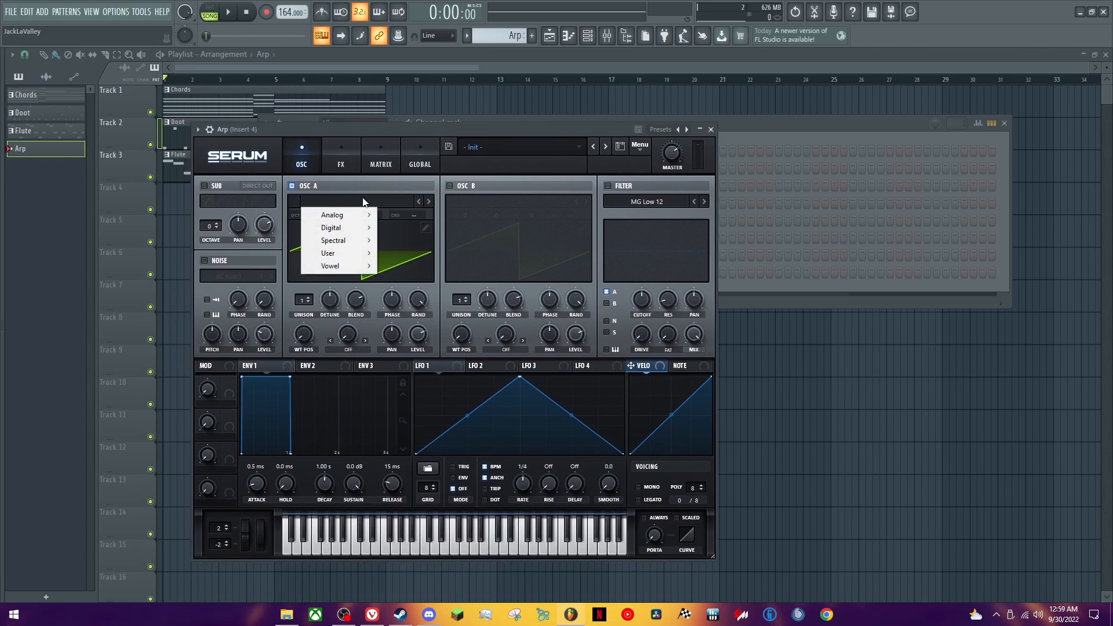
{"action": "mouse_move", "coordinate": [348, 218]}
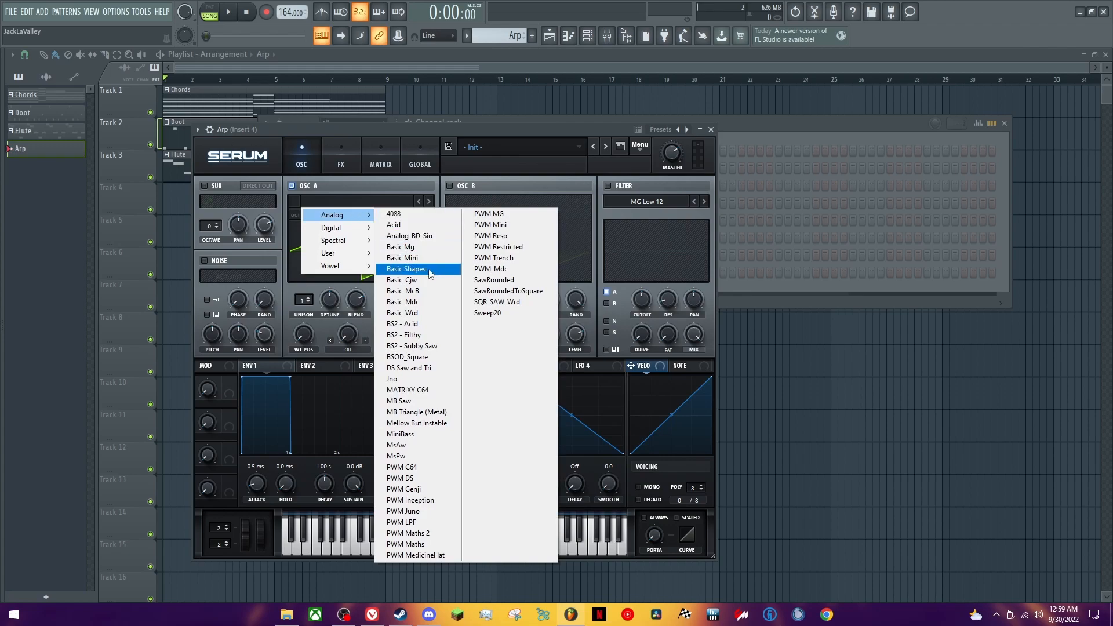
{"action": "left_click", "coordinate": [406, 270]}
{"action": "left_click_drag", "start_coordinate": [302, 339], "coordinate": [313, 283]}
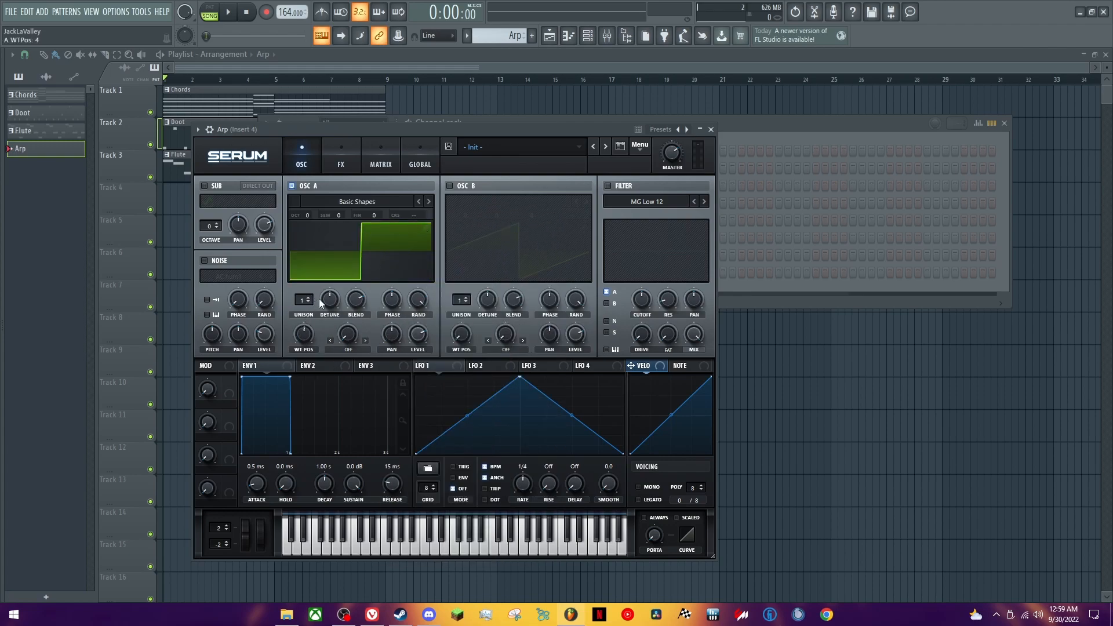
- Shape Env 1 with 0.0 ms attack, 123 ms decay, sustain at -oo dB and 123 ms release, and audition the Arp sound
{"action": "left_click_drag", "start_coordinate": [259, 482], "coordinate": [260, 557]}
{"action": "left_click_drag", "start_coordinate": [326, 490], "coordinate": [318, 498]}
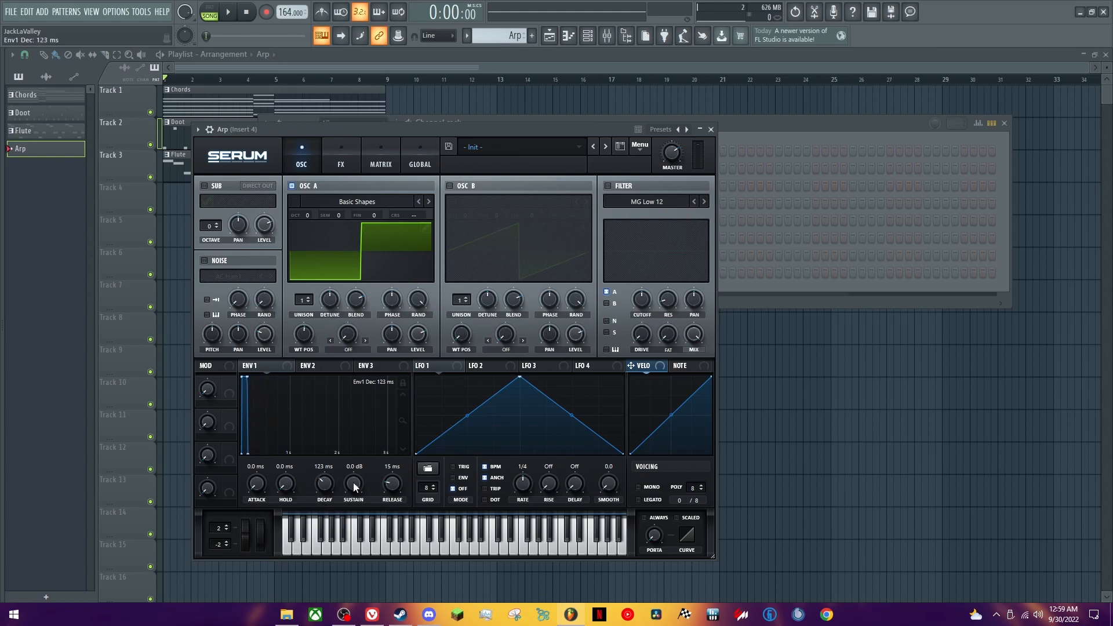
{"action": "left_click_drag", "start_coordinate": [353, 481], "coordinate": [360, 582]}
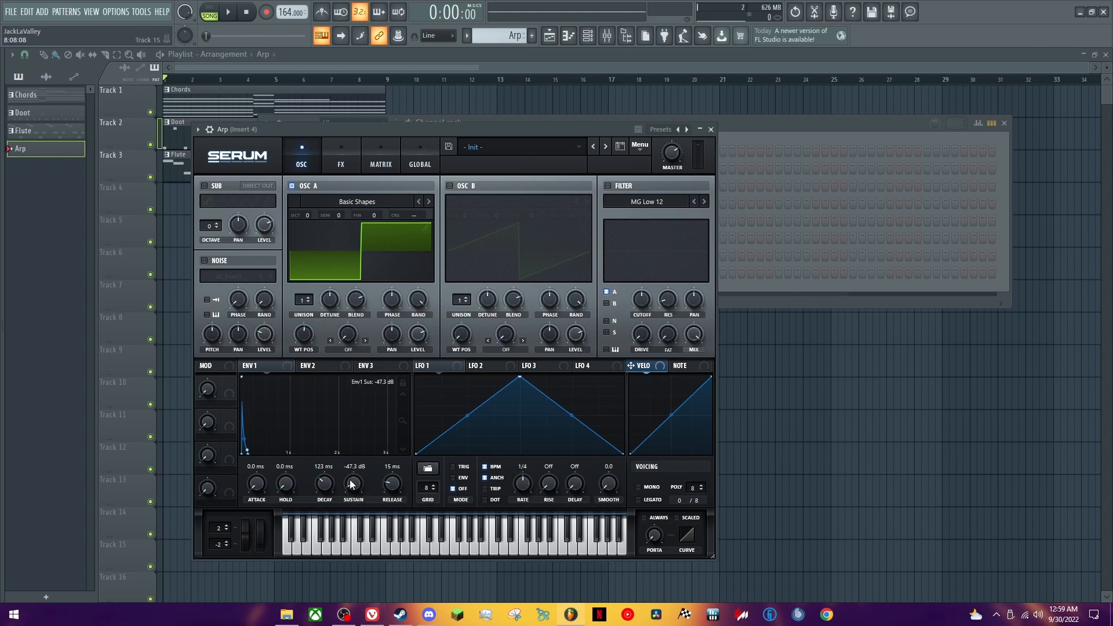
{"action": "left_click_drag", "start_coordinate": [350, 482], "coordinate": [356, 502]}
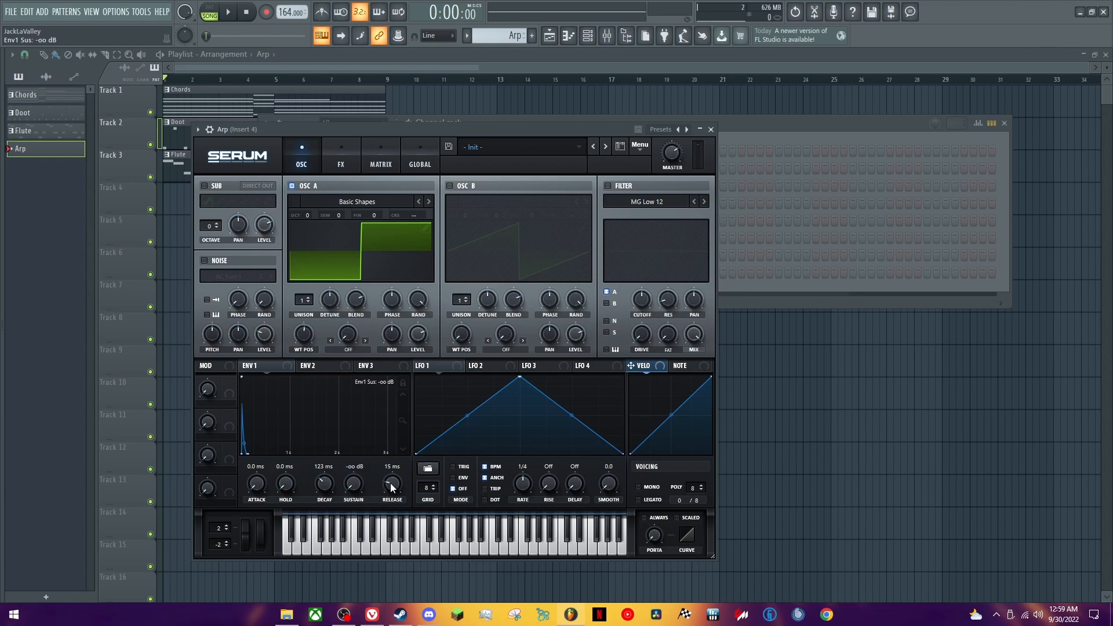
{"action": "left_click_drag", "start_coordinate": [393, 478], "coordinate": [396, 465]}
{"action": "key", "text": "n"}
{"action": "key", "text": "x"}
{"action": "key", "text": "v"}
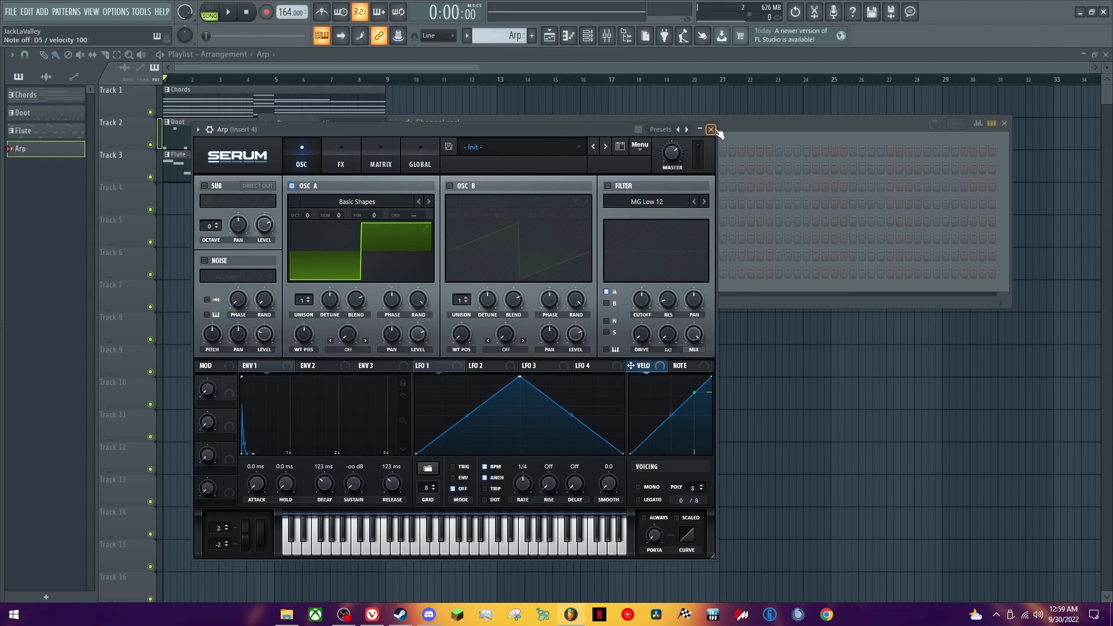
- Enable the Chorus effect in the Arp's Serum and audition the sound
{"action": "key", "text": "n"}
{"action": "key", "text": "v"}
{"action": "key", "text": "x"}
{"action": "left_click", "coordinate": [341, 162]}
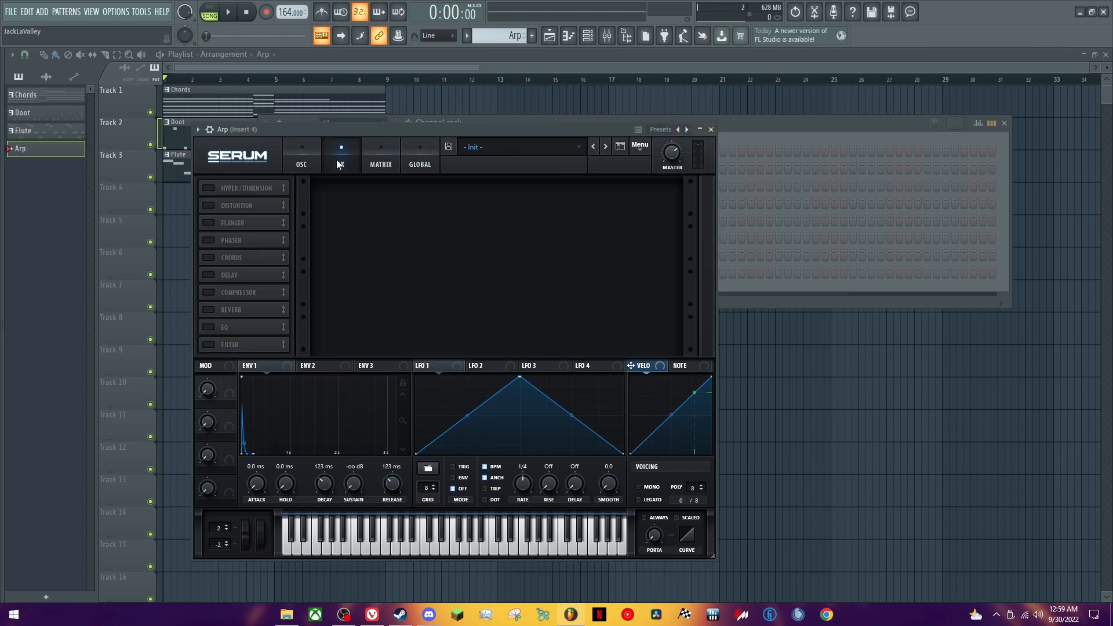
{"action": "left_click", "coordinate": [208, 257]}
{"action": "key", "text": "x"}
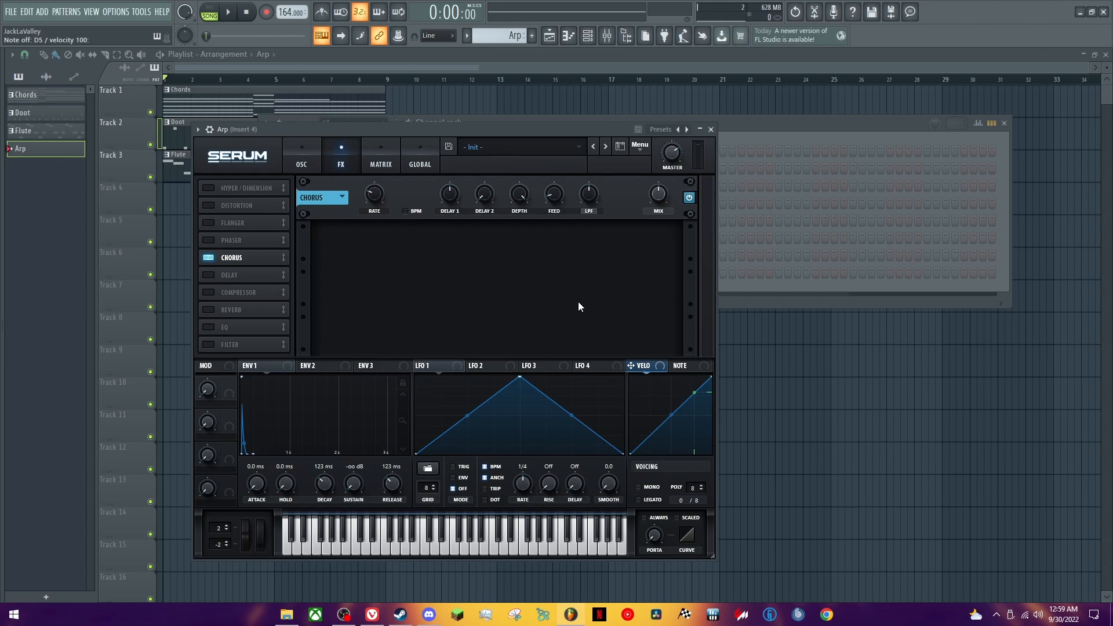
- Raise the chorus low-pass filter to 2644 Hz and audition the Arp sound
{"action": "left_click_drag", "start_coordinate": [589, 198], "coordinate": [588, 176]}
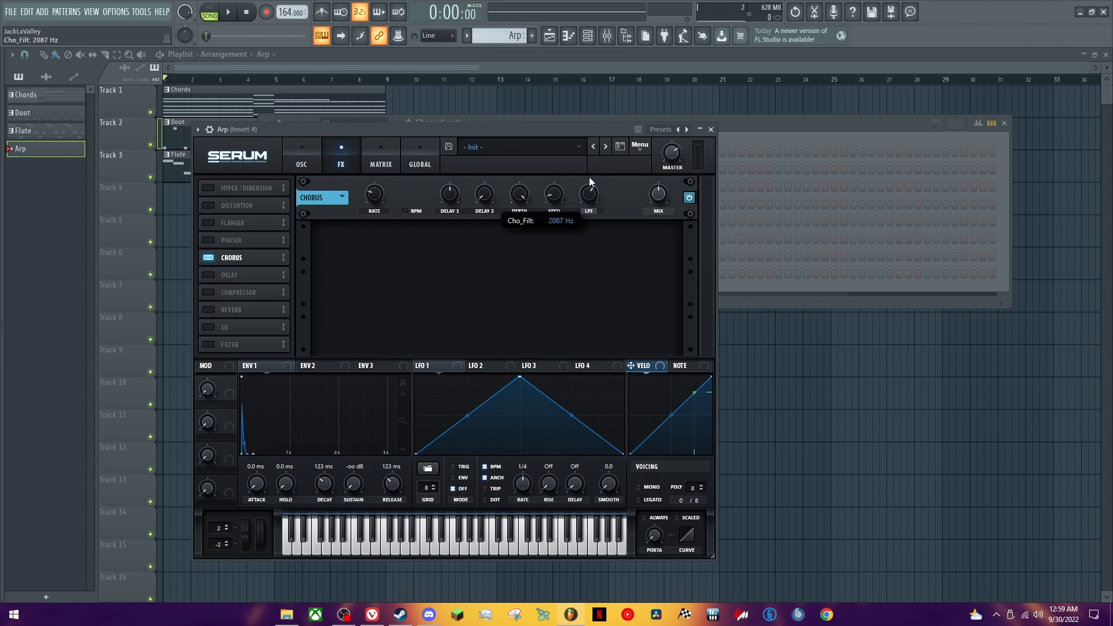
{"action": "key", "text": "v"}
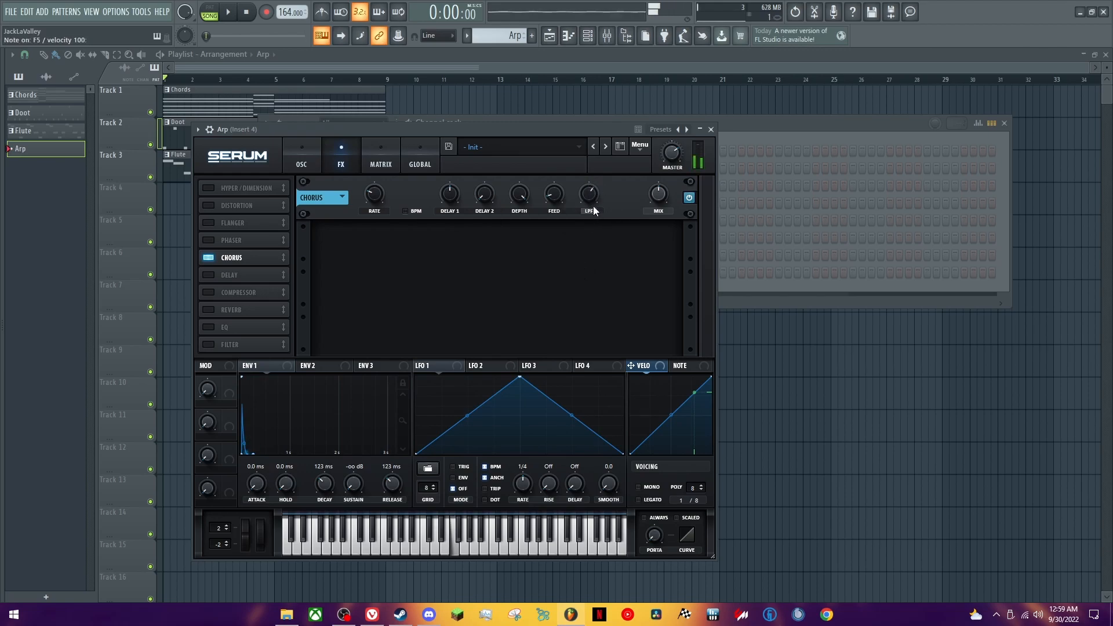
{"action": "mouse_move", "coordinate": [587, 203]}
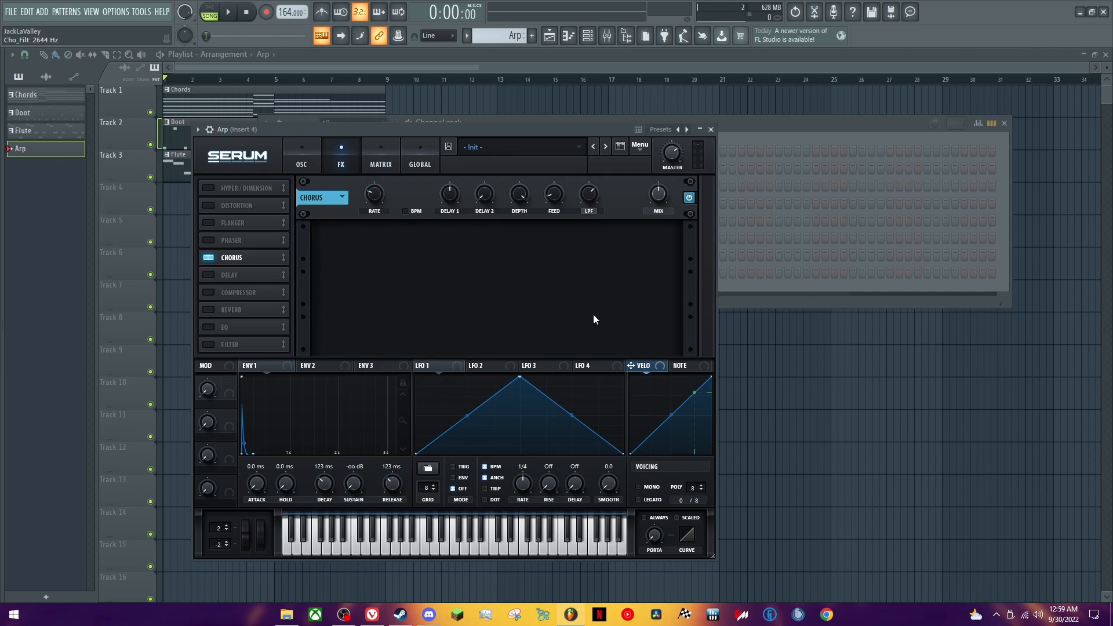
{"action": "key", "text": "n"}
{"action": "key", "text": "v"}
{"action": "key", "text": "x"}
{"action": "key", "text": "n"}
{"action": "key", "text": "x"}
- In the Arp's piano roll, place four consecutive one-step notes from the start of bar 1: G#6, G6, C#6 and A#5
{"action": "left_click", "coordinate": [710, 129]}
{"action": "right_click", "coordinate": [371, 208]}
{"action": "left_click", "coordinate": [428, 205]}
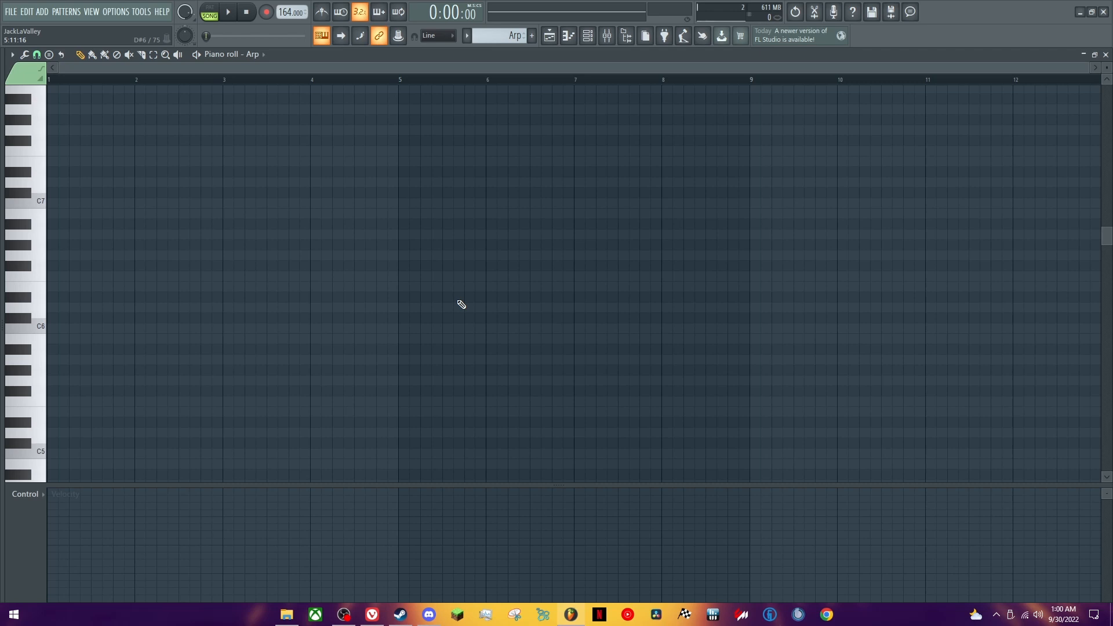
{"action": "scroll", "coordinate": [66, 325], "scroll_direction": "up", "scroll_amount": 5}
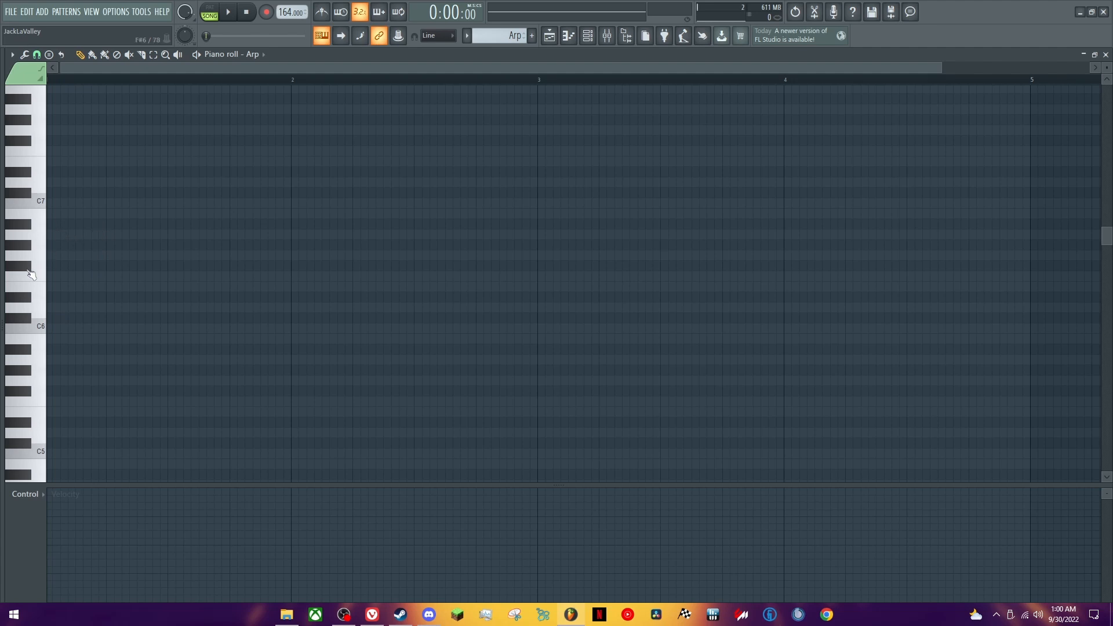
{"action": "scroll", "coordinate": [89, 263], "scroll_direction": "up", "scroll_amount": 3}
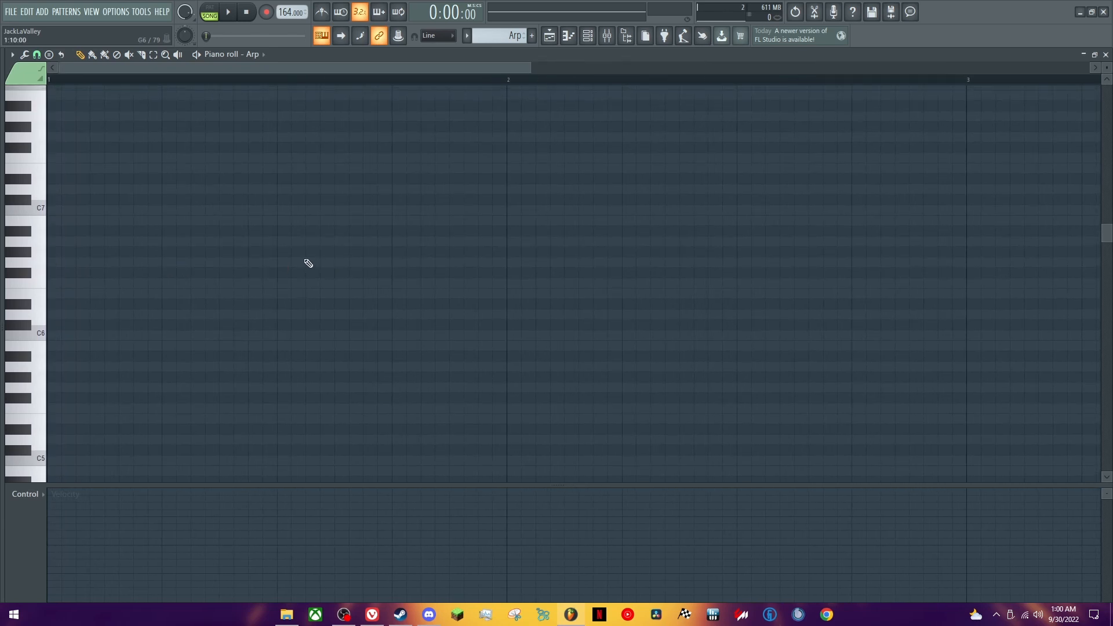
{"action": "left_click", "coordinate": [50, 253]}
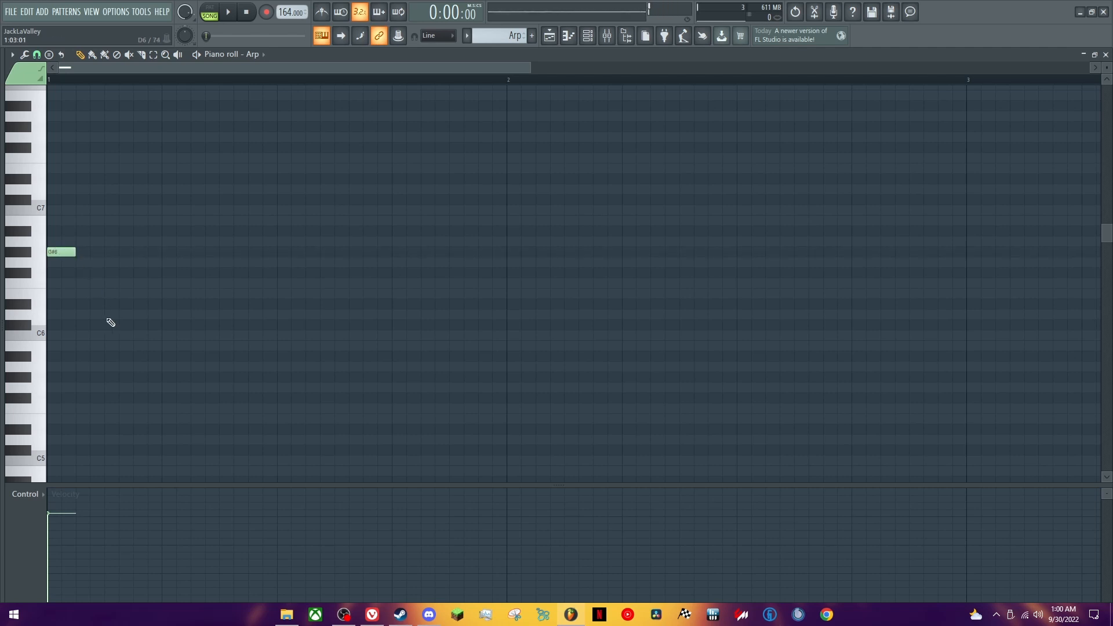
{"action": "left_click", "coordinate": [85, 265]}
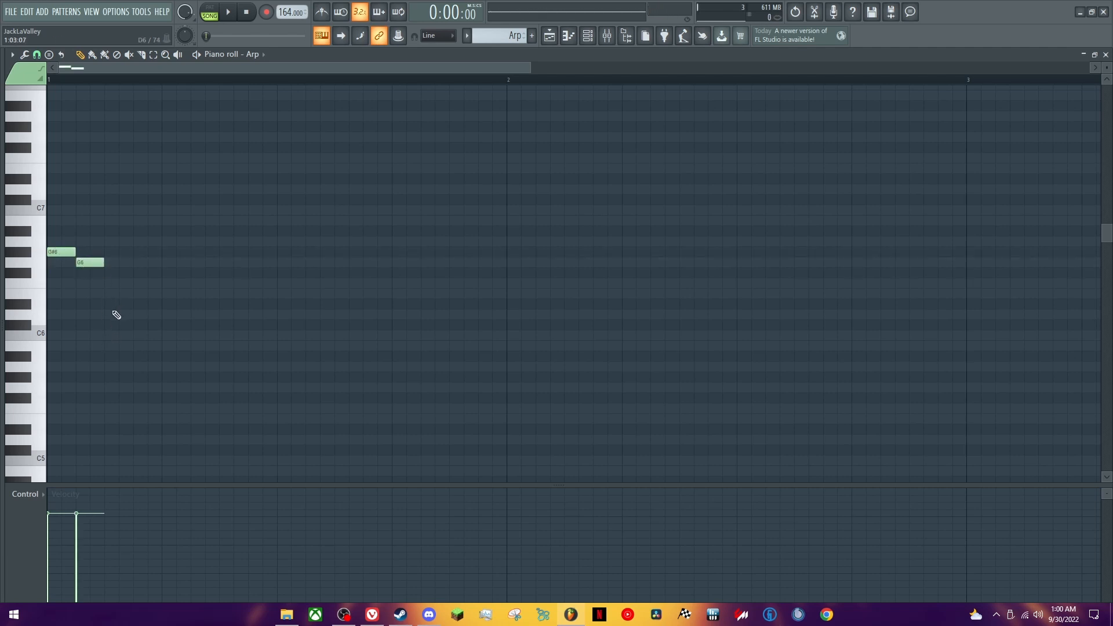
{"action": "left_click", "coordinate": [109, 304]}
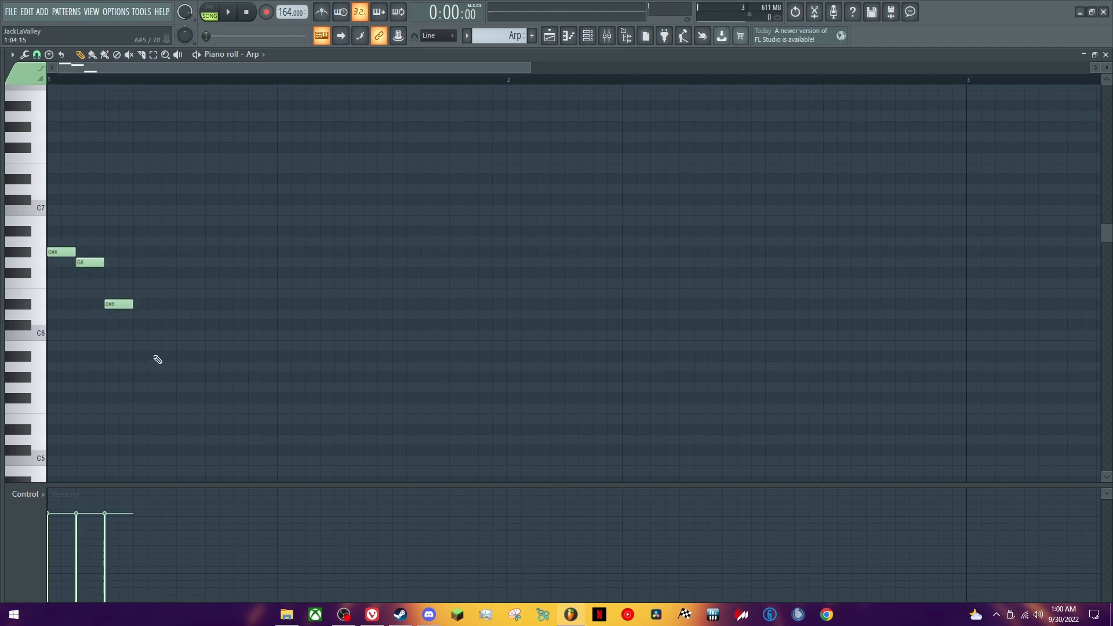
{"action": "left_click_drag", "start_coordinate": [106, 306], "coordinate": [106, 326]}
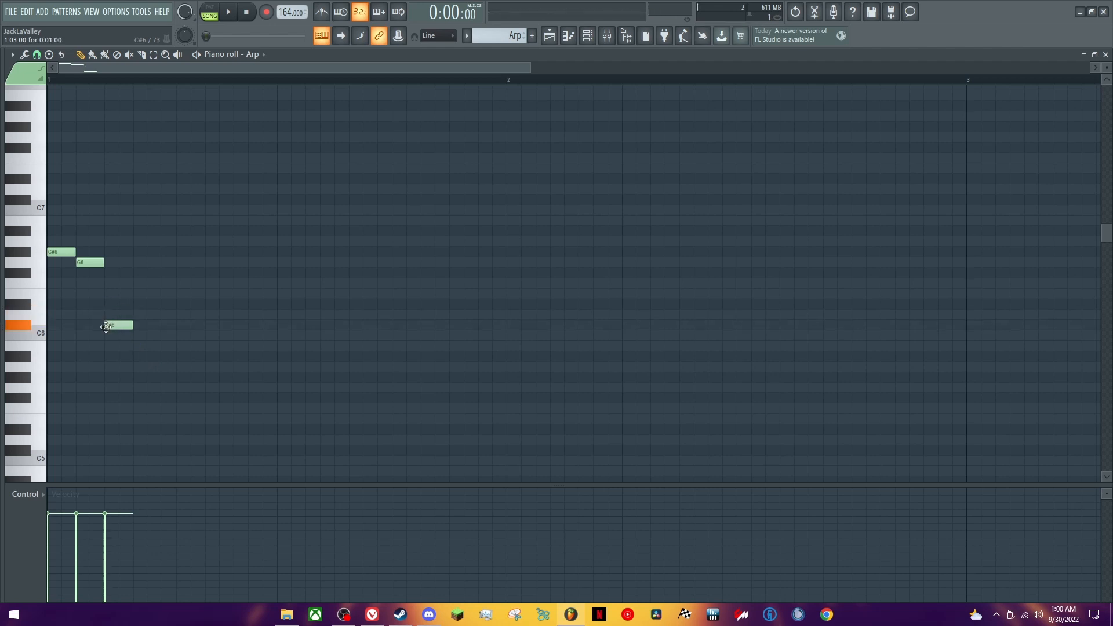
{"action": "left_click", "coordinate": [137, 356]}
- Scale all four arp notes in time to 87.37% and play them back in pattern mode
{"action": "key", "text": "ctrl+a"}
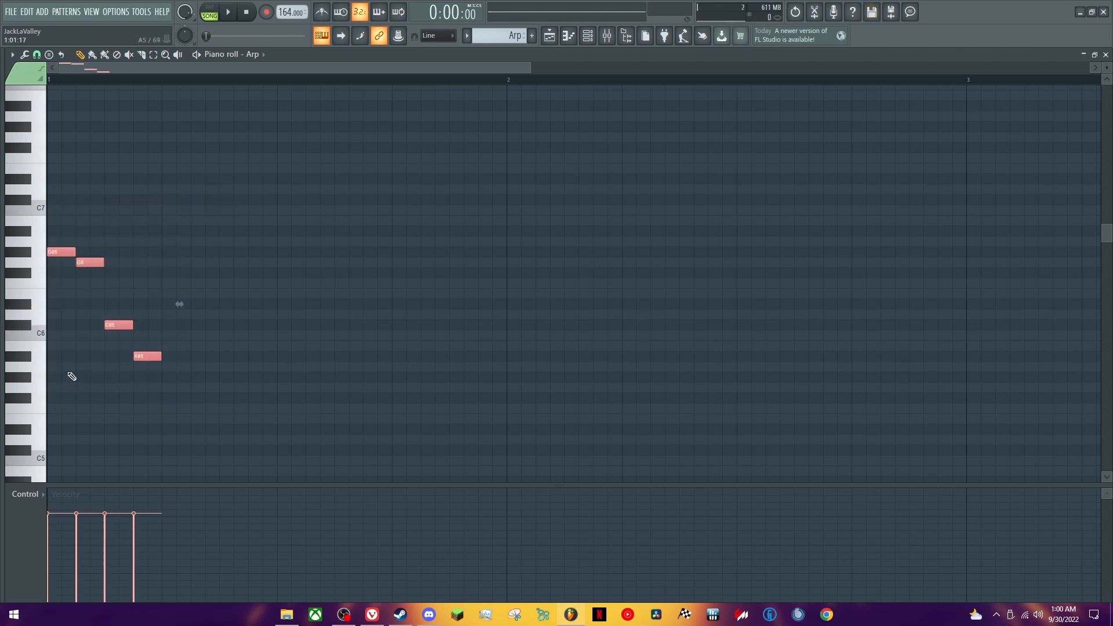
{"action": "left_click_drag", "start_coordinate": [182, 307], "coordinate": [167, 305]}
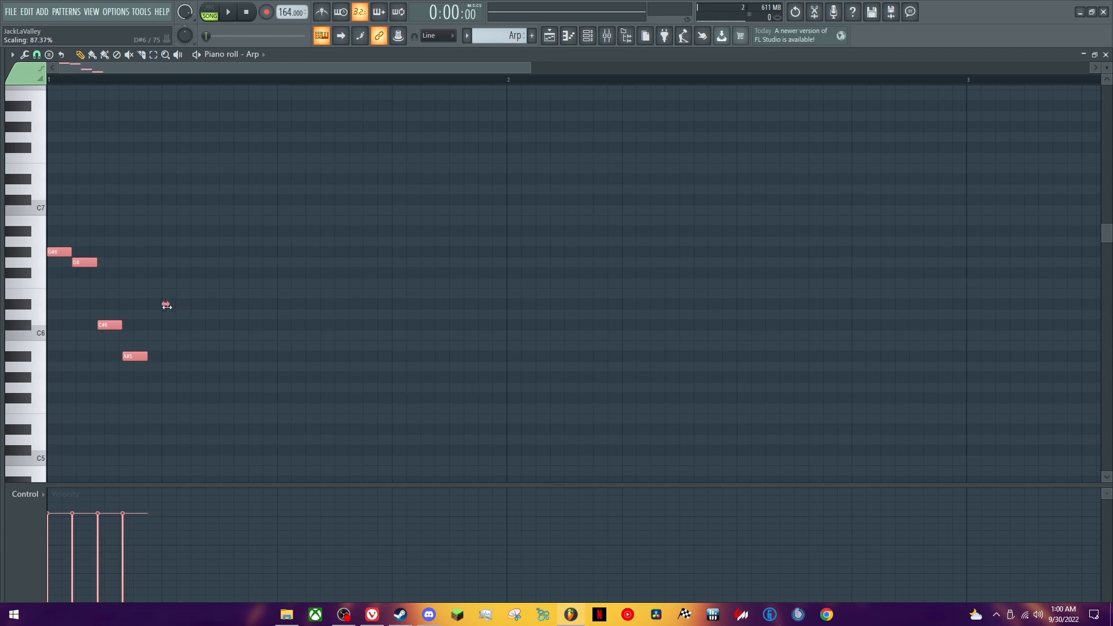
{"action": "scroll", "coordinate": [137, 395], "scroll_direction": "up", "scroll_amount": 2}
{"action": "scroll", "coordinate": [149, 385], "scroll_direction": "down", "scroll_amount": 3}
{"action": "key", "text": "ctrl+d"}
{"action": "key", "text": "space"}
{"action": "key", "text": "l"}
{"action": "key", "text": "space"}
- Repeat the four-note arp figure on each remaining beat of bar 1
{"action": "left_click_drag", "start_coordinate": [255, 155], "coordinate": [49, 391]}
{"action": "key", "text": "ctrl+b"}
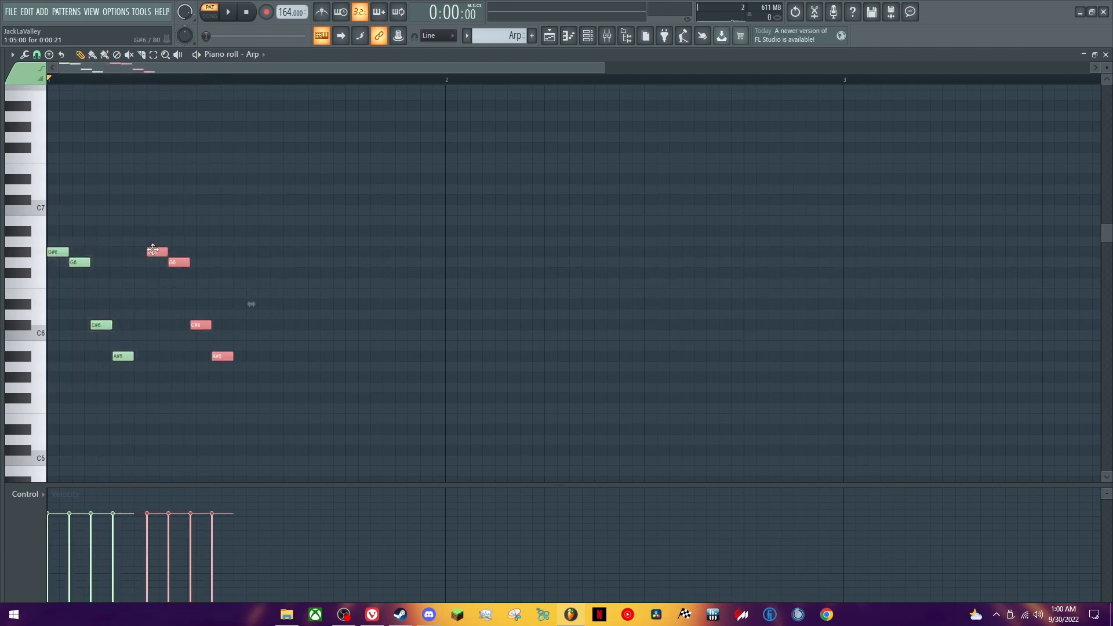
{"action": "key", "text": "ctrl+b"}
{"action": "key", "text": "ctrl+b"}
{"action": "key", "text": "ctrl+d"}
- Copy bar 1's notes into bar 2 an octave higher and compress the copy in time to about half
{"action": "left_click_drag", "start_coordinate": [562, 164], "coordinate": [49, 440]}
{"action": "left_click_drag", "start_coordinate": [58, 250], "coordinate": [457, 251], "text": "shift"}
{"action": "key", "text": "ctrl+Up"}
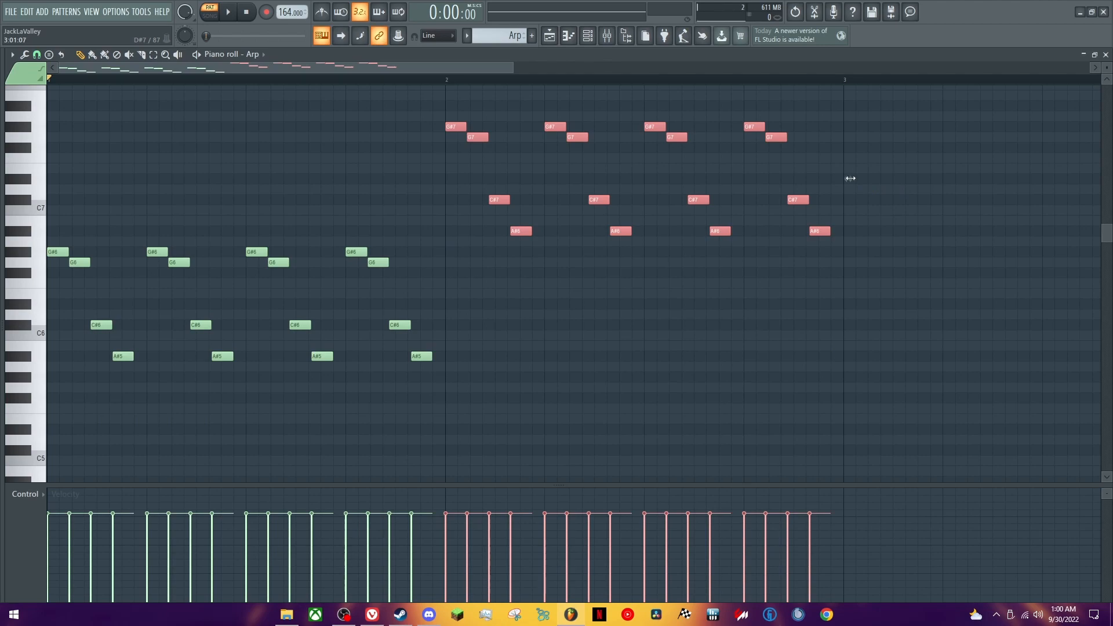
{"action": "left_click_drag", "start_coordinate": [851, 178], "coordinate": [661, 196]}
{"action": "key", "text": "space"}
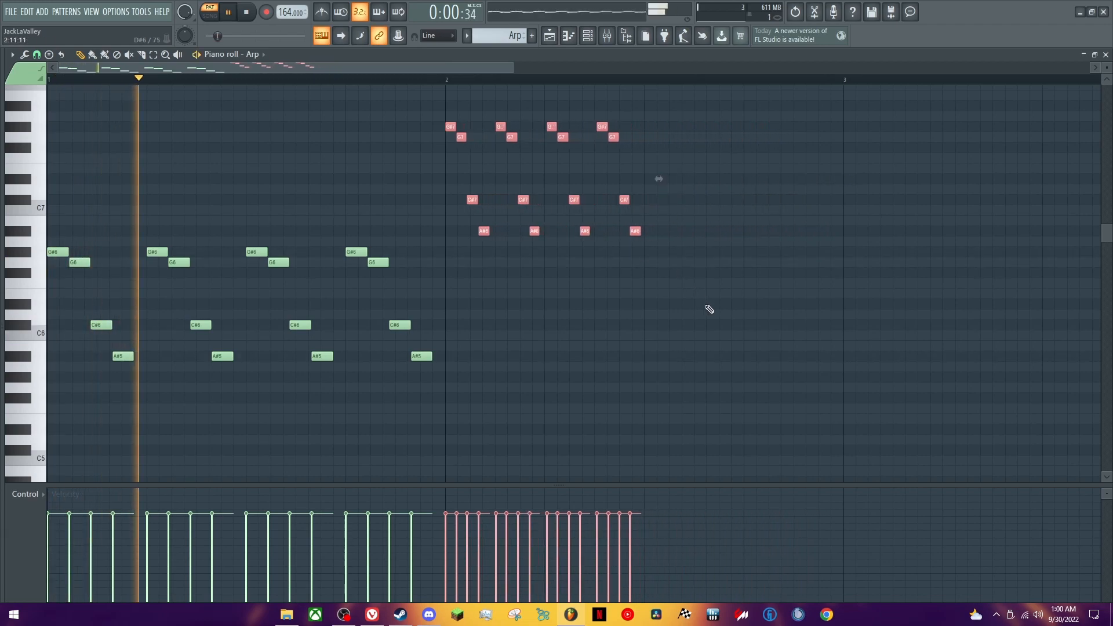
{"action": "left_click", "coordinate": [708, 311]}
{"action": "scroll", "coordinate": [701, 303], "scroll_direction": "down", "scroll_amount": 2}
{"action": "key", "text": "space"}
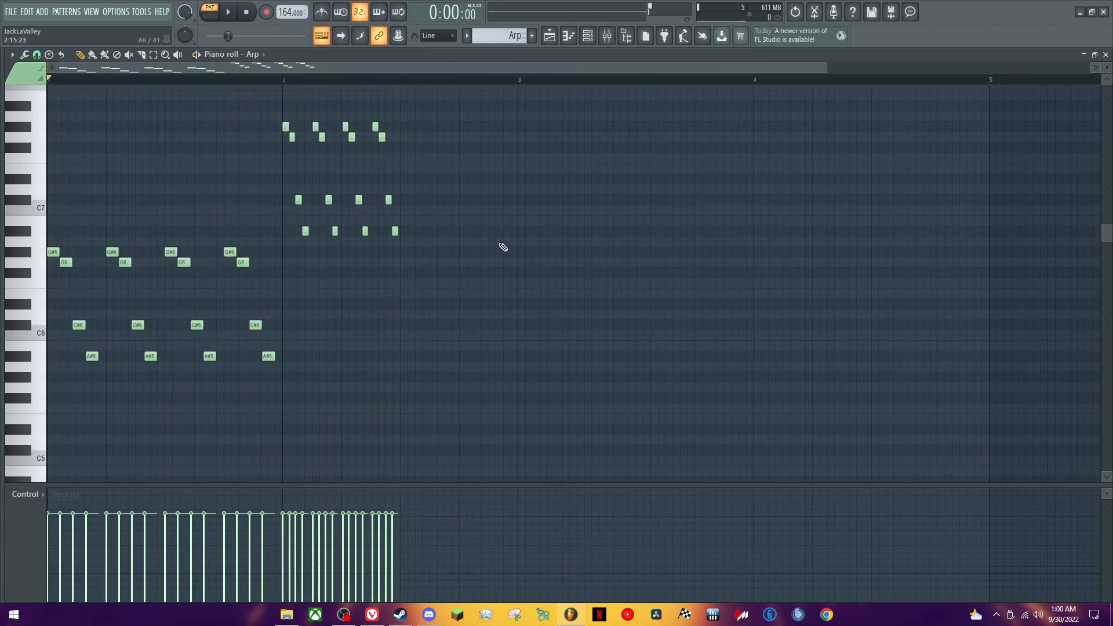
- Fill the second half of bar 2 with copied four-note groups and reorder the first one to rise A#6, C#7, G7, G#7
{"action": "scroll", "coordinate": [407, 217], "scroll_direction": "up", "scroll_amount": 3}
{"action": "scroll", "coordinate": [153, 336], "scroll_direction": "down", "scroll_amount": 5}
{"action": "left_click_drag", "start_coordinate": [240, 238], "coordinate": [181, 372]}
{"action": "left_click_drag", "start_coordinate": [183, 252], "coordinate": [356, 125]}
{"action": "left_click", "coordinate": [355, 156]}
{"action": "scroll", "coordinate": [330, 174], "scroll_direction": "up", "scroll_amount": 5}
{"action": "left_click_drag", "start_coordinate": [269, 128], "coordinate": [268, 232]}
{"action": "left_click_drag", "start_coordinate": [310, 142], "coordinate": [361, 137]}
{"action": "left_click_drag", "start_coordinate": [413, 230], "coordinate": [414, 122]}
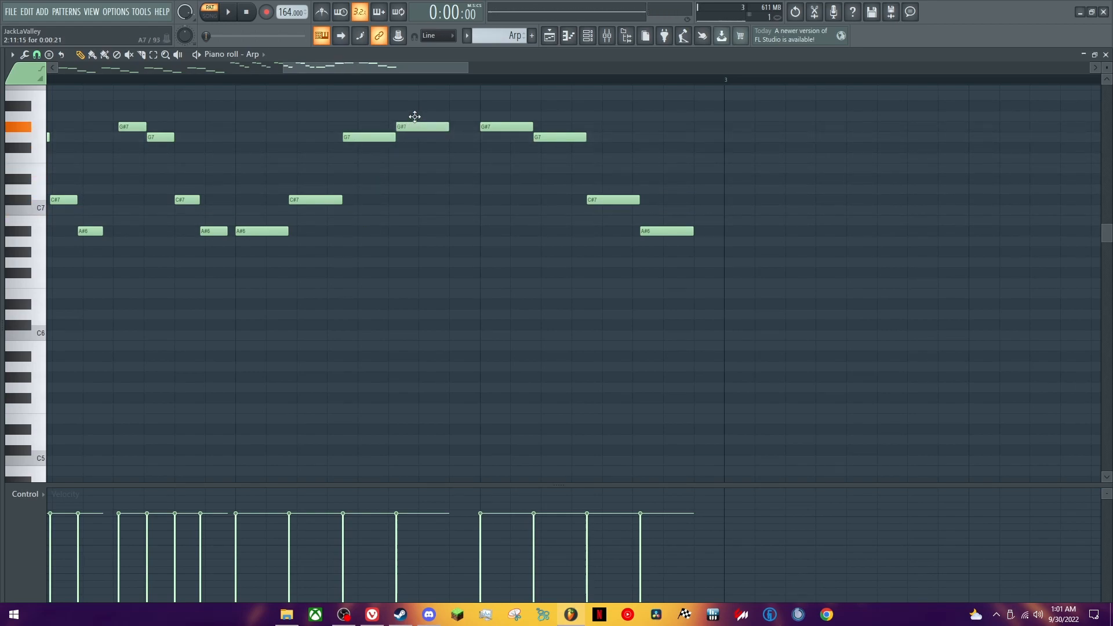
- Replace the descending group on the last beat of bar 2 with a copy of the rising A#6, C#7, G7, G#7 group and play the pattern
{"action": "right_click", "coordinate": [540, 137]}
{"action": "right_click", "coordinate": [507, 126]}
{"action": "right_click", "coordinate": [613, 199]}
{"action": "right_click", "coordinate": [666, 230]}
{"action": "left_click_drag", "start_coordinate": [464, 116], "coordinate": [266, 278]}
{"action": "left_click", "coordinate": [267, 221]}
{"action": "left_click_drag", "start_coordinate": [389, 234], "coordinate": [422, 220]}
{"action": "right_click", "coordinate": [421, 220]}
{"action": "left_click_drag", "start_coordinate": [443, 96], "coordinate": [243, 287]}
{"action": "left_click_drag", "start_coordinate": [265, 241], "coordinate": [507, 241]}
{"action": "left_click", "coordinate": [494, 318]}
{"action": "scroll", "coordinate": [415, 320], "scroll_direction": "down", "scroll_amount": 4}
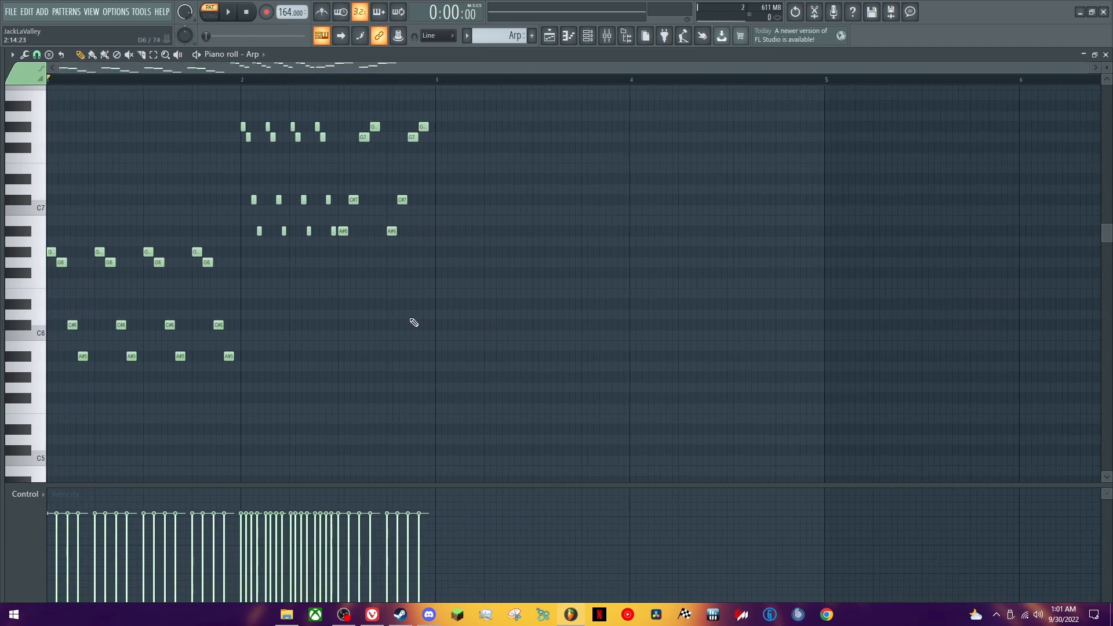
{"action": "key", "text": "space"}
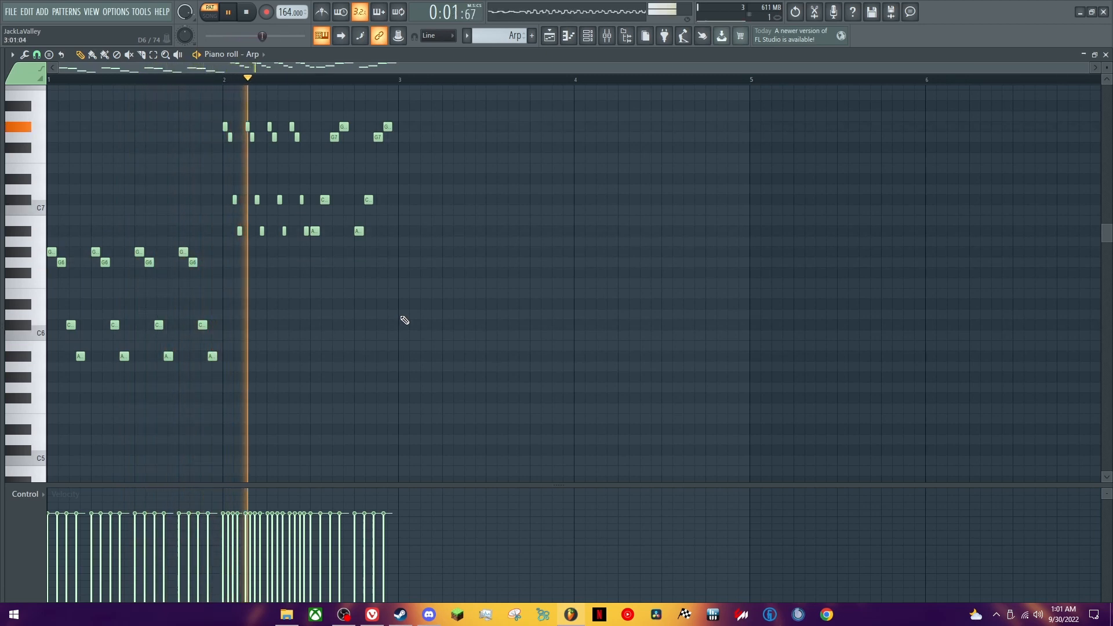
{"action": "key", "text": "space"}
- Copy the two-bar arp into bars 3 and 4, and repeat the resulting four bars across bars 5 to 8
{"action": "left_click_drag", "start_coordinate": [450, 99], "coordinate": [49, 417]}
{"action": "left_click_drag", "start_coordinate": [52, 253], "coordinate": [403, 254]}
{"action": "left_click", "coordinate": [434, 230]}
{"action": "scroll", "coordinate": [528, 184], "scroll_direction": "down", "scroll_amount": 2}
{"action": "left_click_drag", "start_coordinate": [641, 101], "coordinate": [45, 402]}
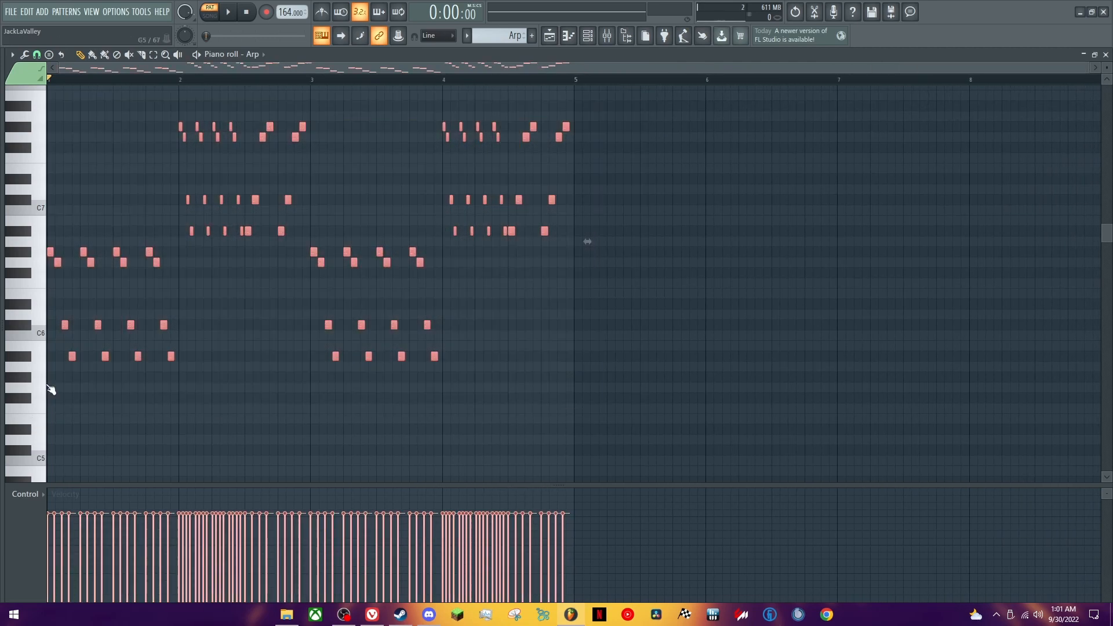
{"action": "left_click_drag", "start_coordinate": [55, 262], "coordinate": [573, 250]}
{"action": "left_click", "coordinate": [1079, 91]}
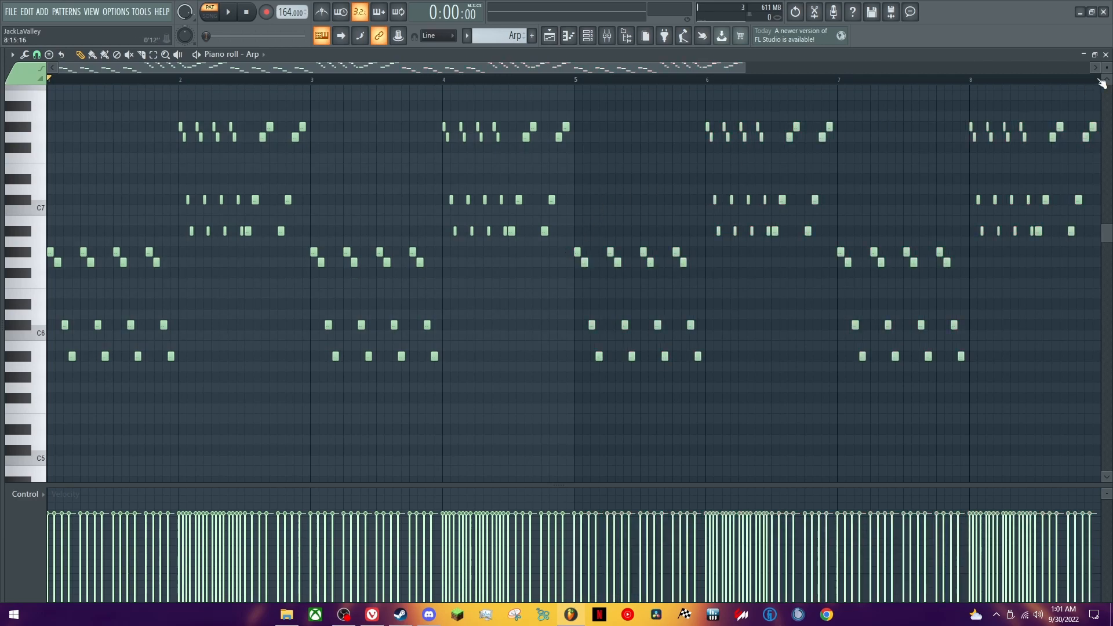
- Place the Arp pattern on Track 4 at bar 1 of the playlist and play the arrangement in song mode
{"action": "left_click", "coordinate": [1107, 54]}
{"action": "left_click", "coordinate": [171, 203]}
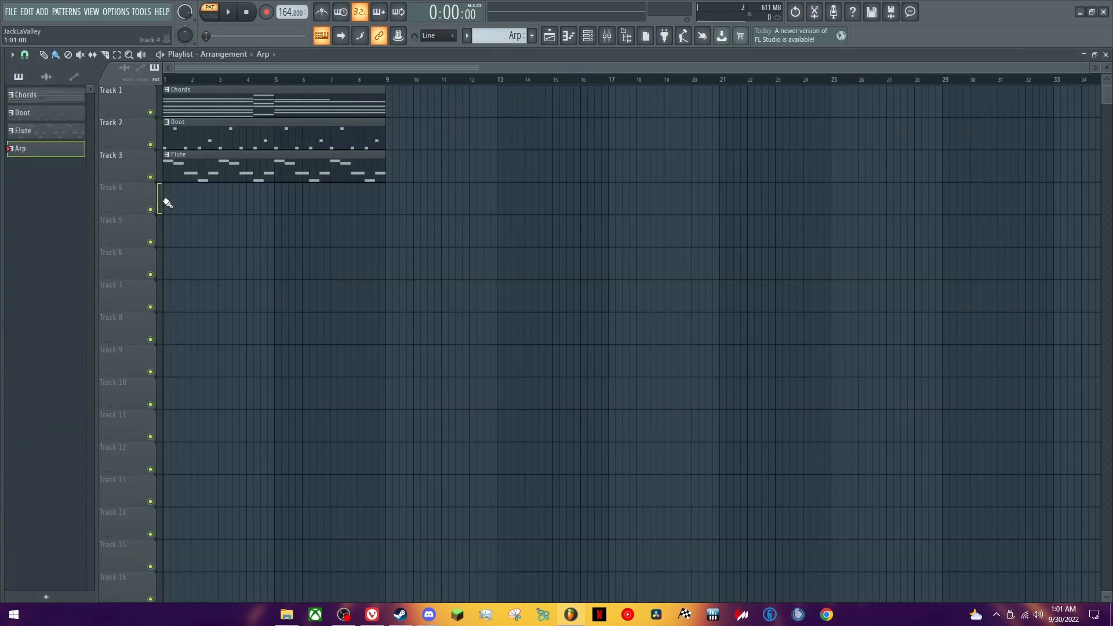
{"action": "left_click", "coordinate": [168, 200]}
{"action": "key", "text": "l"}
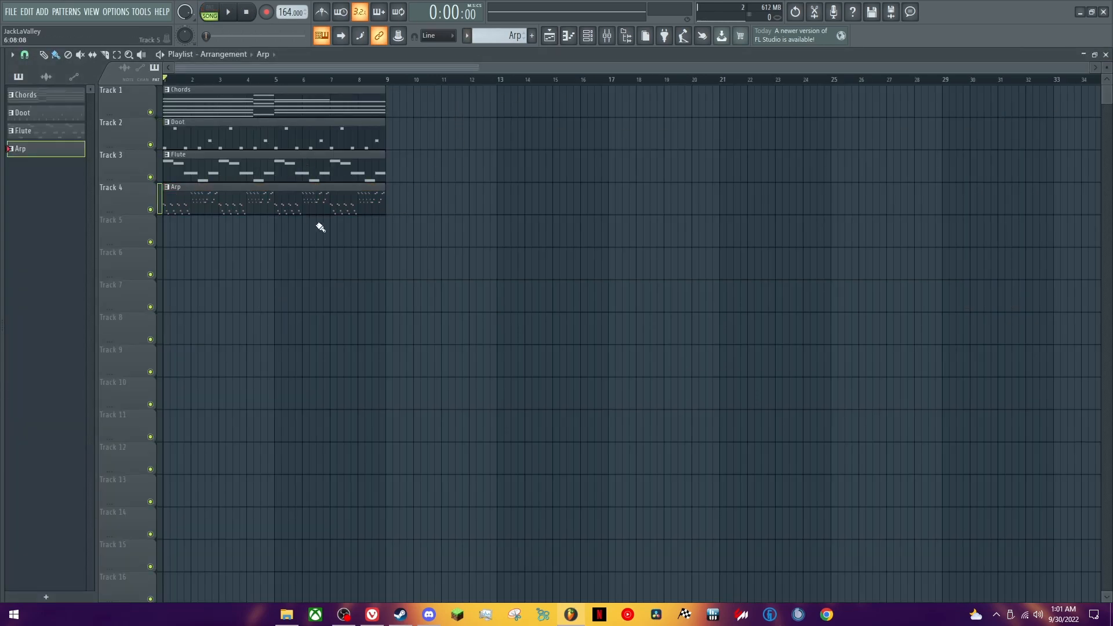
{"action": "key", "text": "space"}
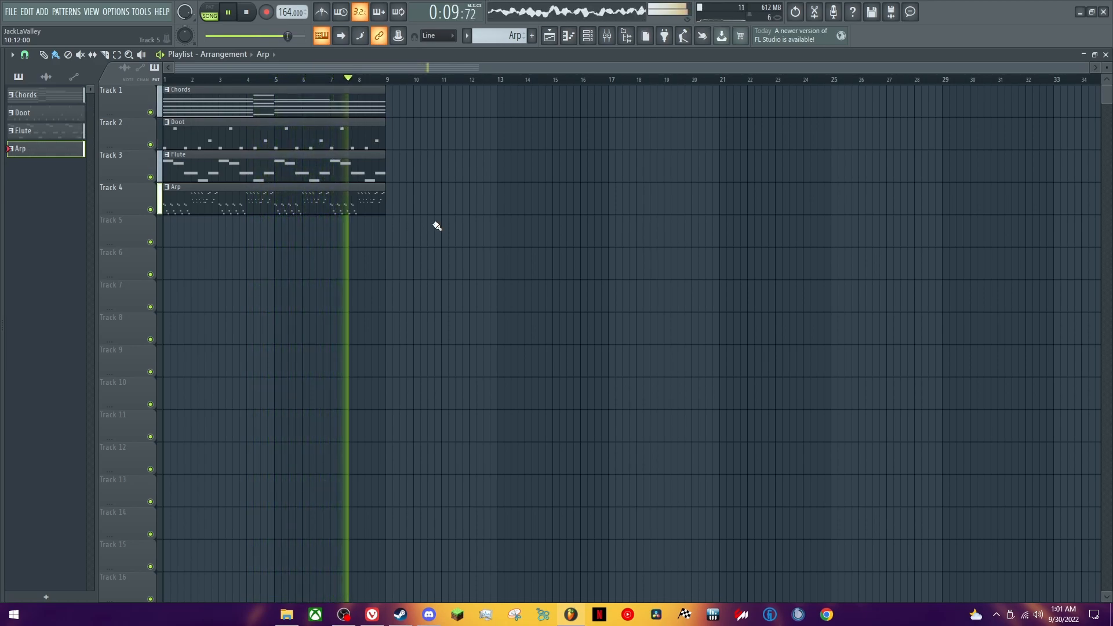
{"action": "key", "text": "space"}
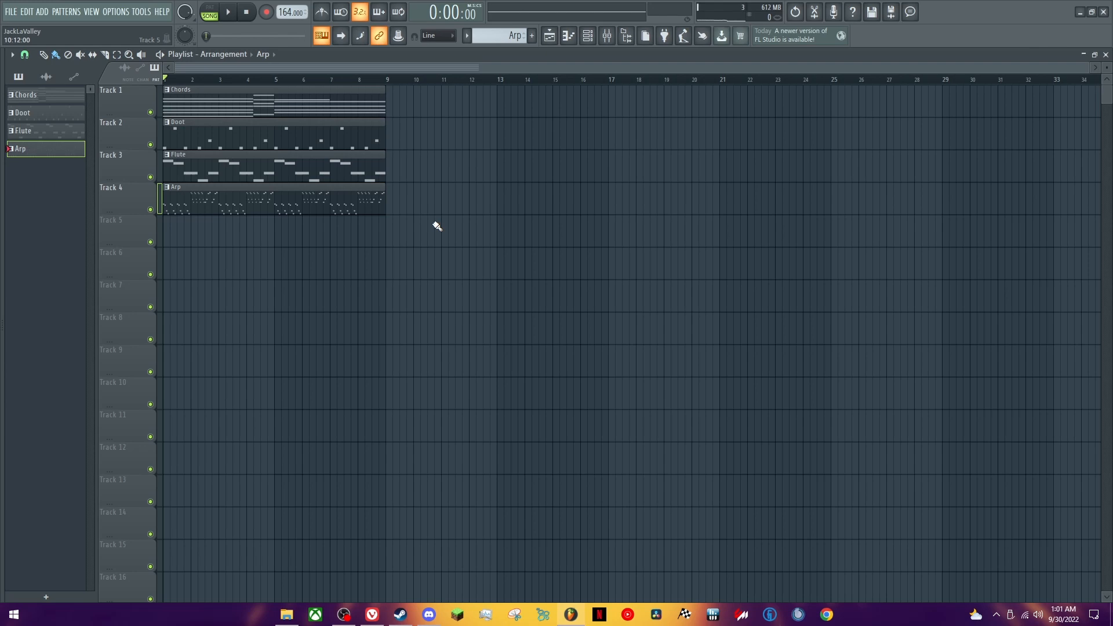
- Create a new pattern and name it "808"
{"action": "left_click", "coordinate": [589, 30]}
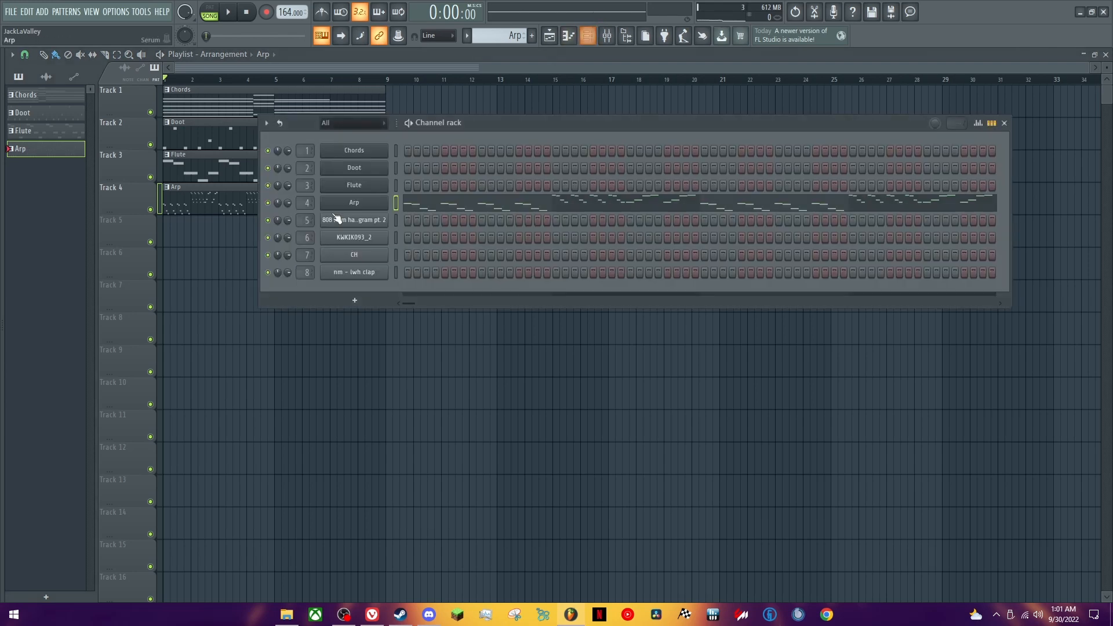
{"action": "scroll", "coordinate": [512, 37], "scroll_direction": "down", "scroll_amount": 1}
{"action": "left_click", "coordinate": [512, 36]}
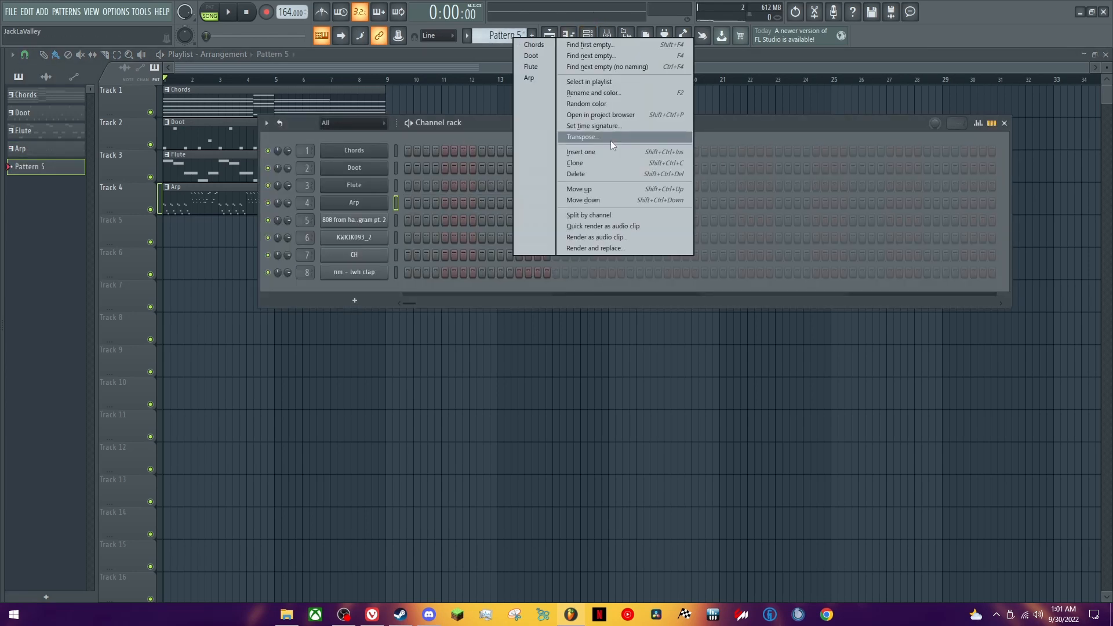
{"action": "left_click", "coordinate": [620, 94]}
{"action": "type", "text": "808"}
{"action": "key", "text": "Return"}
- In the 808 channel's piano roll, draw a six-step C#5 at bar 1 and a one-beat C#5 on beat 2 of bar 2
{"action": "right_click", "coordinate": [354, 219]}
{"action": "left_click", "coordinate": [413, 217]}
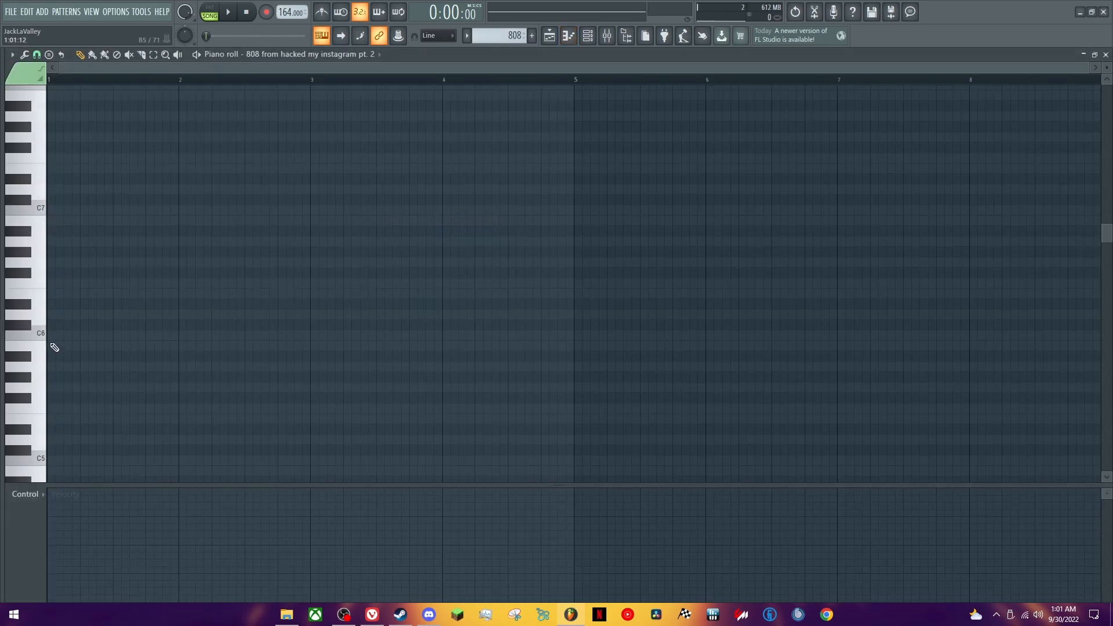
{"action": "scroll", "coordinate": [64, 336], "scroll_direction": "up", "scroll_amount": 3, "text": "ctrl"}
{"action": "scroll", "coordinate": [93, 284], "scroll_direction": "down", "scroll_amount": 5}
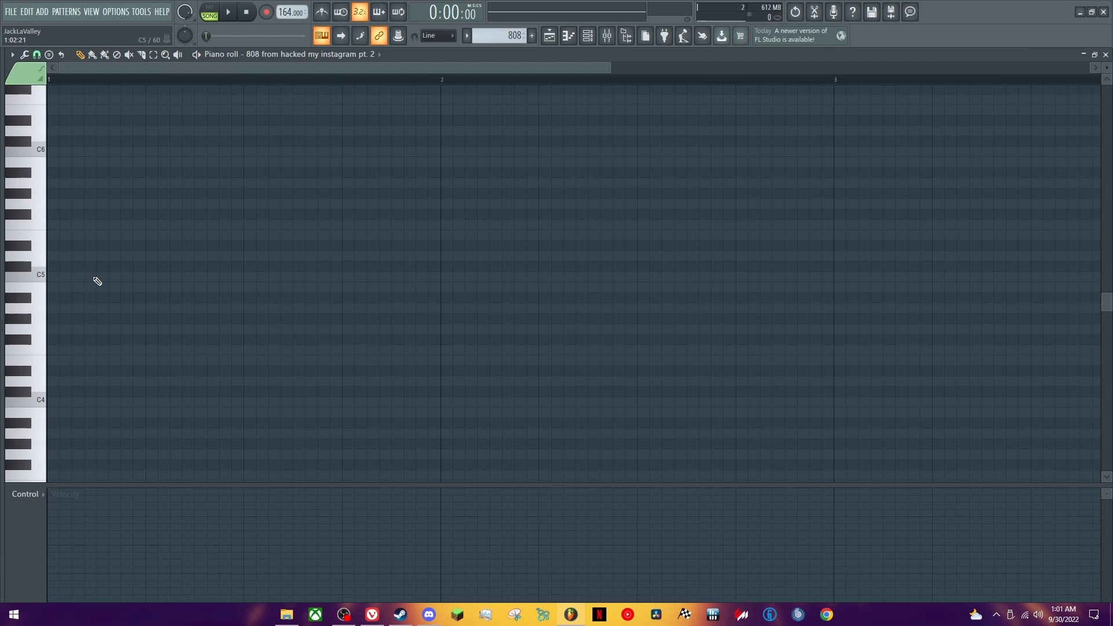
{"action": "left_click", "coordinate": [56, 267]}
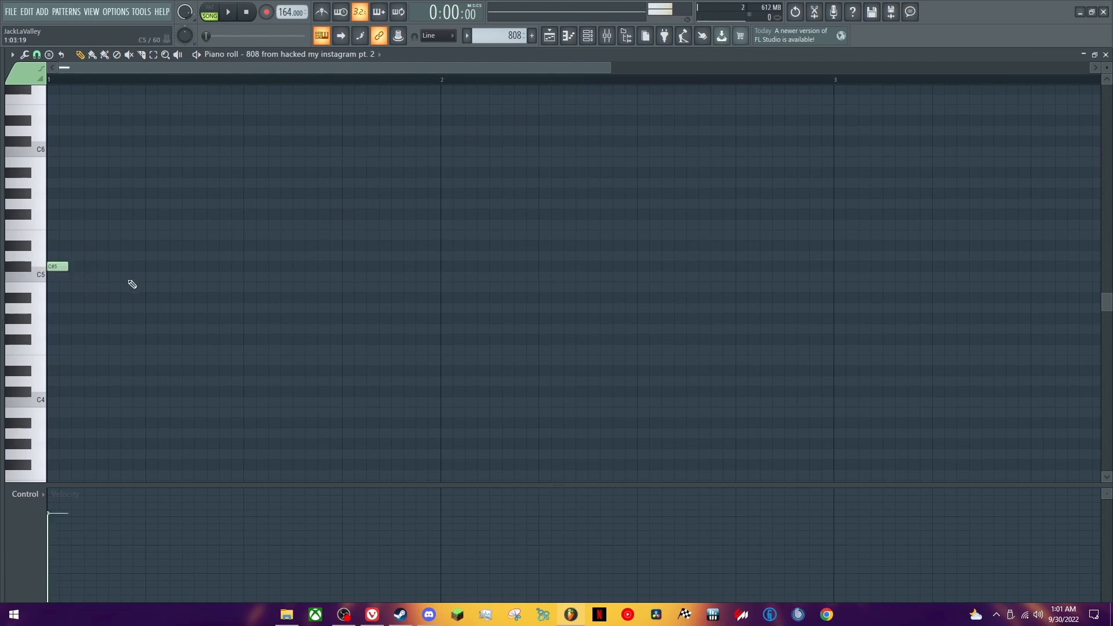
{"action": "right_click", "coordinate": [59, 267]}
{"action": "left_click_drag", "start_coordinate": [59, 267], "coordinate": [196, 269]}
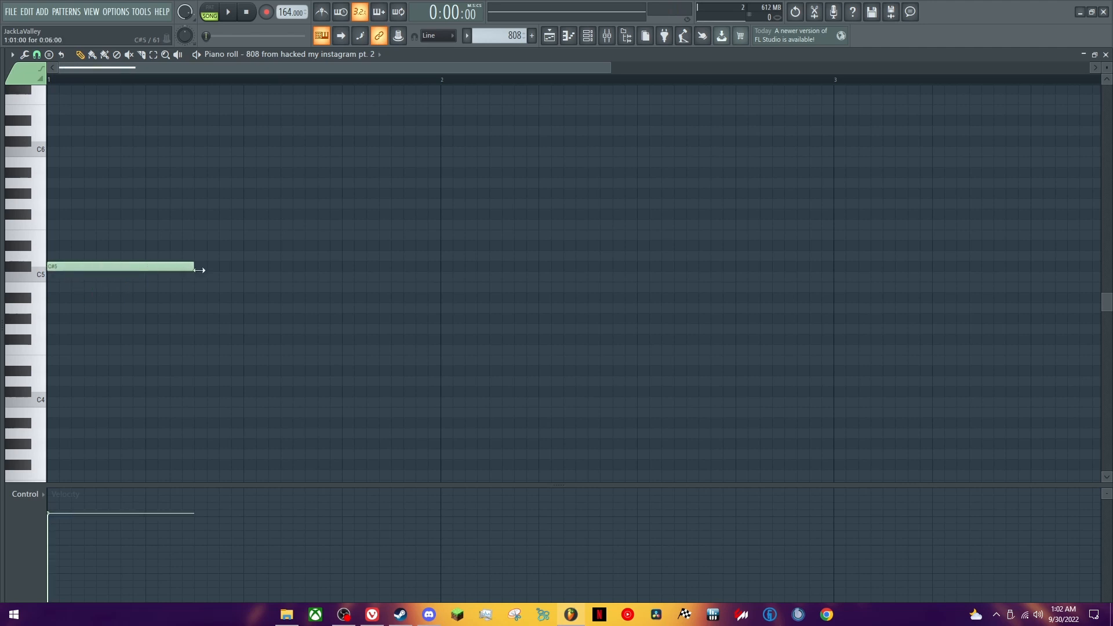
{"action": "scroll", "coordinate": [203, 284], "scroll_direction": "down", "scroll_amount": 3, "text": "ctrl"}
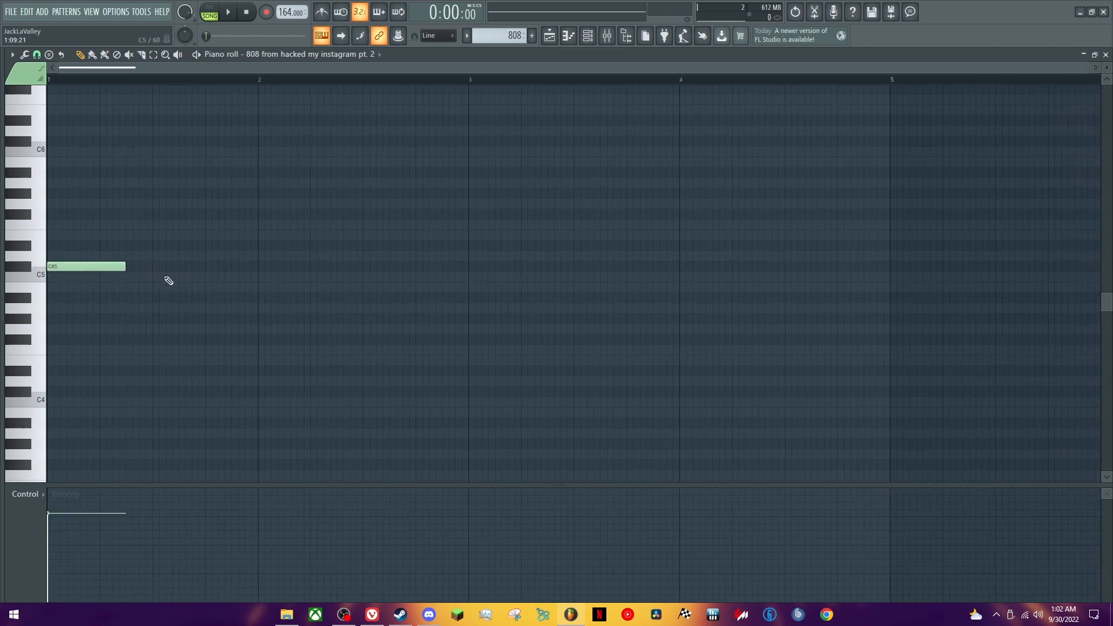
{"action": "left_click_drag", "start_coordinate": [312, 266], "coordinate": [367, 269]}
- Set the 808 channel to cut itself and review its sampler settings
{"action": "left_click", "coordinate": [587, 35]}
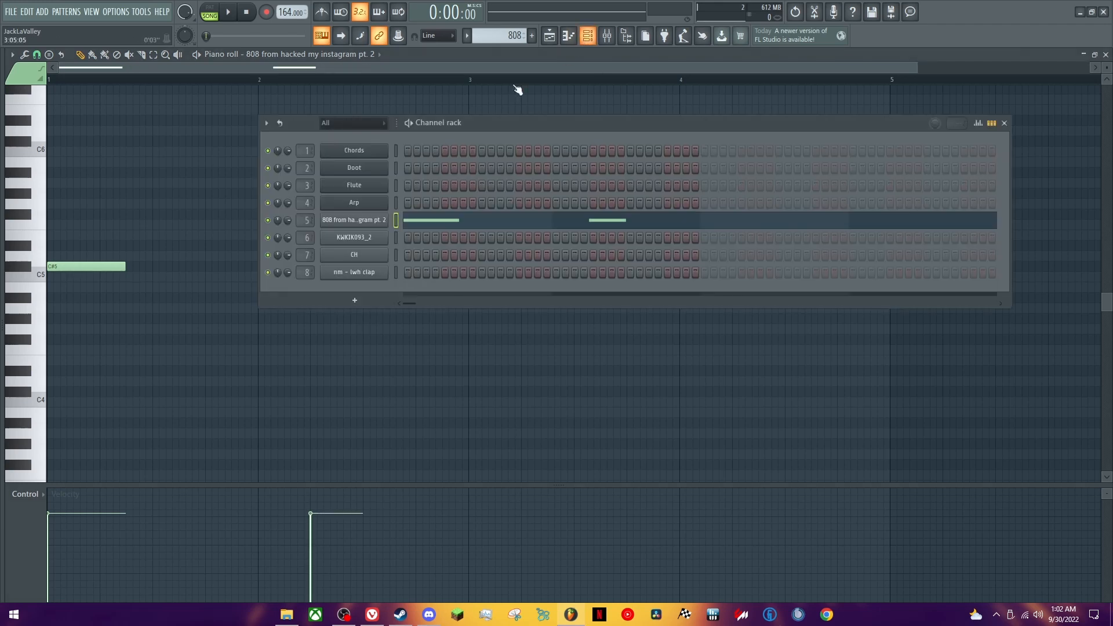
{"action": "right_click", "coordinate": [365, 220]}
{"action": "left_click", "coordinate": [406, 295]}
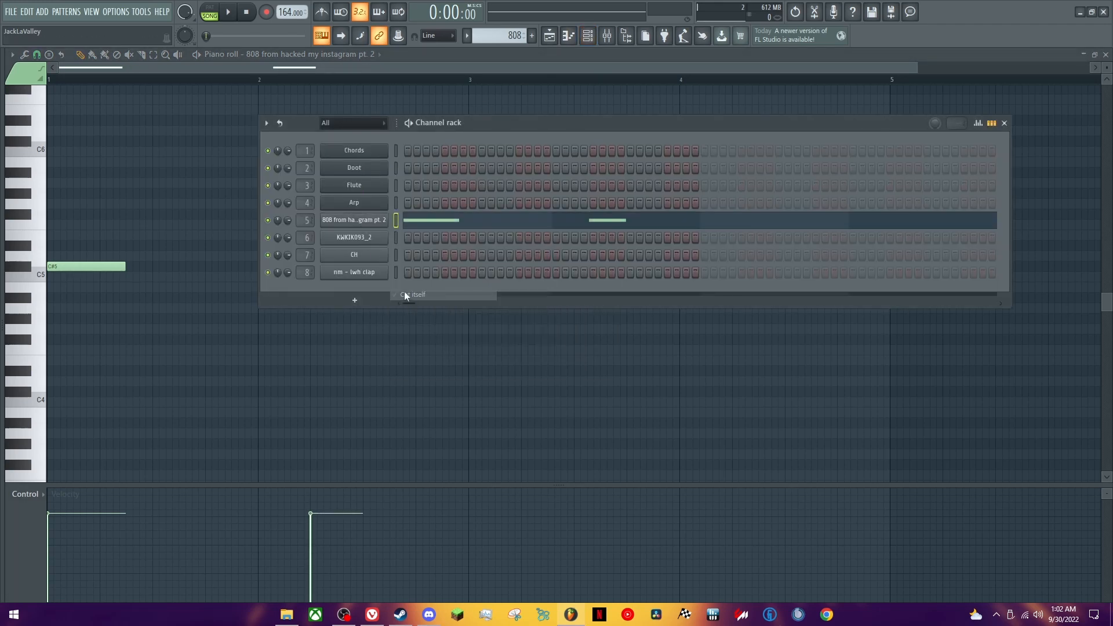
{"action": "left_click", "coordinate": [366, 220]}
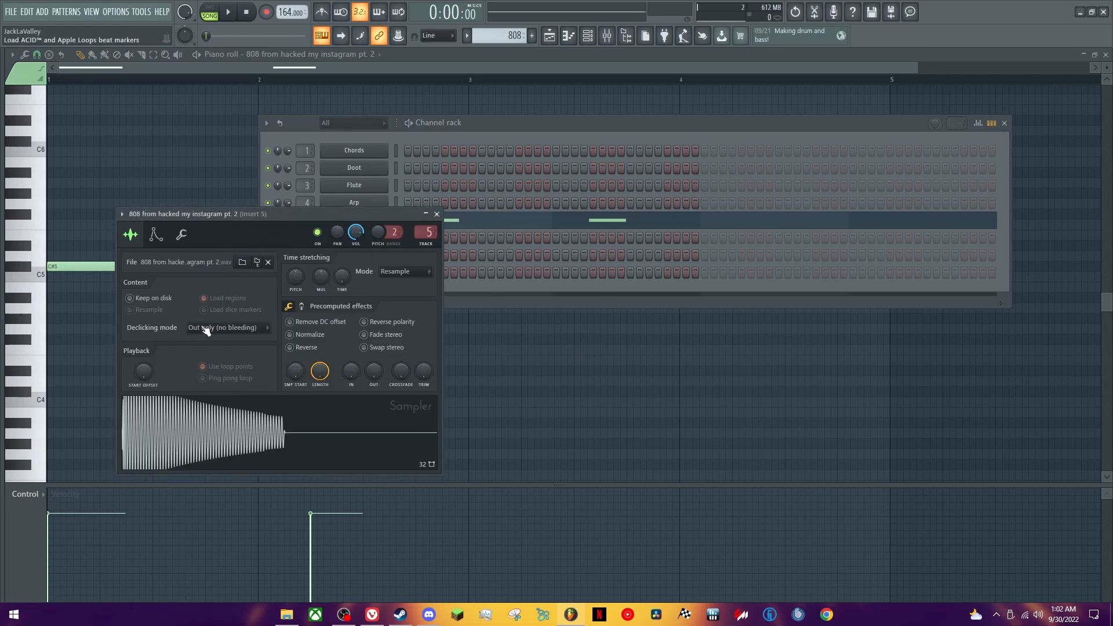
{"action": "left_click", "coordinate": [437, 214]}
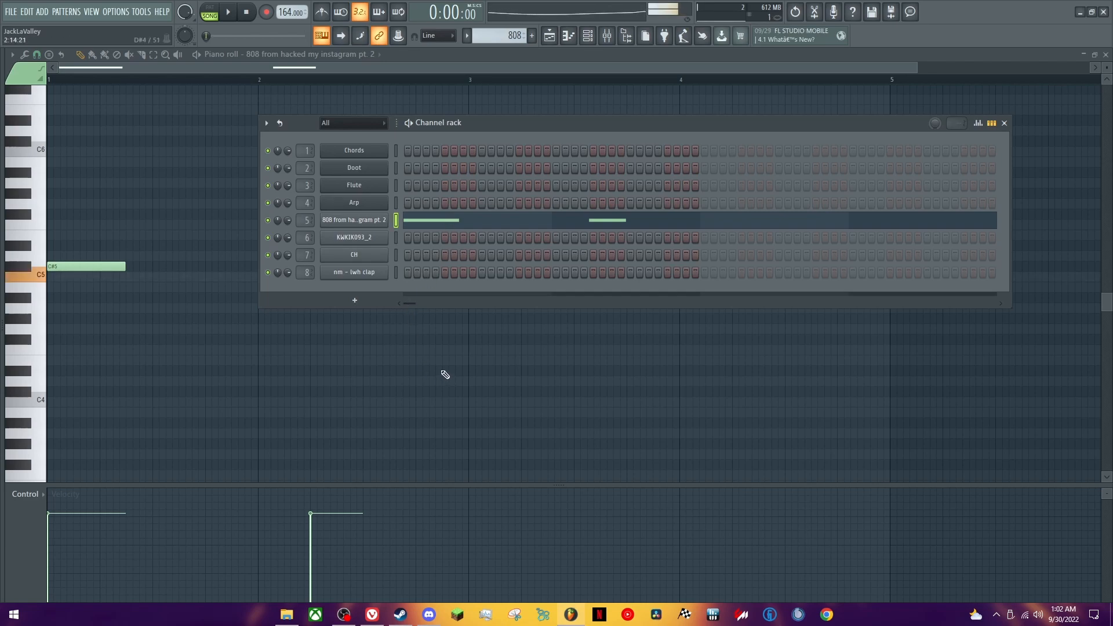
- Add one-beat C#5 notes at bar 2 beat 3.5, bar 3 beats 1 and 4, and D#5 notes on beats 2 and 4 of bar 4
{"action": "key", "text": "F6"}
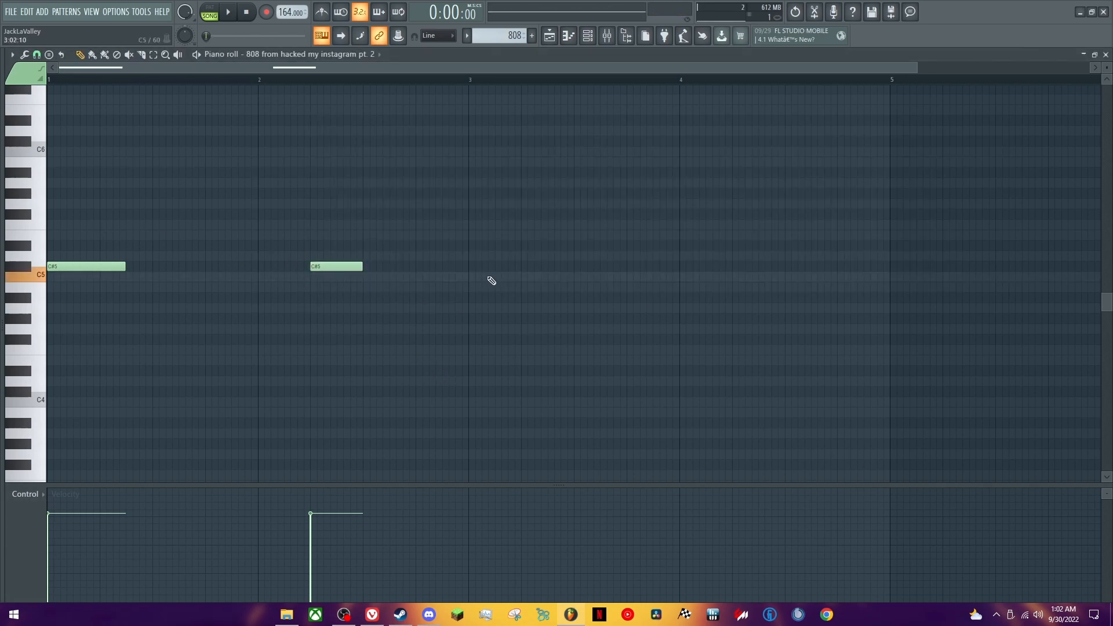
{"action": "left_click", "coordinate": [396, 268]}
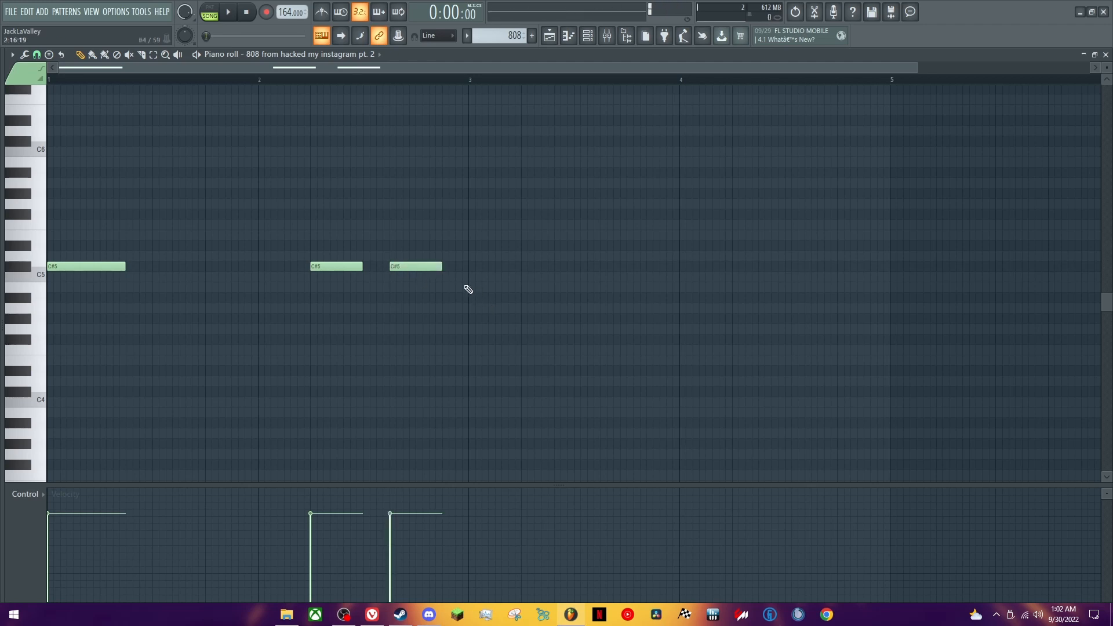
{"action": "left_click", "coordinate": [468, 269]}
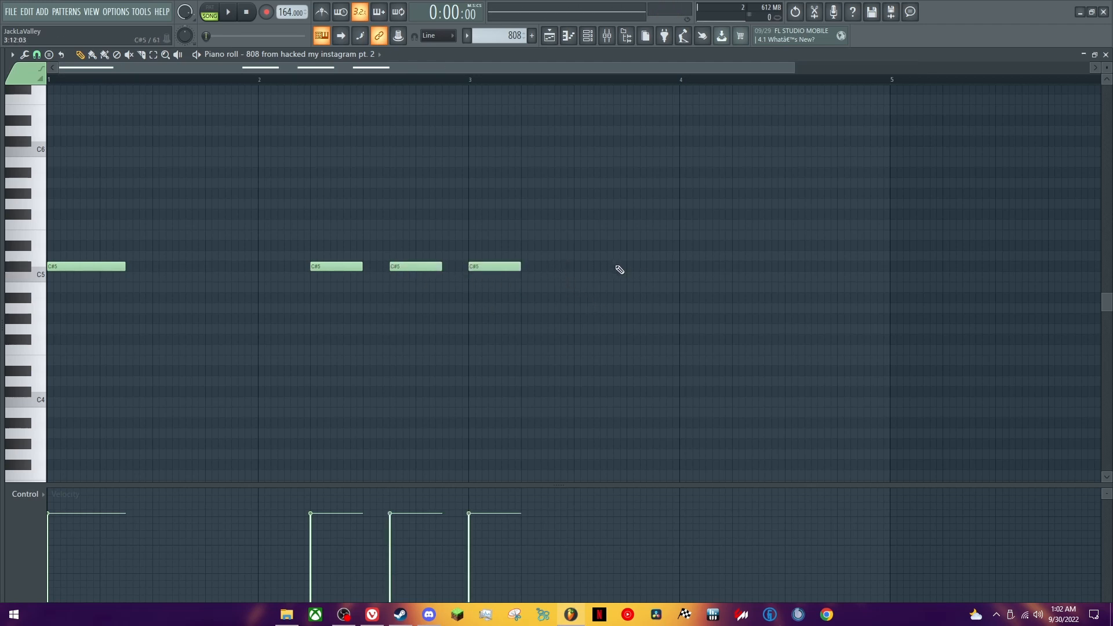
{"action": "left_click", "coordinate": [625, 269]}
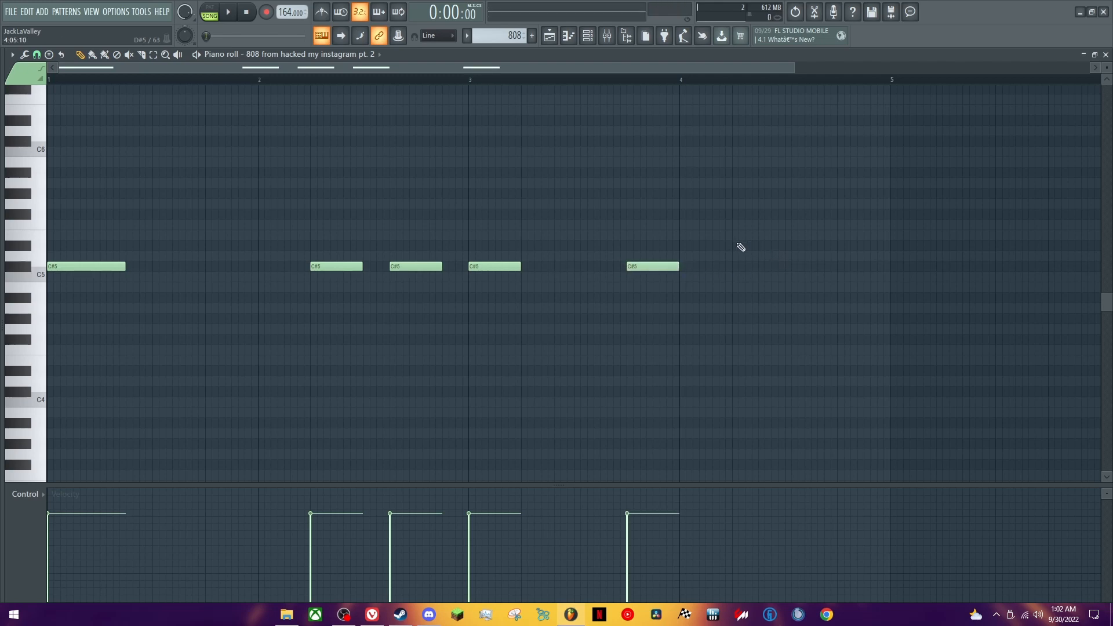
{"action": "left_click", "coordinate": [736, 246]}
{"action": "left_click", "coordinate": [840, 245]}
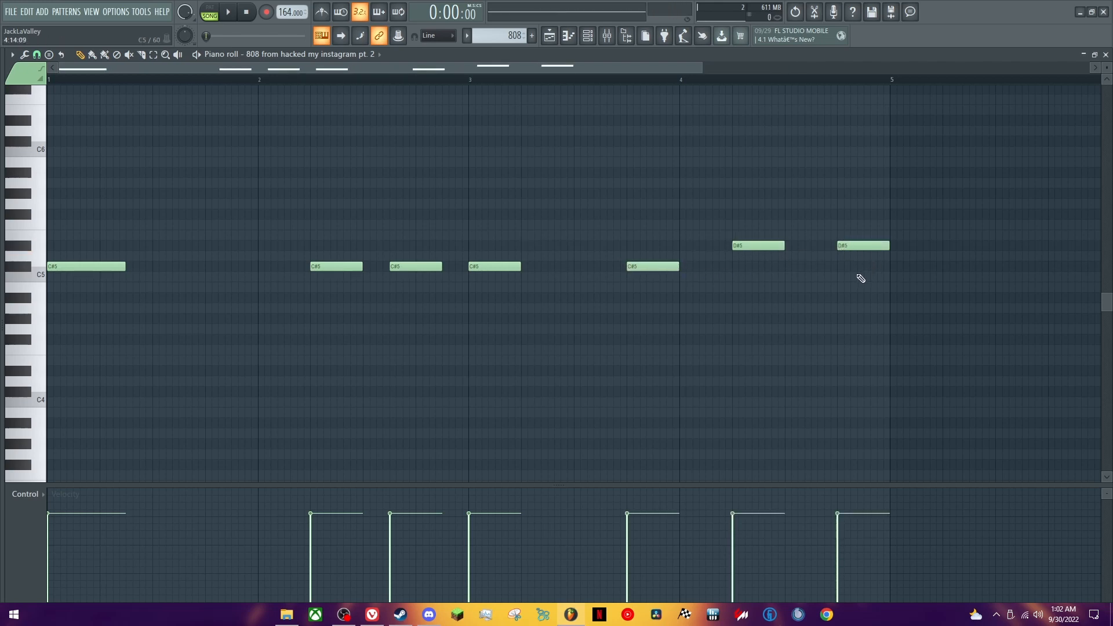
- Add one-beat F5 notes at the start of bar 5, bar 6 beats 2 and 3.5, and bar 7 beats 1 and 4
{"action": "left_click", "coordinate": [898, 225]}
{"action": "scroll", "coordinate": [907, 320], "scroll_direction": "down", "scroll_amount": 5}
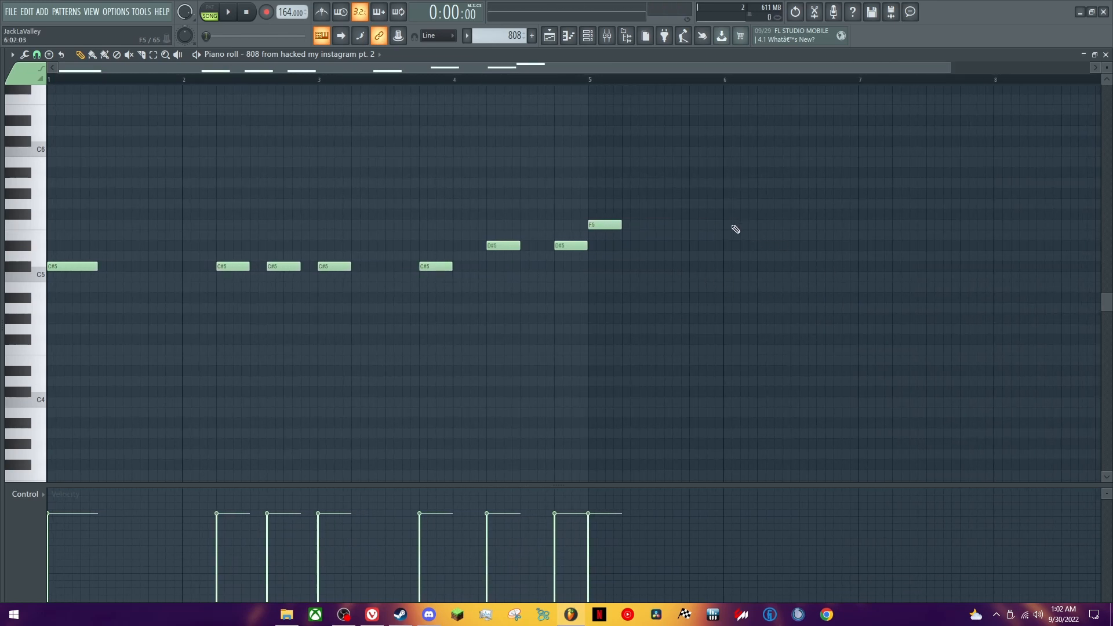
{"action": "left_click", "coordinate": [759, 225]}
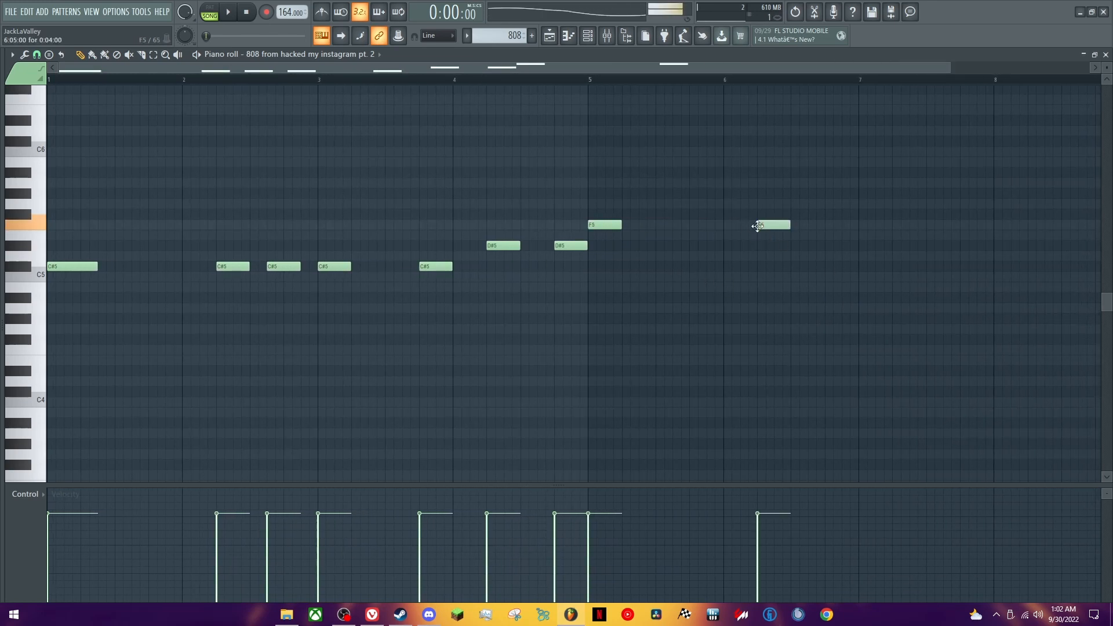
{"action": "left_click", "coordinate": [810, 225]}
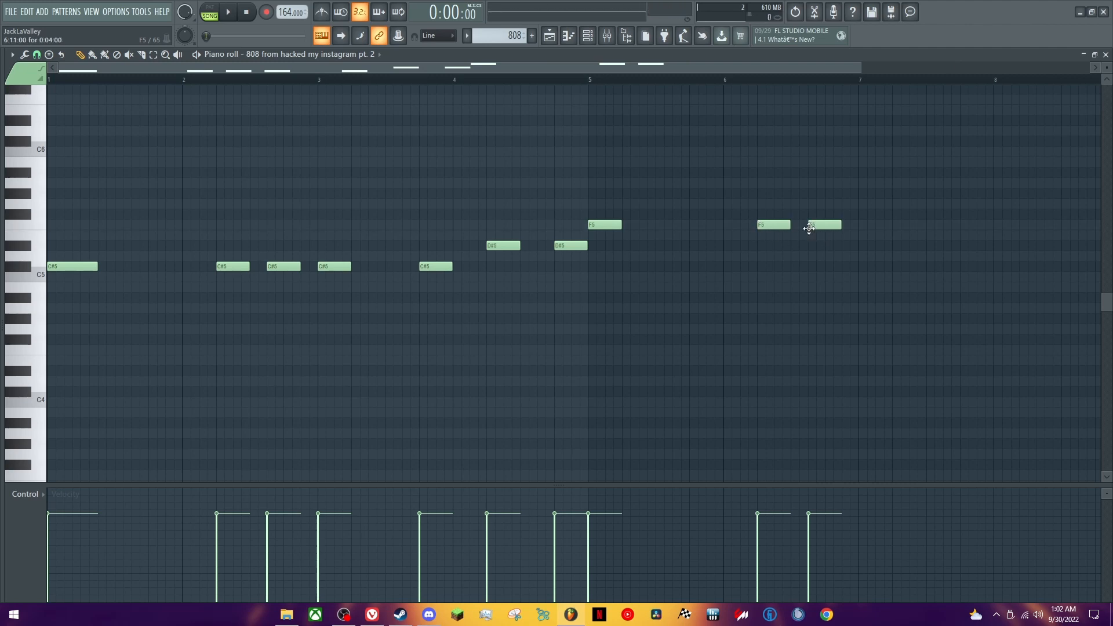
{"action": "left_click", "coordinate": [861, 226]}
{"action": "scroll", "coordinate": [703, 266], "scroll_direction": "right", "scroll_amount": 4}
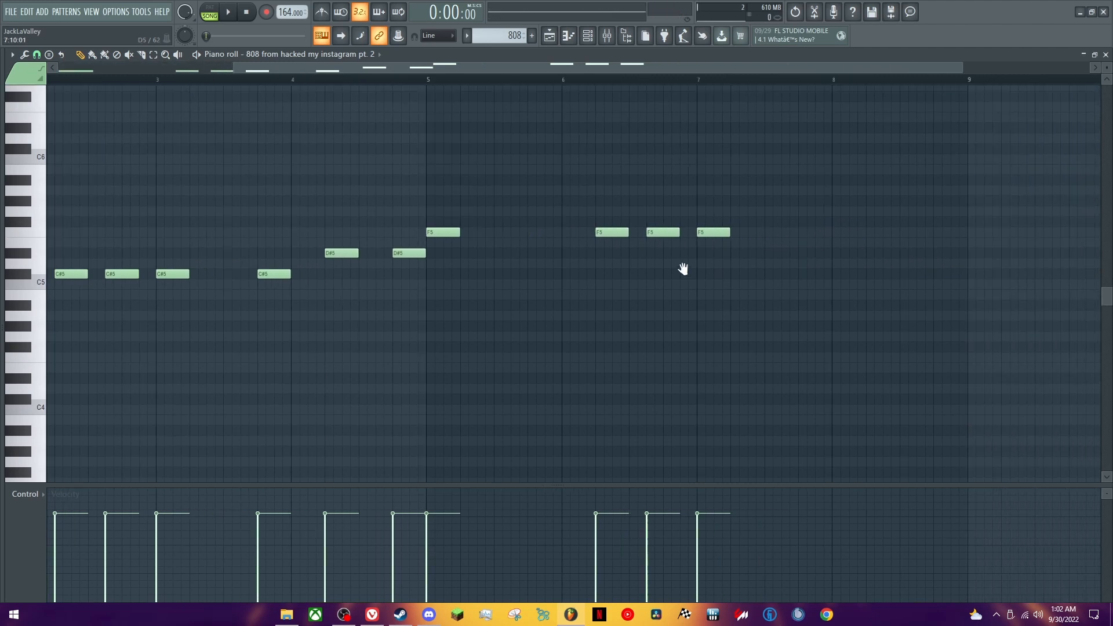
{"action": "left_click", "coordinate": [707, 240]}
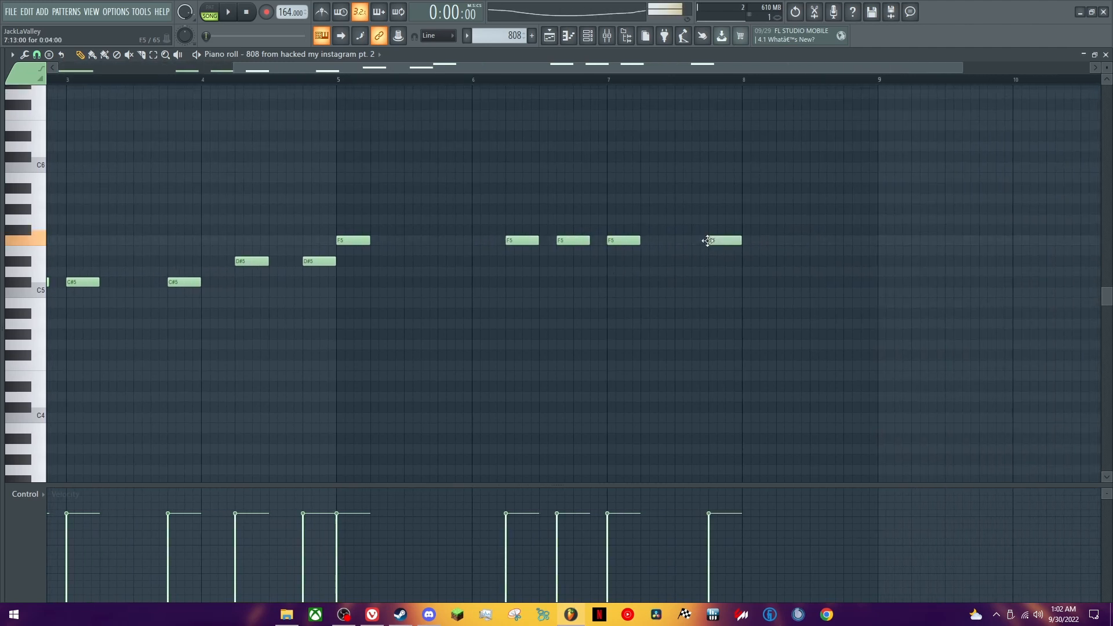
- Fill bar 8 with a two-step F5 at beat 1.5 and one-beat G#5 notes at beats 2 and 3.5, and play the pattern
{"action": "left_click", "coordinate": [760, 240]}
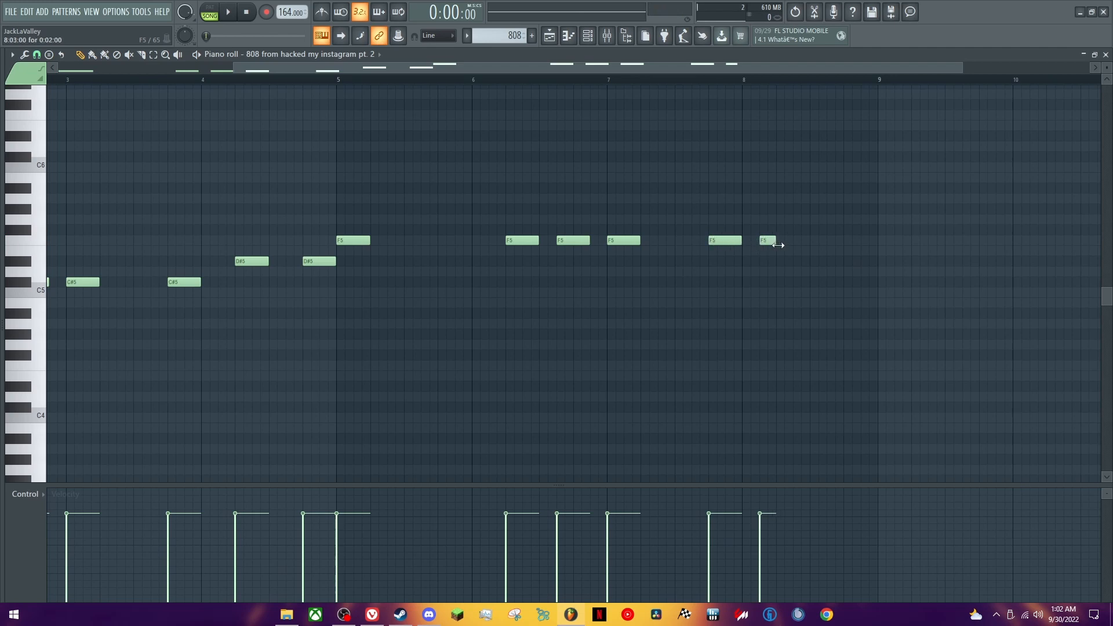
{"action": "left_click", "coordinate": [779, 209]}
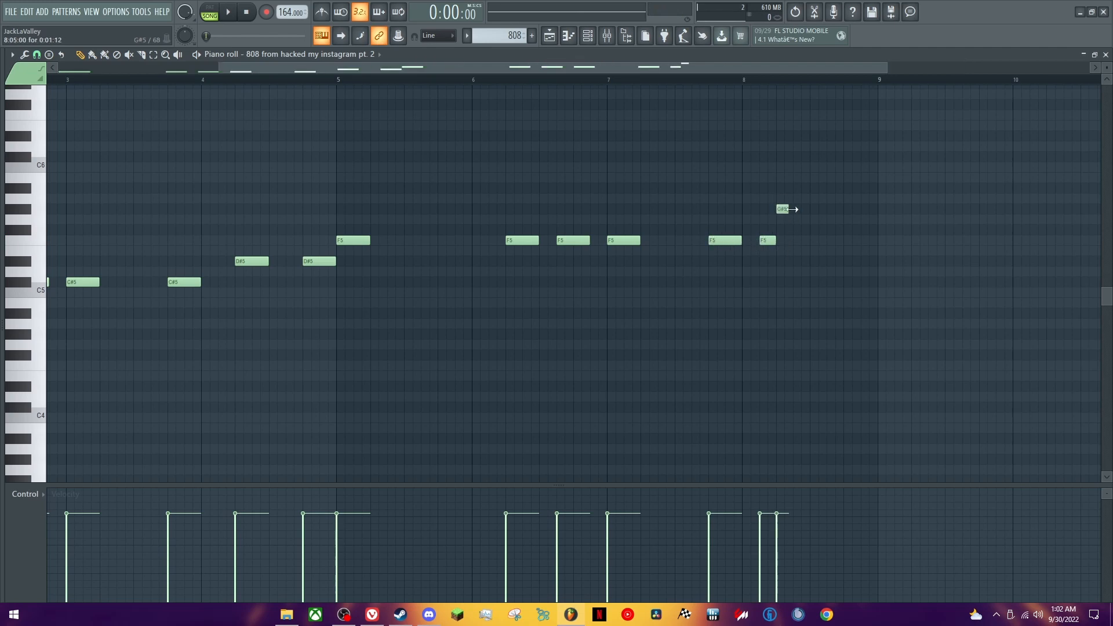
{"action": "left_click", "coordinate": [833, 211]}
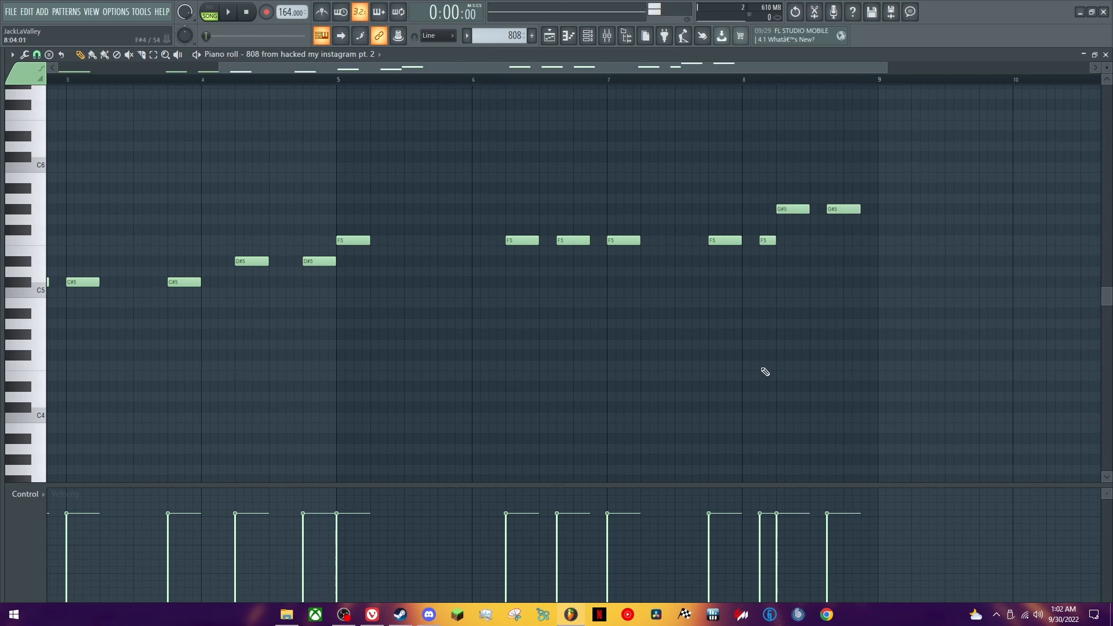
{"action": "scroll", "coordinate": [514, 336], "scroll_direction": "down", "scroll_amount": 2}
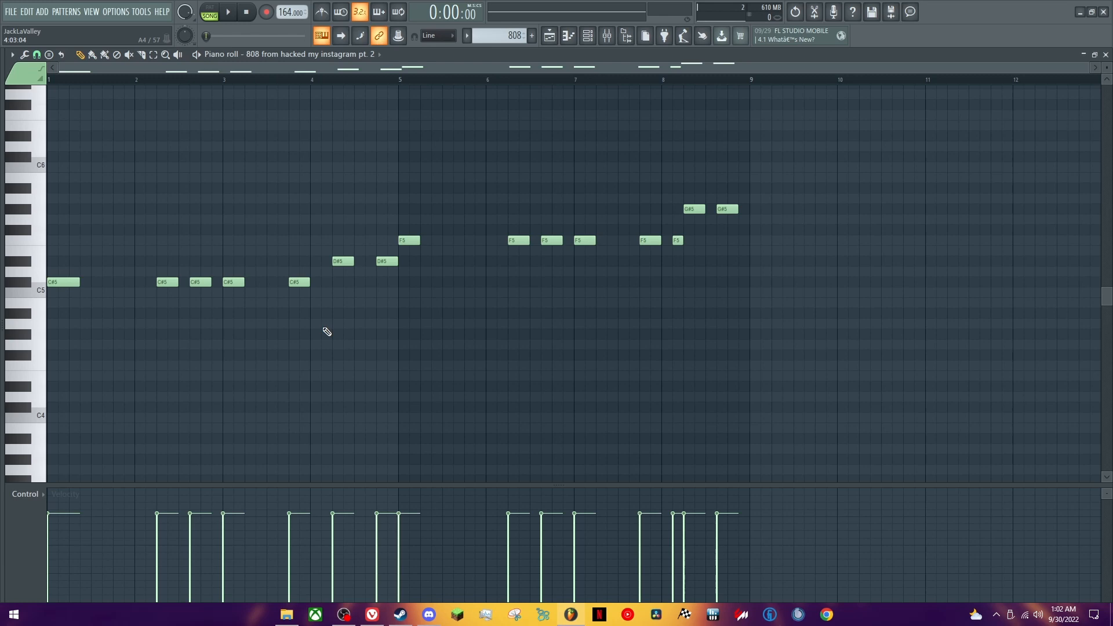
{"action": "left_click", "coordinate": [210, 19]}
{"action": "key", "text": "space"}
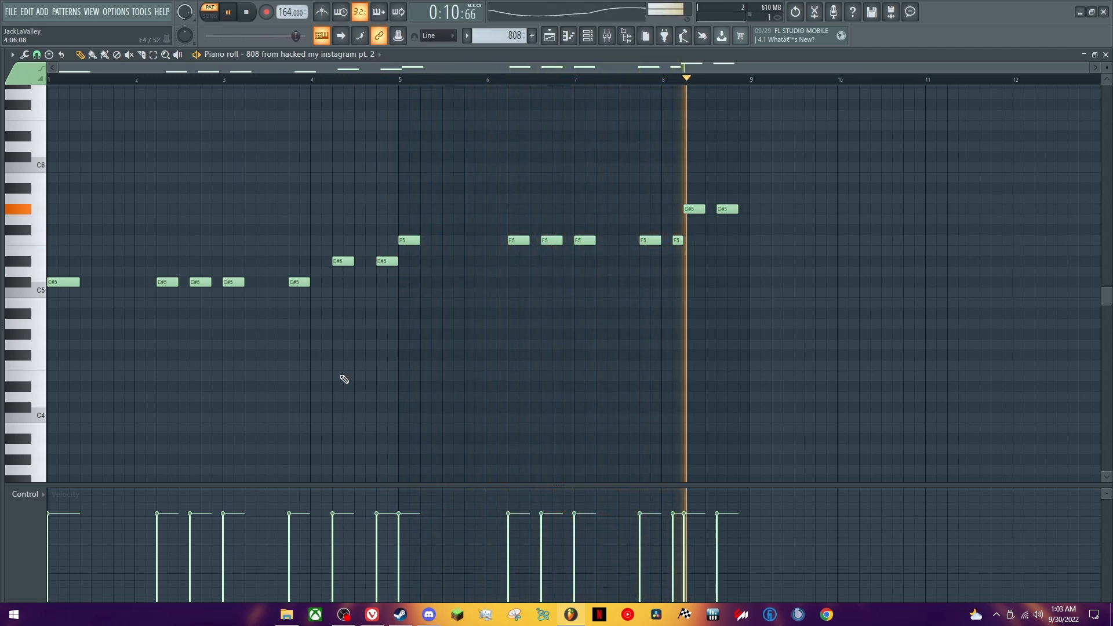
{"action": "key", "text": "space"}
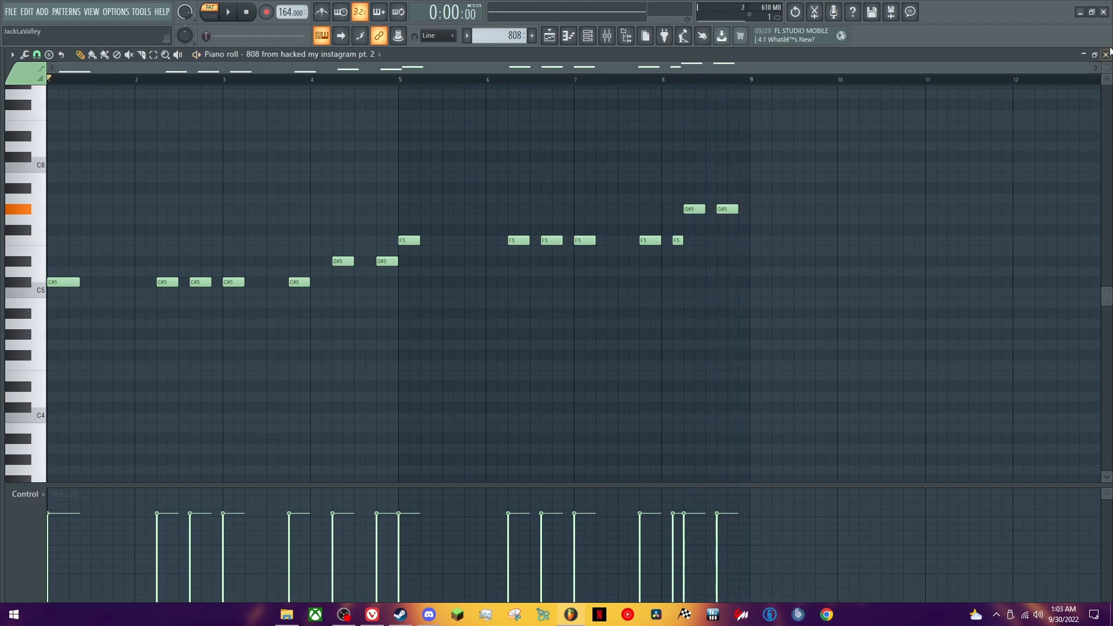
- Inspect the effect slots on the mixer's Master track and return to the playlist
{"action": "left_click", "coordinate": [1105, 54]}
{"action": "left_click", "coordinate": [587, 35]}
{"action": "left_click", "coordinate": [607, 35]}
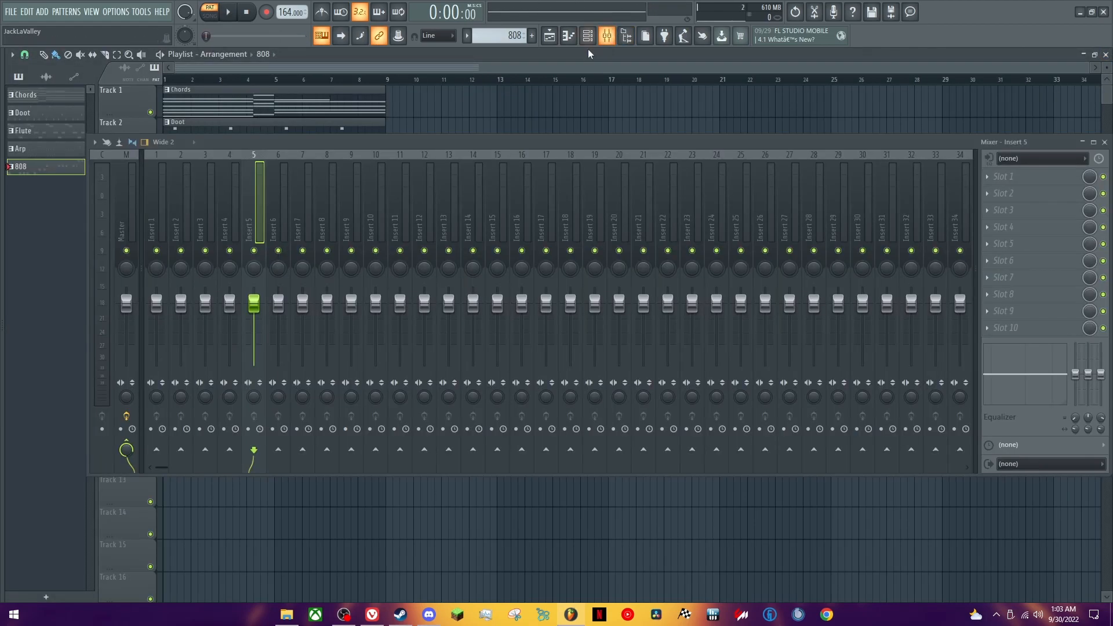
{"action": "left_click", "coordinate": [126, 206]}
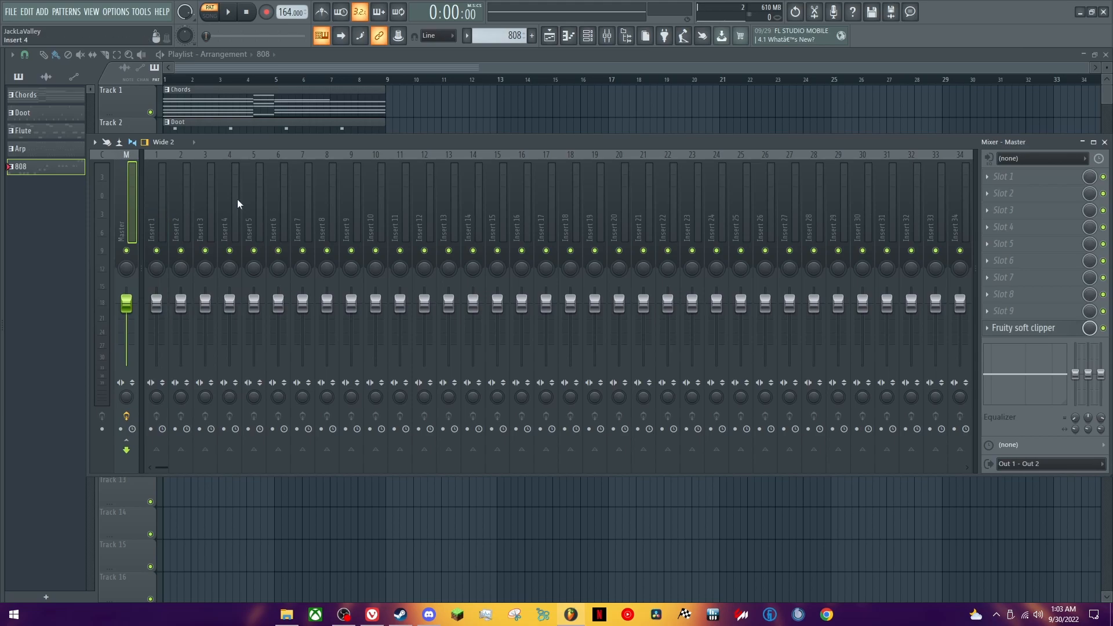
{"action": "key", "text": "F9"}
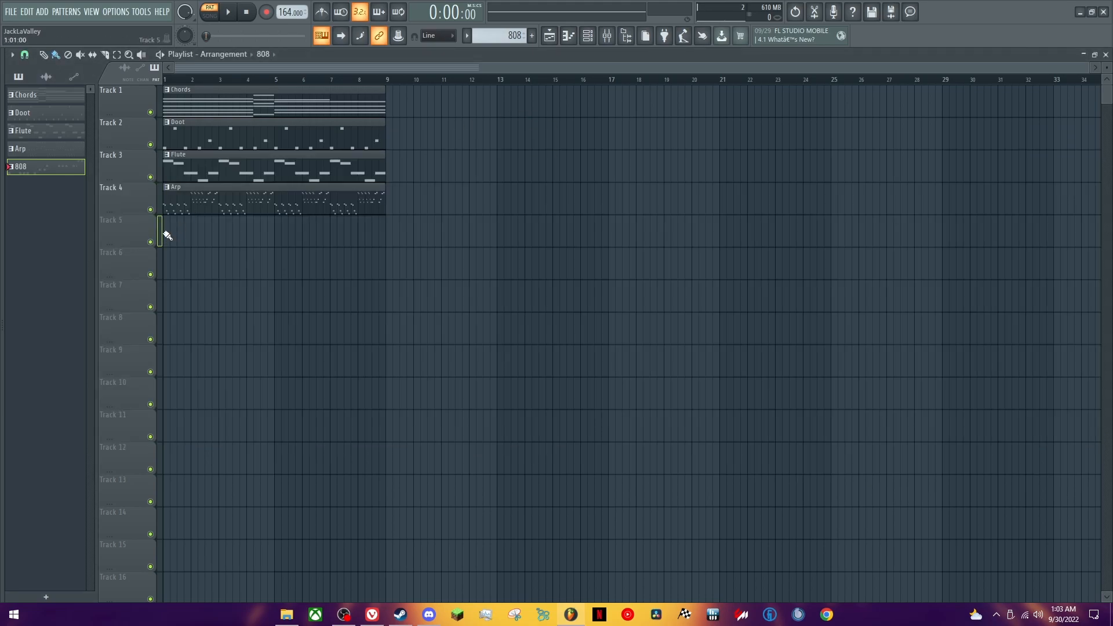
- Place the 808 pattern on Track 5 at bar 1 of the playlist and play the arrangement in song mode
{"action": "left_click", "coordinate": [166, 234]}
{"action": "left_click", "coordinate": [209, 17]}
{"action": "key", "text": "space"}
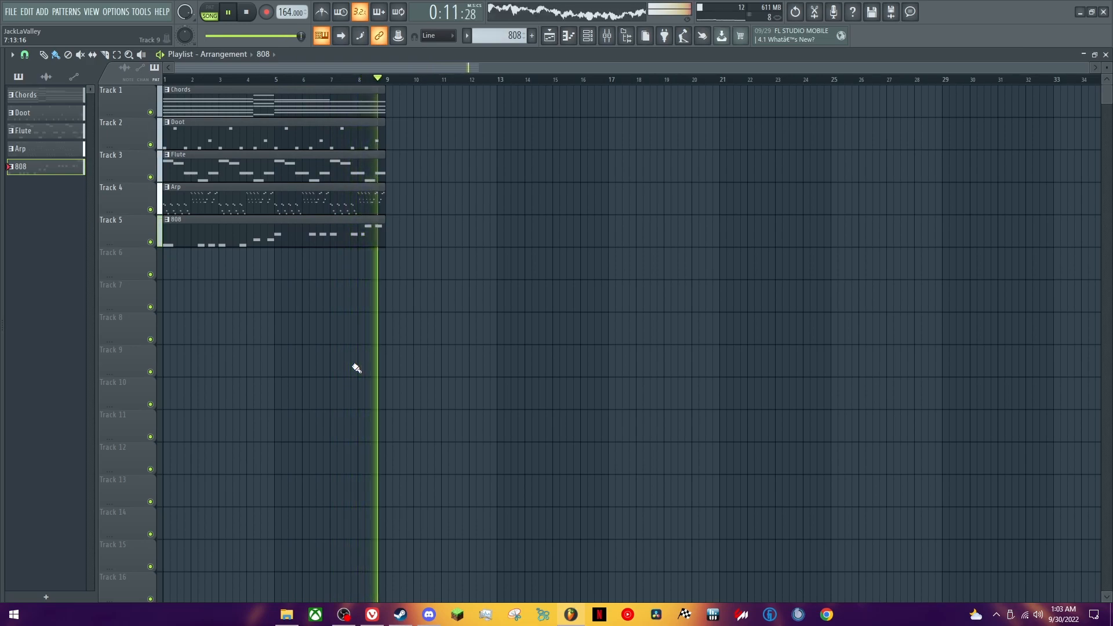
{"action": "key", "text": "space"}
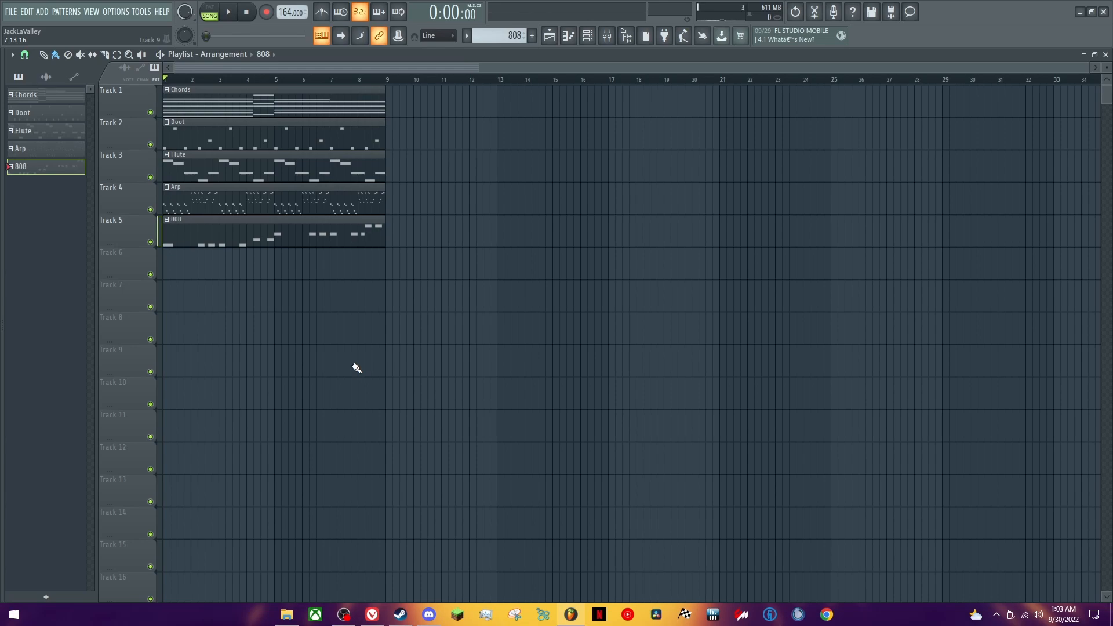
- Create a new pattern and name it "Kick"
{"action": "left_click", "coordinate": [588, 36]}
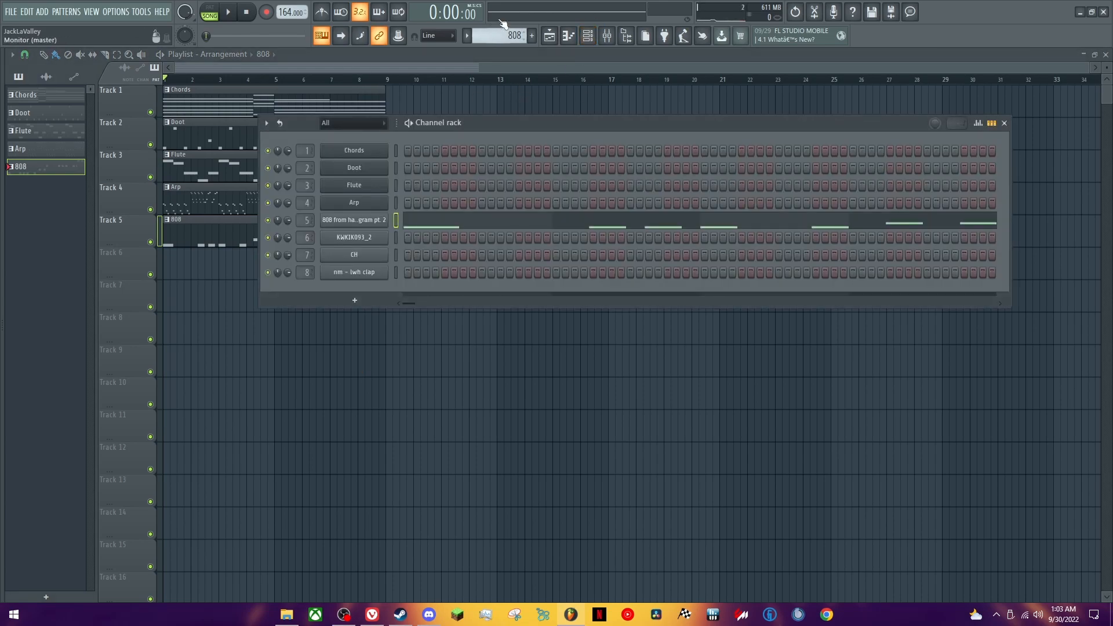
{"action": "scroll", "coordinate": [496, 33], "scroll_direction": "down", "scroll_amount": 1}
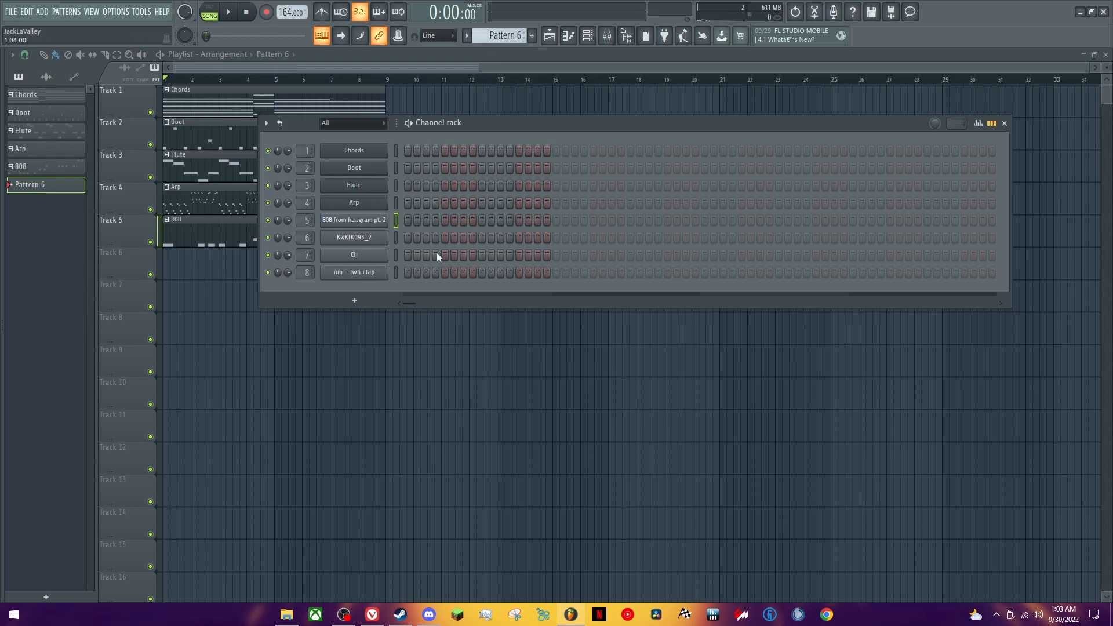
{"action": "left_click", "coordinate": [493, 37]}
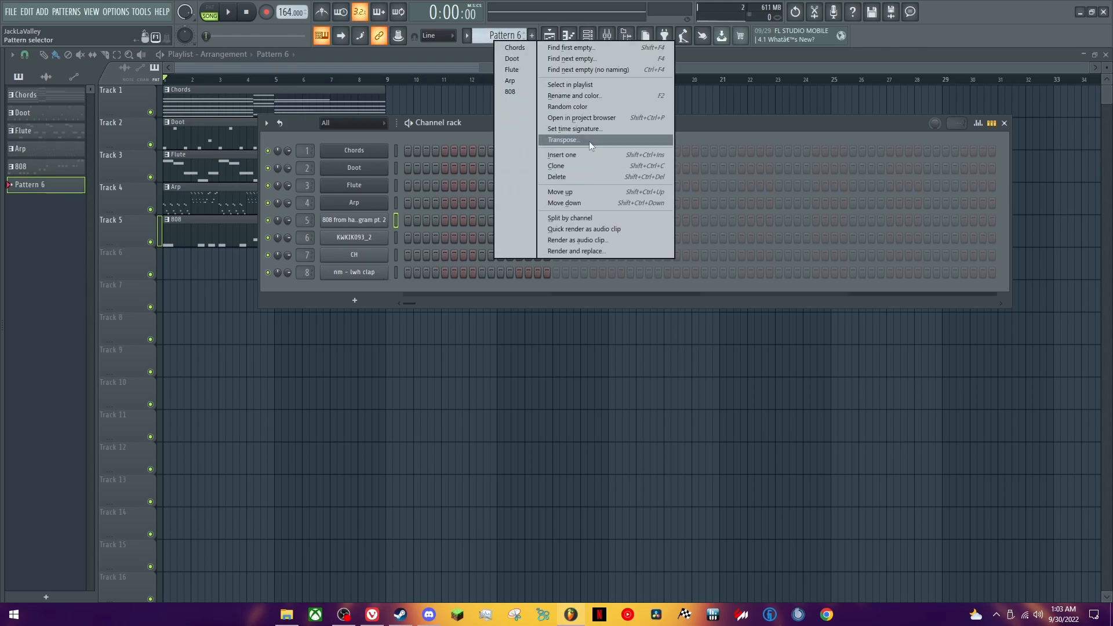
{"action": "left_click", "coordinate": [608, 99]}
{"action": "type", "text": "kK"}
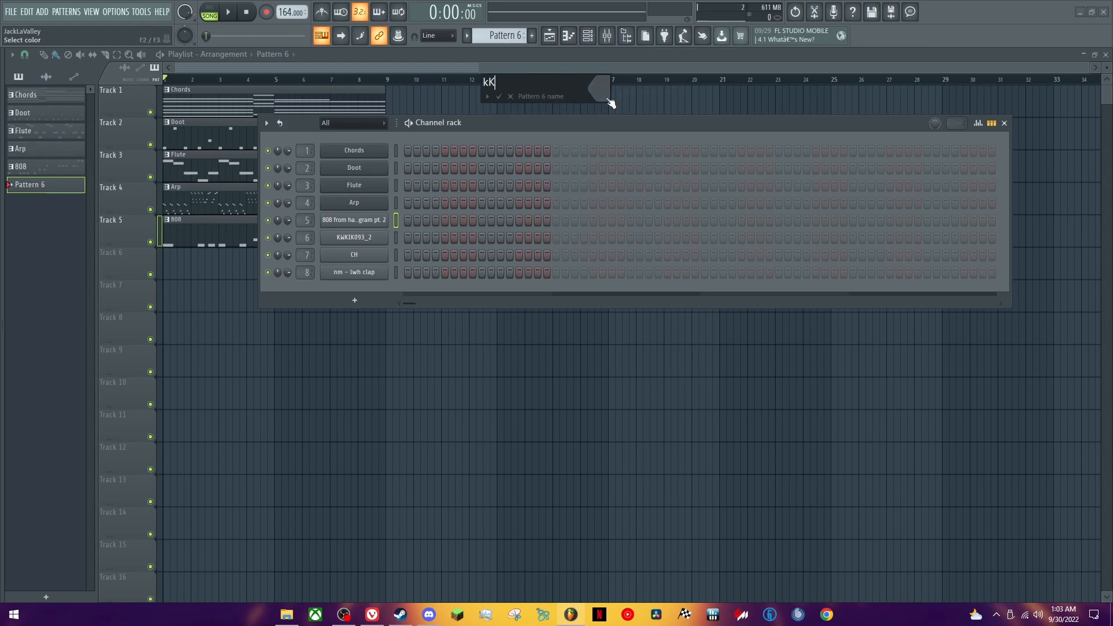
{"action": "type", "text": "ick"}
{"action": "key", "text": "Return"}
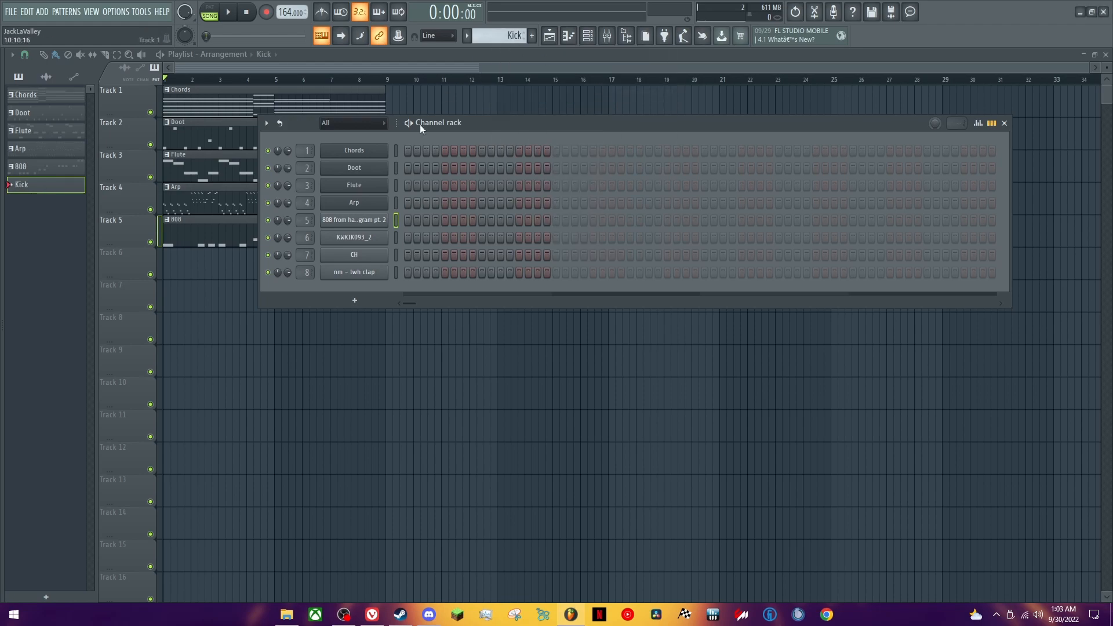
- Copy the 808 channel's notes from the 808 pattern into the KWKIK093_2 channel of the Kick pattern and show them in the piano roll
{"action": "right_click", "coordinate": [360, 243]}
{"action": "left_click", "coordinate": [405, 242]}
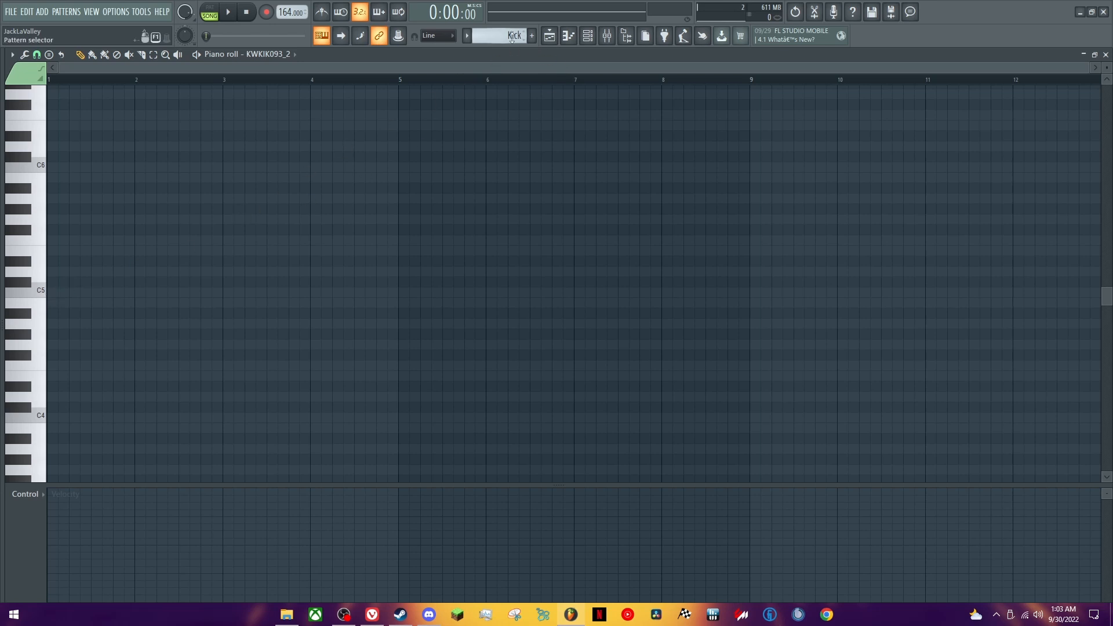
{"action": "scroll", "coordinate": [512, 36], "scroll_direction": "down", "scroll_amount": 1}
{"action": "left_click", "coordinate": [588, 36]}
{"action": "right_click", "coordinate": [357, 219]}
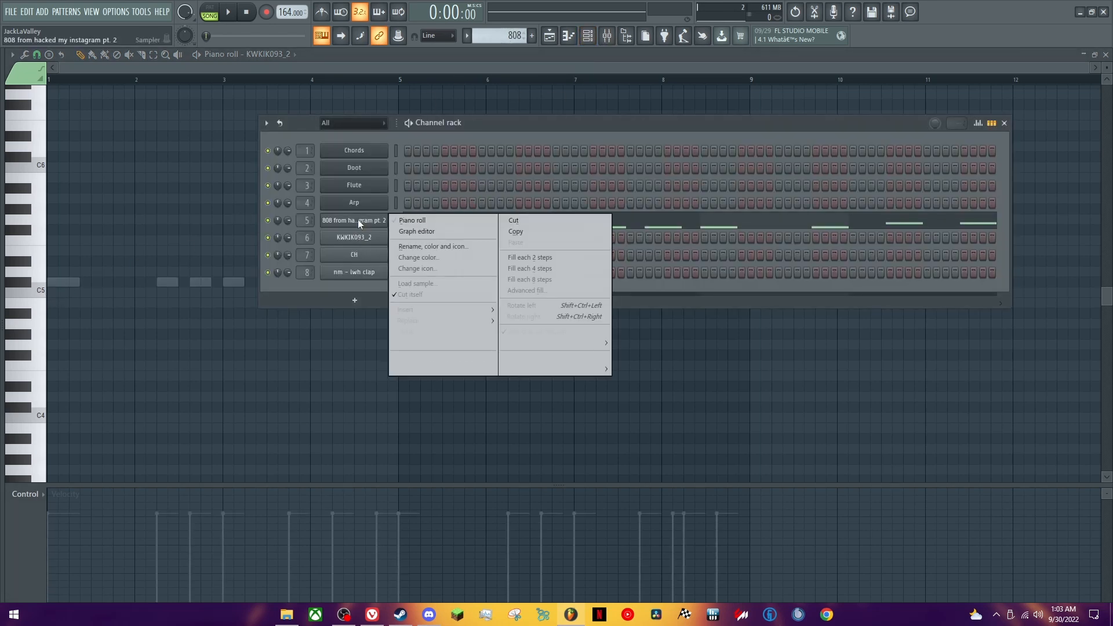
{"action": "left_click", "coordinate": [560, 232]}
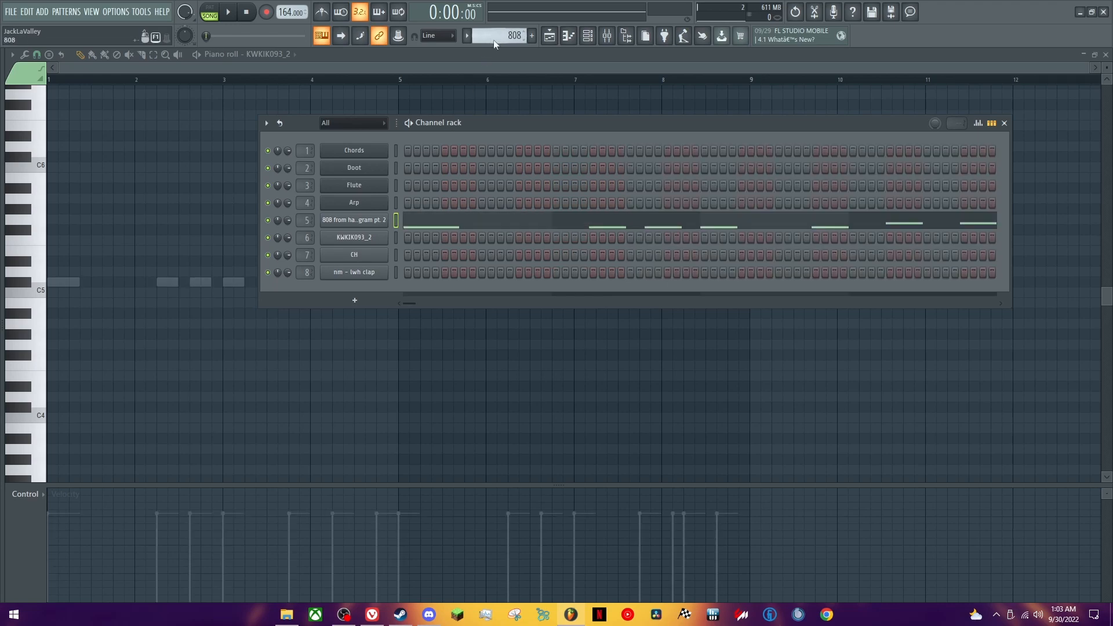
{"action": "right_click", "coordinate": [383, 235]}
{"action": "left_click", "coordinate": [516, 256]}
{"action": "key", "text": "F6"}
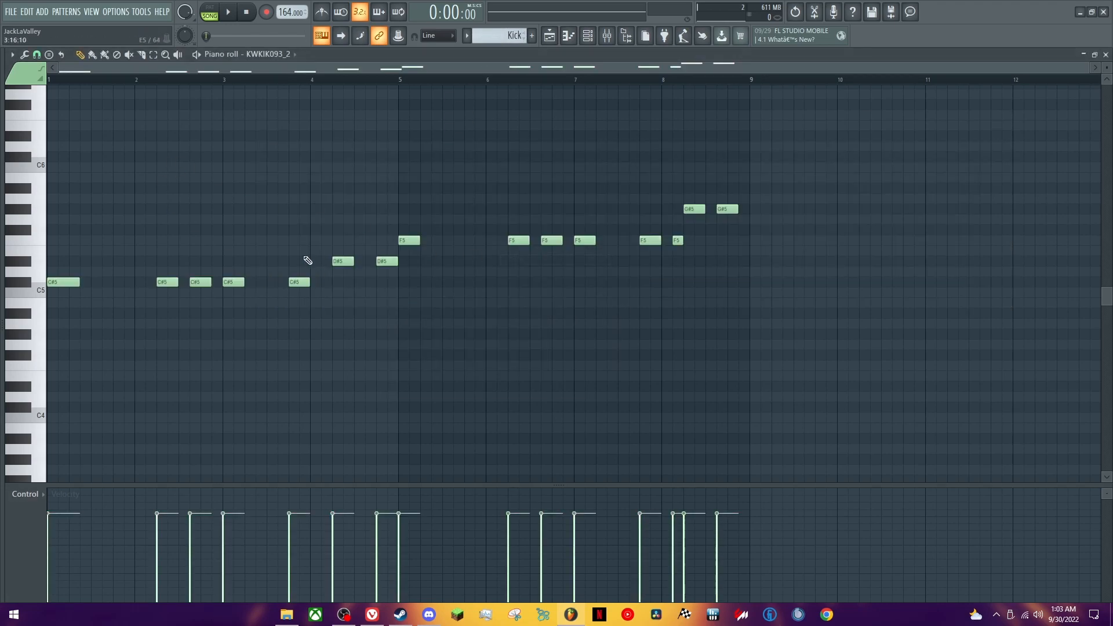
- Transpose the kick's C#5 and D#5 notes in bars 1 to 4 down to C5
{"action": "double_click", "coordinate": [20, 261]}
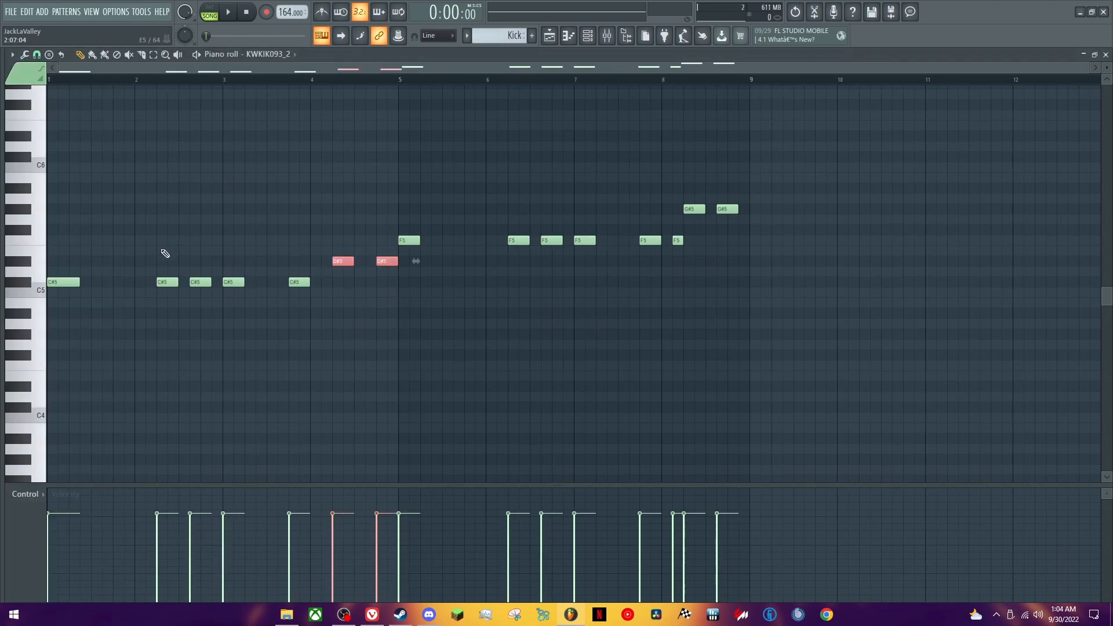
{"action": "double_click", "coordinate": [33, 281]}
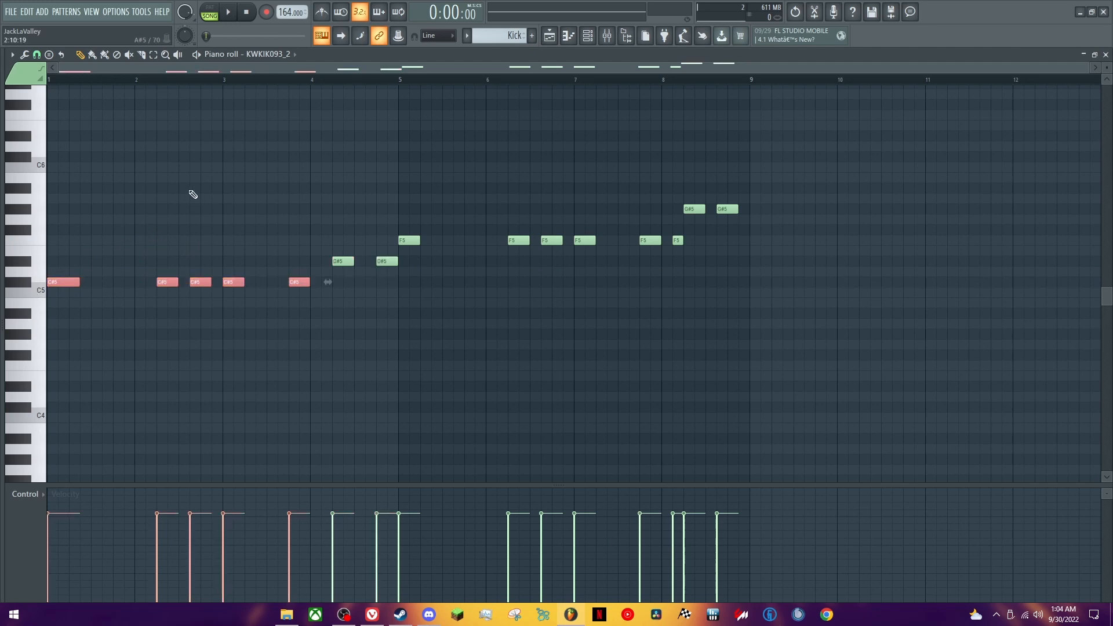
{"action": "key", "text": "shift+Down"}
{"action": "key", "text": "ctrl+d"}
{"action": "double_click", "coordinate": [30, 265]}
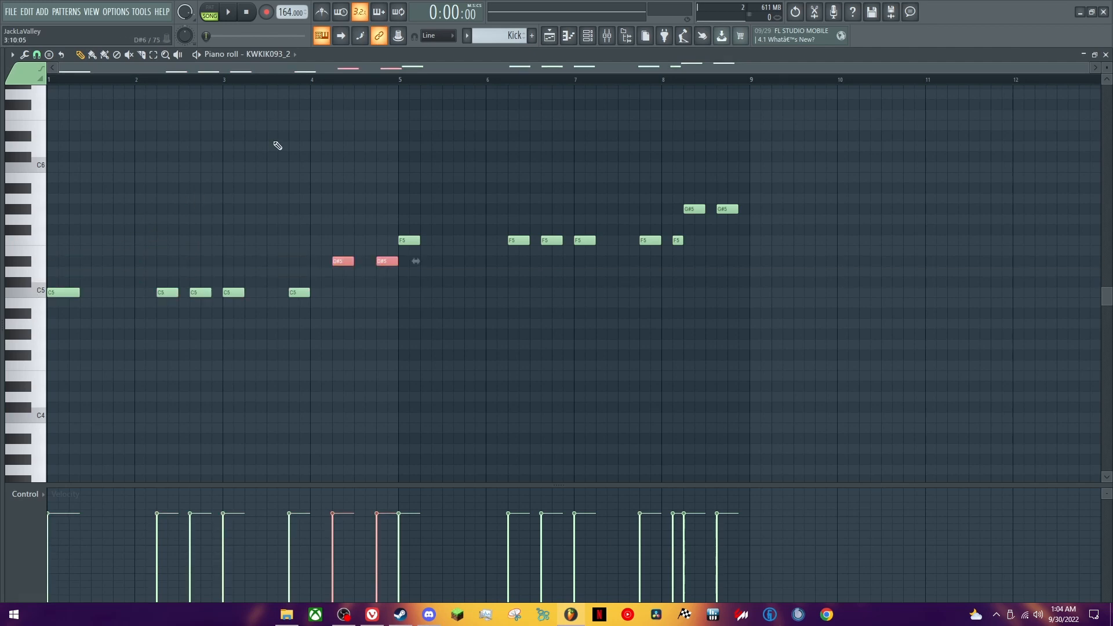
{"action": "key", "text": "shift+Down"}
{"action": "key", "text": "shift+Down"}
{"action": "key", "text": "shift+Down"}
{"action": "key", "text": "ctrl+d"}
- Transpose all of the kick's F5 notes in bars 5 to 8 down to C5
{"action": "double_click", "coordinate": [33, 240]}
{"action": "key", "text": "shift+Down"}
{"action": "key", "text": "shift+Down"}
{"action": "key", "text": "shift+Down"}
{"action": "key", "text": "shift+Down"}
{"action": "key", "text": "shift+Down"}
{"action": "key", "text": "ctrl+d"}
- Transpose the kick's two G#5 notes in bar 8 down to C5
{"action": "double_click", "coordinate": [30, 210]}
{"action": "key", "text": "shift+Down"}
{"action": "key", "text": "shift+Down"}
{"action": "key", "text": "shift+Down"}
{"action": "key", "text": "shift+Down"}
{"action": "key", "text": "shift+Down"}
{"action": "key", "text": "shift+Down"}
{"action": "key", "text": "shift+Down"}
{"action": "key", "text": "shift+Down"}
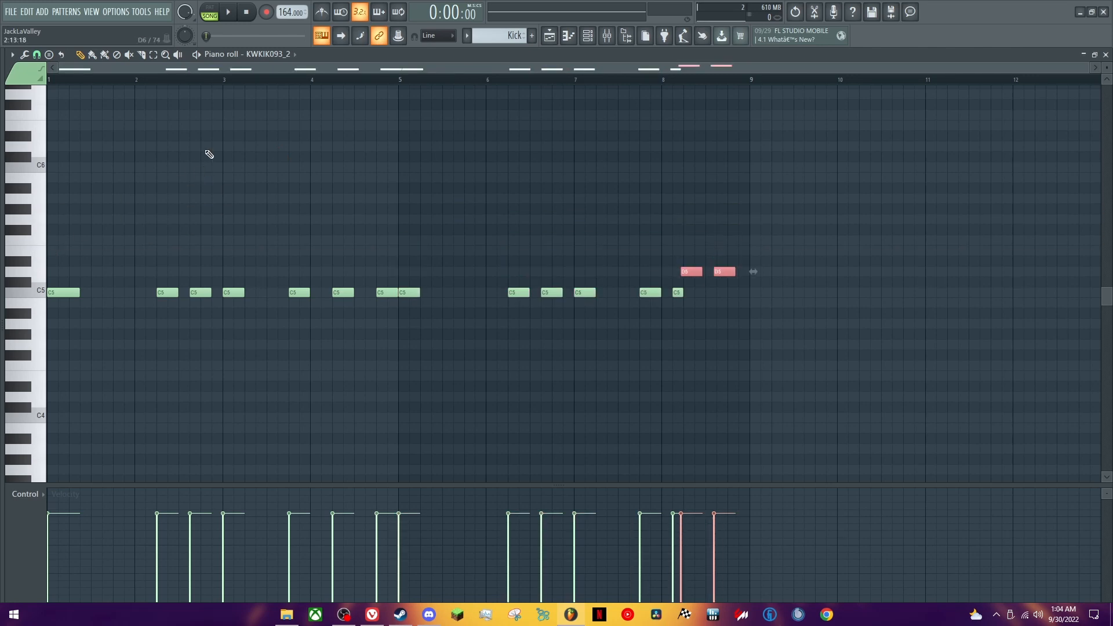
{"action": "key", "text": "ctrl+d"}
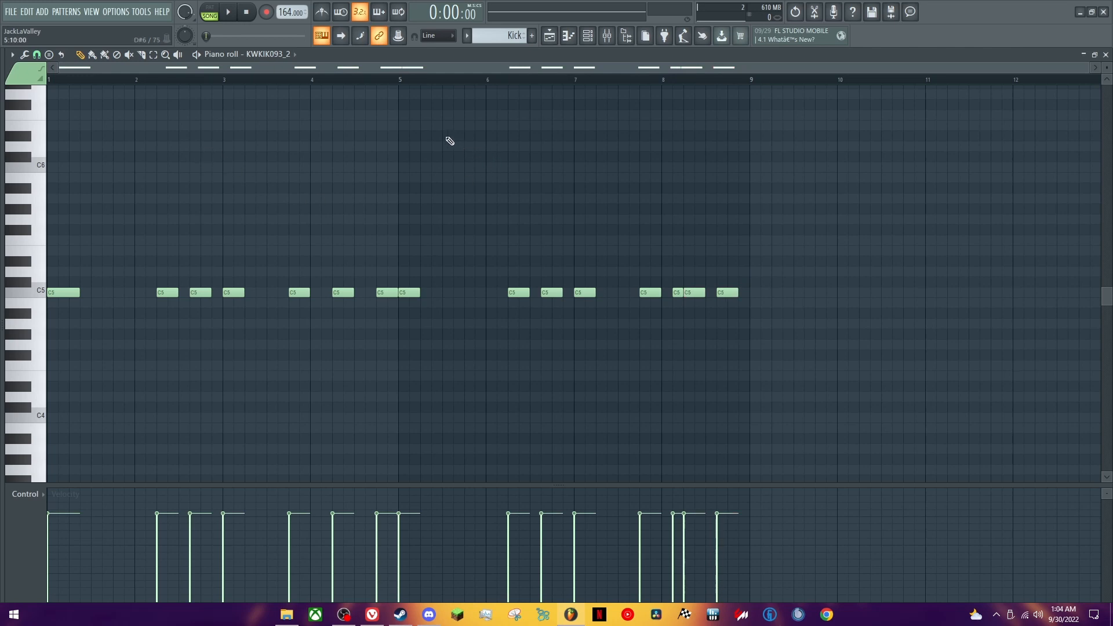
- Play the Kick pattern in pattern mode and move the last C5 note of bar 4 to beat 3.5
{"action": "key", "text": "l"}
{"action": "key", "text": "space"}
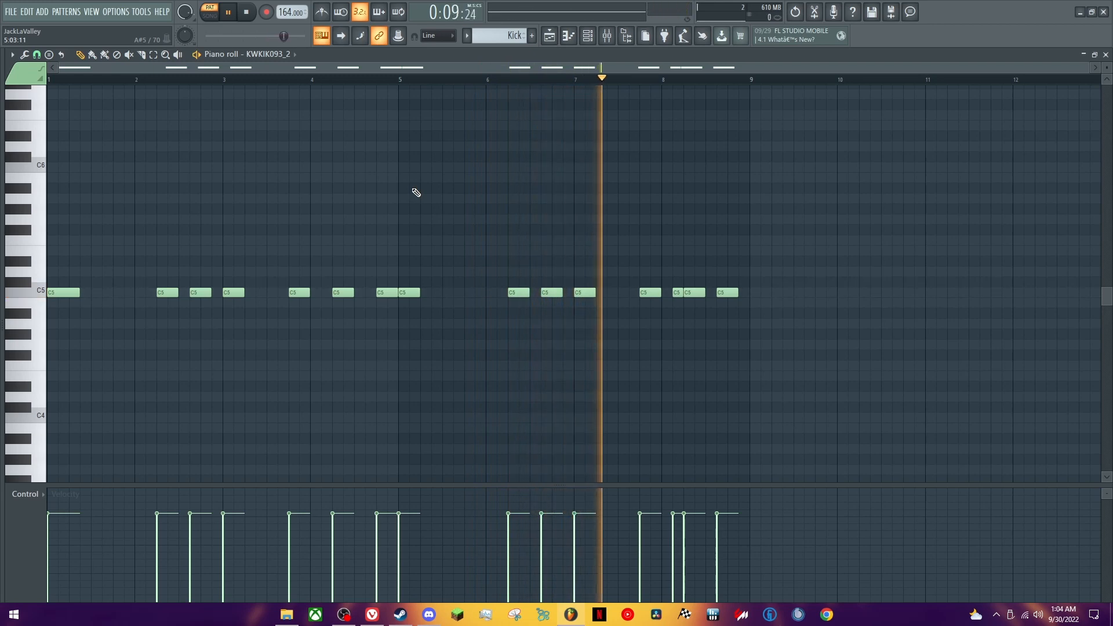
{"action": "key", "text": "space"}
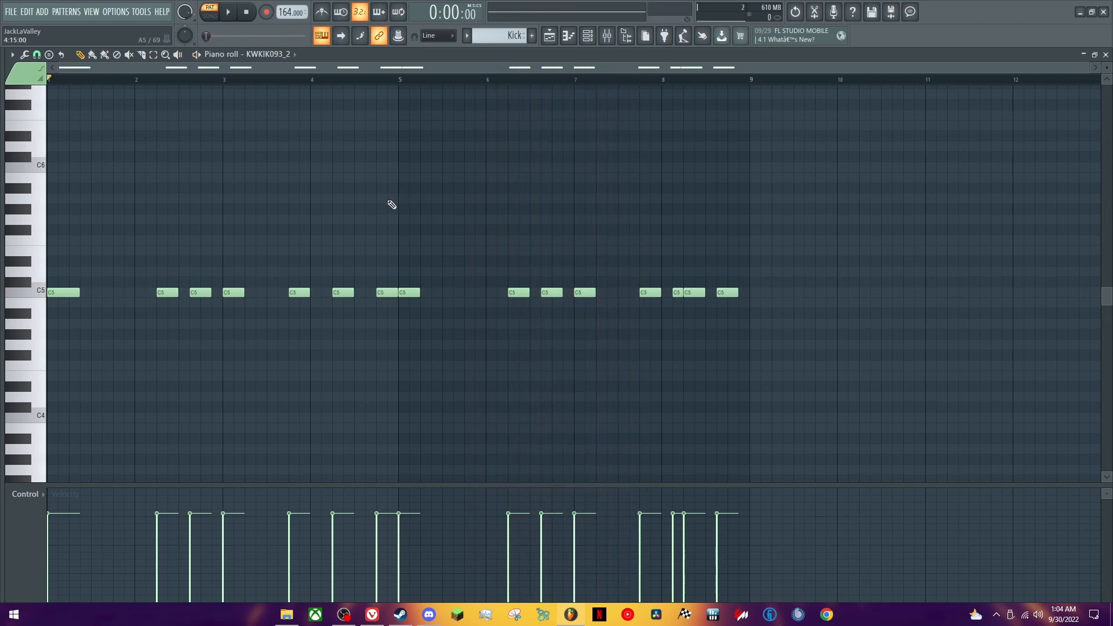
{"action": "left_click_drag", "start_coordinate": [383, 288], "coordinate": [375, 293]}
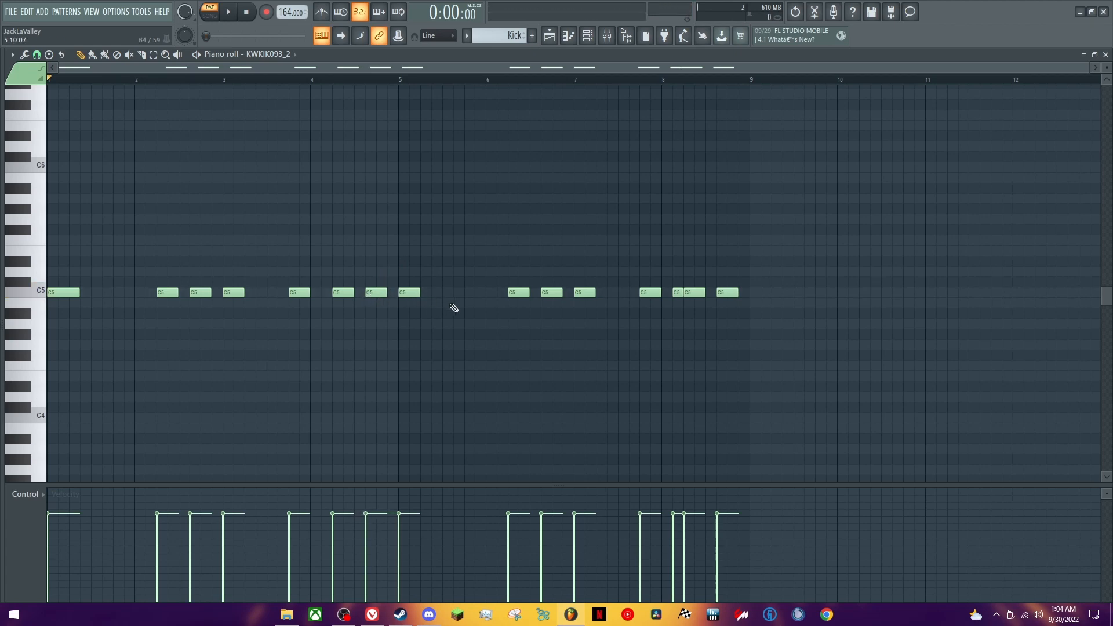
- Move the last D#5 note of bar 4 in the 808 pattern to beat 3.5, and return to the Kick pattern for playback
{"action": "key", "text": "Down"}
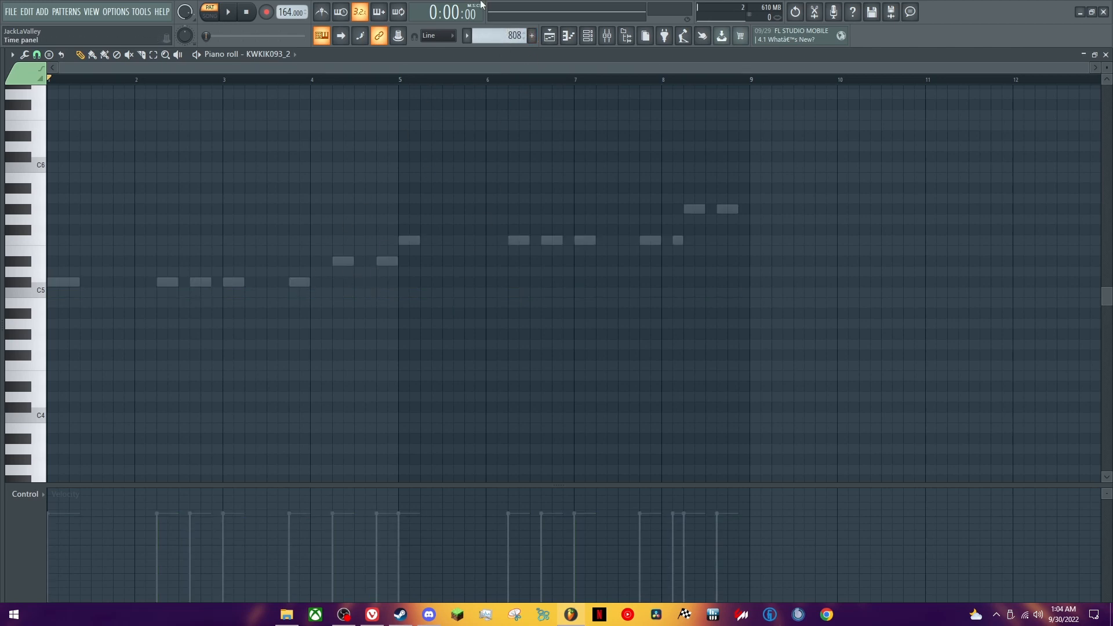
{"action": "key", "text": "Up"}
{"action": "key", "text": "Down"}
{"action": "key", "text": "Up"}
{"action": "key", "text": "Down"}
{"action": "key", "text": "Down"}
{"action": "left_click", "coordinate": [376, 262]}
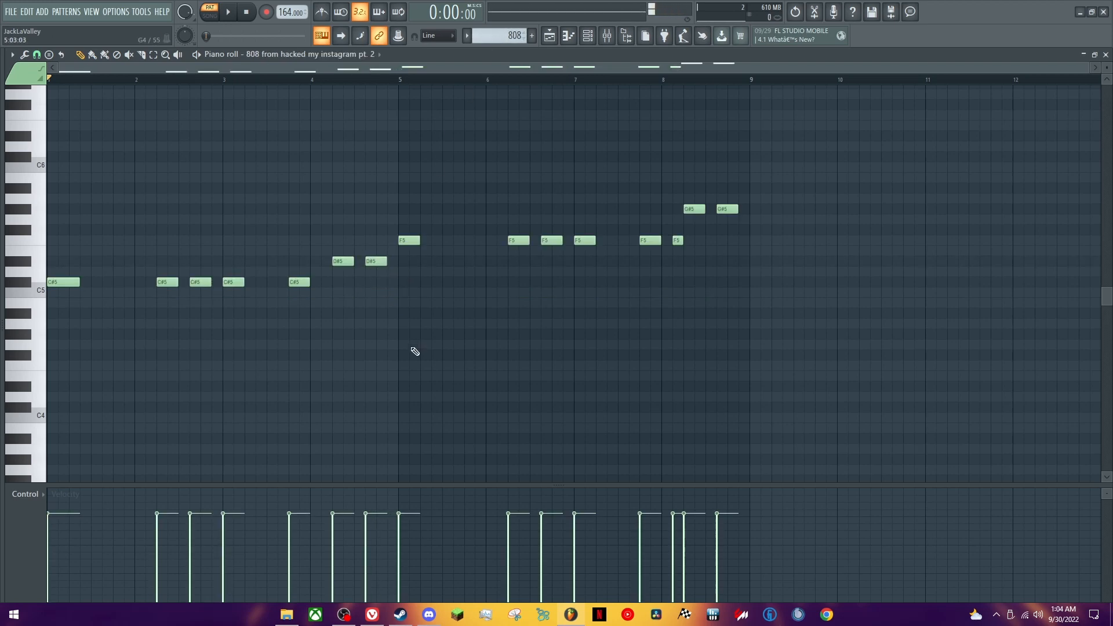
{"action": "key", "text": "Up"}
{"action": "key", "text": "space"}
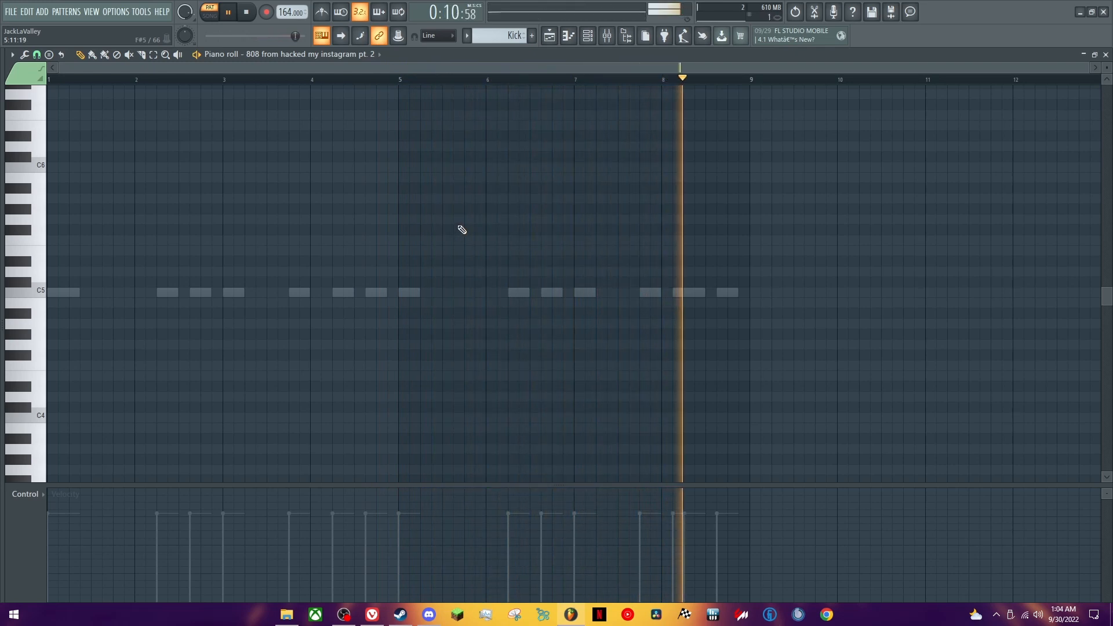
{"action": "key", "text": "space"}
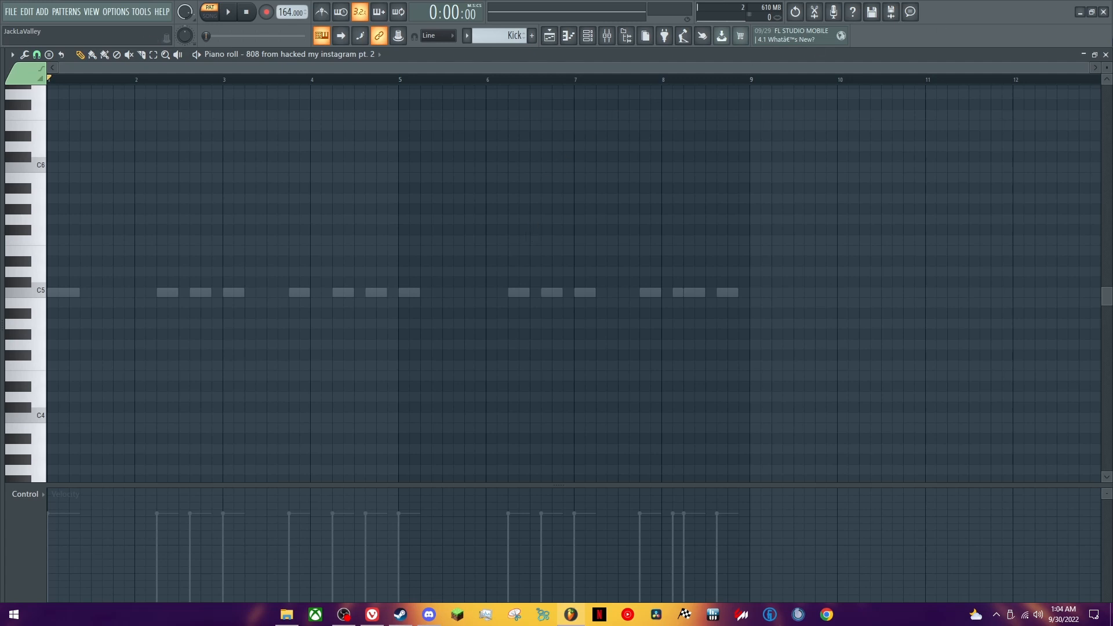
- Place the Kick pattern on Track 6 at bar 1 of the playlist and play the arrangement in song mode
{"action": "left_click", "coordinate": [1105, 54]}
{"action": "key", "text": "F6"}
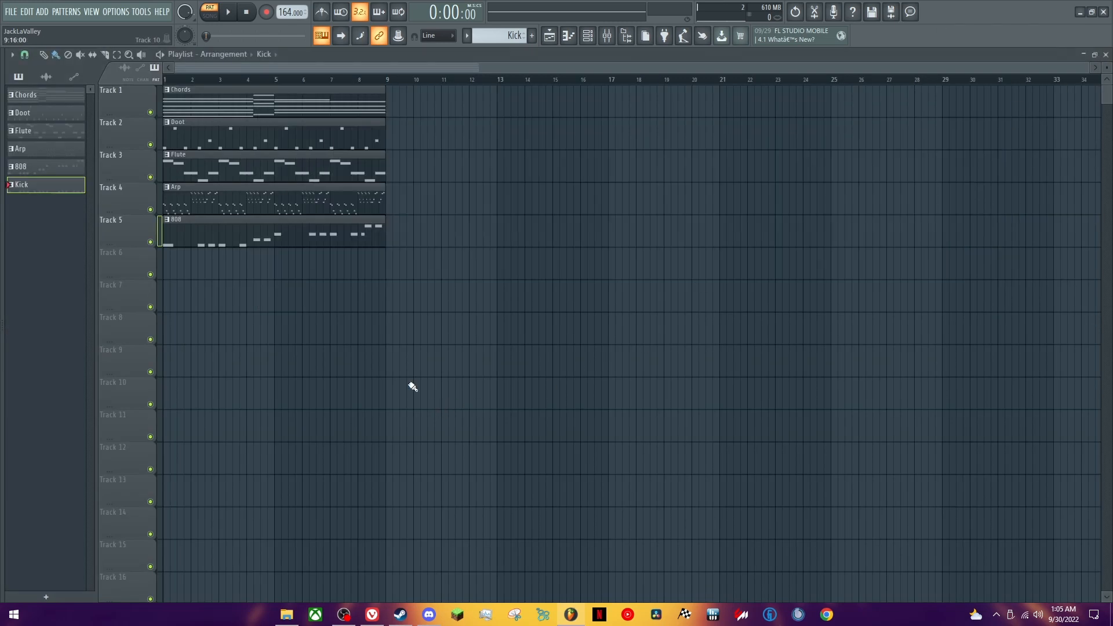
{"action": "left_click", "coordinate": [172, 262]}
{"action": "key", "text": "l"}
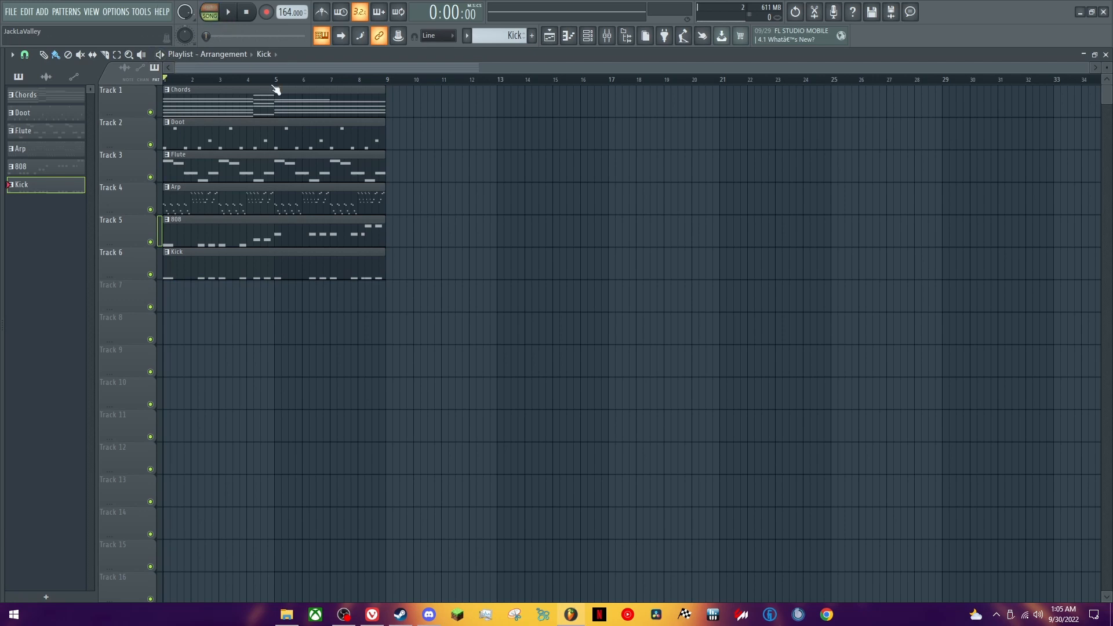
{"action": "key", "text": "space"}
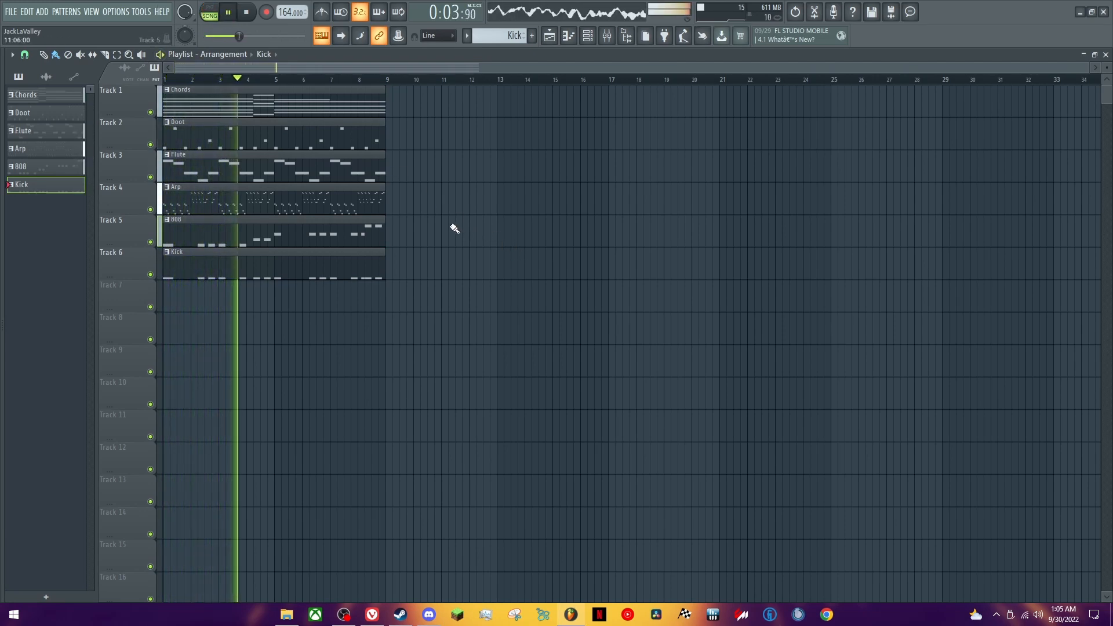
{"action": "key", "text": "F9"}
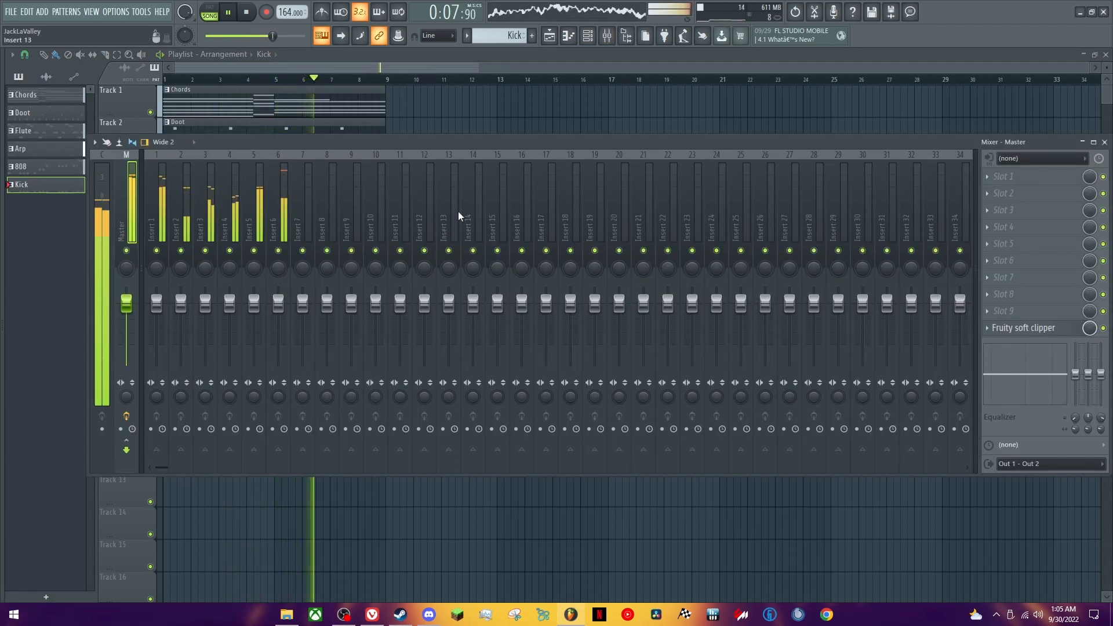
{"action": "key", "text": "F9"}
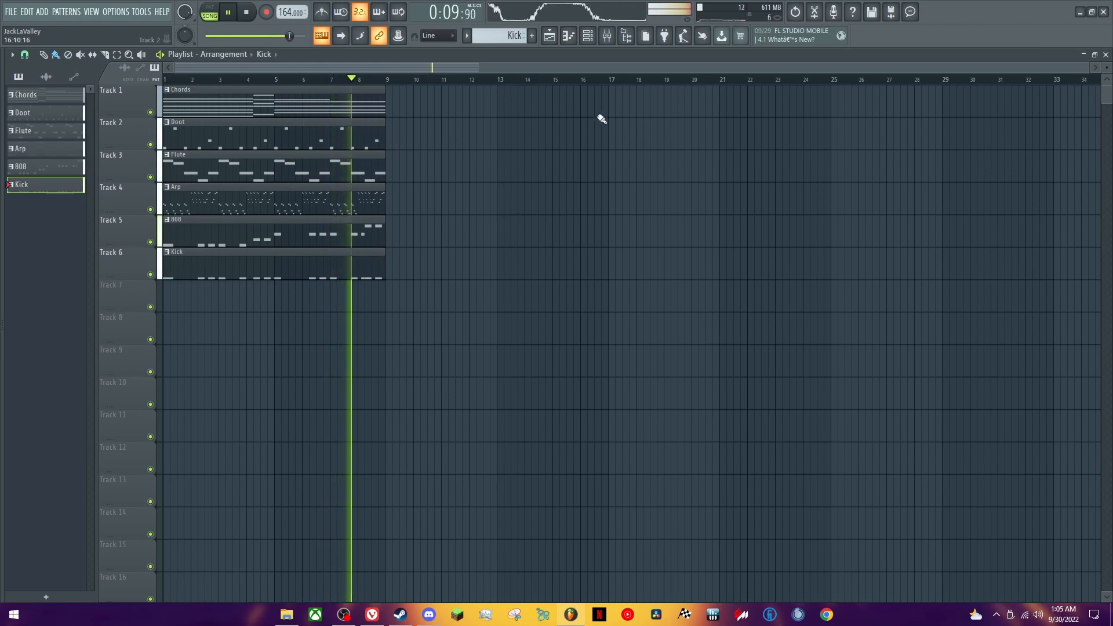
{"action": "key", "text": "space"}
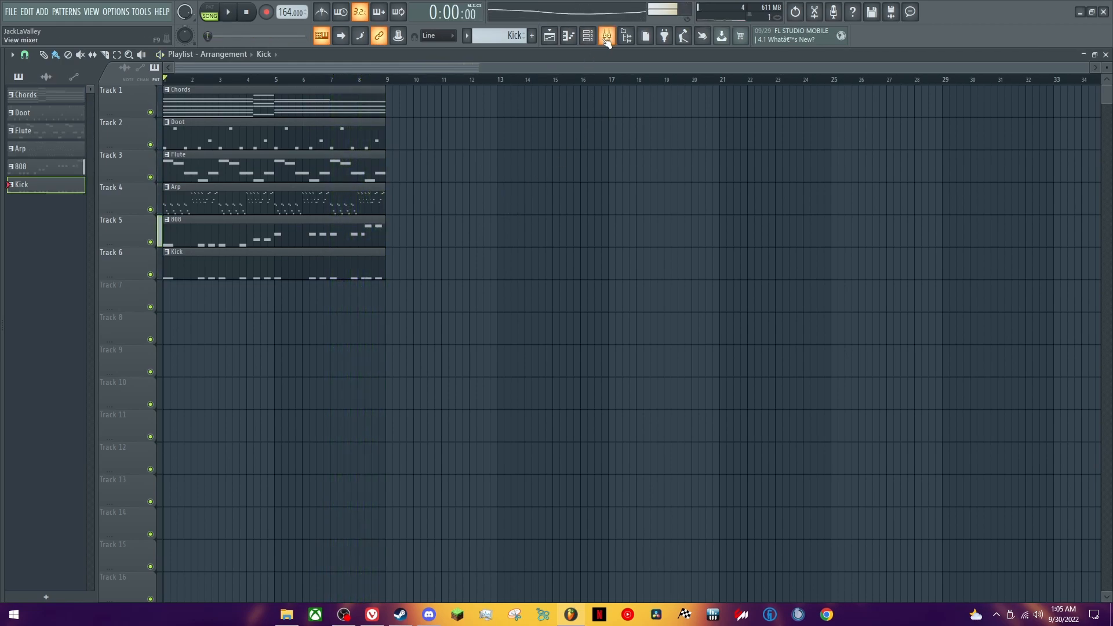
- Inspect the Master track's Fruity soft clipper and compare the playback level with the effect bypassed and enabled
{"action": "left_click", "coordinate": [607, 38]}
{"action": "left_click", "coordinate": [1023, 327]}
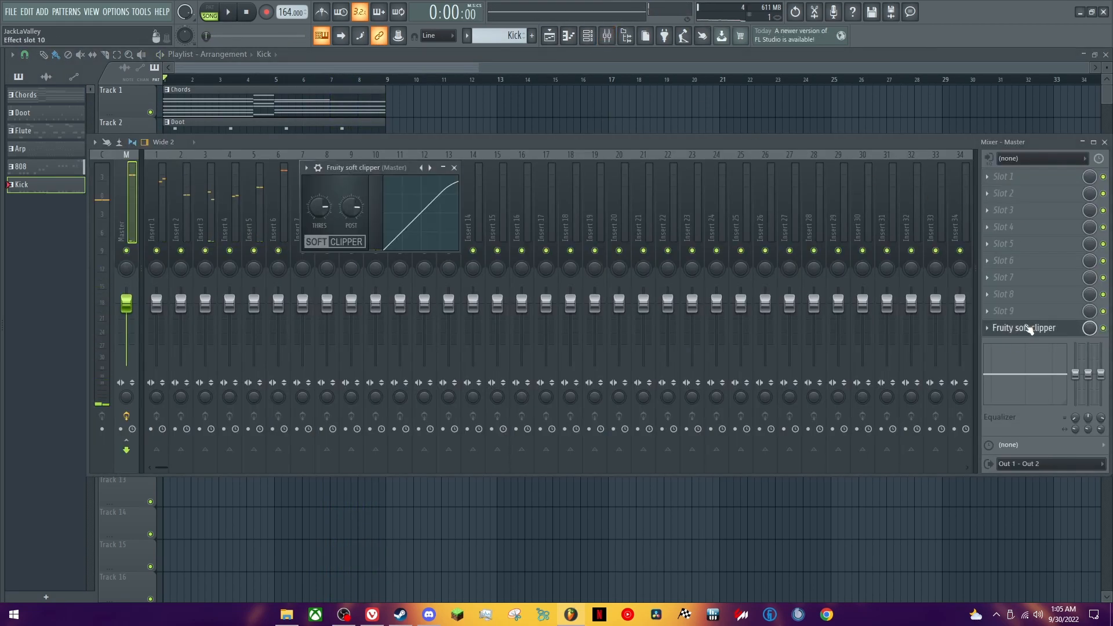
{"action": "left_click", "coordinate": [454, 168]}
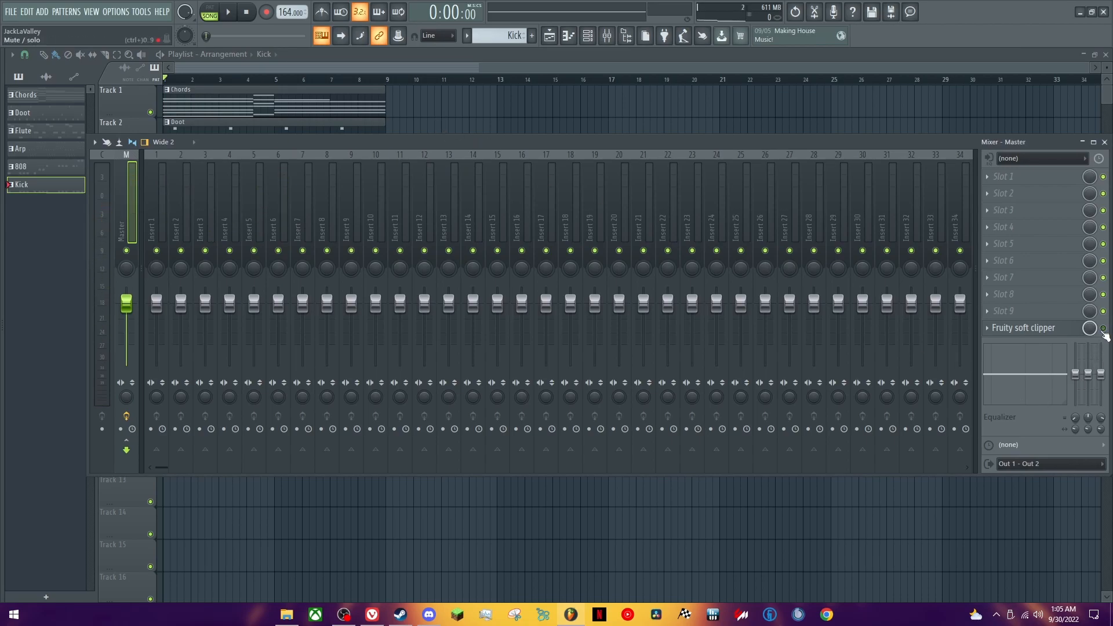
{"action": "key", "text": "space"}
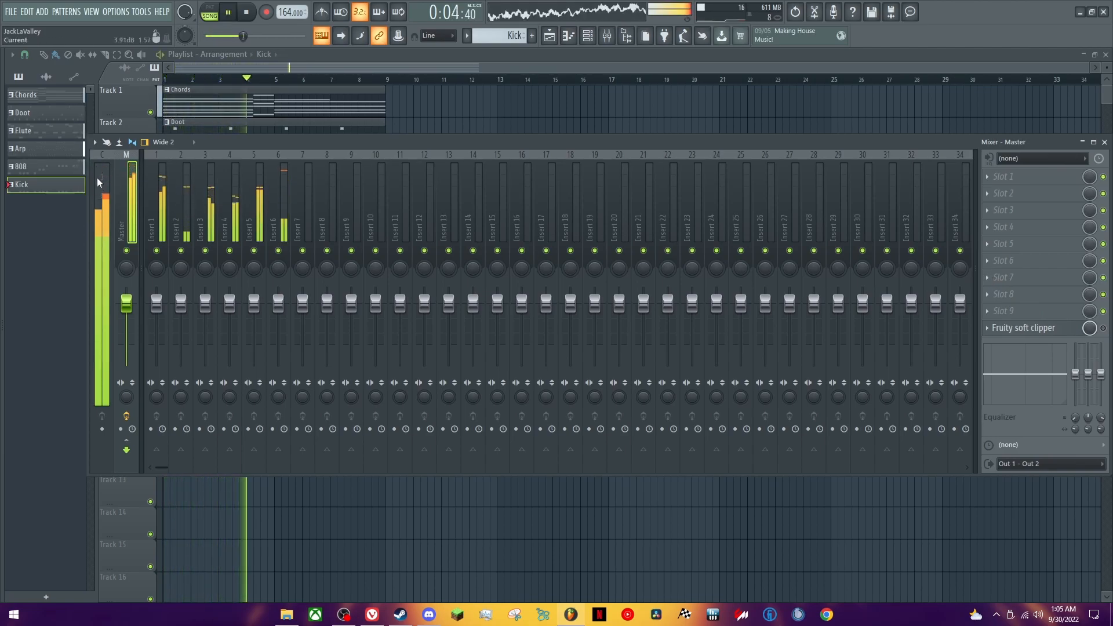
{"action": "key", "text": "space"}
{"action": "key", "text": "space"}
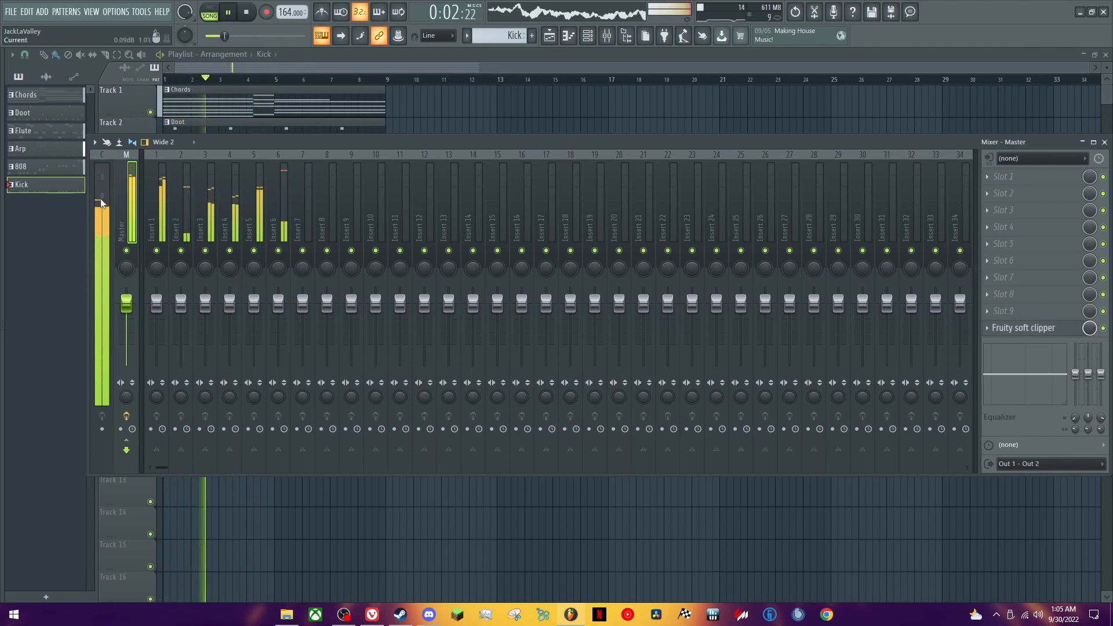
{"action": "key", "text": "space"}
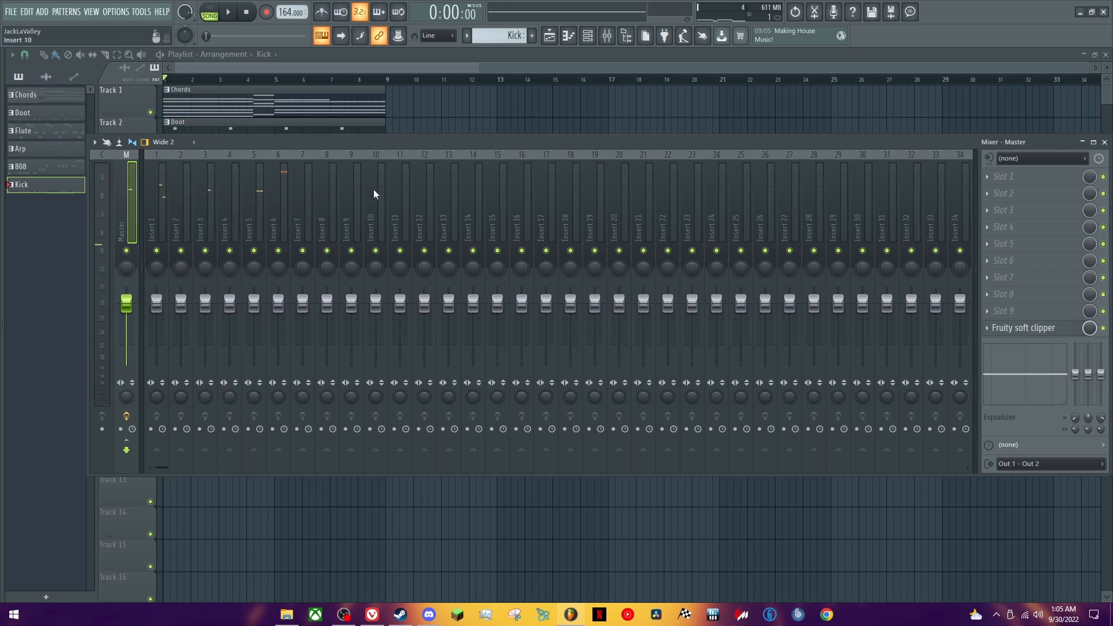
- Create a new pattern and name it "Hat"
{"action": "left_click", "coordinate": [587, 35]}
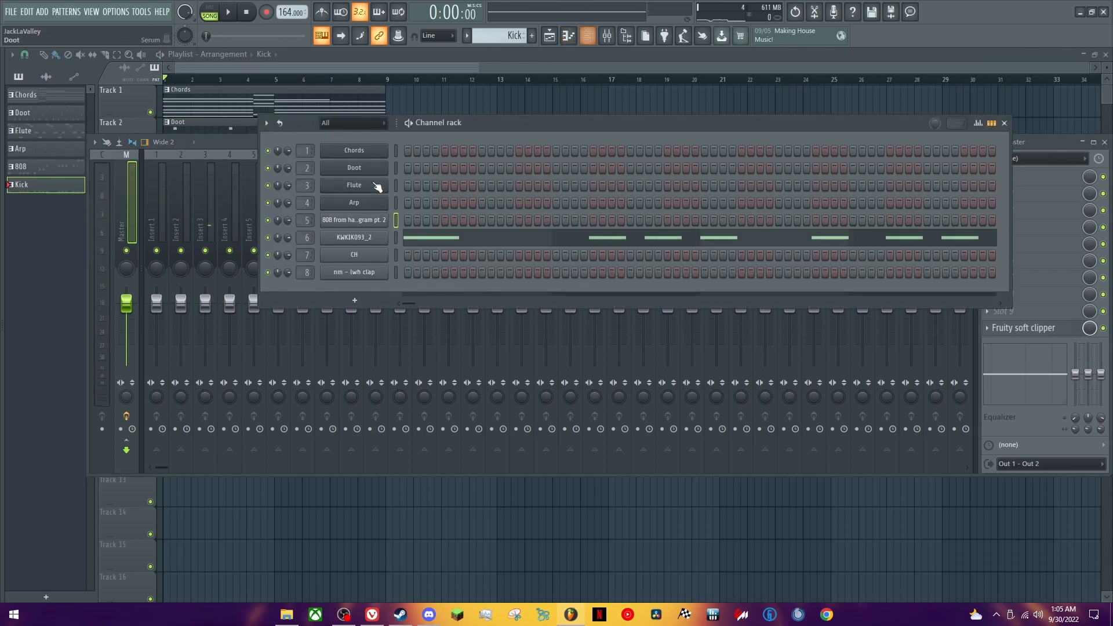
{"action": "left_click", "coordinate": [532, 35]}
{"action": "left_click", "coordinate": [510, 36]}
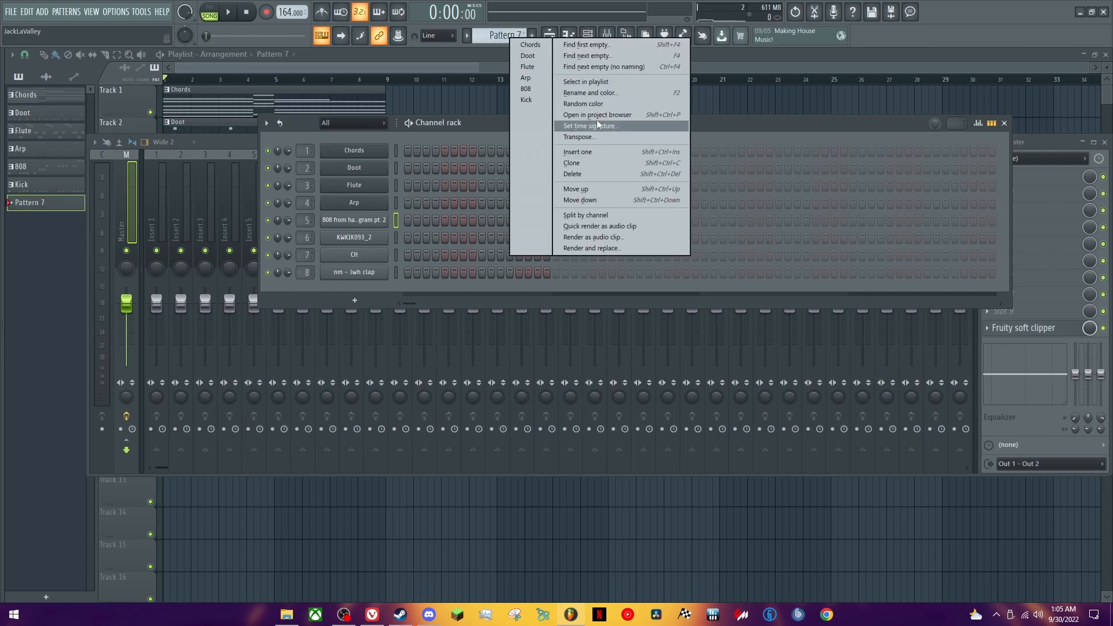
{"action": "left_click", "coordinate": [602, 93]}
{"action": "type", "text": "Hat"}
{"action": "key", "text": "Return"}
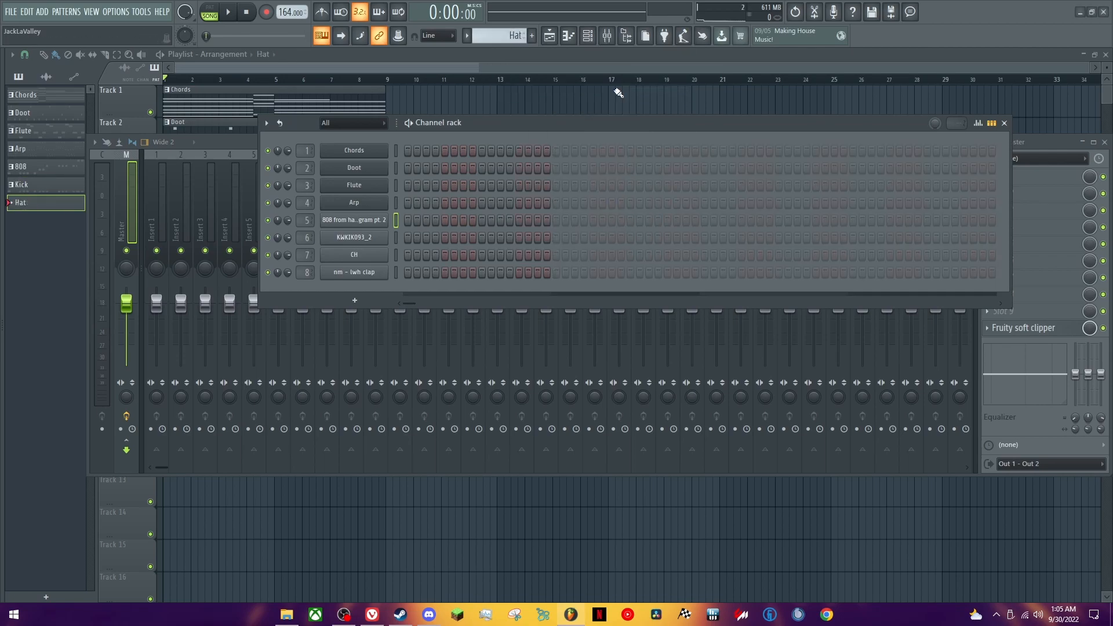
- Fill the CH channel of the Hat pattern with a hit on every second step
{"action": "right_click", "coordinate": [373, 255]}
{"action": "left_click", "coordinate": [561, 312]}
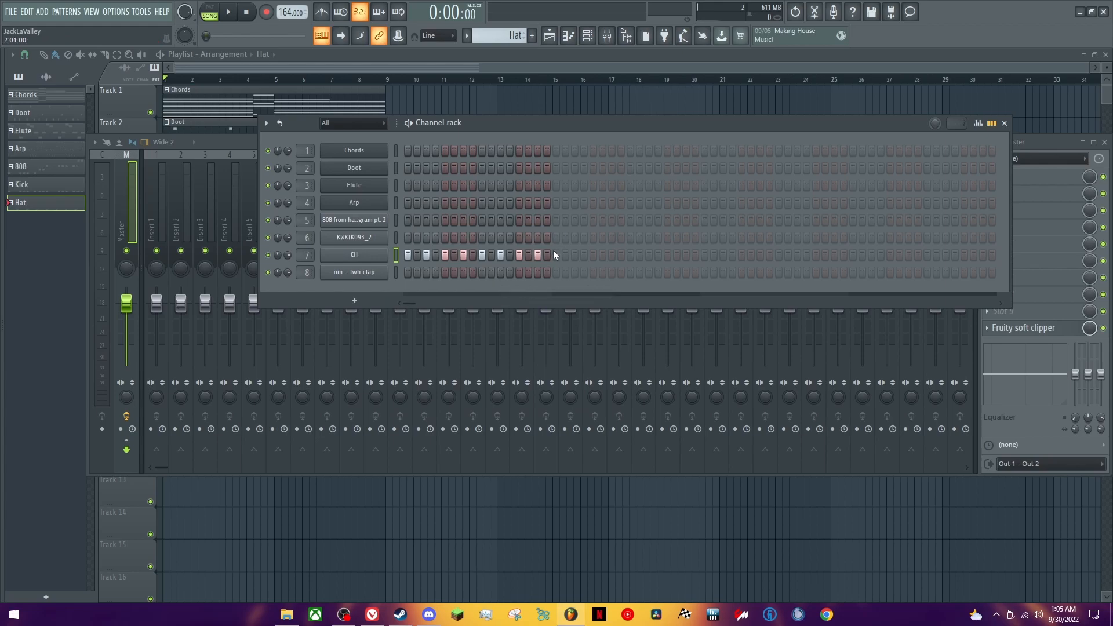
{"action": "left_click", "coordinate": [704, 255]}
{"action": "left_click", "coordinate": [845, 255]}
{"action": "right_click", "coordinate": [373, 255]}
{"action": "left_click", "coordinate": [542, 292]}
- Extend the CH hits to eight bars in the piano roll and place the Hat pattern on Track 7 at bar 1
{"action": "right_click", "coordinate": [372, 254]}
{"action": "left_click", "coordinate": [412, 255]}
{"action": "left_click_drag", "start_coordinate": [499, 238], "coordinate": [551, 288]}
{"action": "key", "text": "ctrl+d"}
{"action": "left_click", "coordinate": [1105, 55]}
{"action": "key", "text": "F5"}
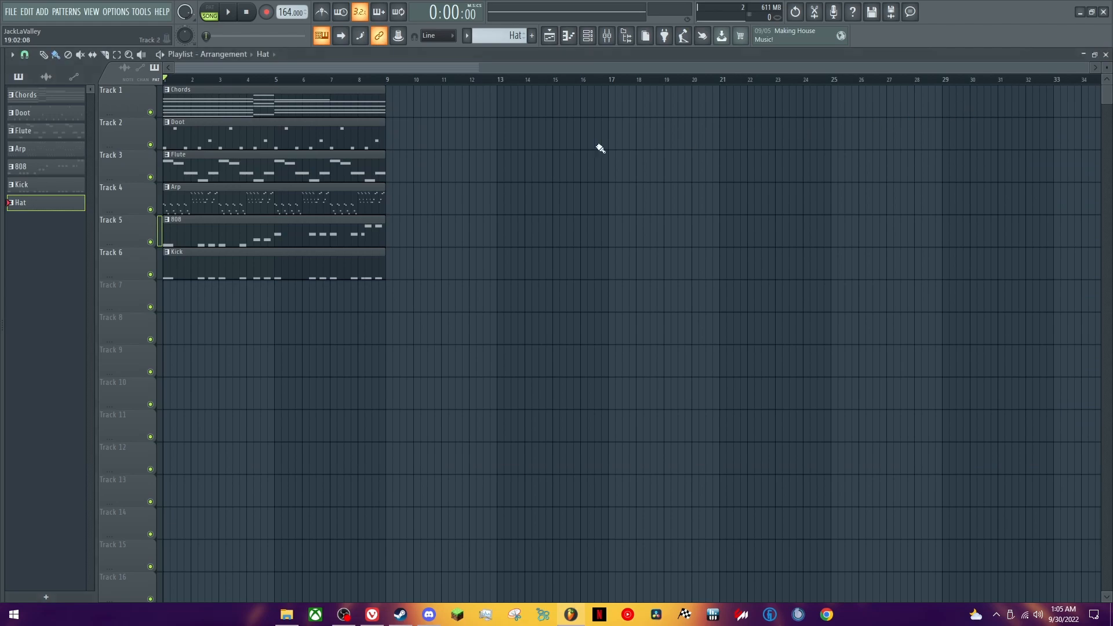
{"action": "left_click", "coordinate": [167, 291]}
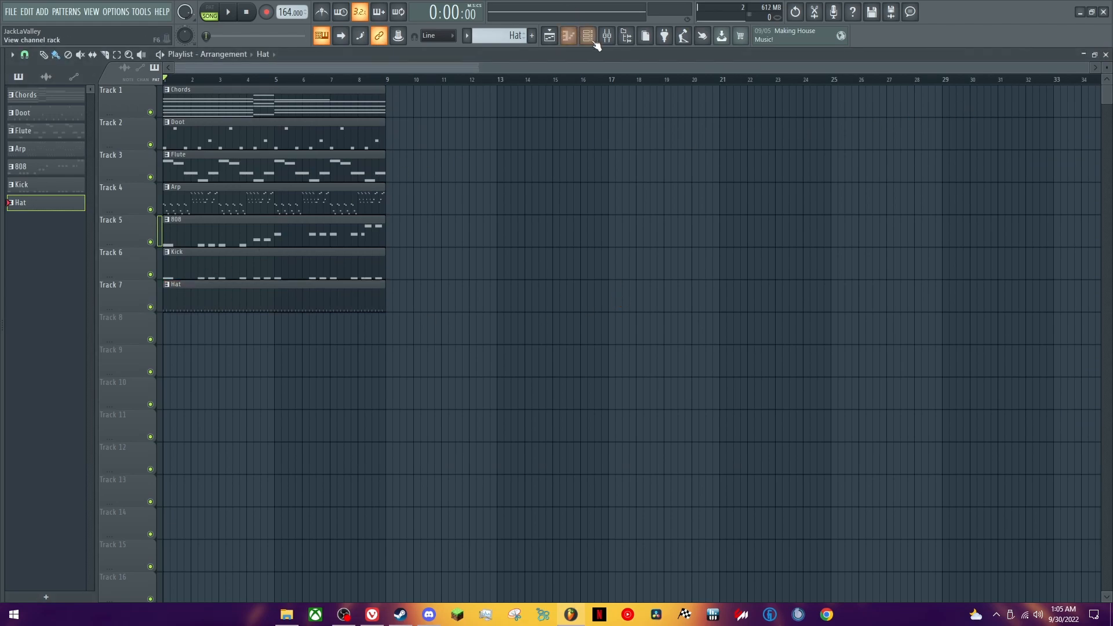
- Create a new pattern and put nm - lwh clap hits on step 9 of each of bars 1 to 4
{"action": "left_click", "coordinate": [532, 35]}
{"action": "left_click", "coordinate": [481, 272]}
{"action": "left_click", "coordinate": [629, 272]}
{"action": "left_click", "coordinate": [778, 272]}
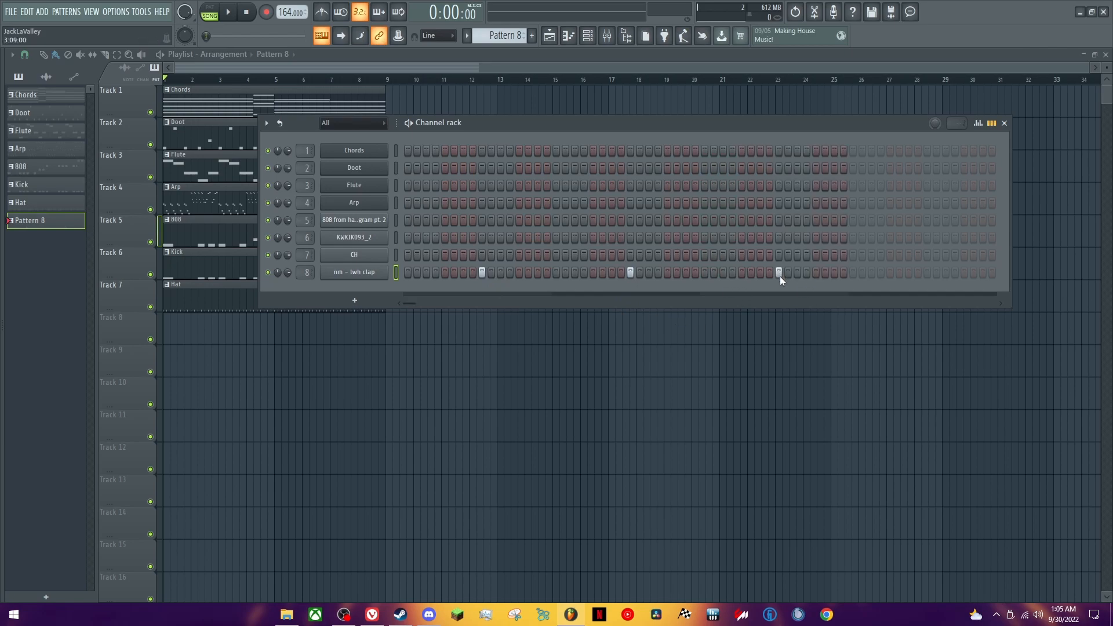
{"action": "right_click", "coordinate": [383, 272]}
{"action": "left_click", "coordinate": [411, 274]}
{"action": "left_click_drag", "start_coordinate": [831, 246], "coordinate": [442, 293]}
{"action": "left_click", "coordinate": [1105, 54]}
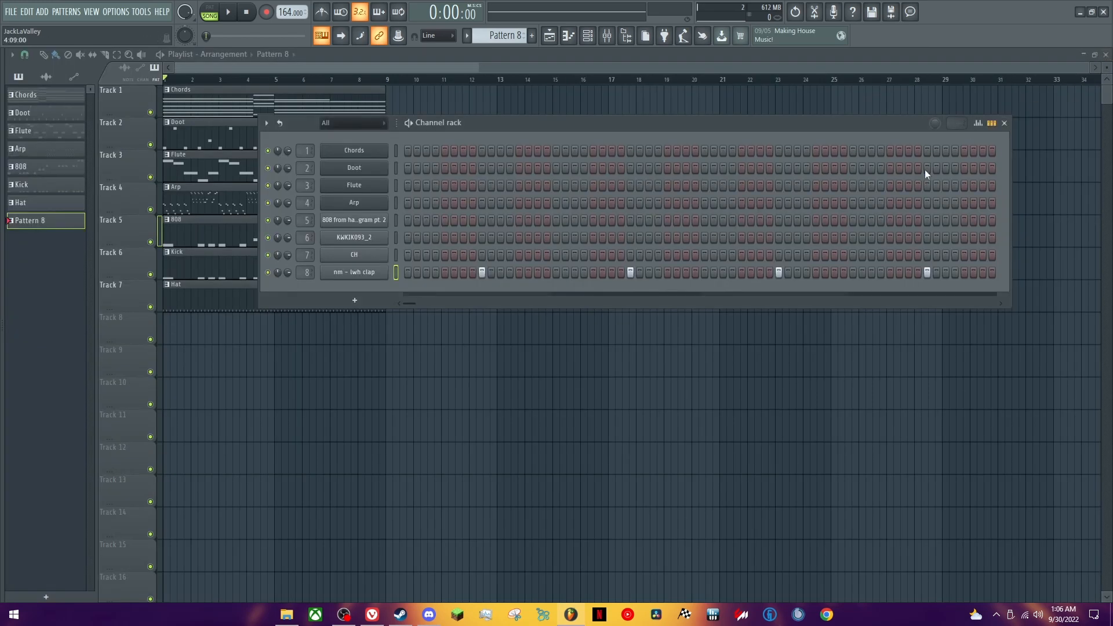
- Place the Pattern 8 clap clip on Track 8 at bar 1 and play the full loop
{"action": "key", "text": "F6"}
{"action": "left_click", "coordinate": [163, 333]}
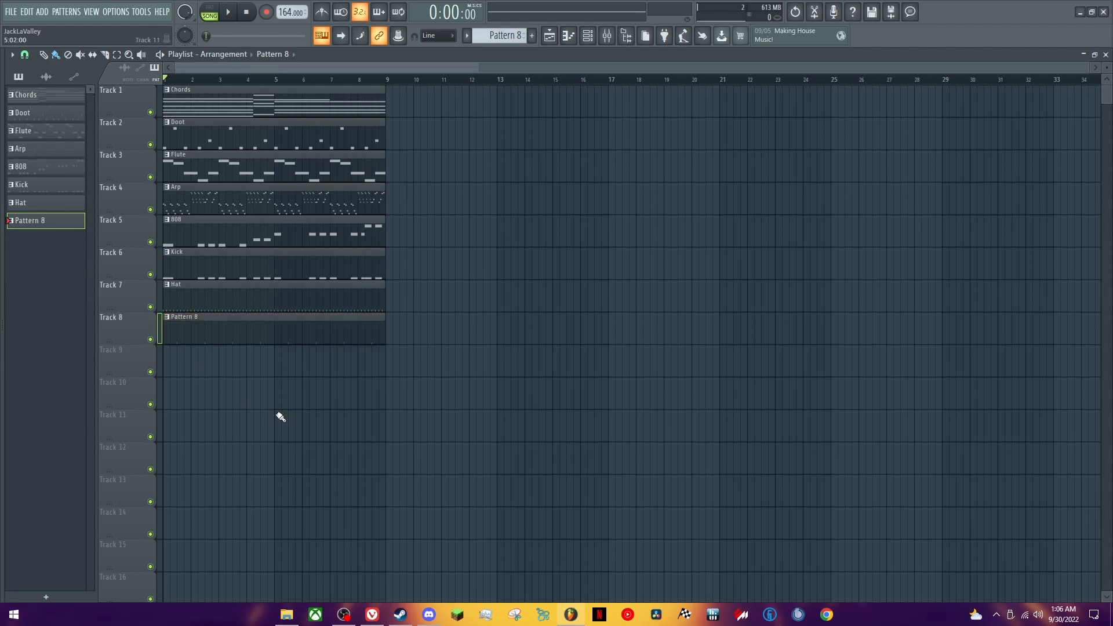
{"action": "key", "text": "space"}
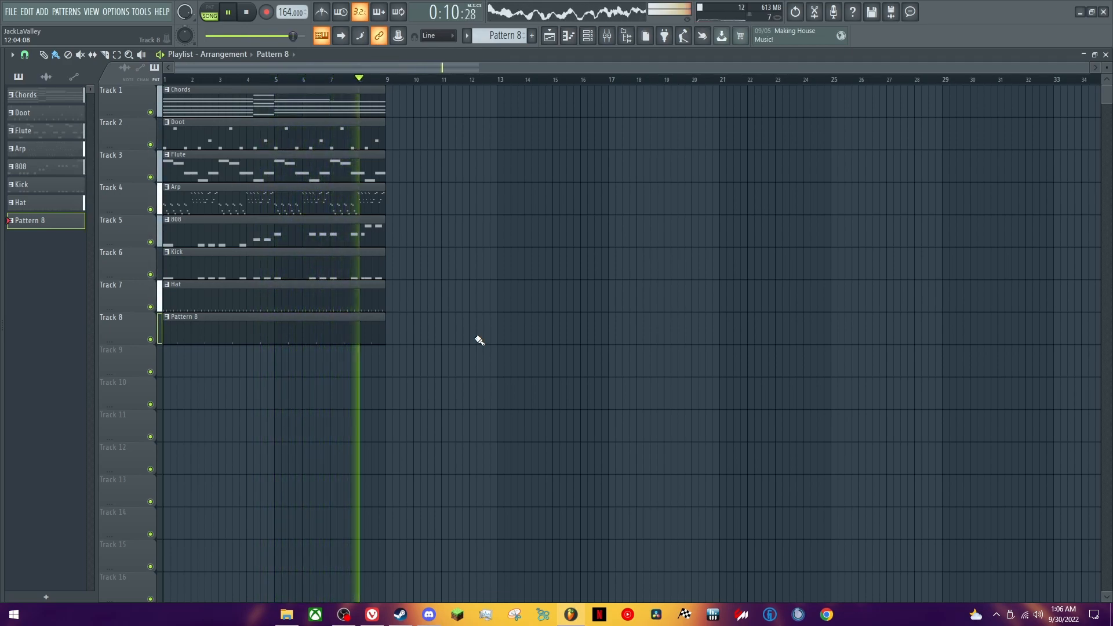
- Add Fruity Fast Dist to the 808's mixer track, Insert 5, adjust its threshold and audition it with the beat
{"action": "left_click", "coordinate": [607, 36]}
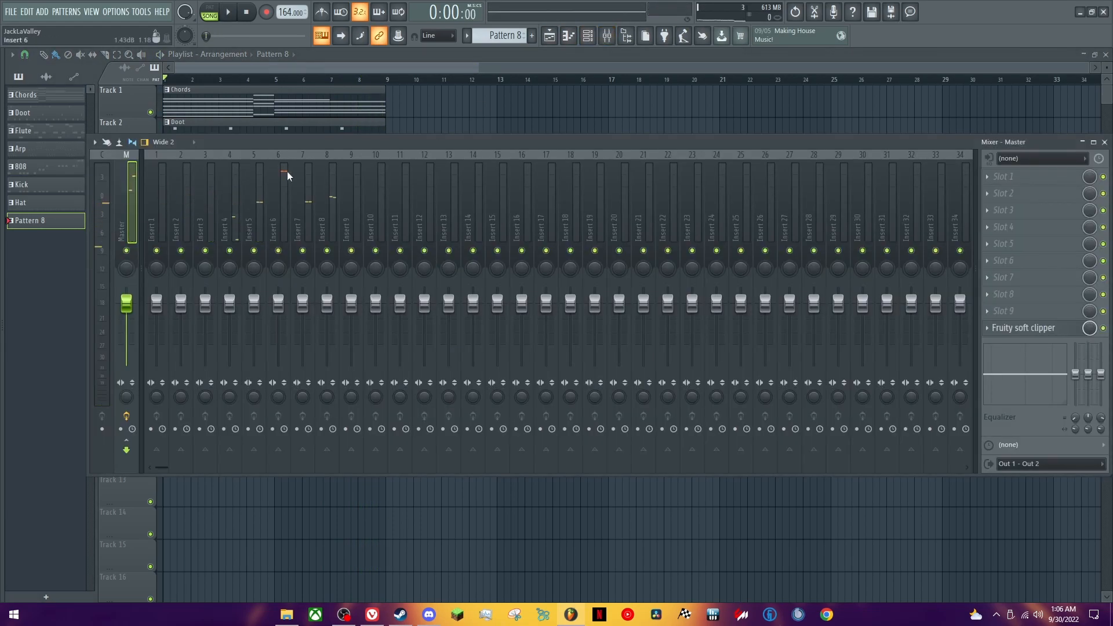
{"action": "left_click", "coordinate": [587, 36]}
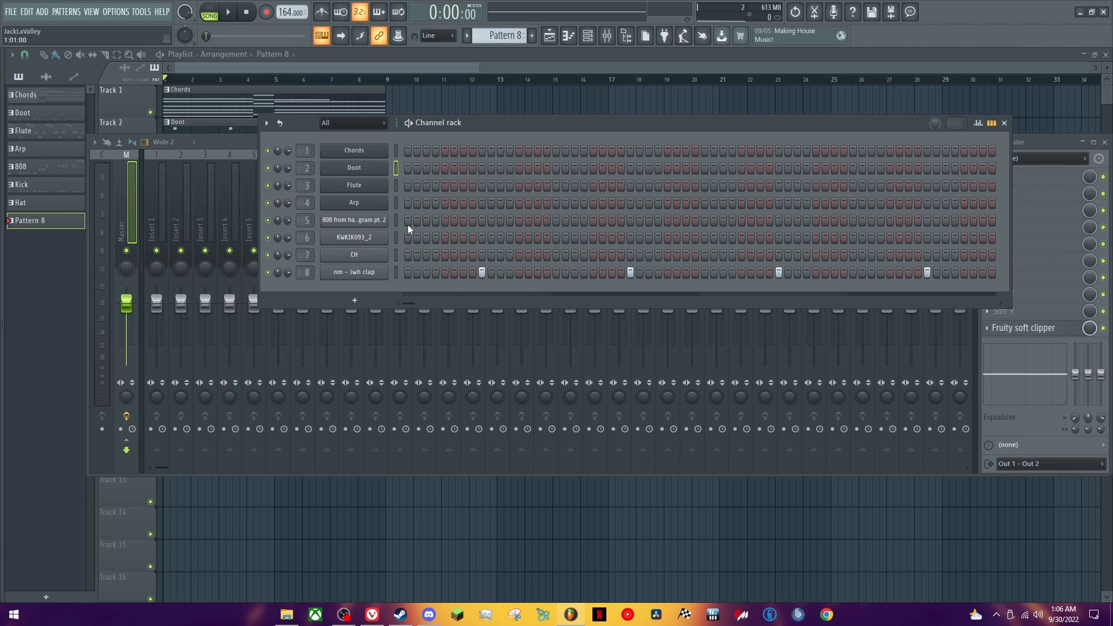
{"action": "left_click", "coordinate": [234, 211]}
{"action": "left_click", "coordinate": [249, 209]}
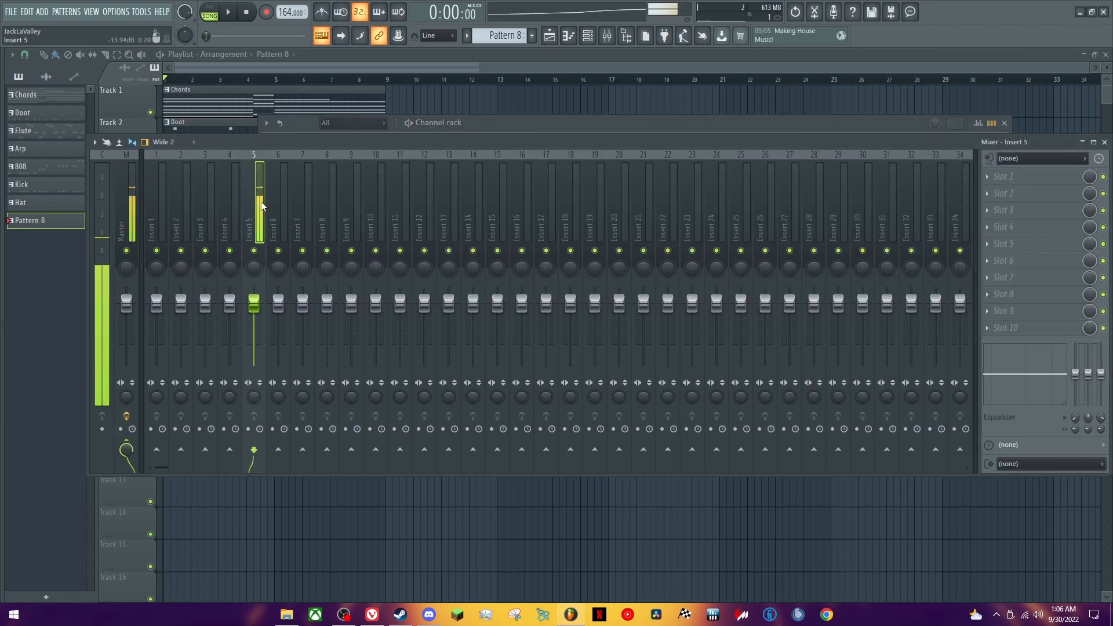
{"action": "left_click", "coordinate": [1025, 192]}
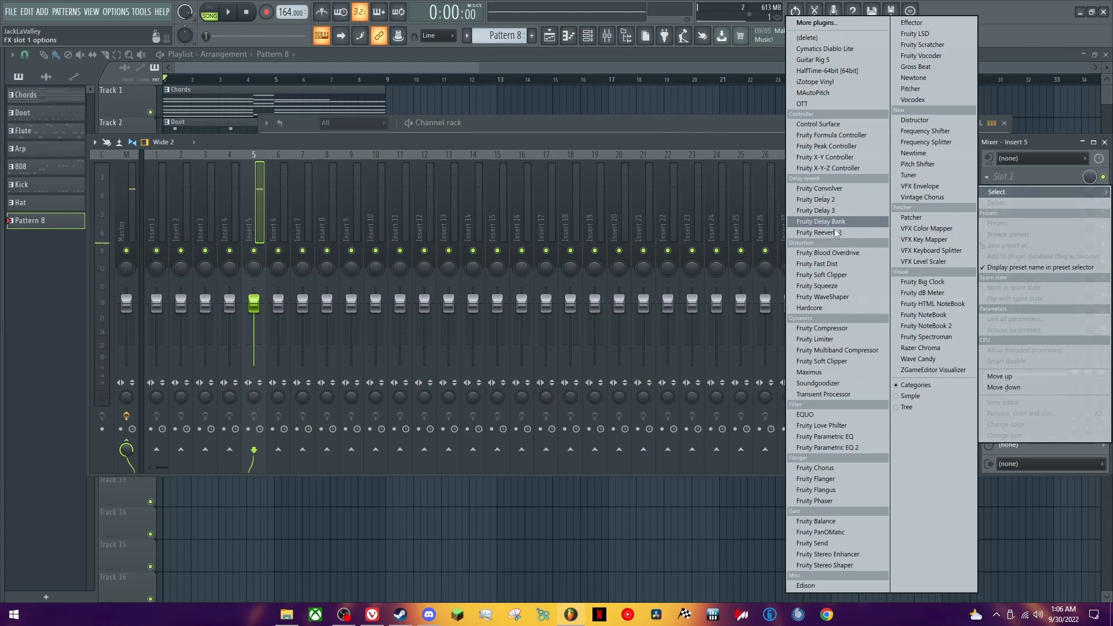
{"action": "left_click", "coordinate": [836, 265]}
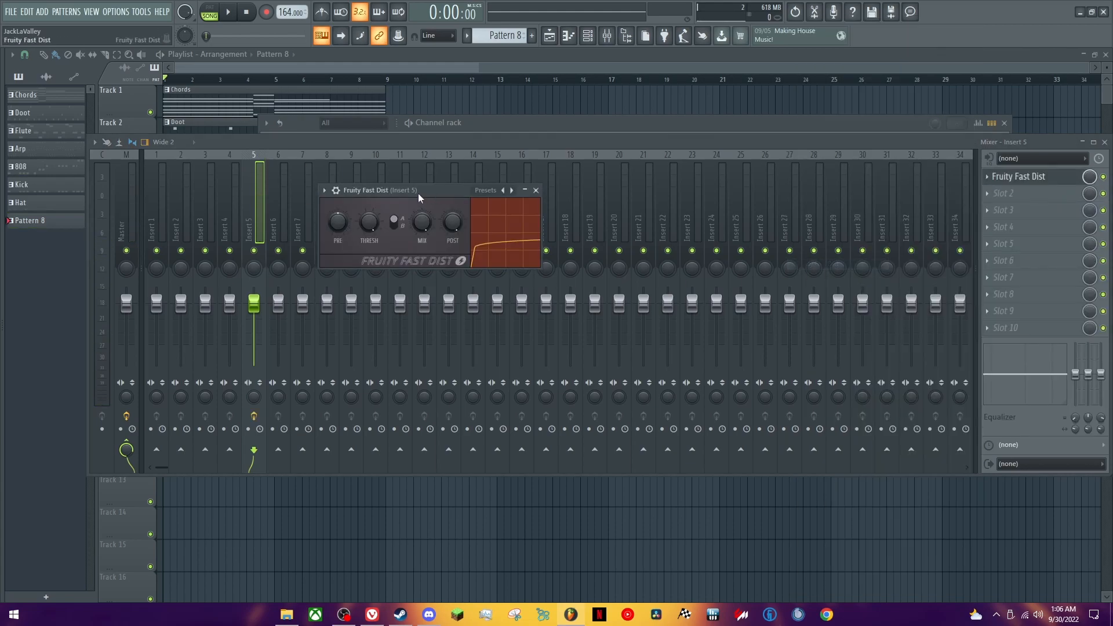
{"action": "left_click_drag", "start_coordinate": [362, 225], "coordinate": [362, 243]}
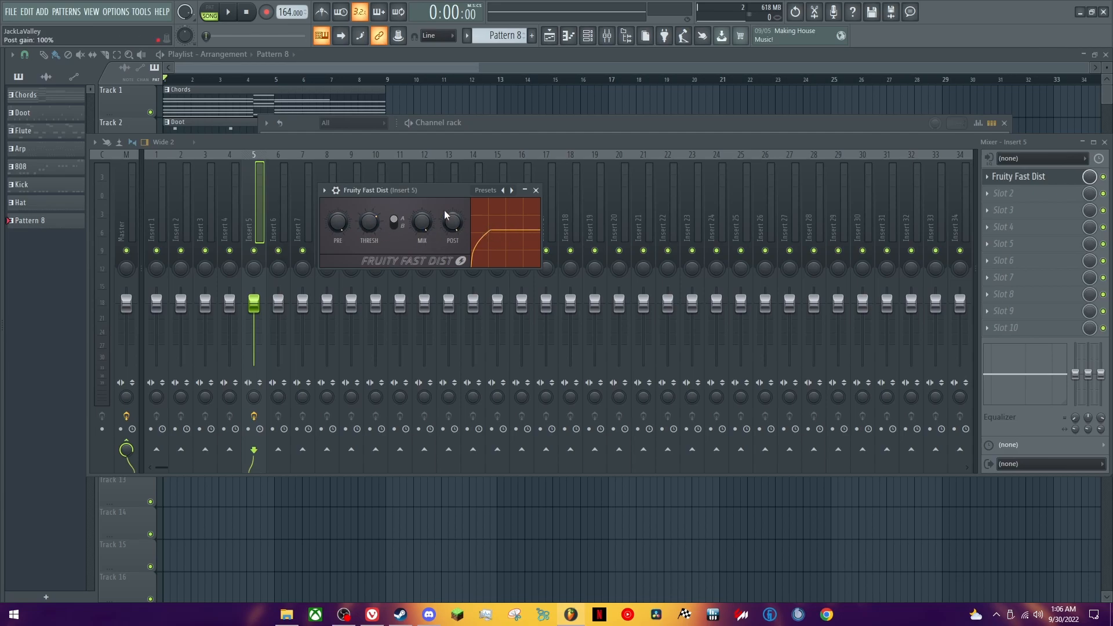
{"action": "key", "text": "space"}
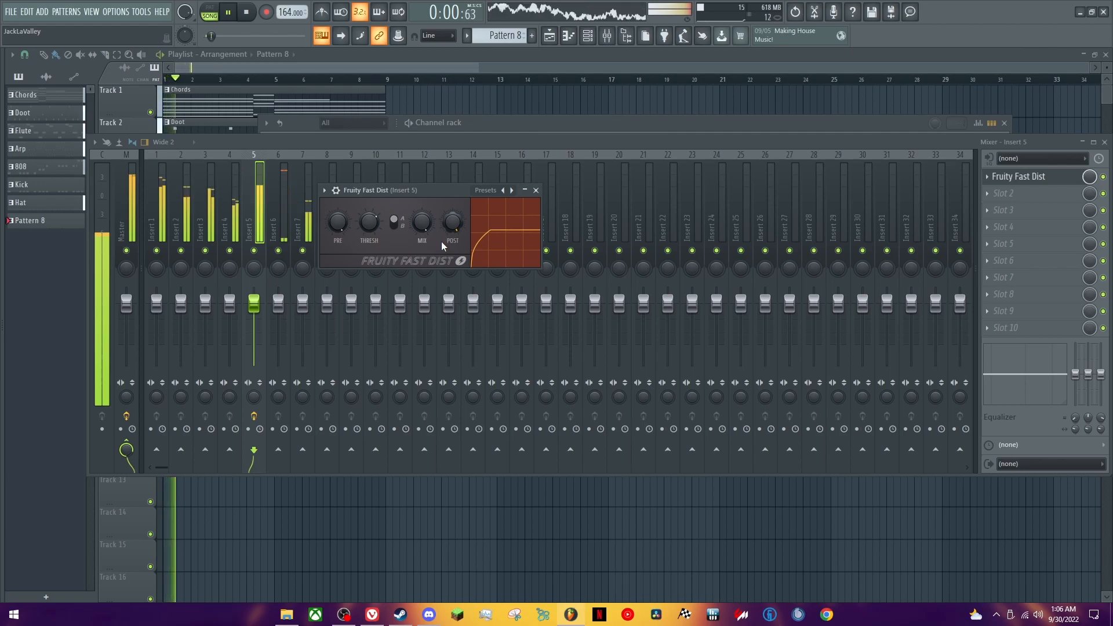
{"action": "left_click", "coordinate": [536, 190]}
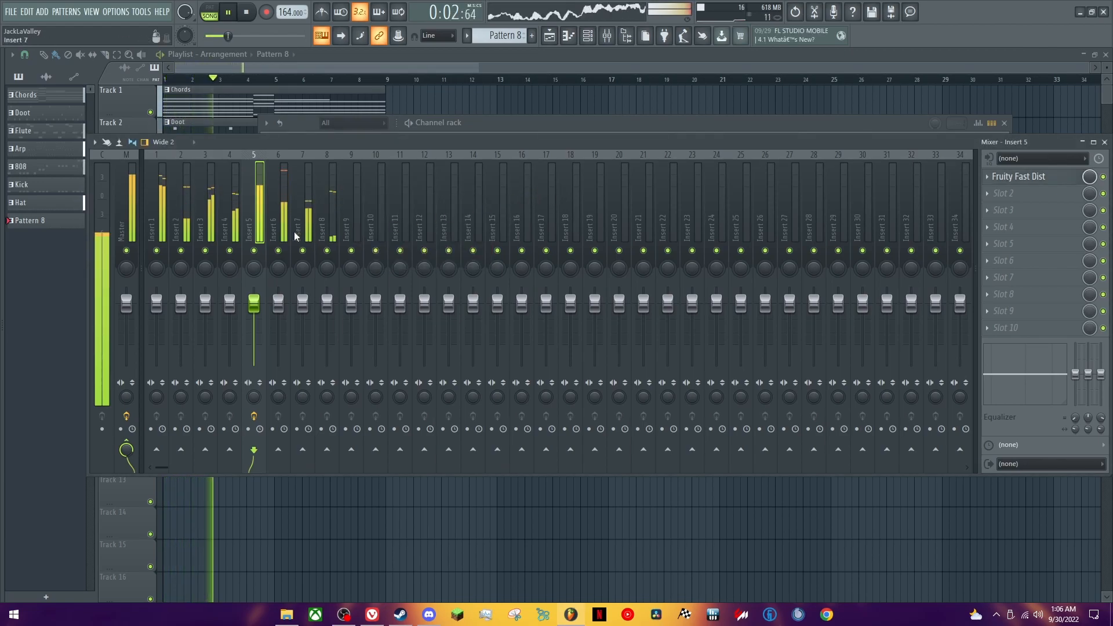
- Route the kick's Insert 6 to Insert 5 with the send level at 0%
{"action": "key", "text": "space"}
{"action": "left_click", "coordinate": [280, 205]}
{"action": "left_click", "coordinate": [253, 449]}
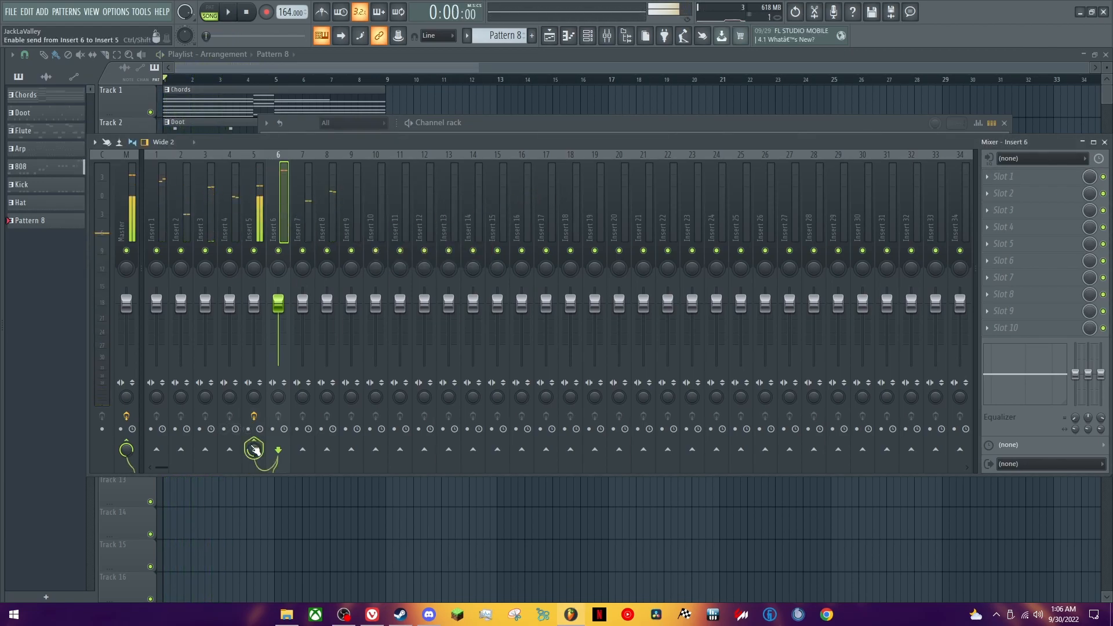
{"action": "left_click_drag", "start_coordinate": [253, 450], "coordinate": [253, 475]}
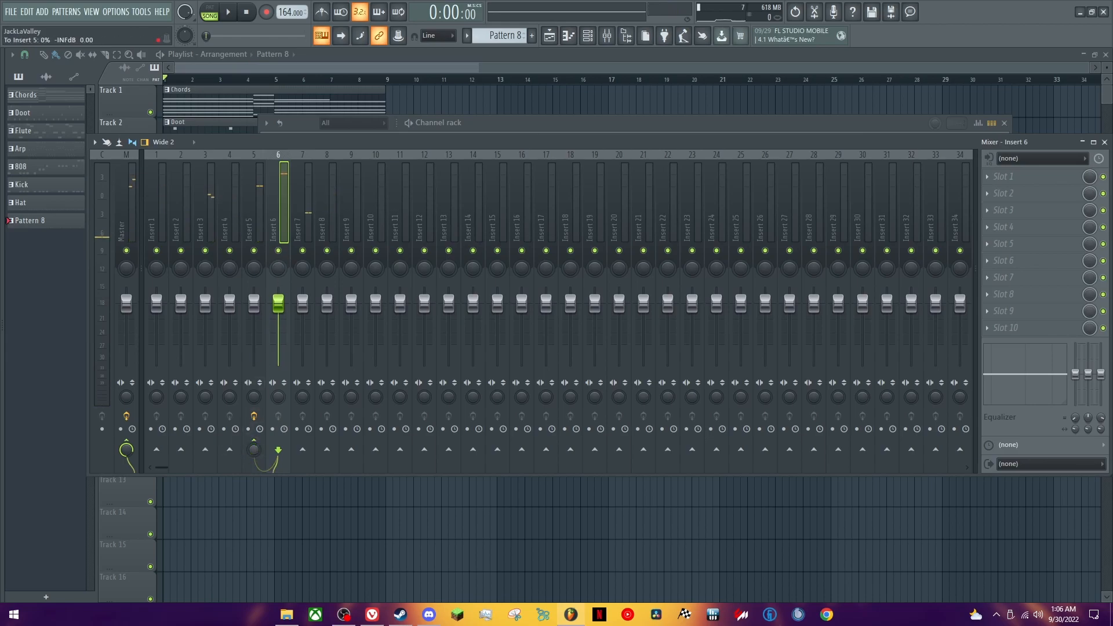
- Add Fruity Limiter to slot 10 of Insert 5 in compressor mode, sidechained to Insert 6, with a lowered threshold and 3.6:1 ratio
{"action": "left_click", "coordinate": [259, 204]}
{"action": "left_click", "coordinate": [1005, 328]}
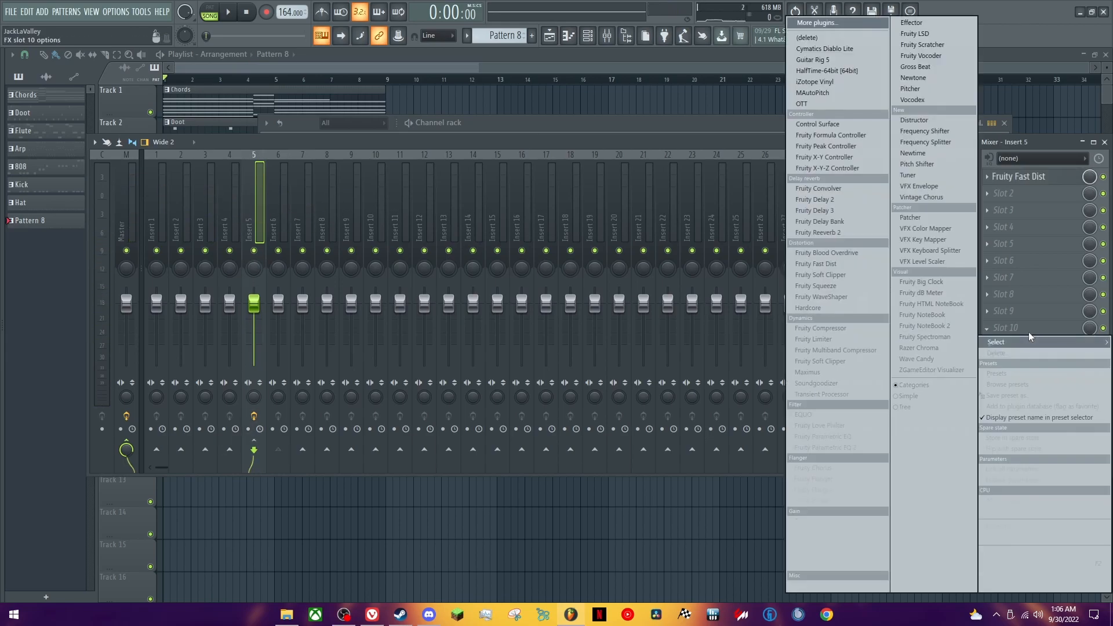
{"action": "left_click", "coordinate": [817, 339]}
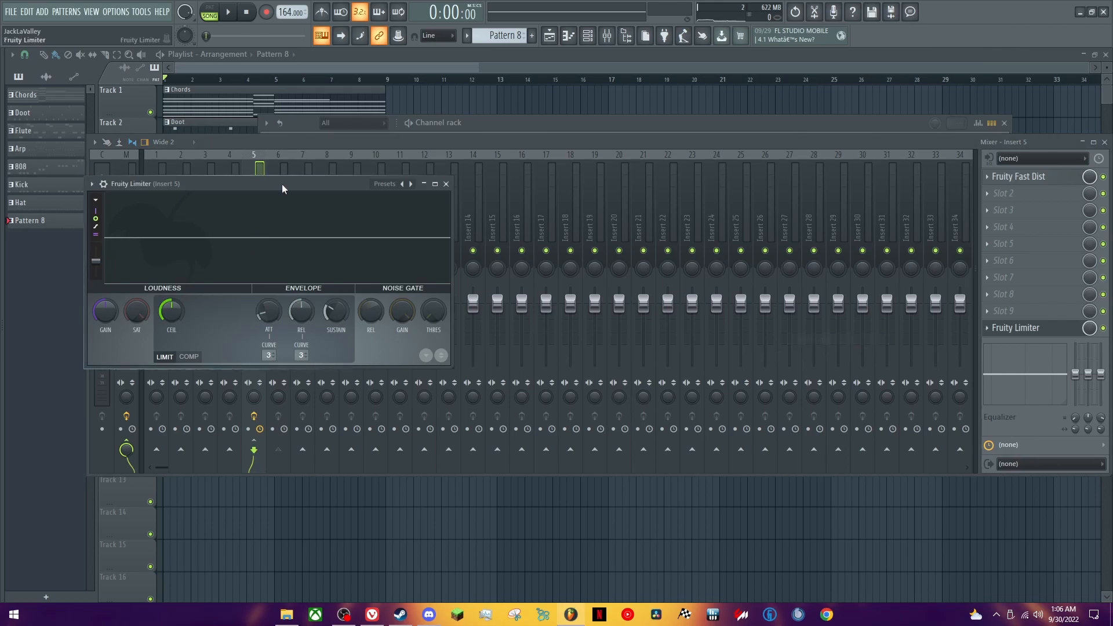
{"action": "left_click", "coordinate": [417, 353]}
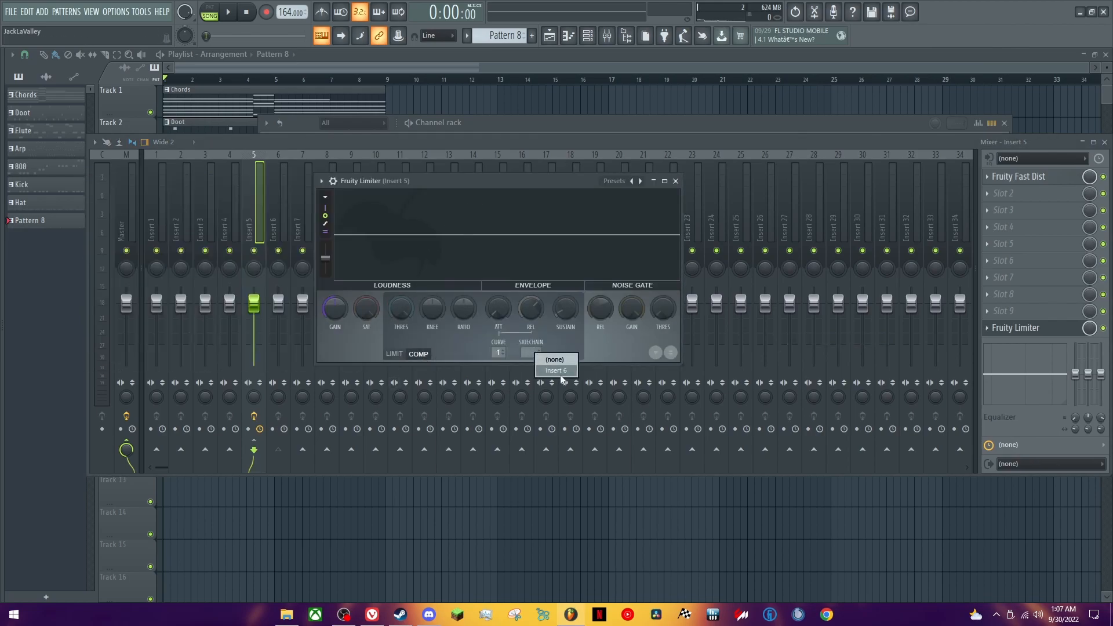
{"action": "left_click_drag", "start_coordinate": [401, 308], "coordinate": [400, 345]}
{"action": "left_click_drag", "start_coordinate": [464, 308], "coordinate": [464, 290]}
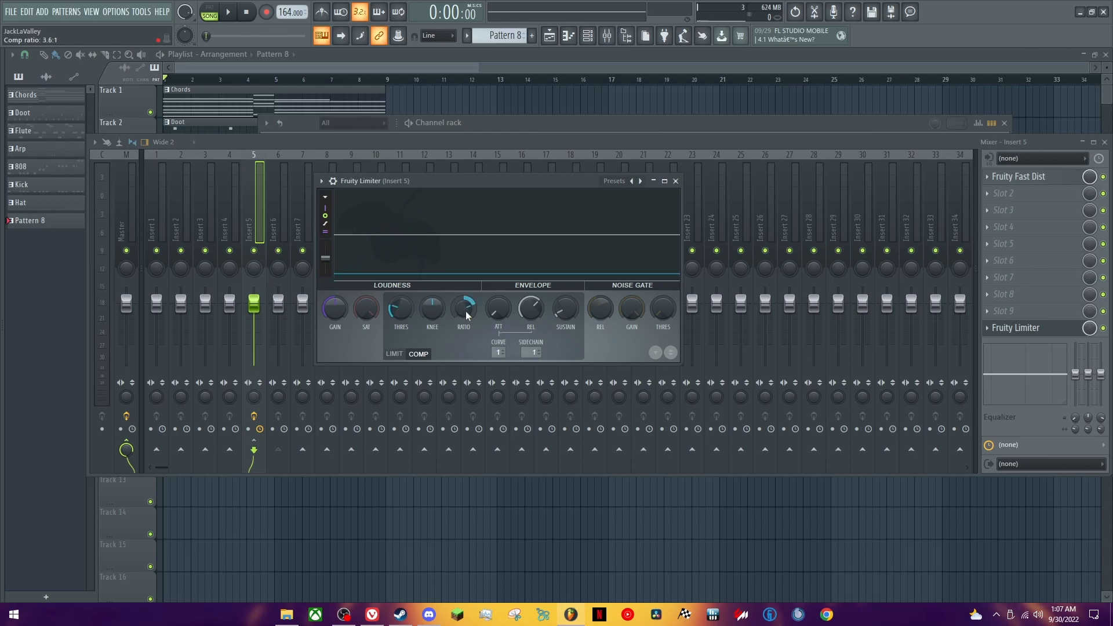
{"action": "left_click", "coordinate": [675, 181]}
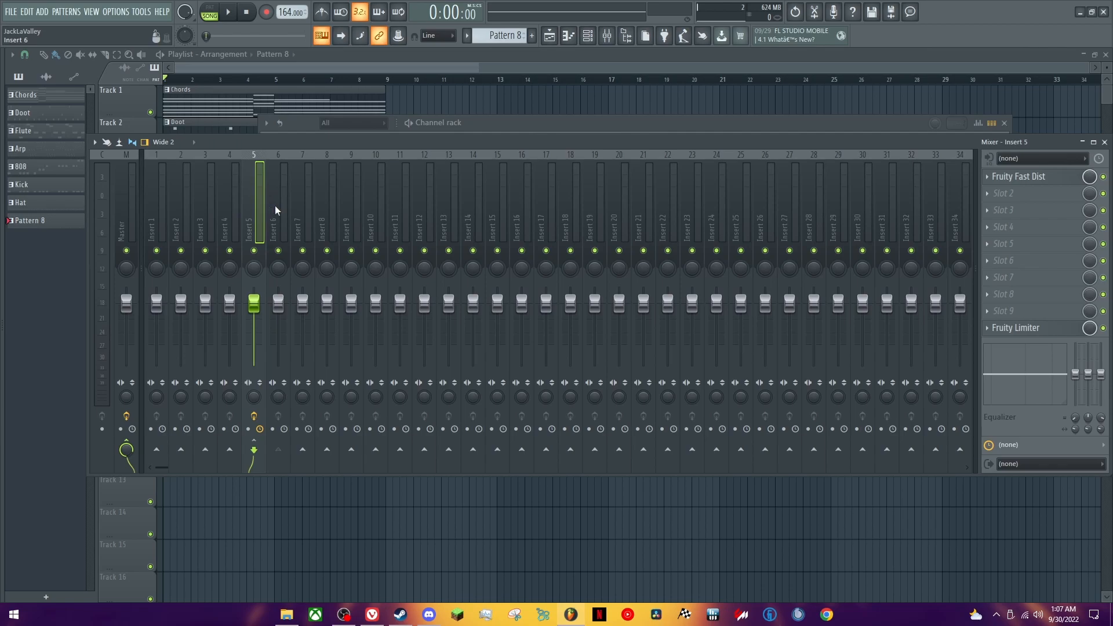
{"action": "key", "text": "space"}
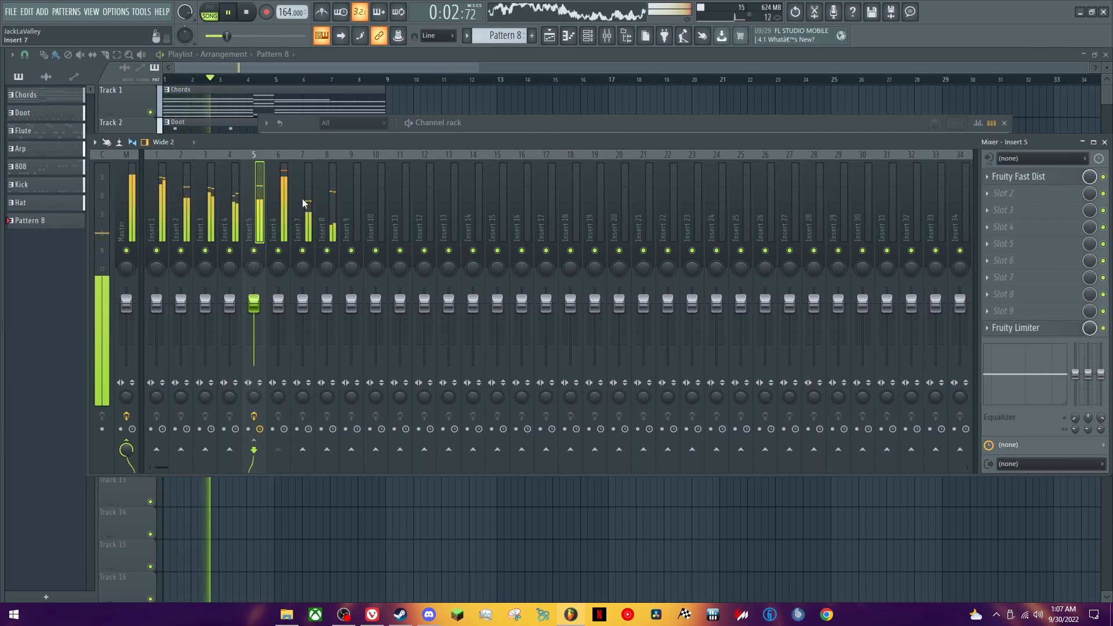
- Refine Insert 5's Fruity Limiter with a slightly higher threshold, about 73 ms release and 1.7 dB gain, and play the beat
{"action": "left_click", "coordinate": [1043, 334]}
{"action": "key", "text": "space"}
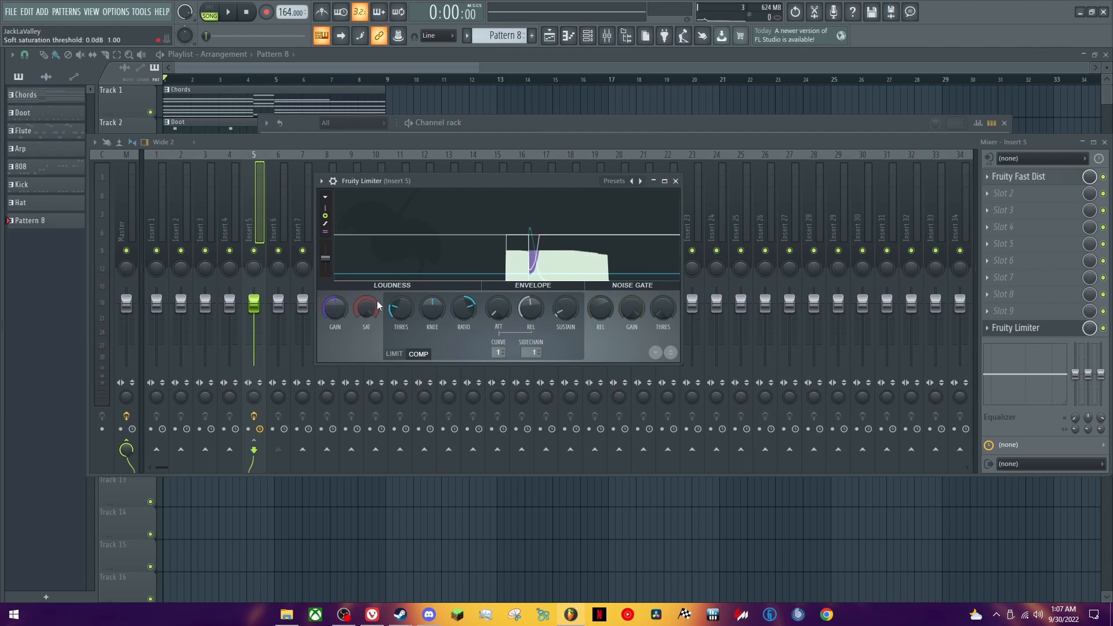
{"action": "scroll", "coordinate": [401, 308], "scroll_direction": "up", "scroll_amount": 3}
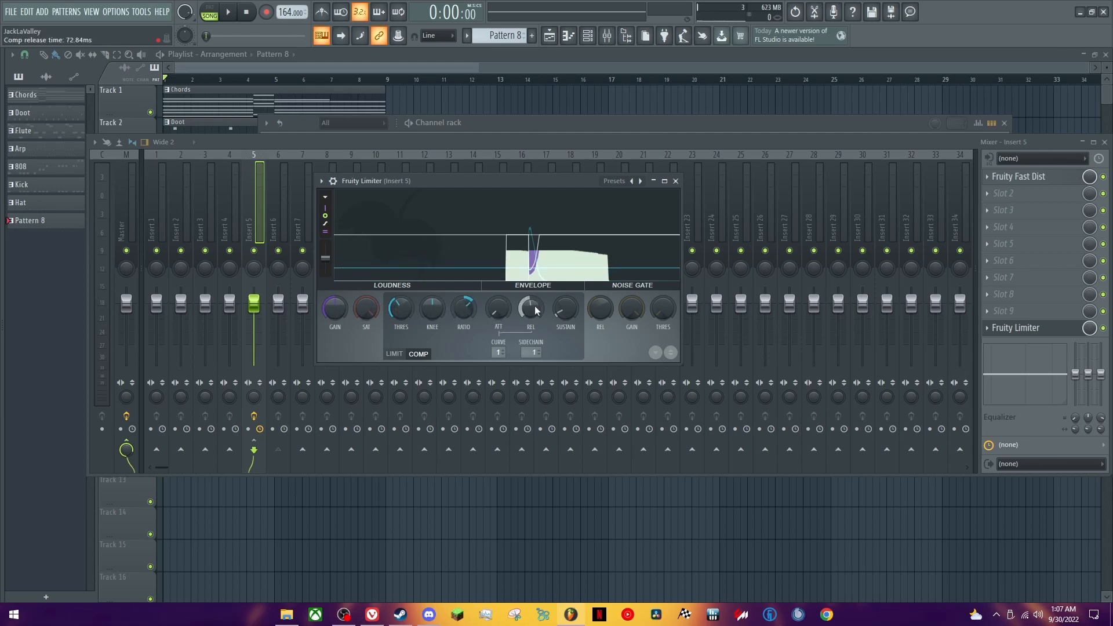
{"action": "left_click_drag", "start_coordinate": [335, 308], "coordinate": [335, 282]}
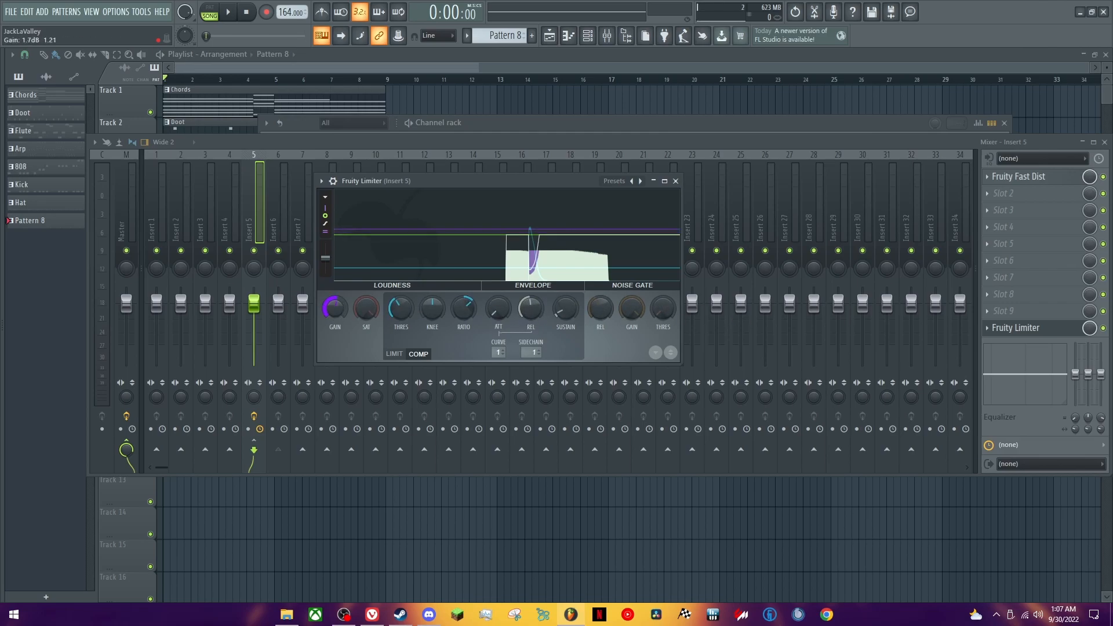
{"action": "key", "text": "space"}
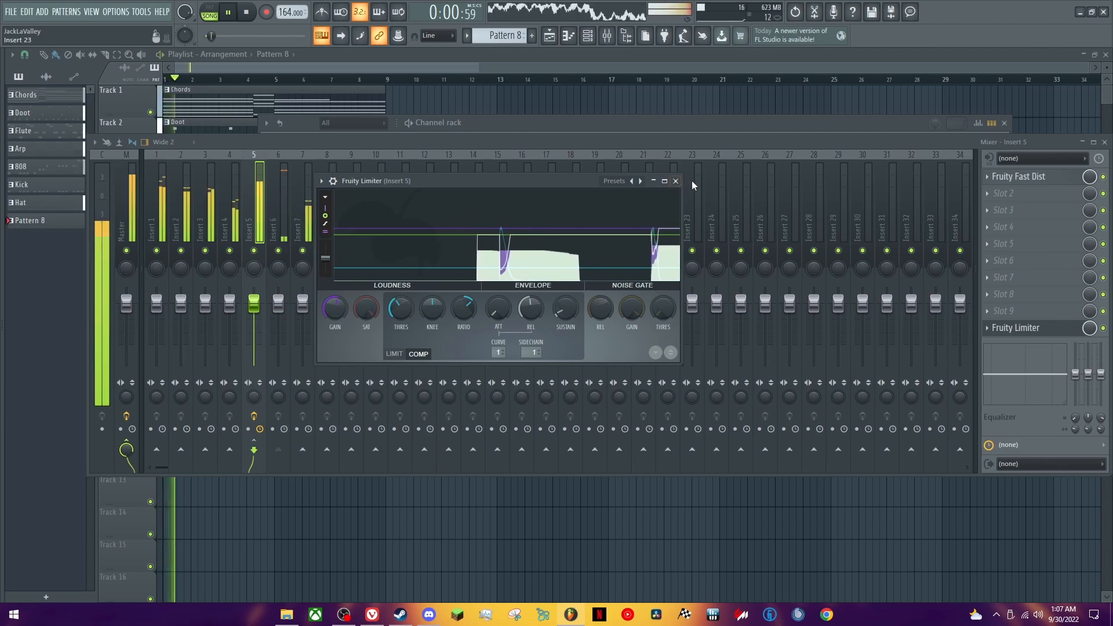
{"action": "left_click", "coordinate": [675, 181]}
{"action": "key", "text": "F5"}
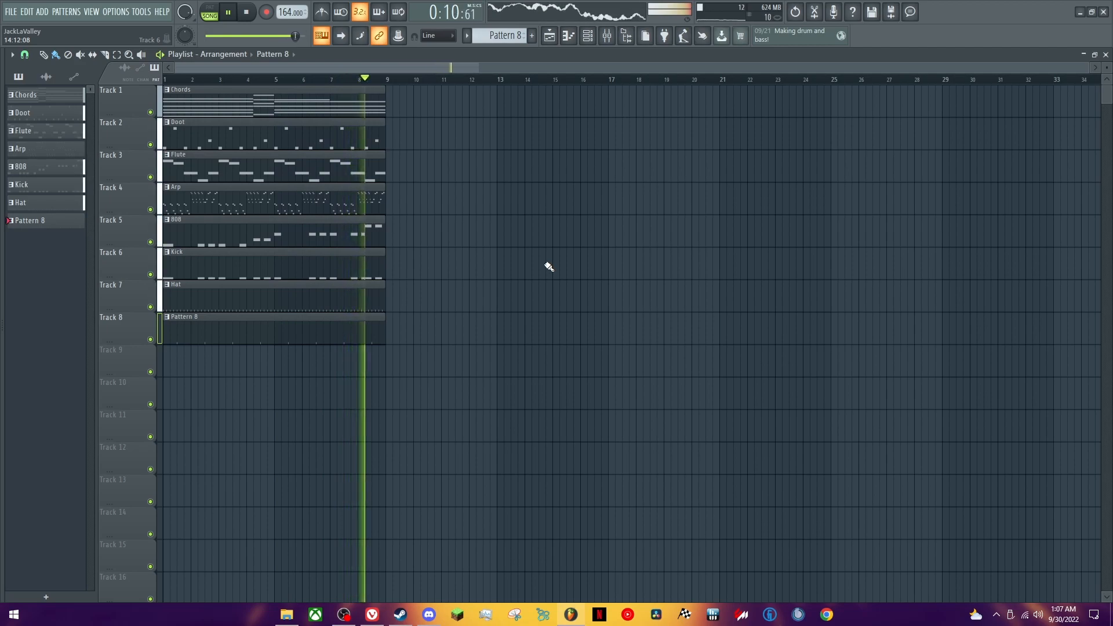
{"action": "key", "text": "space"}
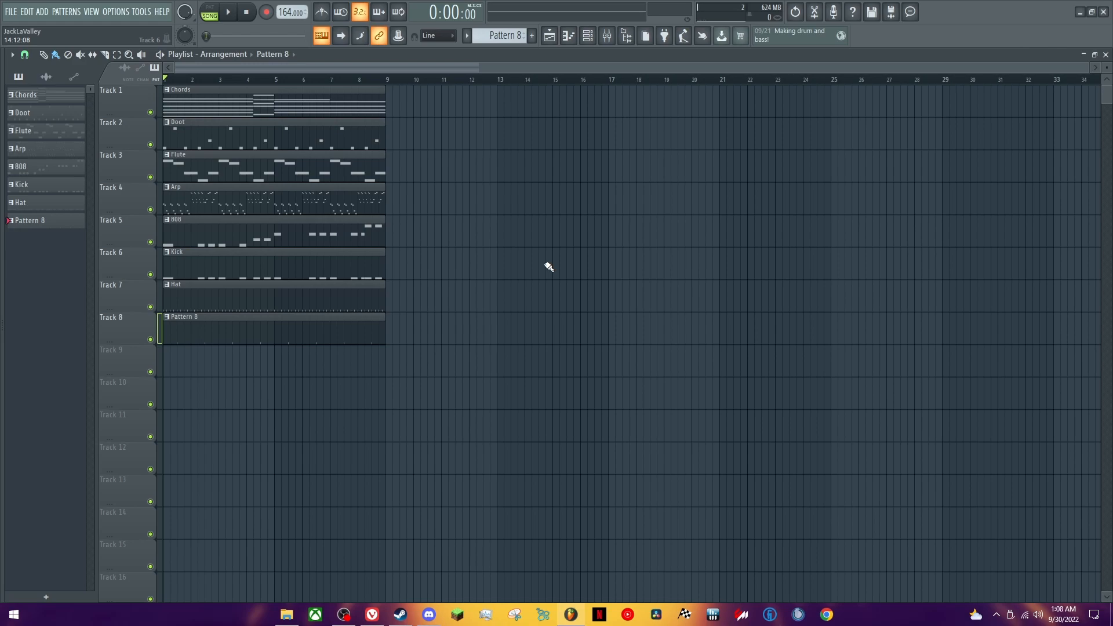
- Set the mixer volumes of Insert 5 to 1.2 dB, Insert 6 to -2.4 dB and Insert 2 to -6.3 dB
{"action": "left_click", "coordinate": [607, 35]}
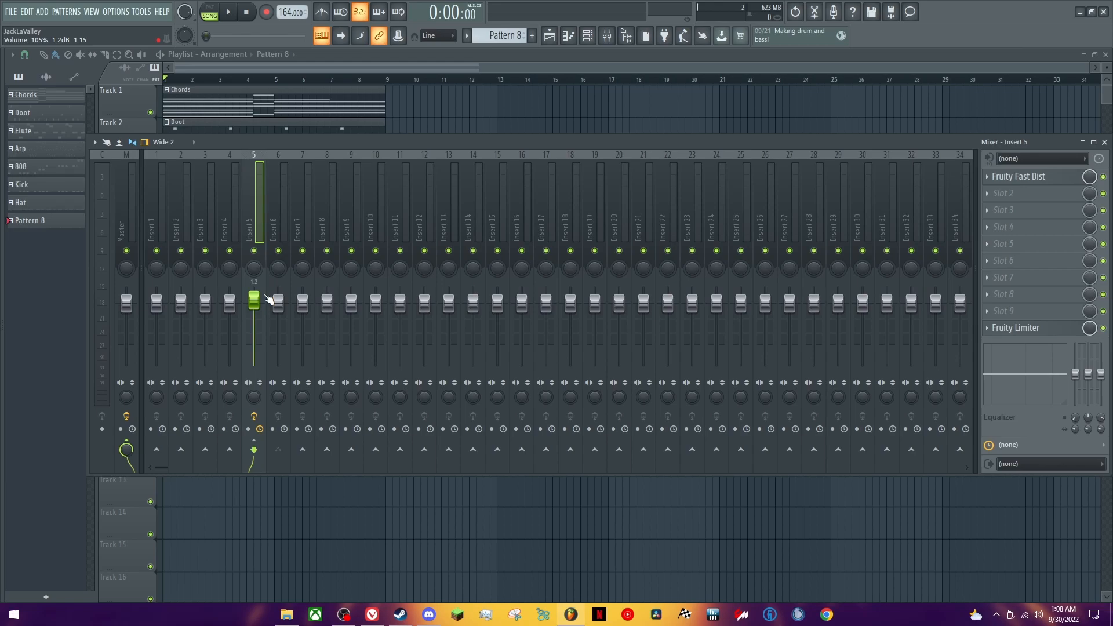
{"action": "left_click_drag", "start_coordinate": [278, 307], "coordinate": [278, 309]}
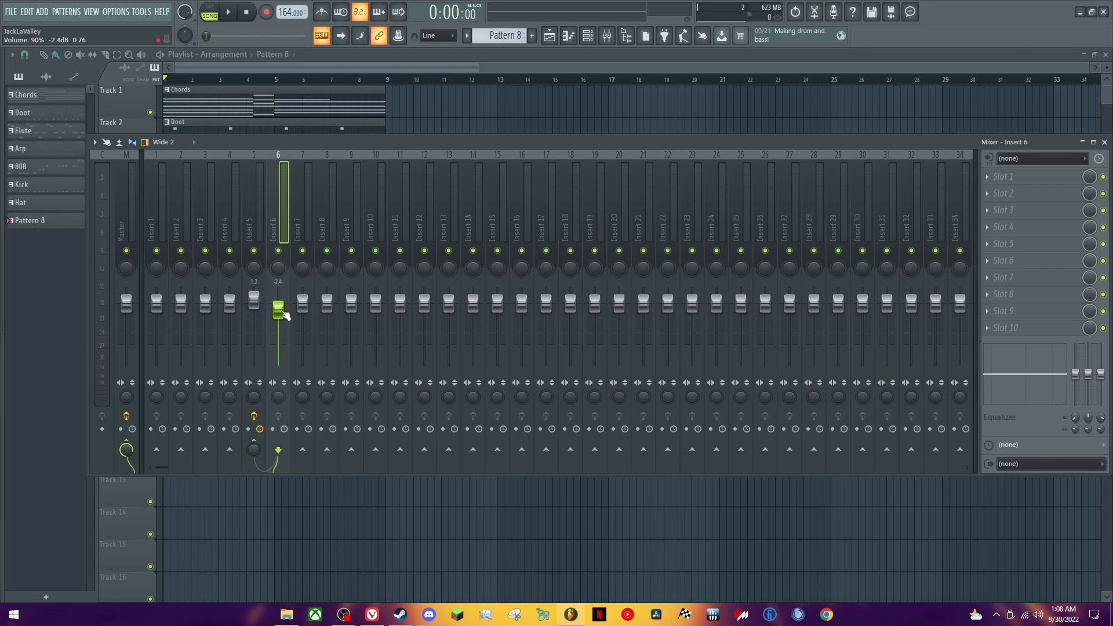
{"action": "left_click", "coordinate": [590, 37]}
{"action": "left_click", "coordinate": [591, 37]}
{"action": "left_click_drag", "start_coordinate": [186, 304], "coordinate": [186, 313]}
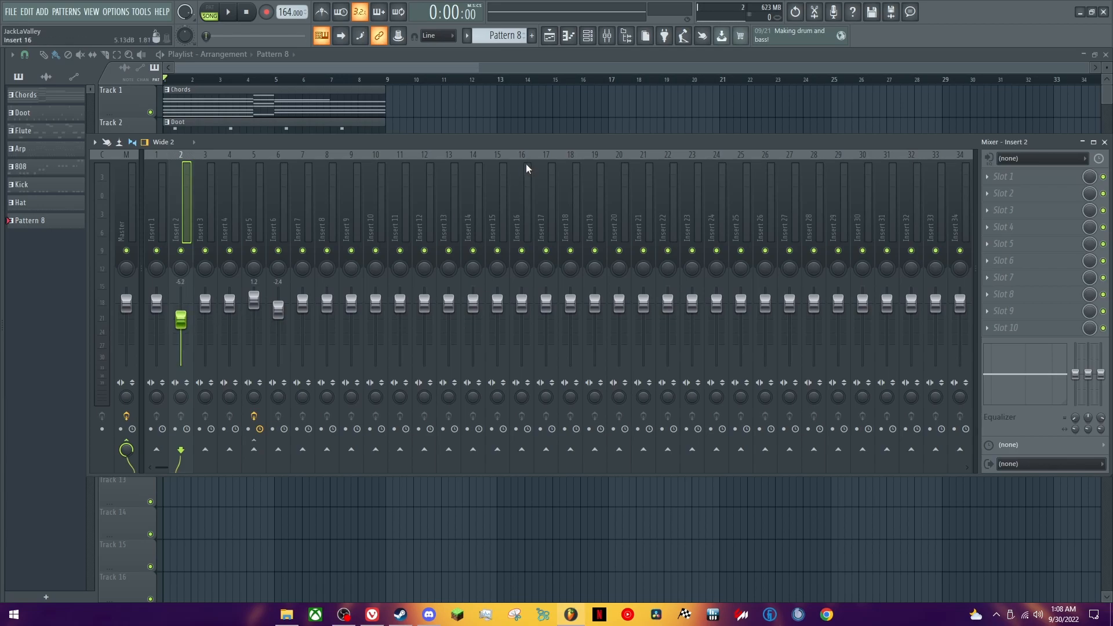
{"action": "key", "text": "F9"}
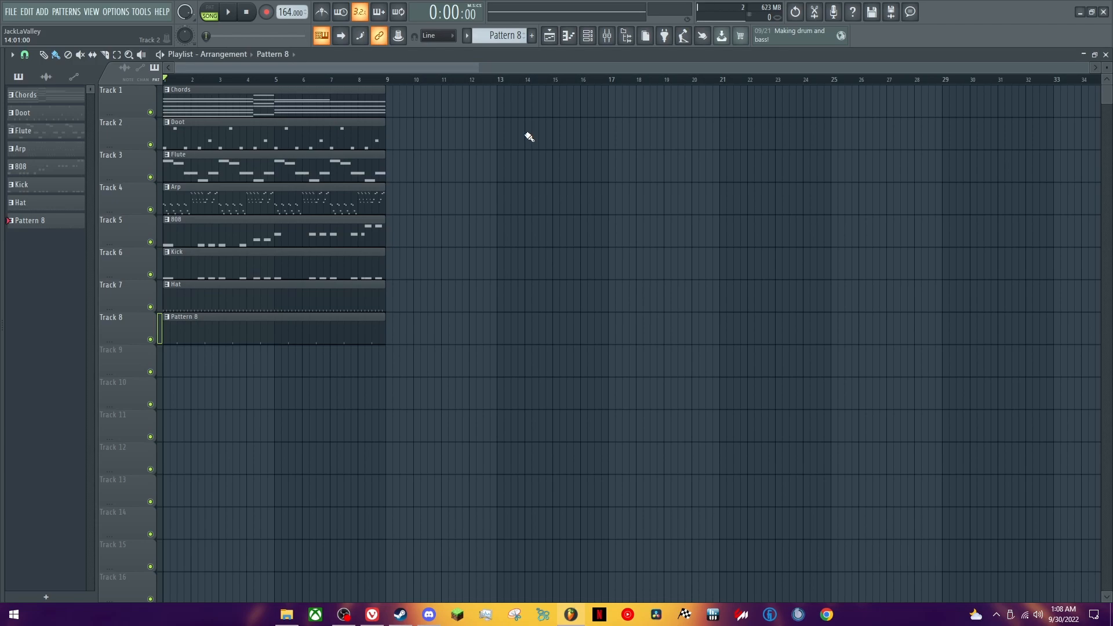
- Delete the clips on Tracks 2 to 8 from the playlist, keeping only the Chords clip
{"action": "scroll", "coordinate": [412, 203], "scroll_direction": "up", "scroll_amount": 2, "text": "ctrl"}
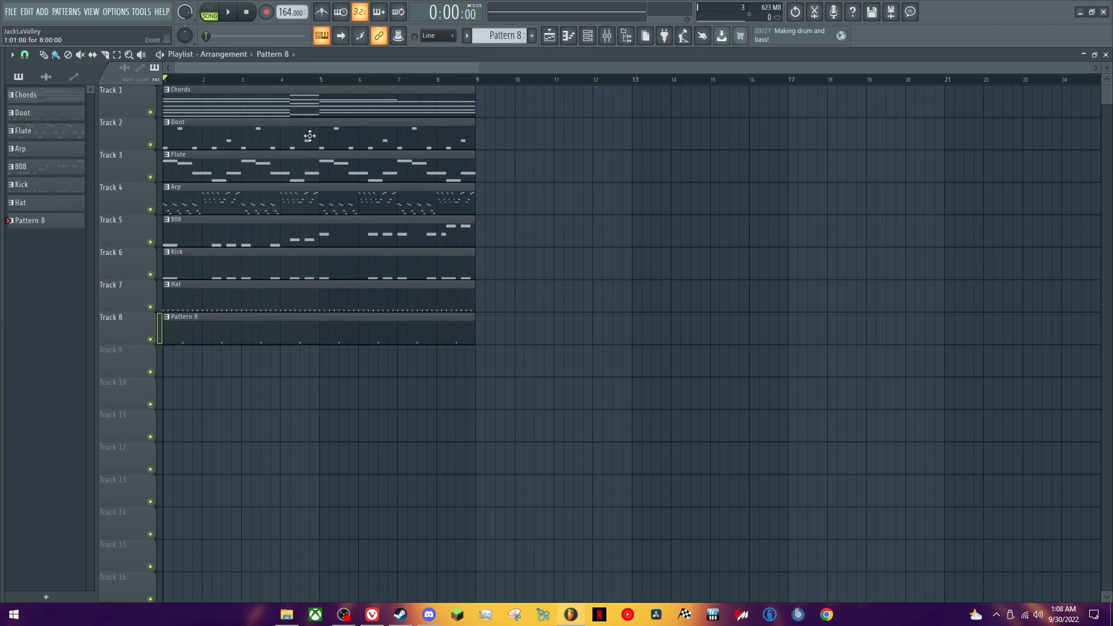
{"action": "left_click_drag", "start_coordinate": [211, 132], "coordinate": [186, 354]}
{"action": "key", "text": "Delete"}
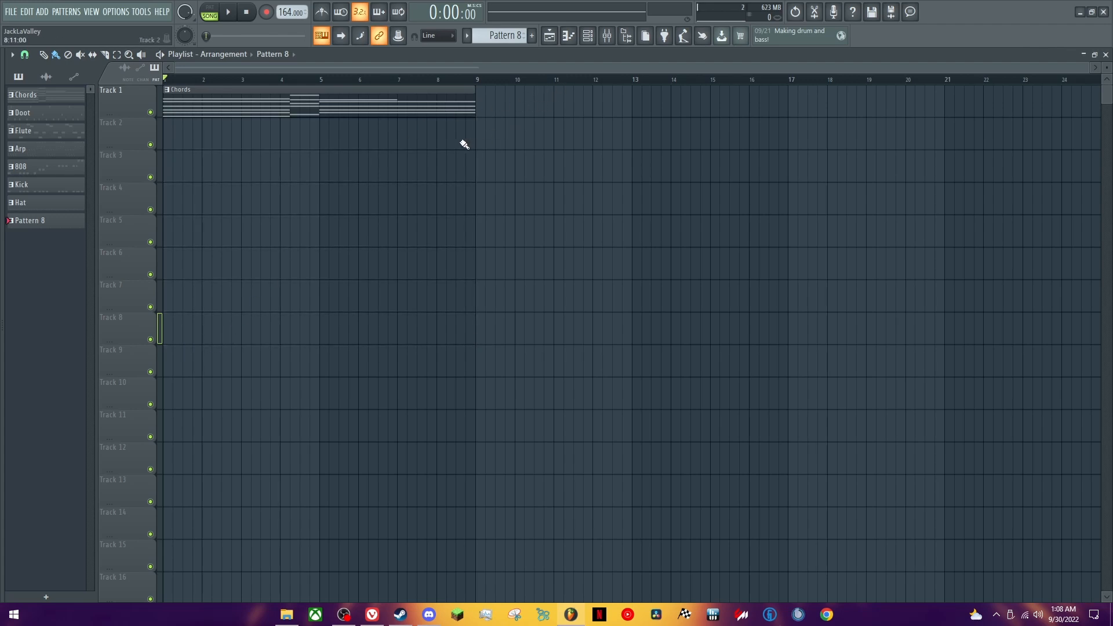
- Duplicate the Chords clip end to end along Track 1 up to bar 113
{"action": "key", "text": "ctrl+a"}
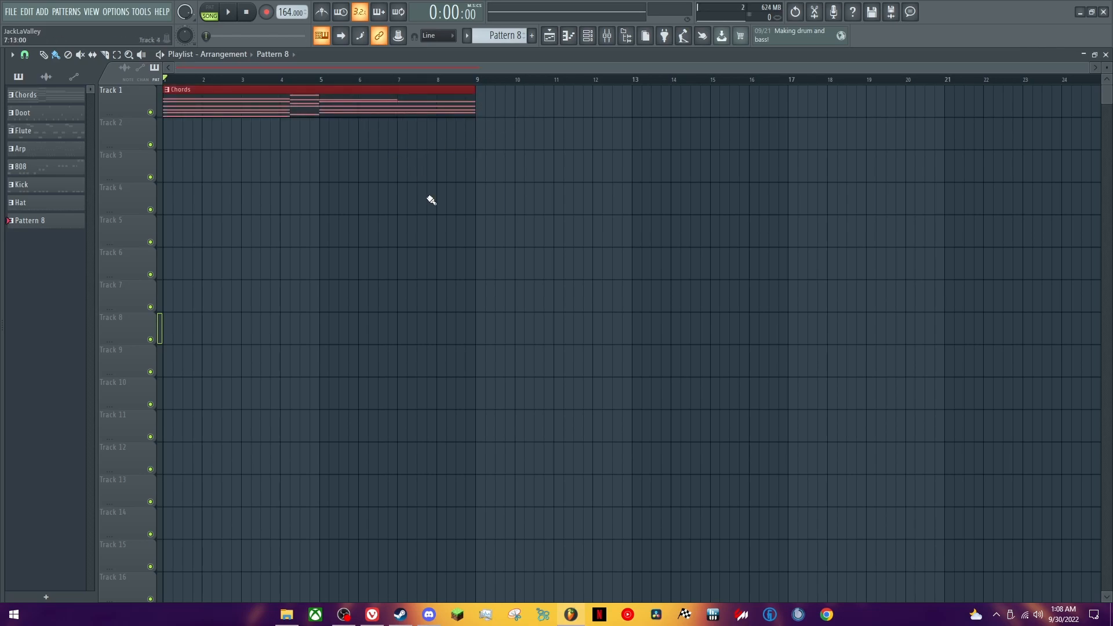
{"action": "key", "text": "ctrl+b"}
{"action": "key", "text": "ctrl+b"}
{"action": "key", "text": "ctrl+b"}
{"action": "key", "text": "ctrl+b"}
{"action": "key", "text": "ctrl+b"}
{"action": "scroll", "coordinate": [432, 200], "scroll_direction": "down", "scroll_amount": 4}
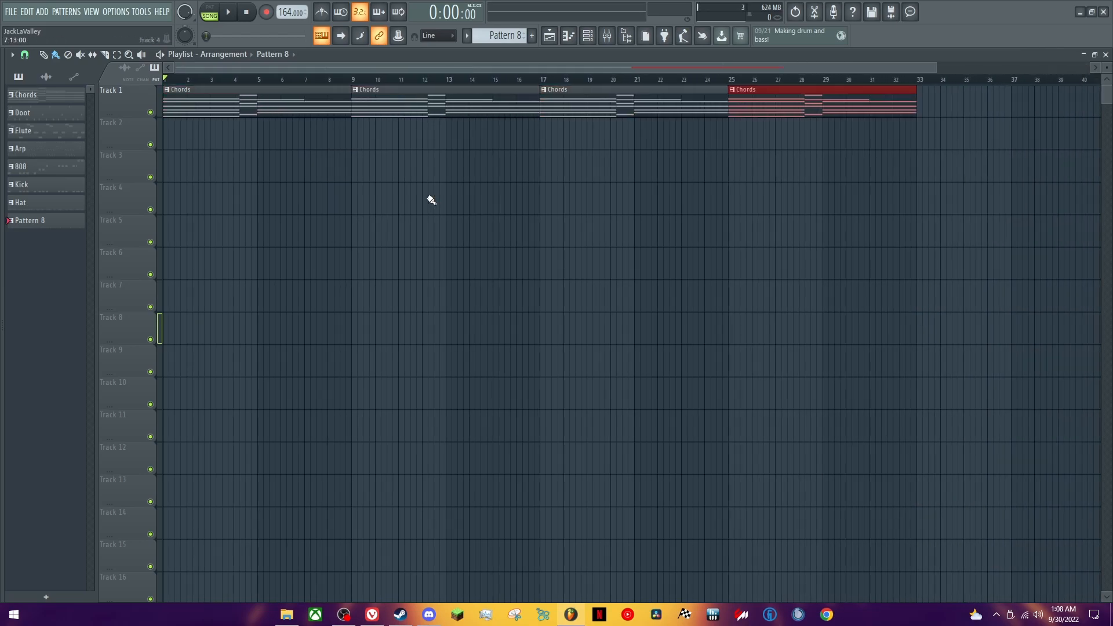
{"action": "key", "text": "ctrl+b"}
{"action": "key", "text": "ctrl+b"}
{"action": "key", "text": "ctrl+b"}
{"action": "key", "text": "ctrl+b"}
{"action": "key", "text": "ctrl+b"}
{"action": "key", "text": "ctrl+b"}
{"action": "scroll", "coordinate": [432, 200], "scroll_direction": "down", "scroll_amount": 3}
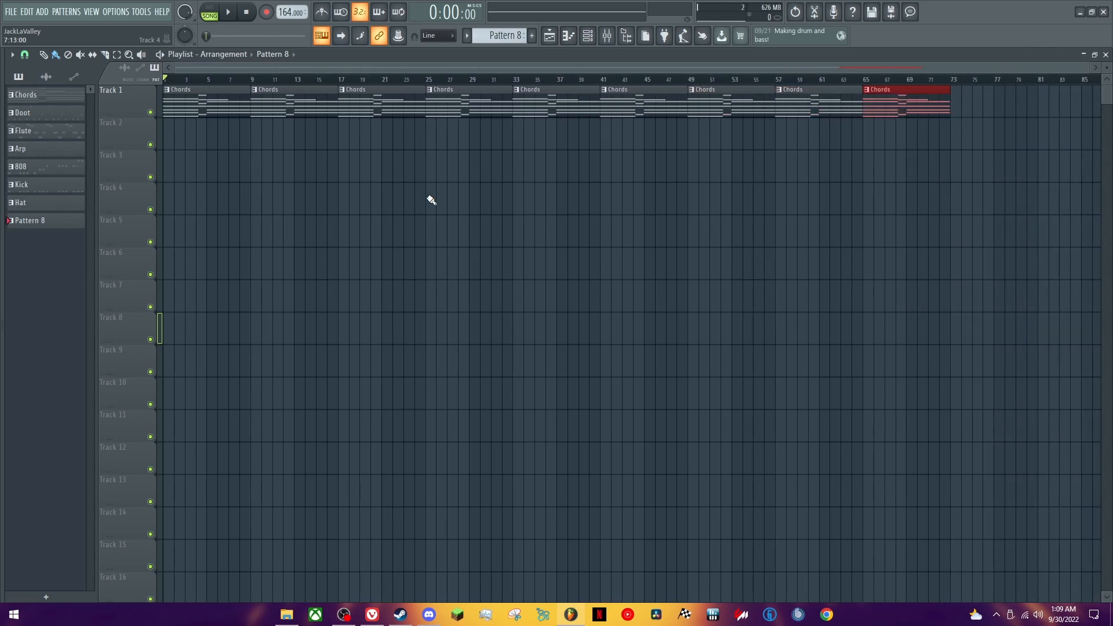
{"action": "key", "text": "ctrl+b"}
{"action": "key", "text": "ctrl+b"}
{"action": "scroll", "coordinate": [429, 199], "scroll_direction": "down", "scroll_amount": 2}
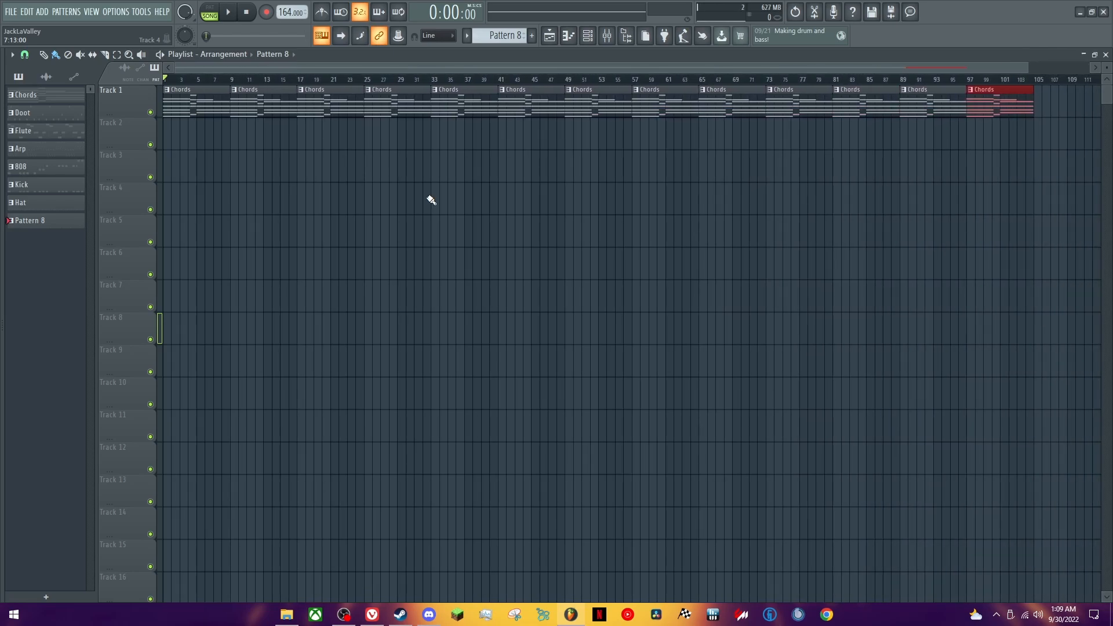
{"action": "left_click", "coordinate": [988, 167]}
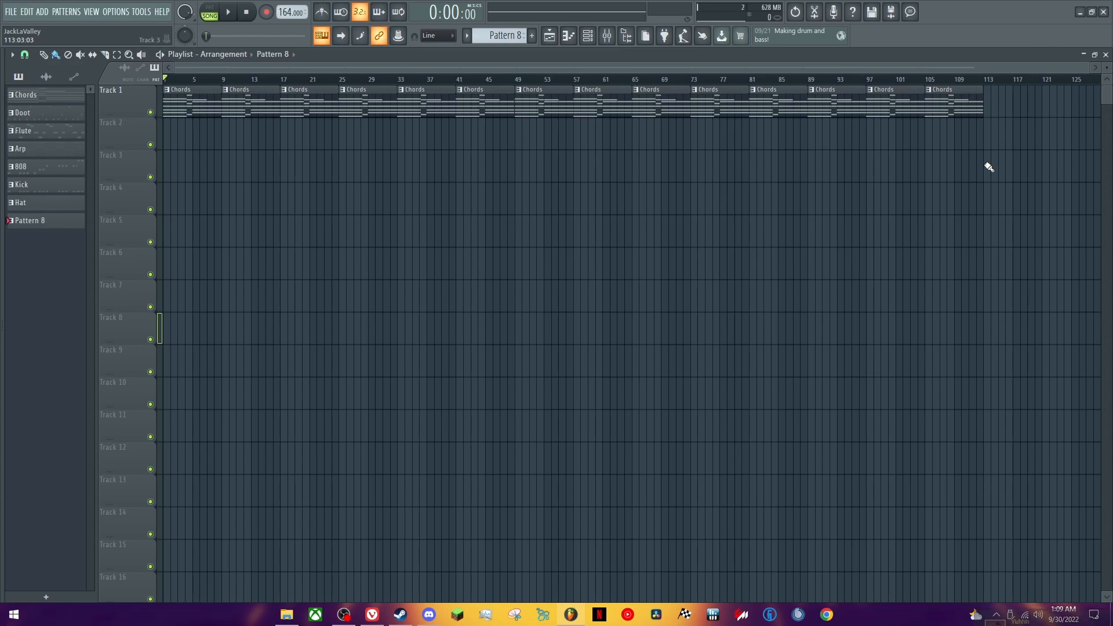
- Place an Arp clip on Track 2 starting exactly at bar 9 of the playlist
{"action": "scroll", "coordinate": [512, 36], "scroll_direction": "up", "scroll_amount": 4}
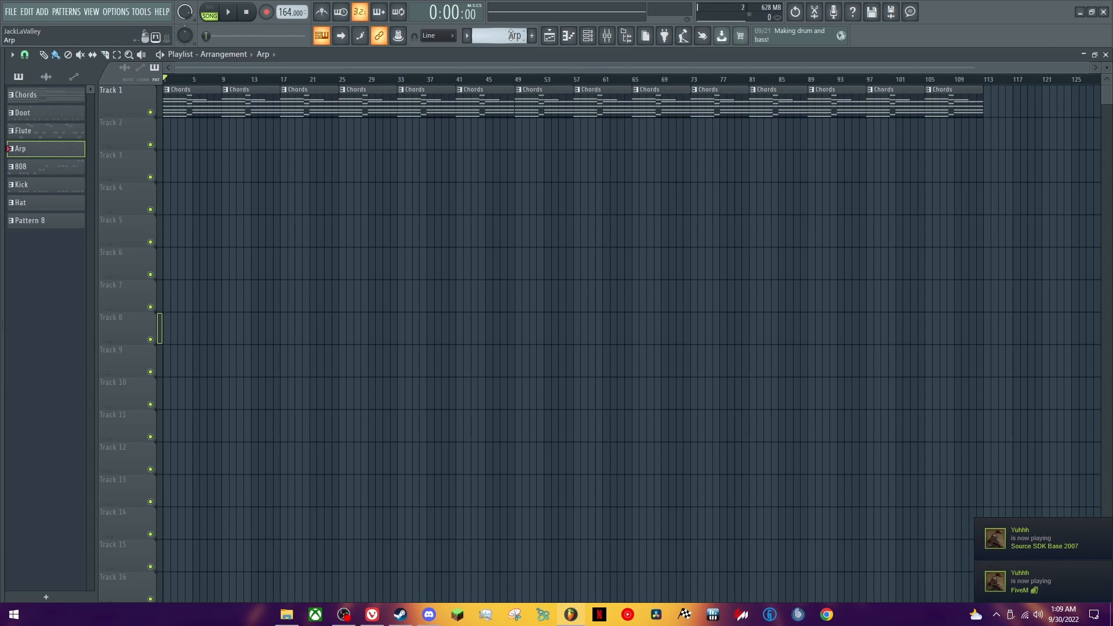
{"action": "scroll", "coordinate": [184, 204], "scroll_direction": "up", "scroll_amount": 3}
{"action": "left_click", "coordinate": [248, 141]}
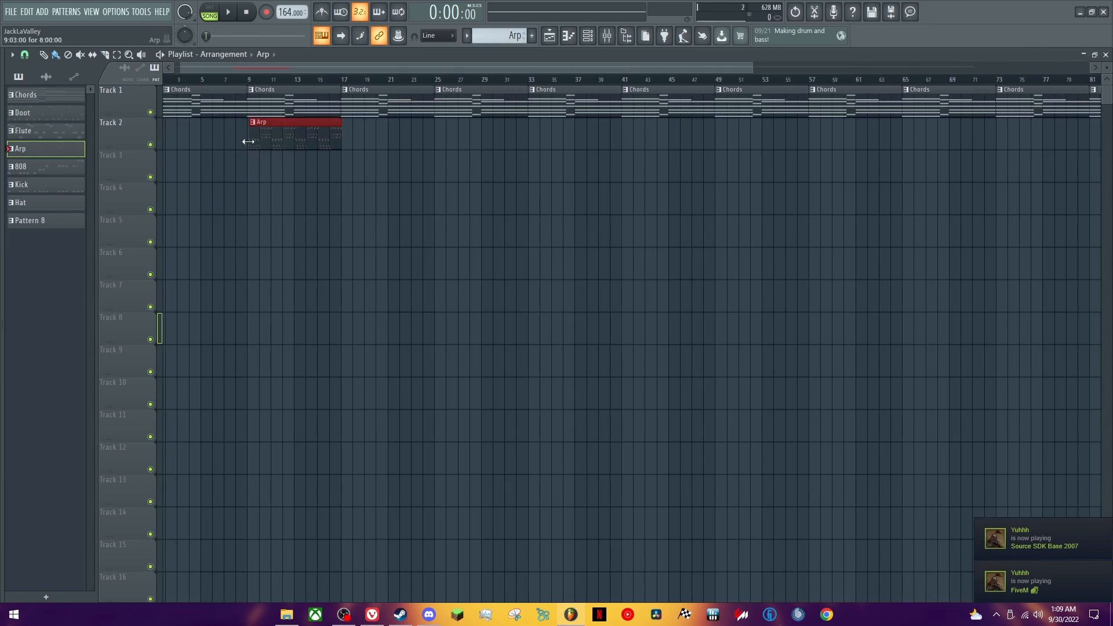
{"action": "left_click_drag", "start_coordinate": [248, 141], "coordinate": [247, 141]}
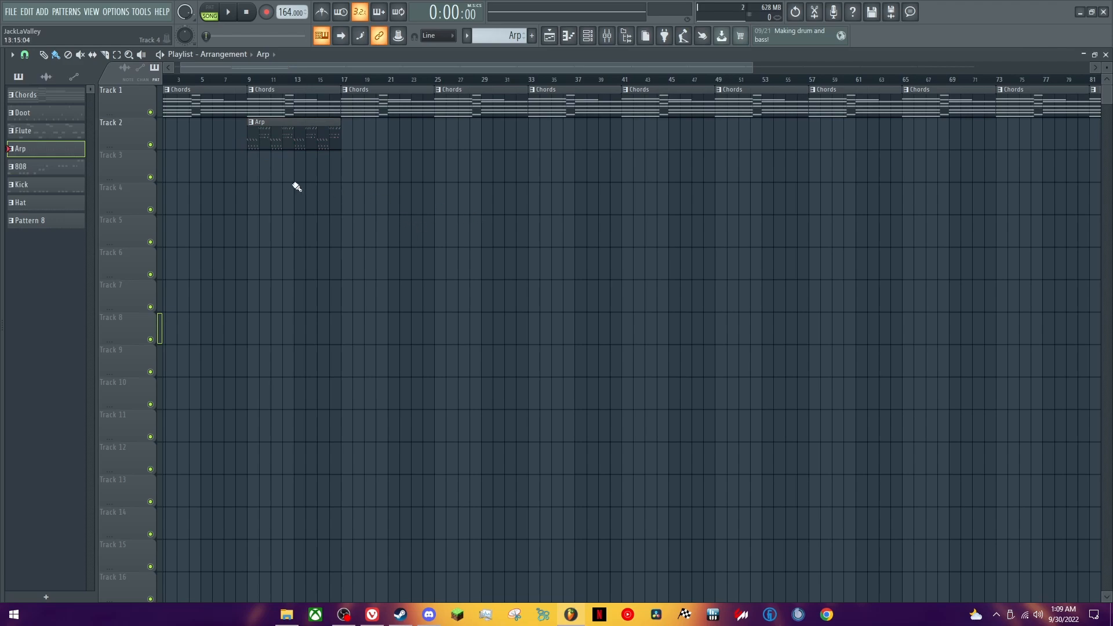
- Place 808 and Kick clips at bar 17 and shift them down to Tracks 5 and 6
{"action": "left_click", "coordinate": [45, 167]}
{"action": "left_click", "coordinate": [345, 166]}
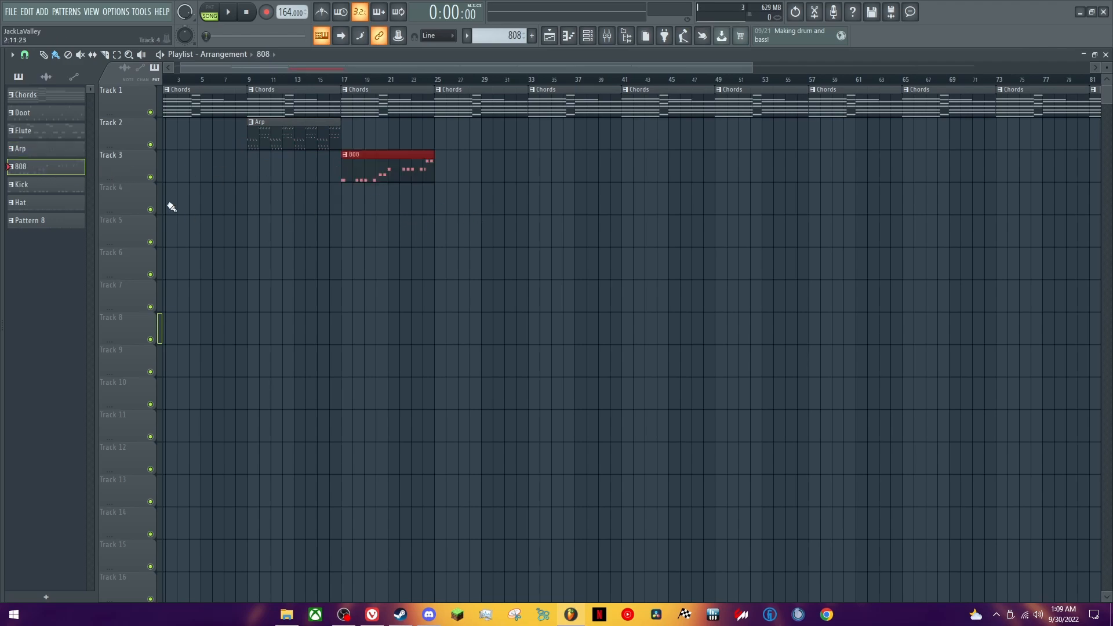
{"action": "left_click", "coordinate": [51, 185]}
{"action": "left_click", "coordinate": [350, 202]}
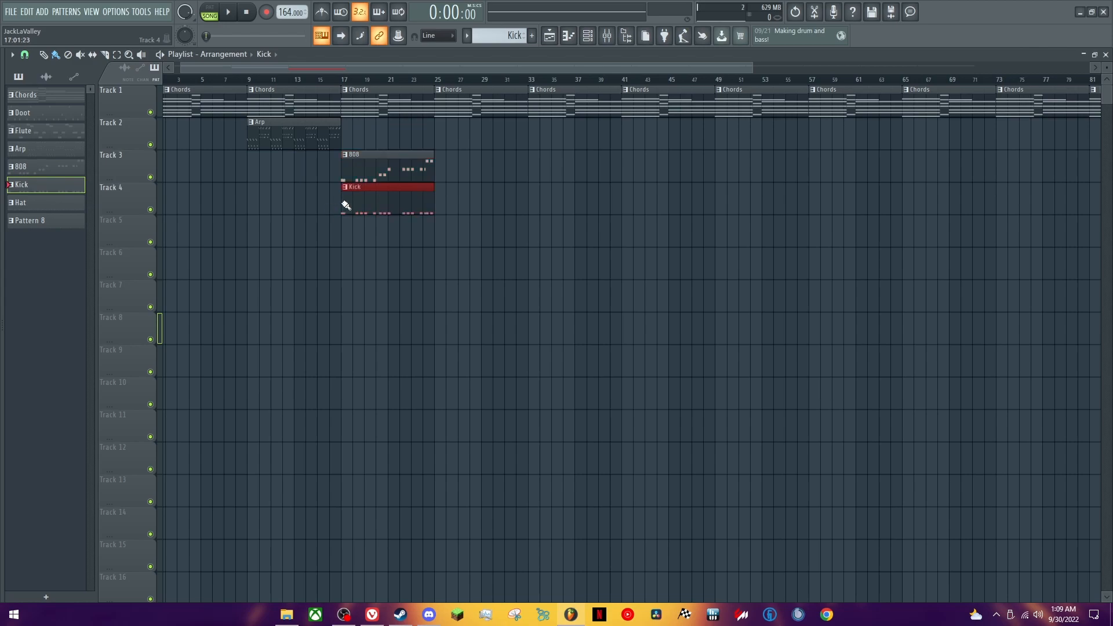
{"action": "key", "text": "shift+Down"}
{"action": "key", "text": "shift+Down"}
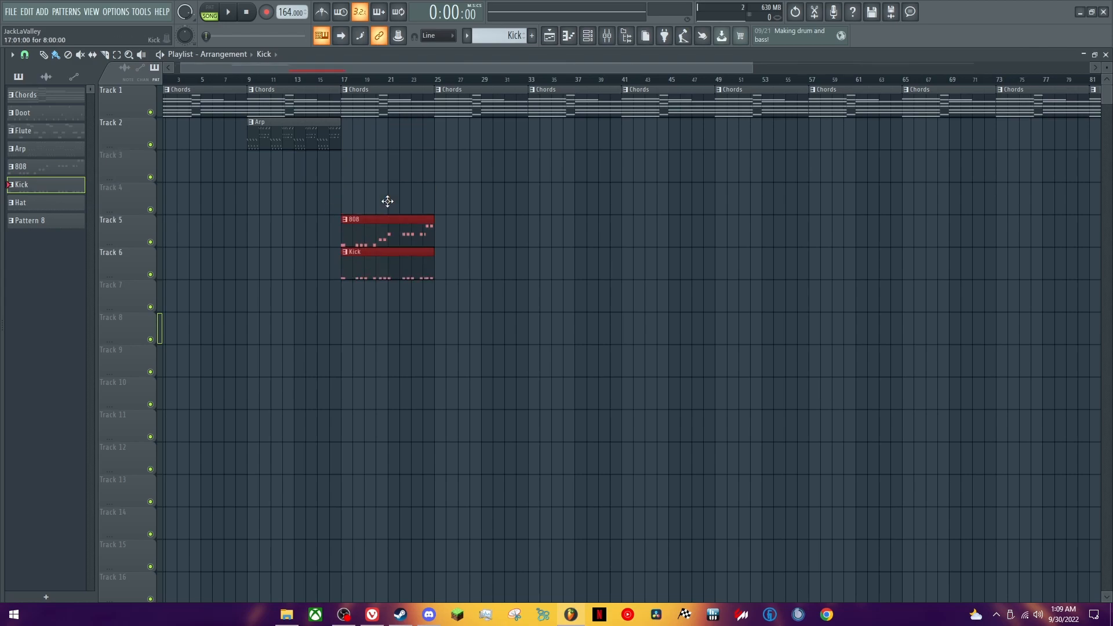
- Place a Hat clip at bar 17 on Track 7, below the Kick clip
{"action": "left_click", "coordinate": [256, 209]}
{"action": "left_click", "coordinate": [43, 204]}
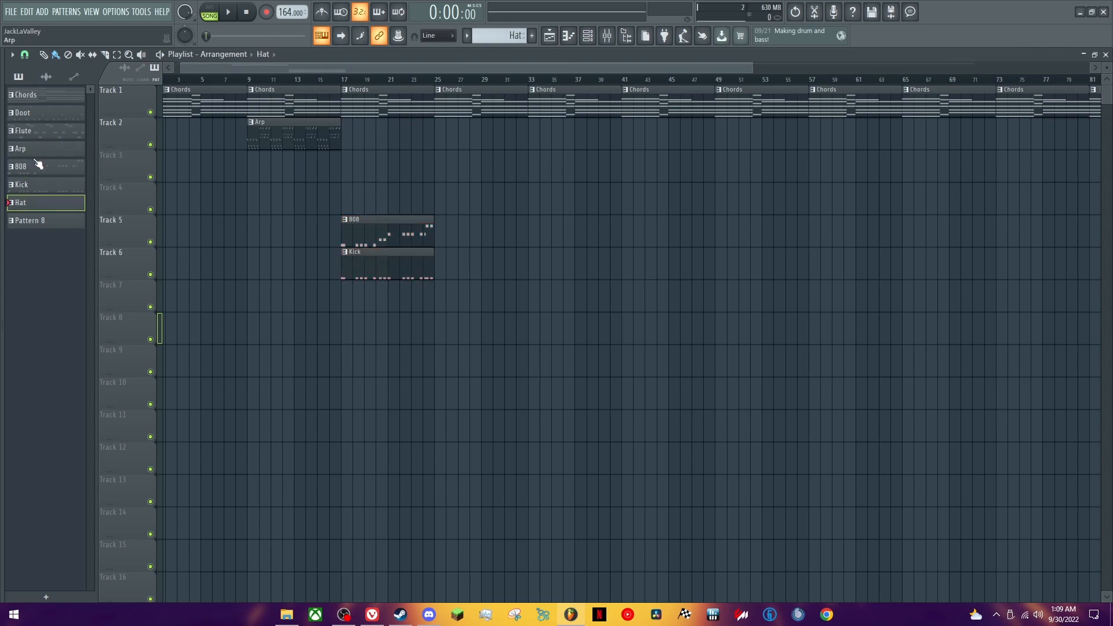
{"action": "left_click", "coordinate": [346, 309]}
- Rename Pattern 8 as Clap and place its clip at bar 17 on Track 8
{"action": "left_click", "coordinate": [61, 222]}
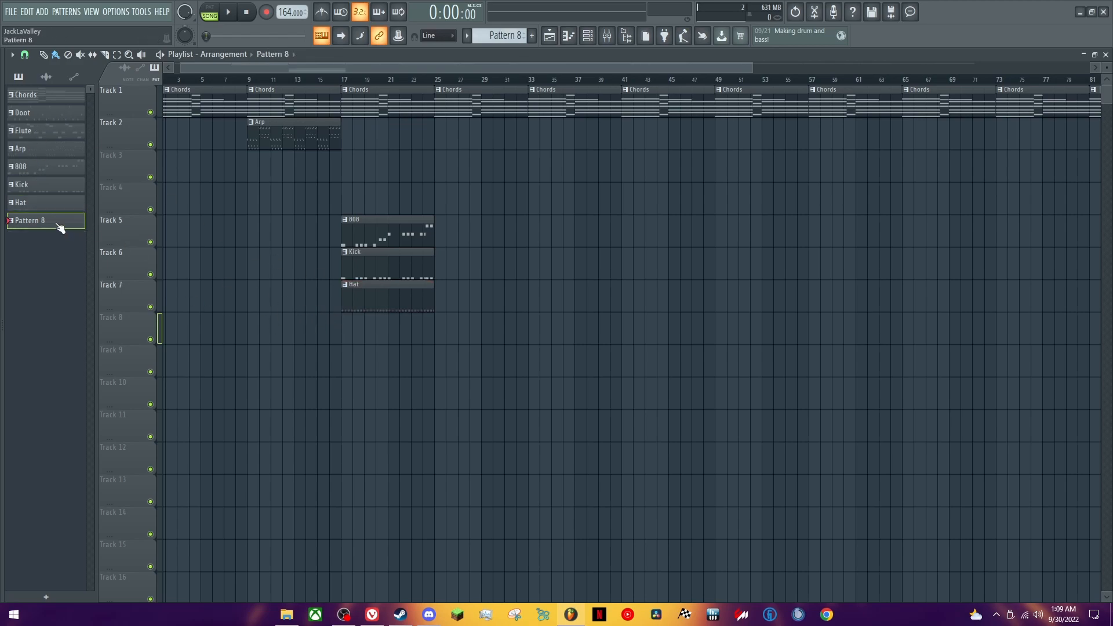
{"action": "left_click", "coordinate": [587, 35]}
{"action": "left_click", "coordinate": [587, 35]}
{"action": "left_click", "coordinate": [502, 36]}
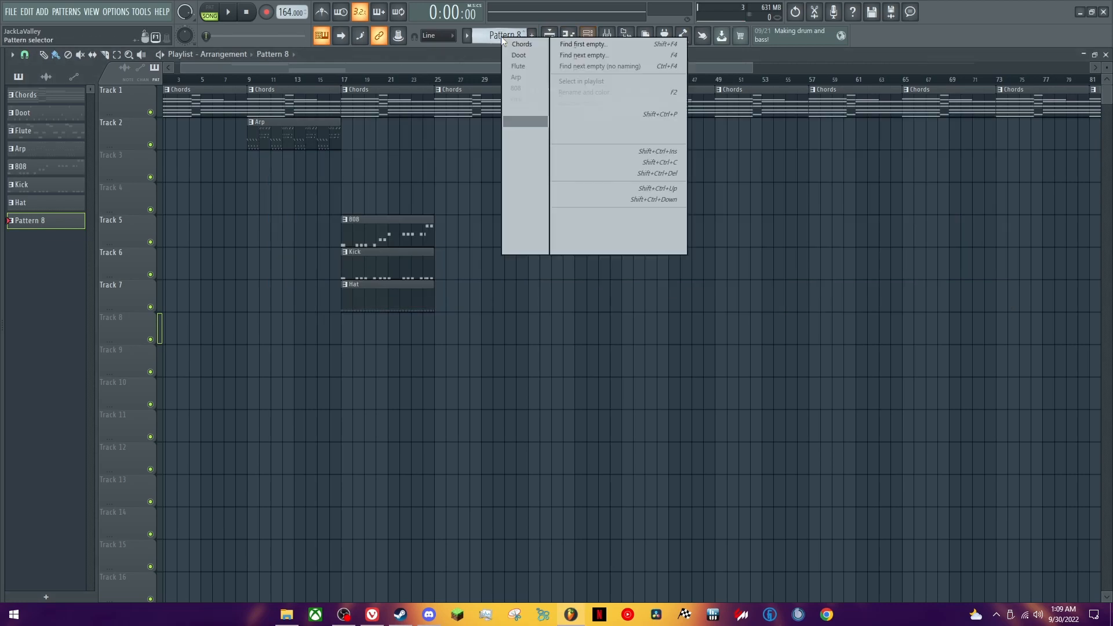
{"action": "left_click", "coordinate": [602, 92]}
{"action": "type", "text": "Clap"}
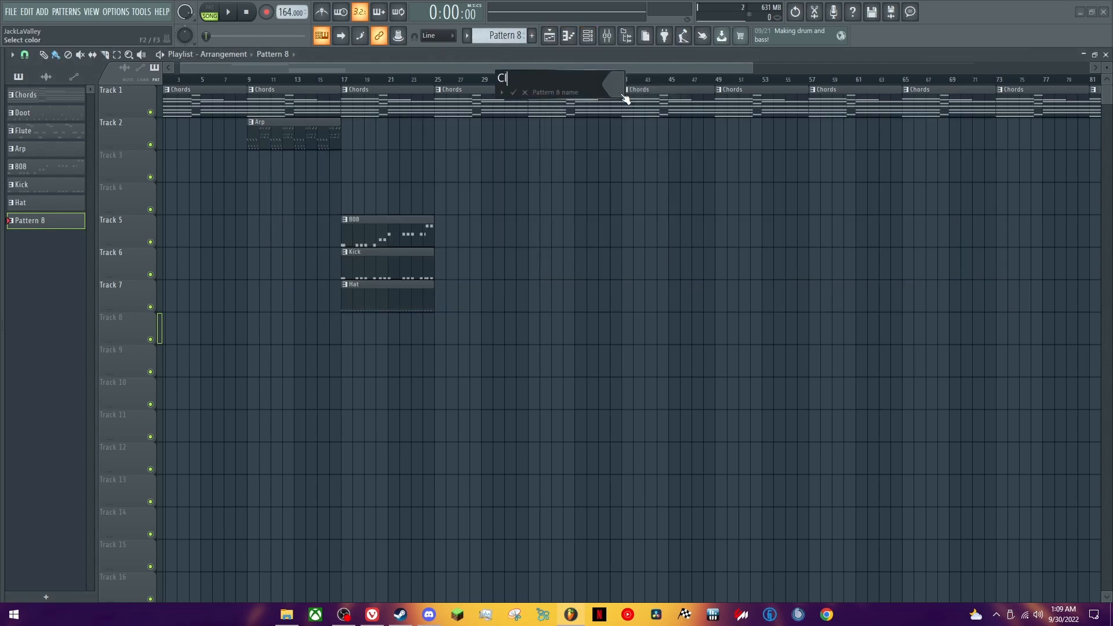
{"action": "key", "text": "Return"}
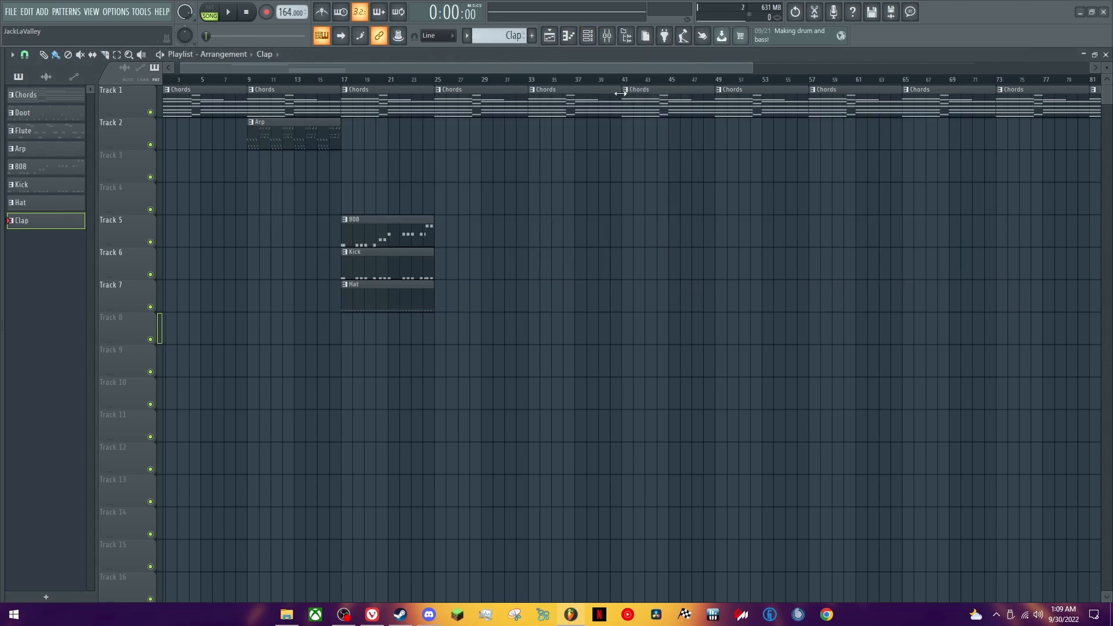
{"action": "left_click", "coordinate": [347, 335]}
- Duplicate the 808, Kick, Hat and Clap clips end to end three times, filling Tracks 5 to 8 up to bar 49
{"action": "scroll", "coordinate": [492, 298], "scroll_direction": "down", "scroll_amount": 2}
{"action": "left_click_drag", "start_coordinate": [435, 214], "coordinate": [308, 345]}
{"action": "key", "text": "ctrl+b"}
{"action": "scroll", "coordinate": [515, 323], "scroll_direction": "down", "scroll_amount": 1}
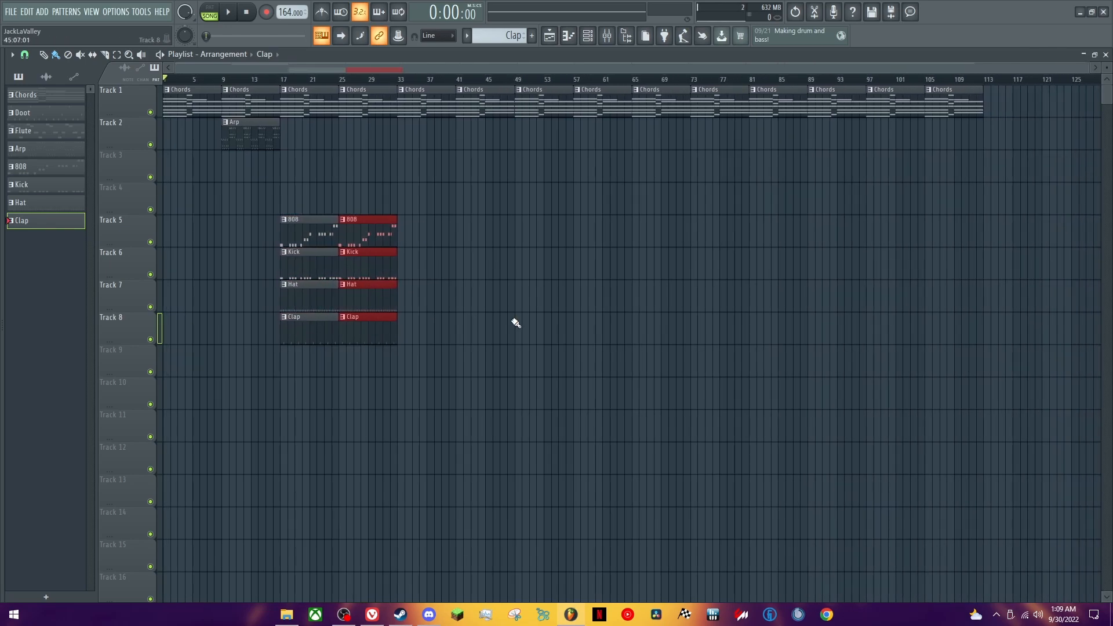
{"action": "key", "text": "ctrl+b"}
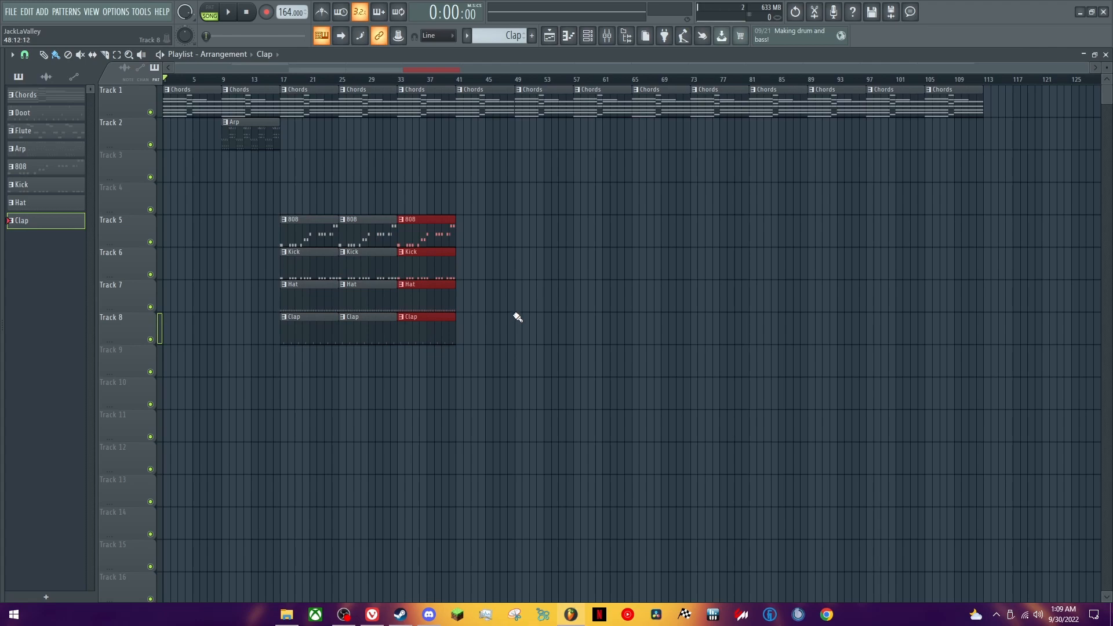
{"action": "key", "text": "ctrl+b"}
{"action": "key", "text": "ctrl+d"}
{"action": "scroll", "coordinate": [364, 179], "scroll_direction": "up", "scroll_amount": 3}
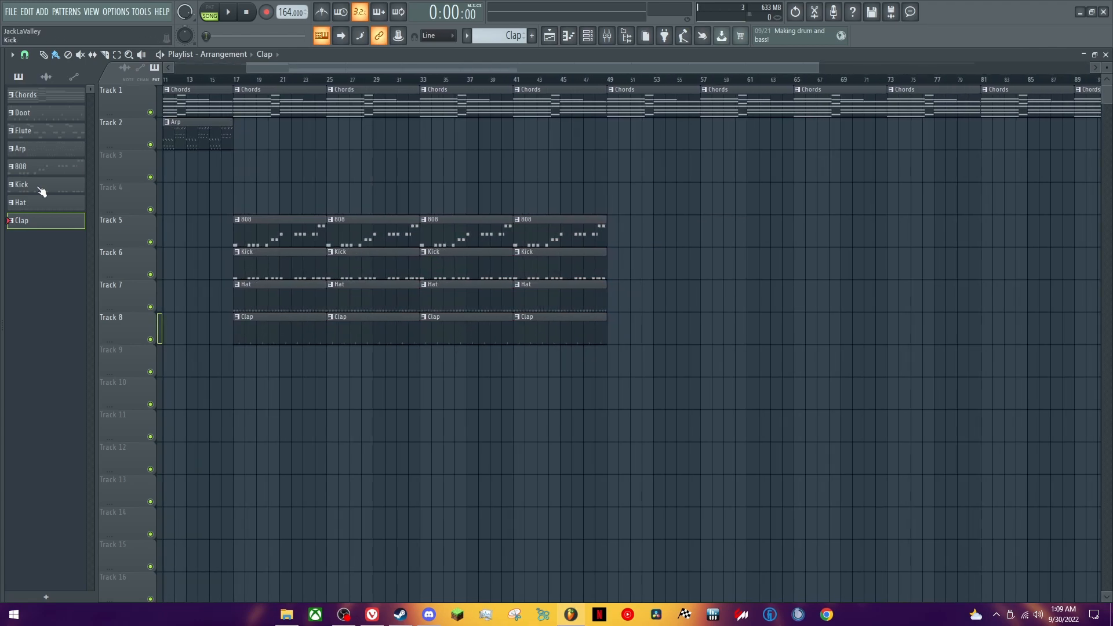
- Place a Flute clip on Track 3 and align its start with bar 25
{"action": "left_click", "coordinate": [40, 152]}
{"action": "left_click", "coordinate": [55, 134]}
{"action": "left_click", "coordinate": [339, 160]}
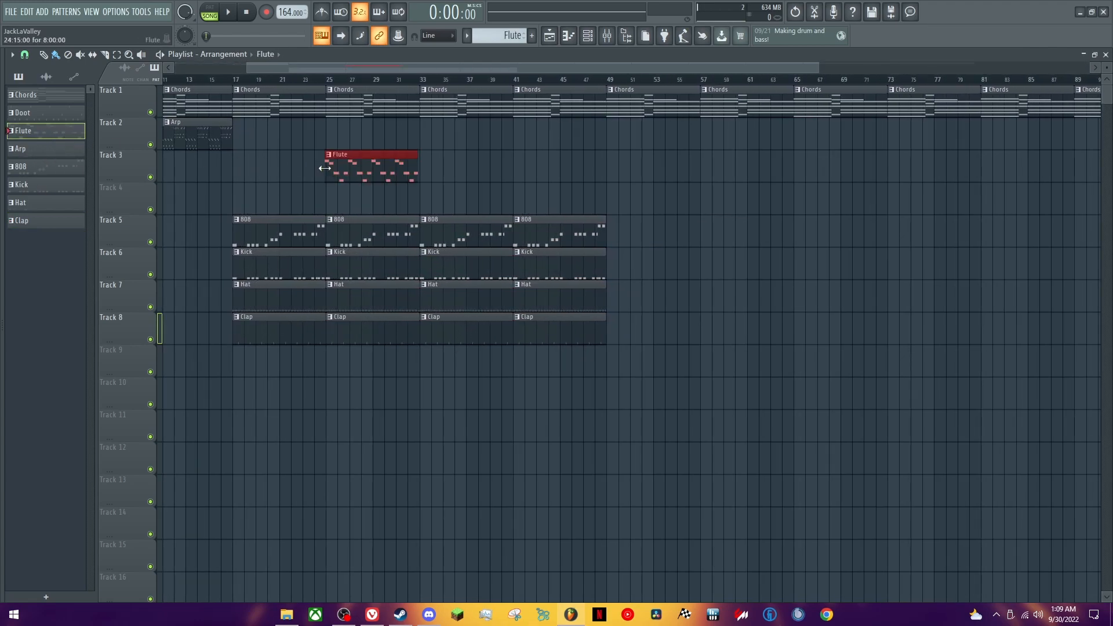
{"action": "left_click_drag", "start_coordinate": [386, 169], "coordinate": [385, 169]}
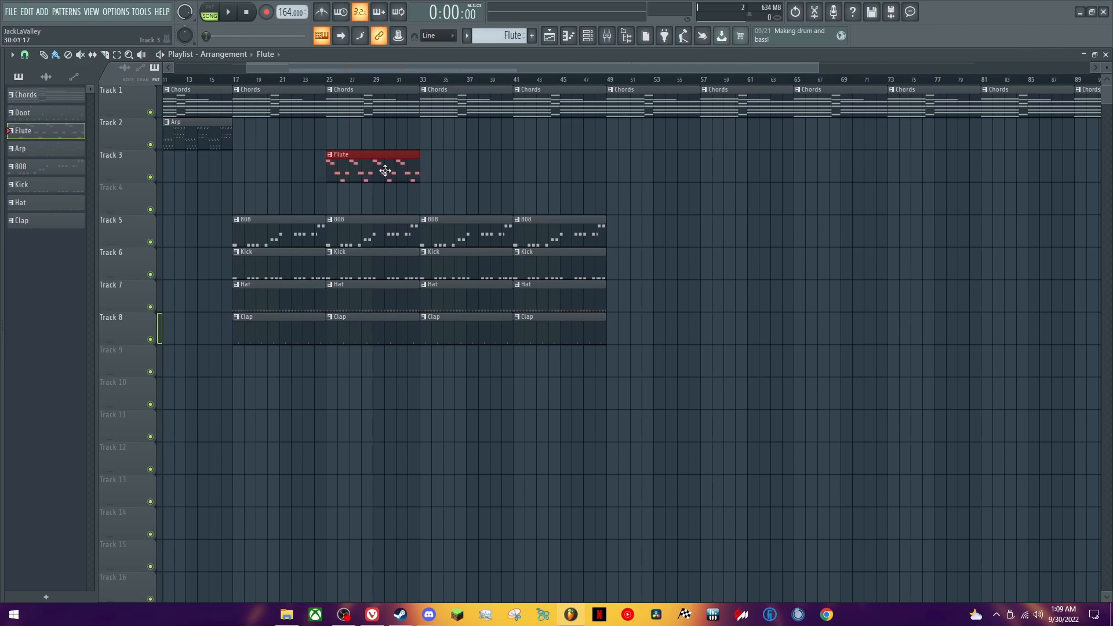
- Place a Doot clip at bar 33 on Track 2 and an Arp clip at bar 41 on Track 4
{"action": "left_click", "coordinate": [55, 115]}
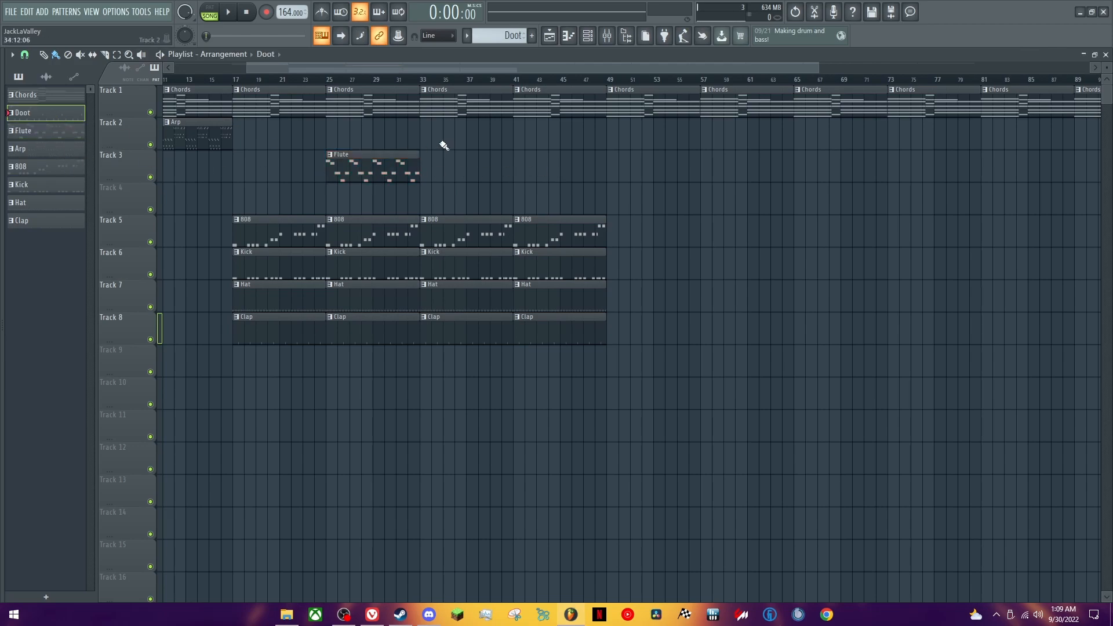
{"action": "left_click", "coordinate": [426, 144]}
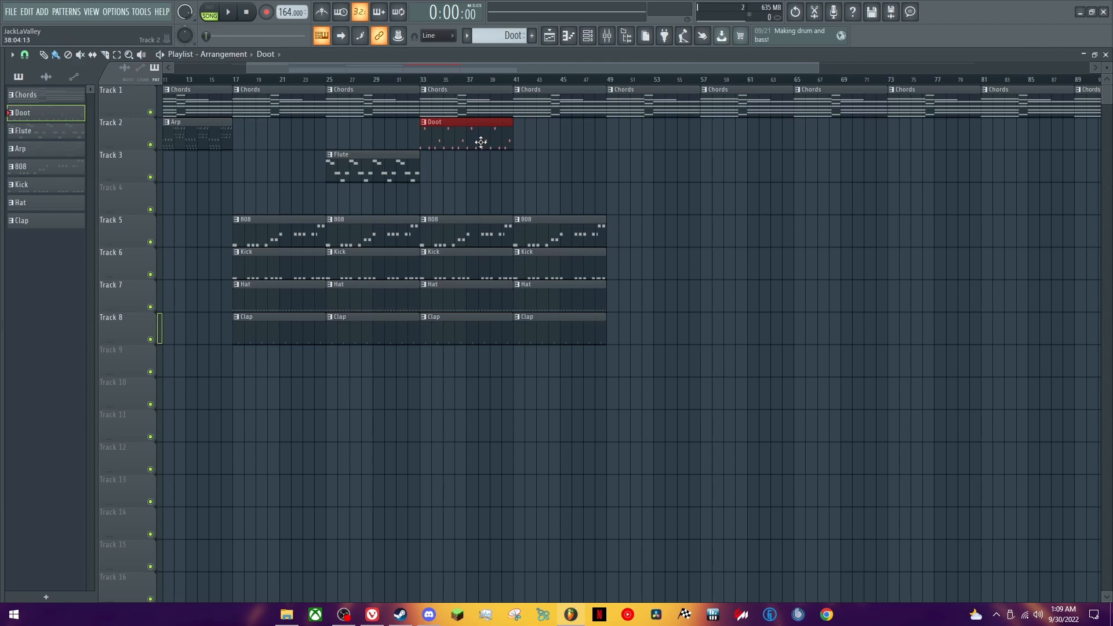
{"action": "left_click", "coordinate": [55, 152]}
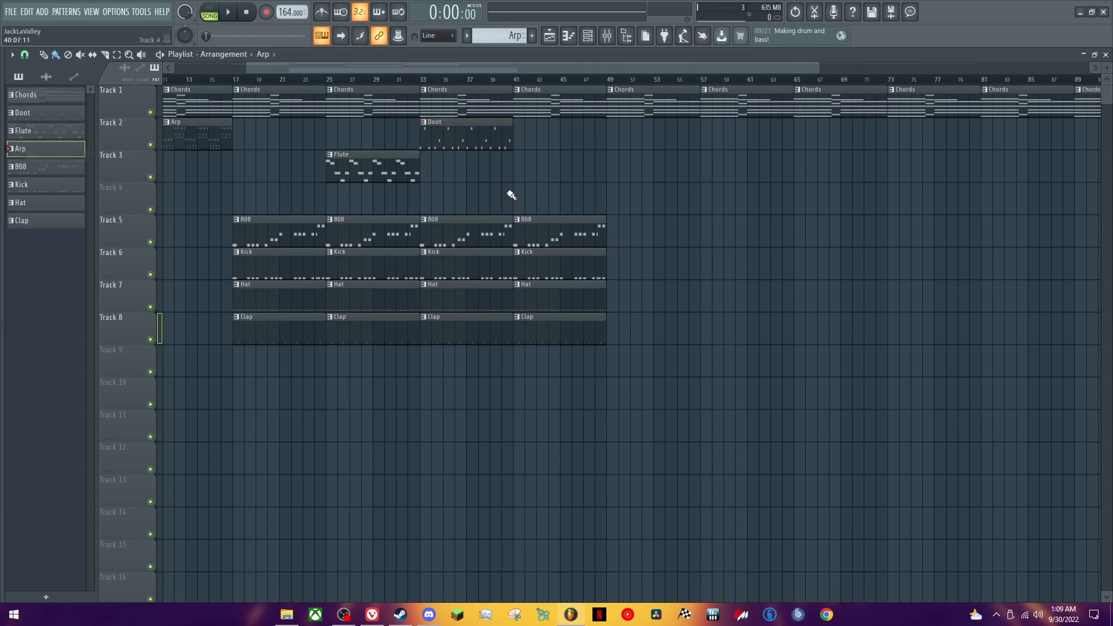
{"action": "left_click", "coordinate": [517, 199]}
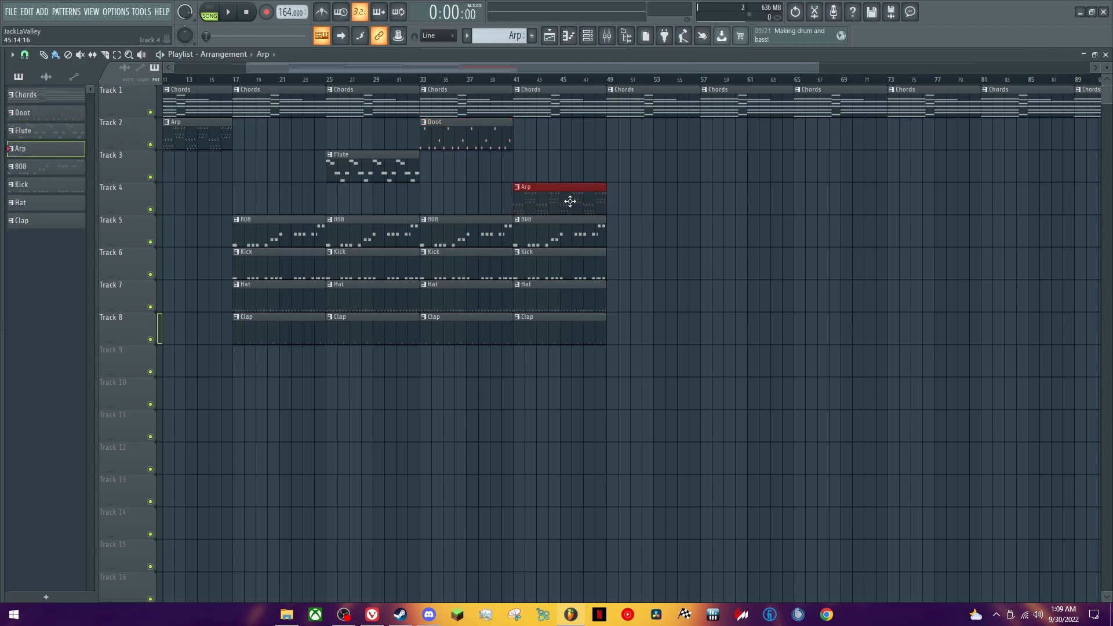
- Select the empty Pattern 9 and add a very short C5 note at the start of bar 1 for the 808 channel
{"action": "scroll", "coordinate": [641, 273], "scroll_direction": "up", "scroll_amount": 3}
{"action": "key", "text": "F6"}
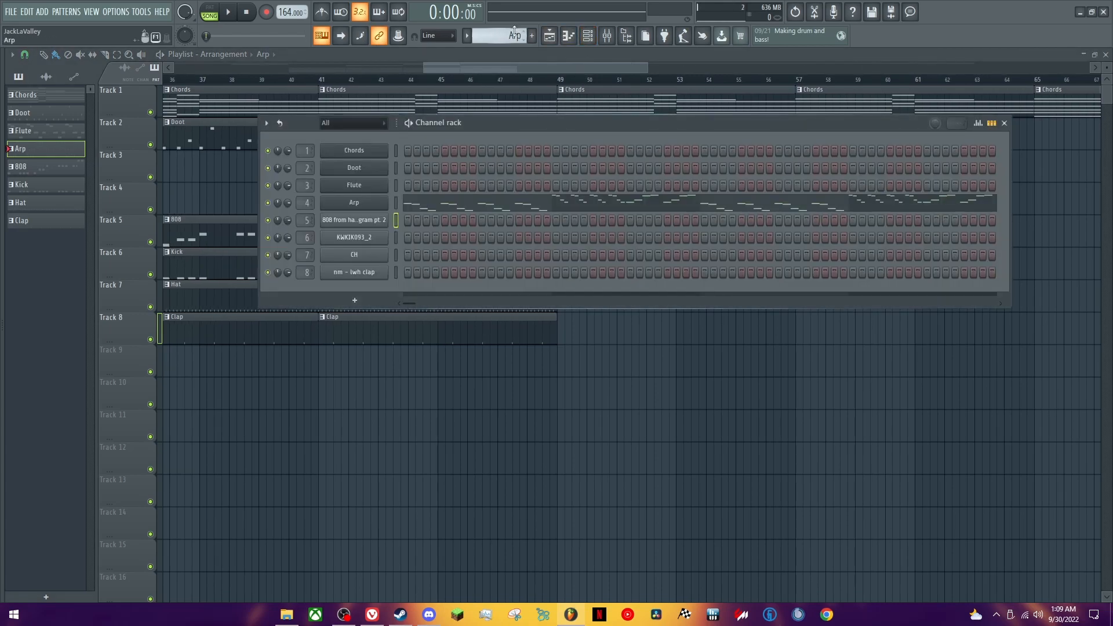
{"action": "scroll", "coordinate": [515, 32], "scroll_direction": "down", "scroll_amount": 5}
{"action": "right_click", "coordinate": [371, 226]}
{"action": "left_click", "coordinate": [405, 218]}
{"action": "left_click", "coordinate": [40, 291]}
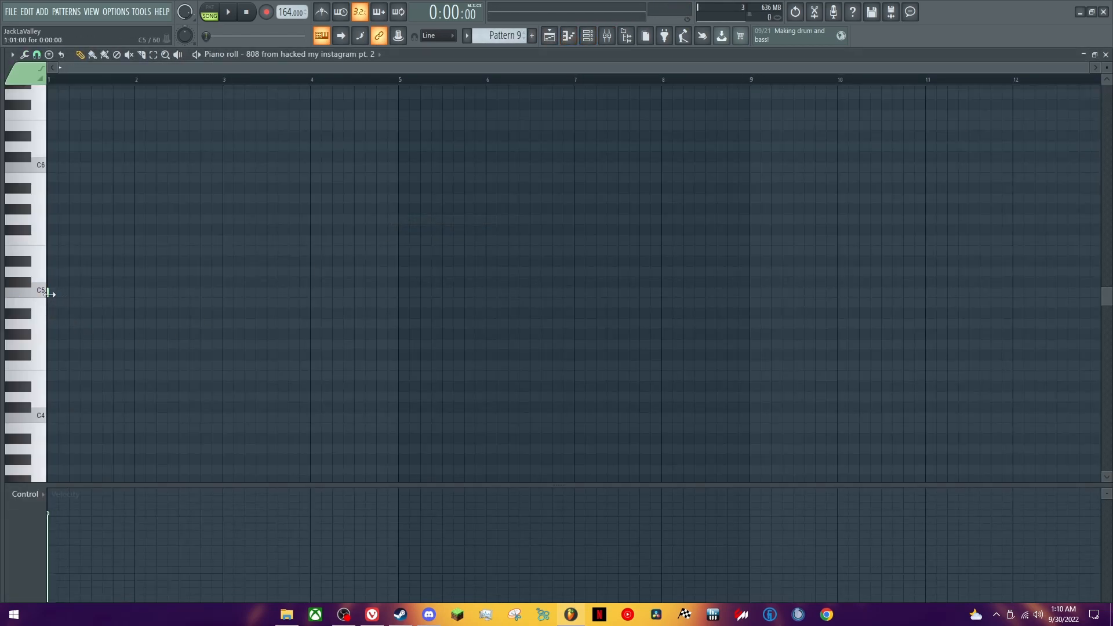
- Check the C5 note's properties, the 808 channel's sampler settings and its Cut itself option
{"action": "double_click", "coordinate": [49, 293]}
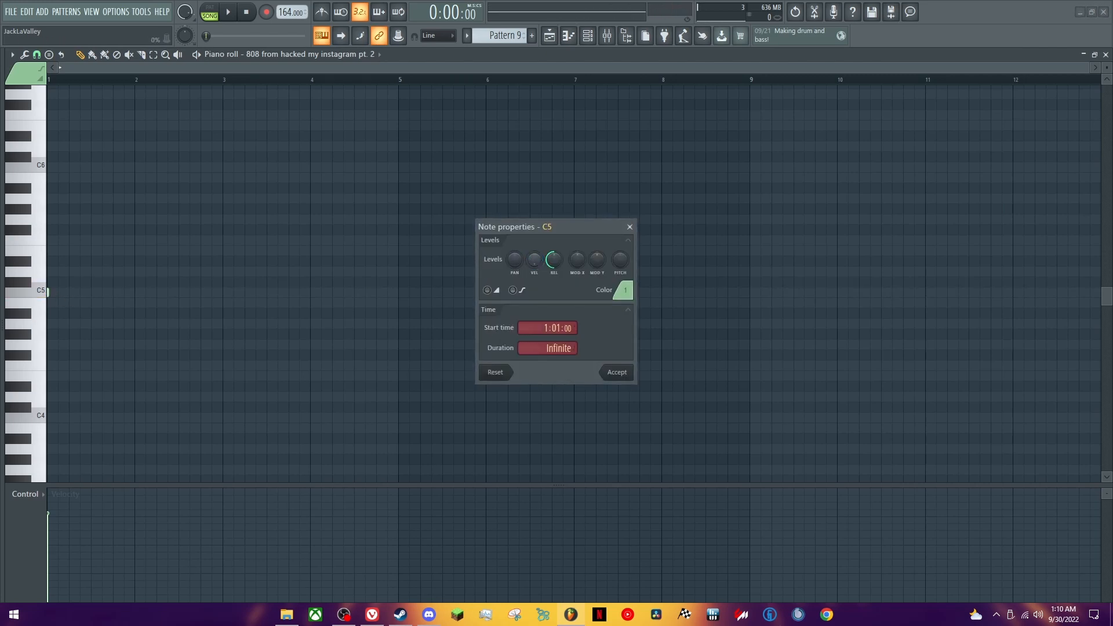
{"action": "left_click", "coordinate": [617, 372]}
{"action": "left_click", "coordinate": [587, 36]}
{"action": "left_click", "coordinate": [354, 220]}
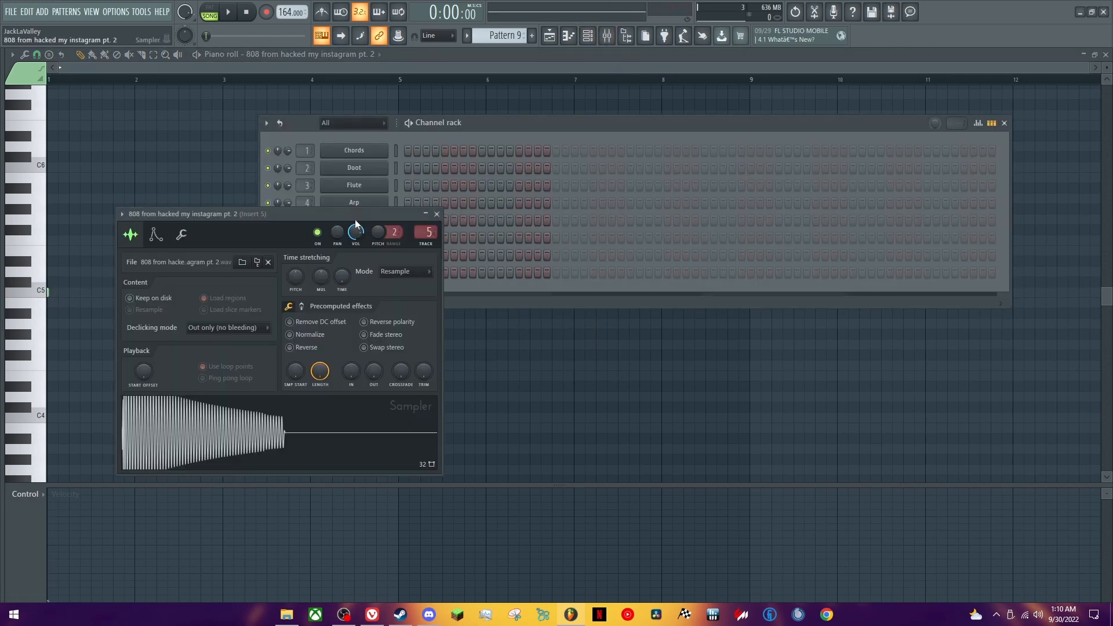
{"action": "left_click", "coordinate": [425, 215]}
{"action": "right_click", "coordinate": [363, 221]}
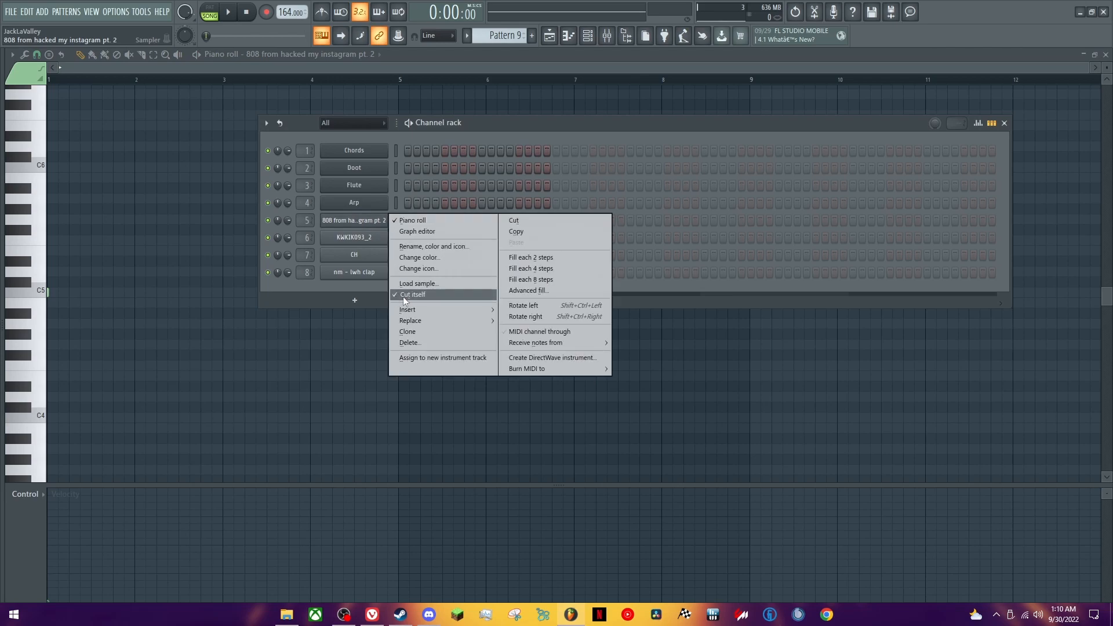
{"action": "left_click", "coordinate": [354, 282]}
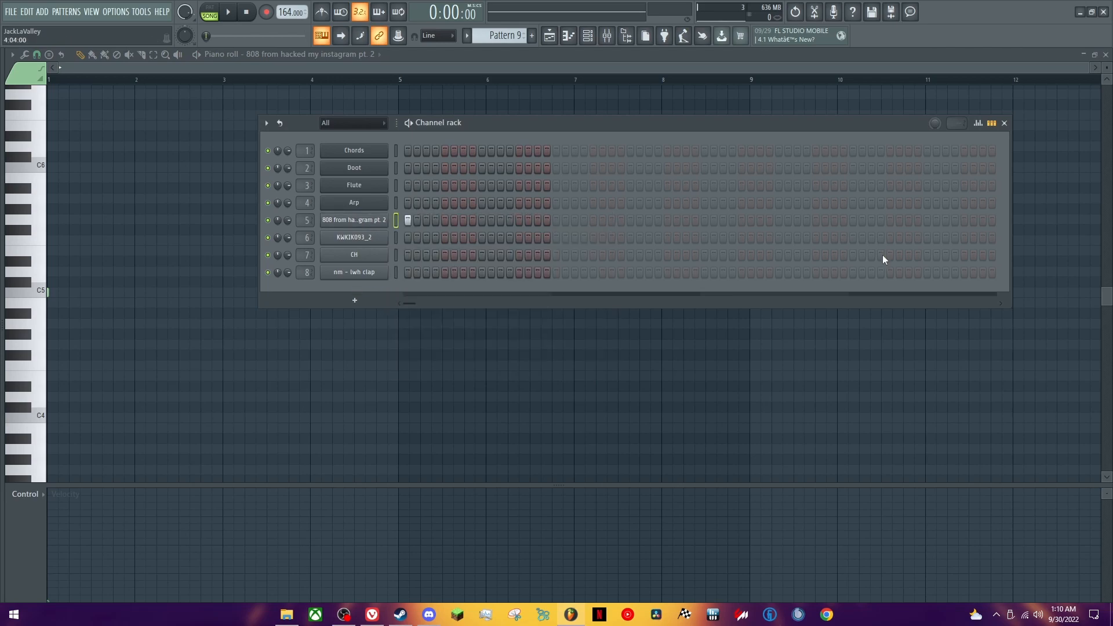
- Return to the playlist and place a Pattern 9 clip at bar 49 on Track 5, after the last 808 clip
{"action": "key", "text": "F6"}
{"action": "left_click", "coordinate": [1106, 54]}
{"action": "key", "text": "F6"}
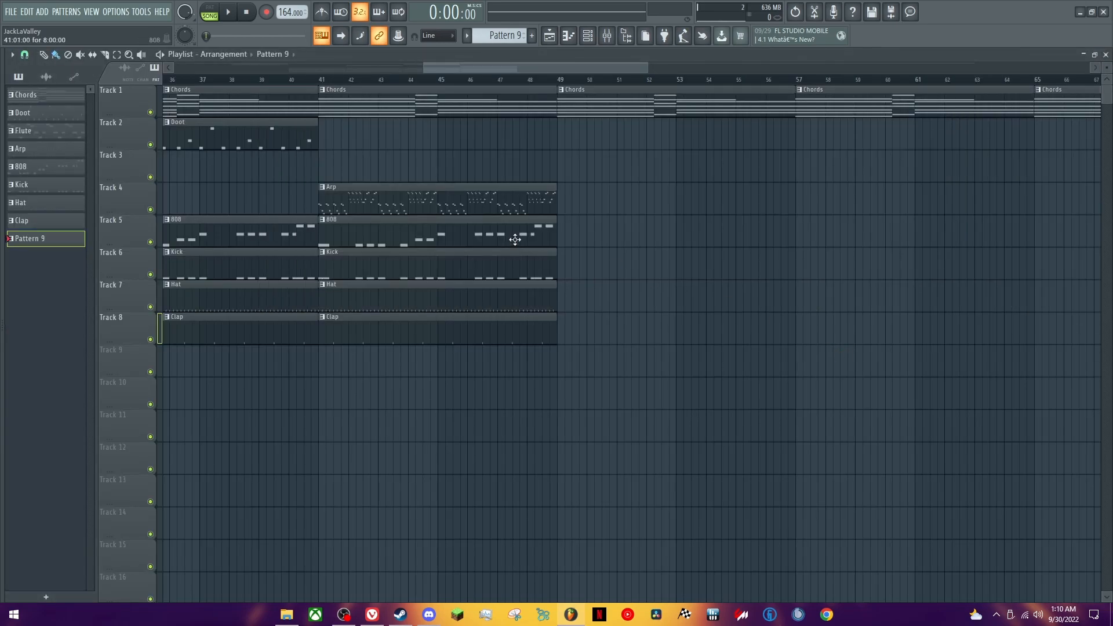
{"action": "left_click", "coordinate": [566, 237]}
- Solo Track 5 and play from bar 48 to hear how the 808 ends at the Pattern 9 clip
{"action": "right_click", "coordinate": [150, 241]}
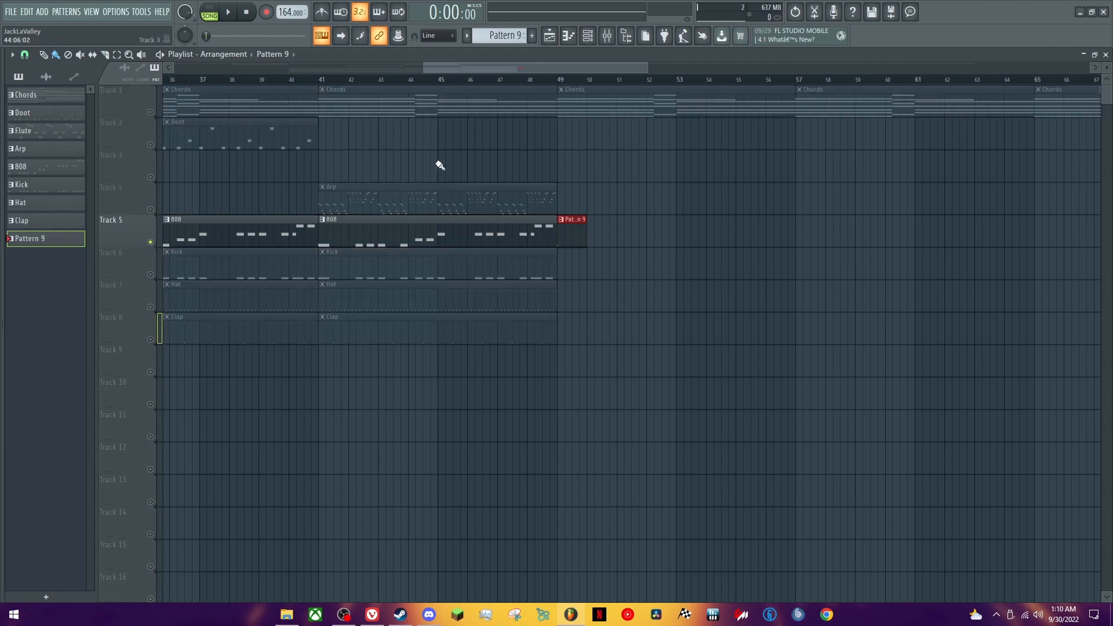
{"action": "left_click", "coordinate": [527, 84]}
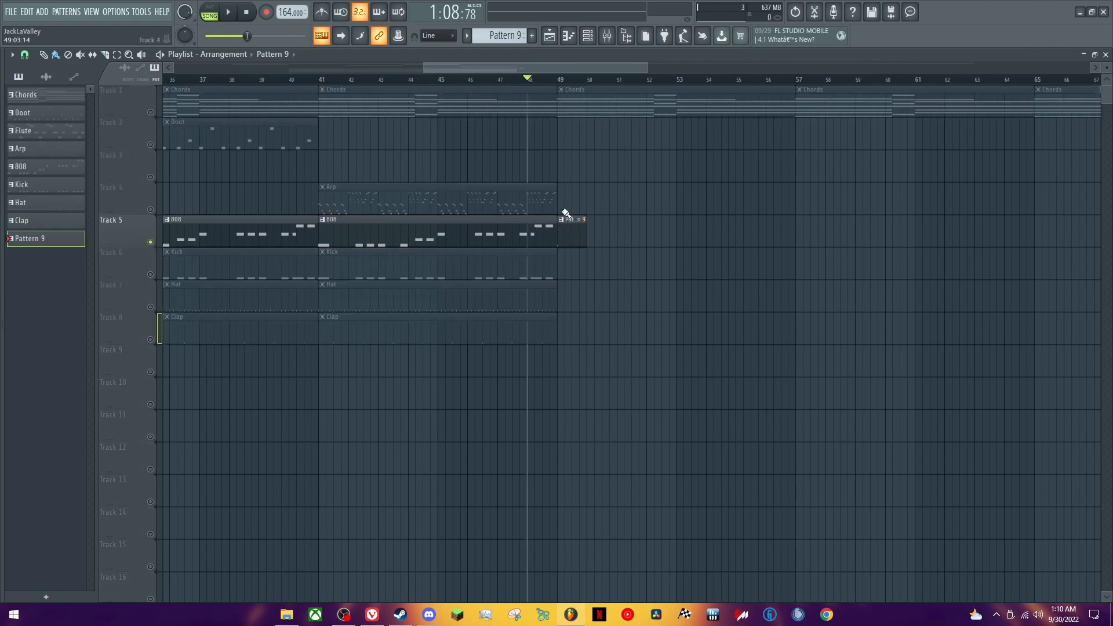
{"action": "scroll", "coordinate": [575, 233], "scroll_direction": "up", "scroll_amount": 2}
{"action": "scroll", "coordinate": [575, 232], "scroll_direction": "up", "scroll_amount": 3}
{"action": "left_click", "coordinate": [502, 81]}
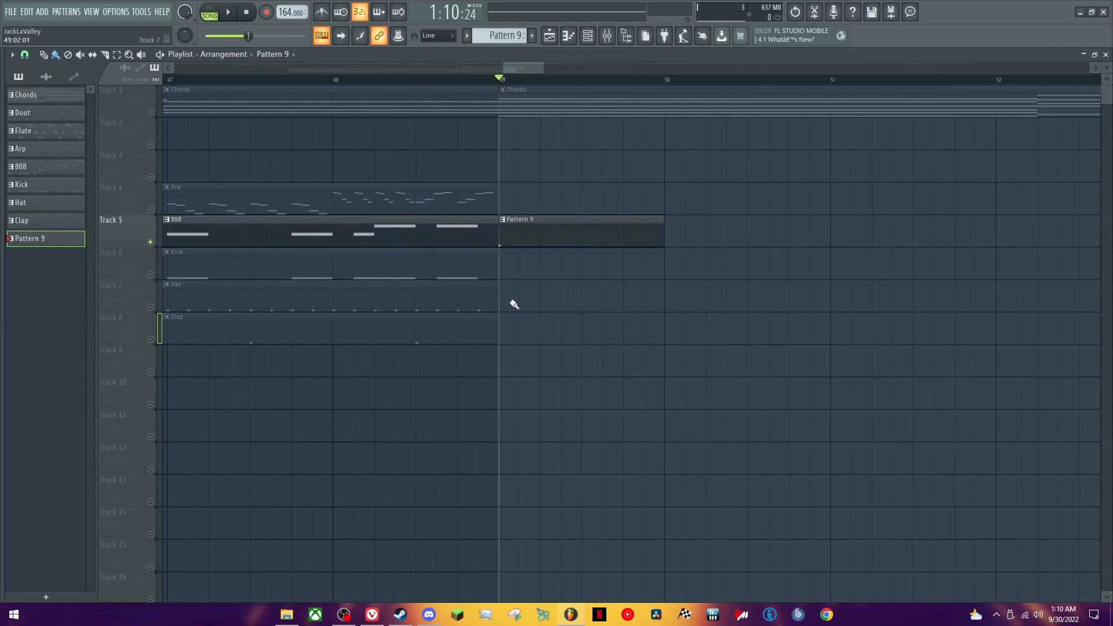
{"action": "left_click", "coordinate": [333, 80]}
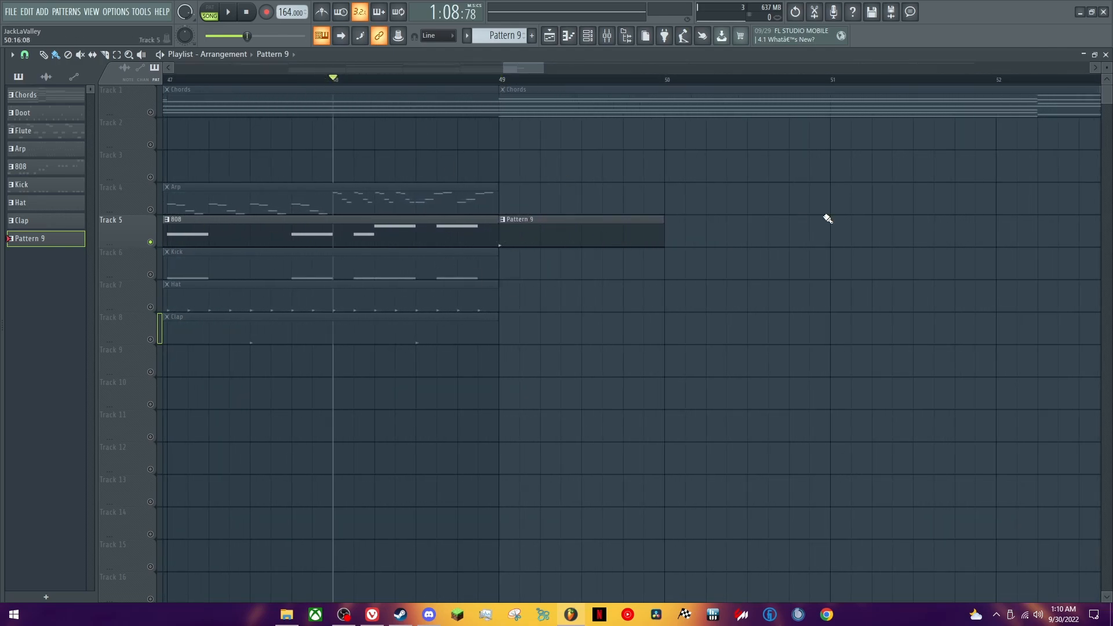
{"action": "key", "text": "space"}
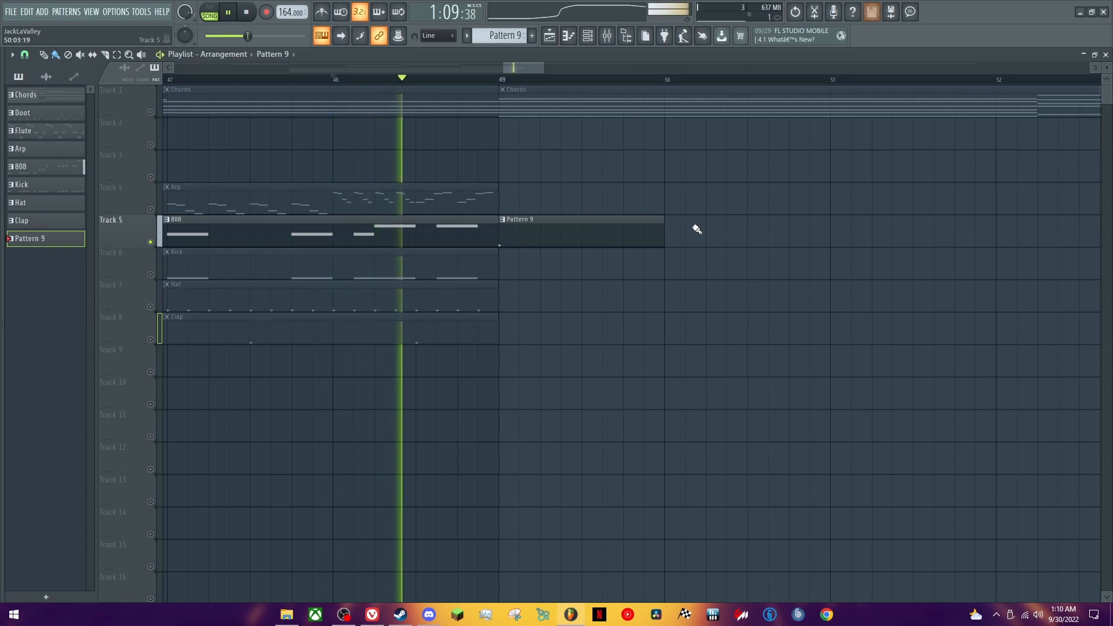
{"action": "key", "text": "space"}
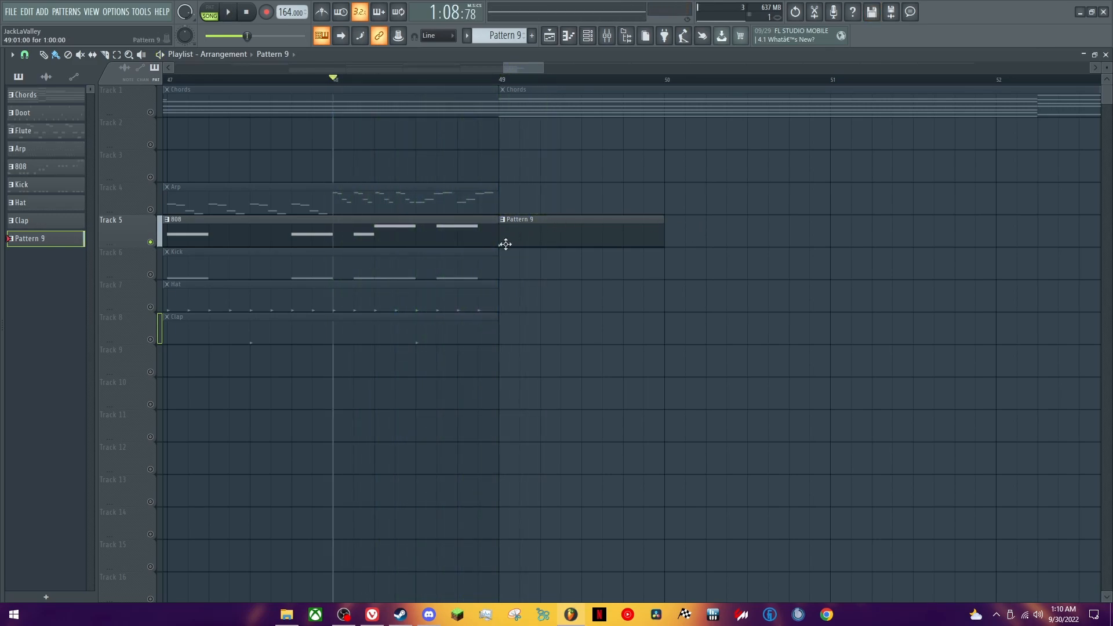
- Move the Pattern 9 clip down to Track 6 at bar 49 and replay the soloed 808 from bar 48
{"action": "left_click_drag", "start_coordinate": [546, 262], "coordinate": [544, 273]}
{"action": "key", "text": "space"}
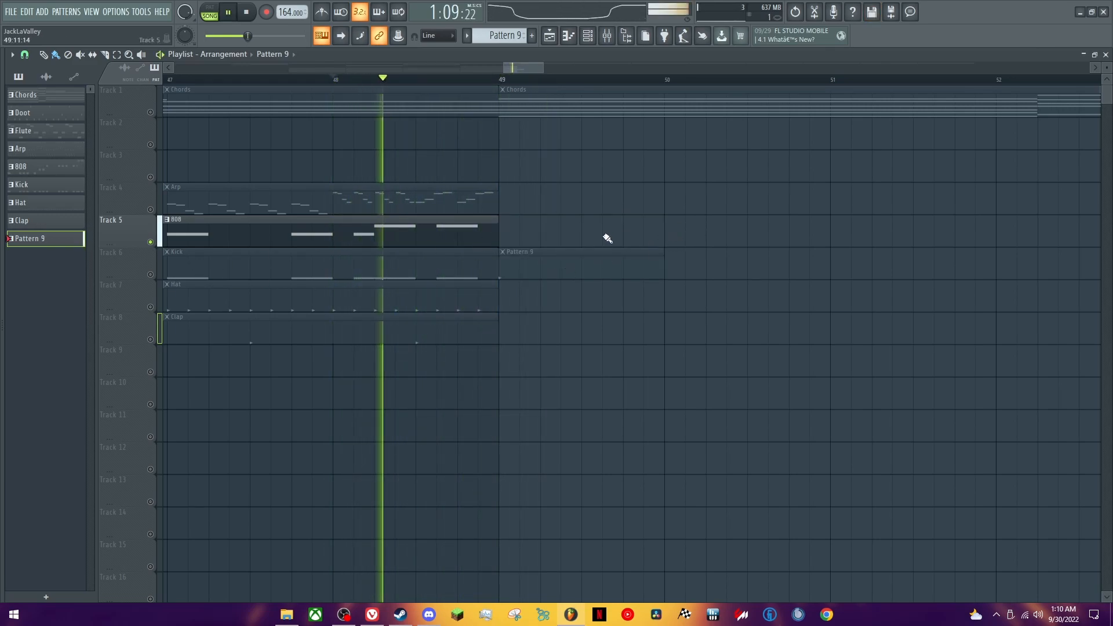
{"action": "key", "text": "space"}
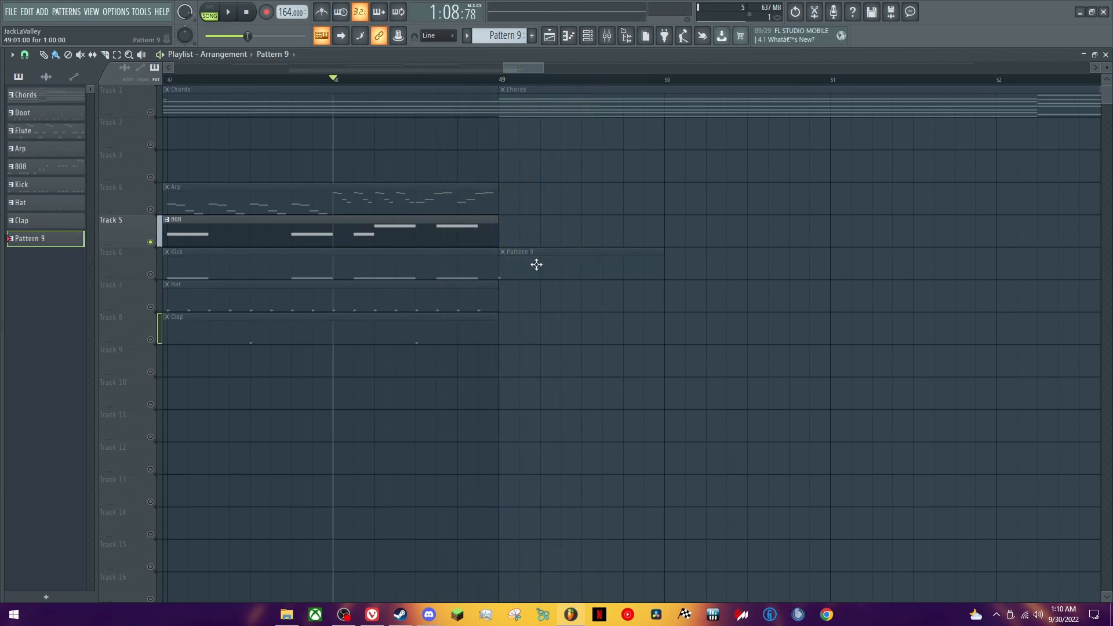
- Move the Pattern 9 clip at bar 49 back up to Track 5 and unsolo the track
{"action": "left_click_drag", "start_coordinate": [546, 249], "coordinate": [544, 228]}
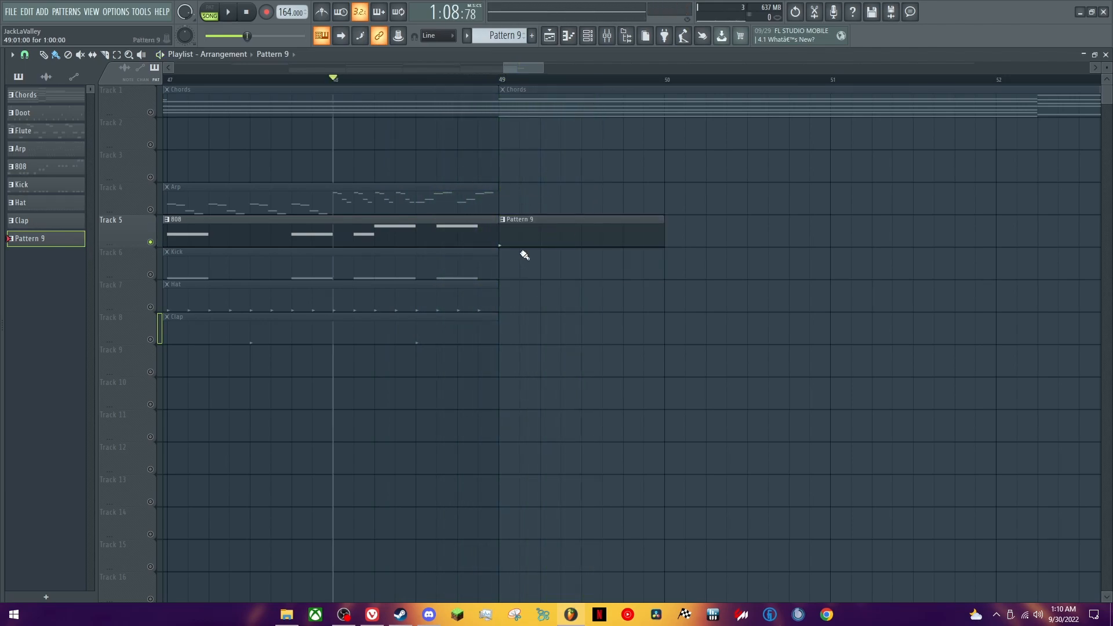
{"action": "scroll", "coordinate": [596, 174], "scroll_direction": "down", "scroll_amount": 6, "text": "ctrl"}
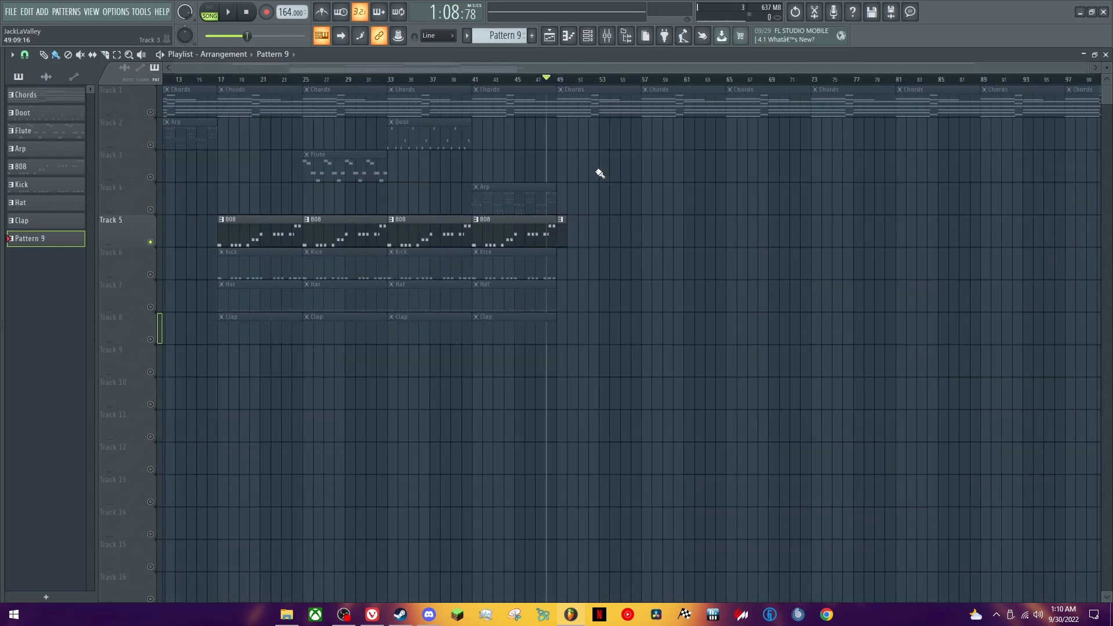
{"action": "right_click", "coordinate": [150, 242]}
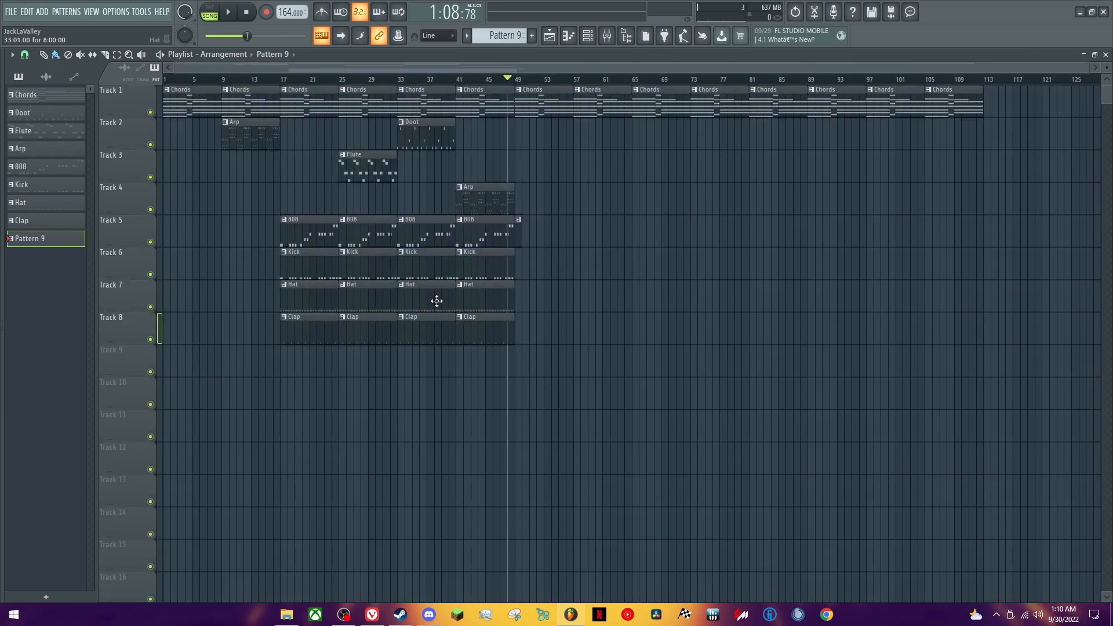
- Copy two consecutive blocks of 808, Kick, Hat and Clap clips to bar 57 and repeat them from bar 73 up to bar 89
{"action": "scroll", "coordinate": [551, 162], "scroll_direction": "up", "scroll_amount": 3, "text": "ctrl"}
{"action": "scroll", "coordinate": [368, 240], "scroll_direction": "down", "scroll_amount": 1, "text": "ctrl"}
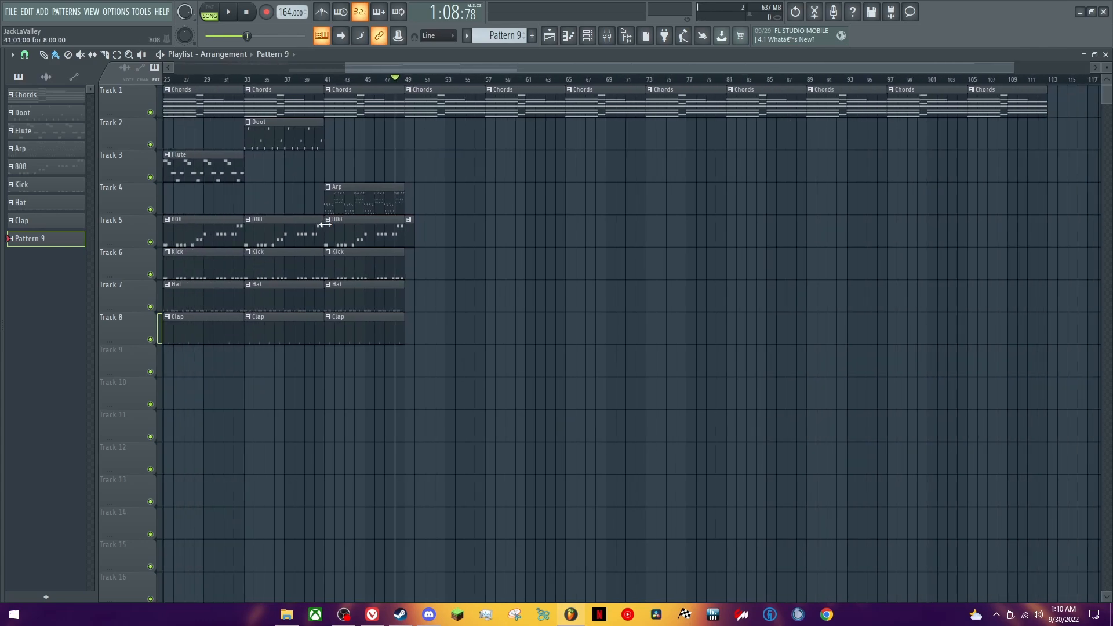
{"action": "scroll", "coordinate": [336, 248], "scroll_direction": "down", "scroll_amount": 2, "text": "ctrl"}
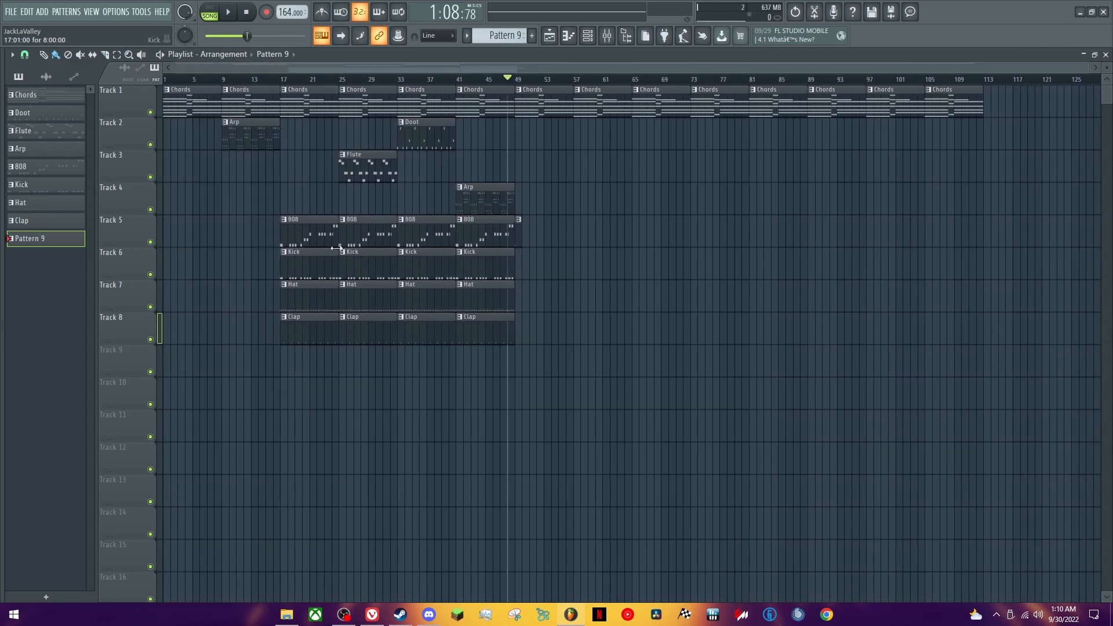
{"action": "left_click_drag", "start_coordinate": [301, 183], "coordinate": [393, 350], "text": "ctrl"}
{"action": "mouse_move", "coordinate": [345, 318]}
{"action": "left_mouse_down", "text": "shift"}
{"action": "mouse_move", "coordinate": [634, 322]}
{"action": "mouse_move", "coordinate": [596, 320]}
{"action": "left_mouse_up", "text": "shift"}
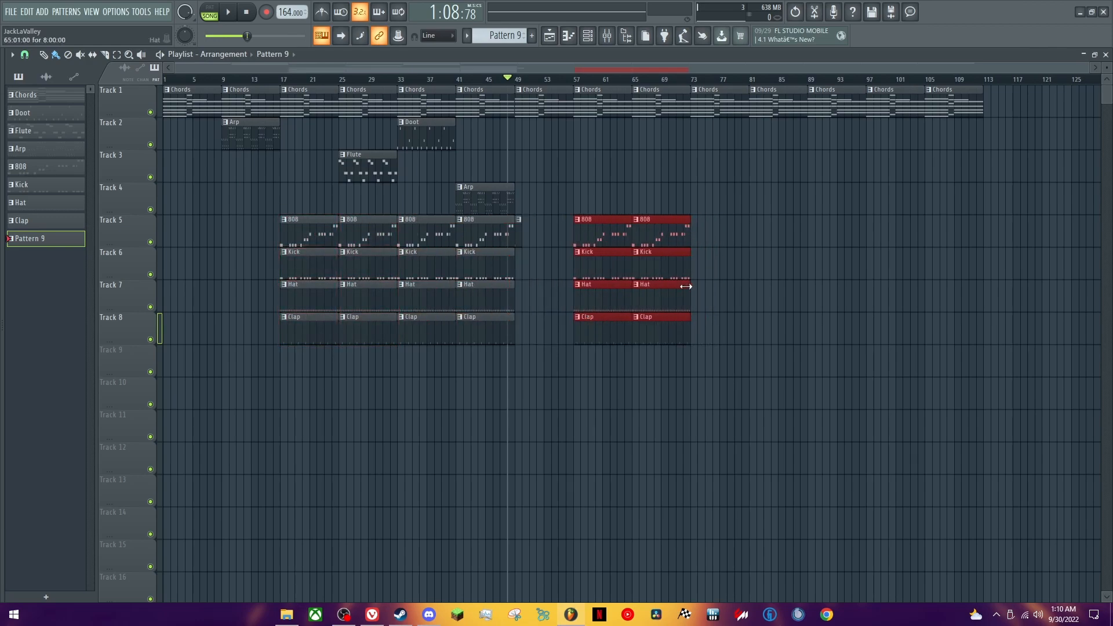
{"action": "key", "text": "ctrl+b"}
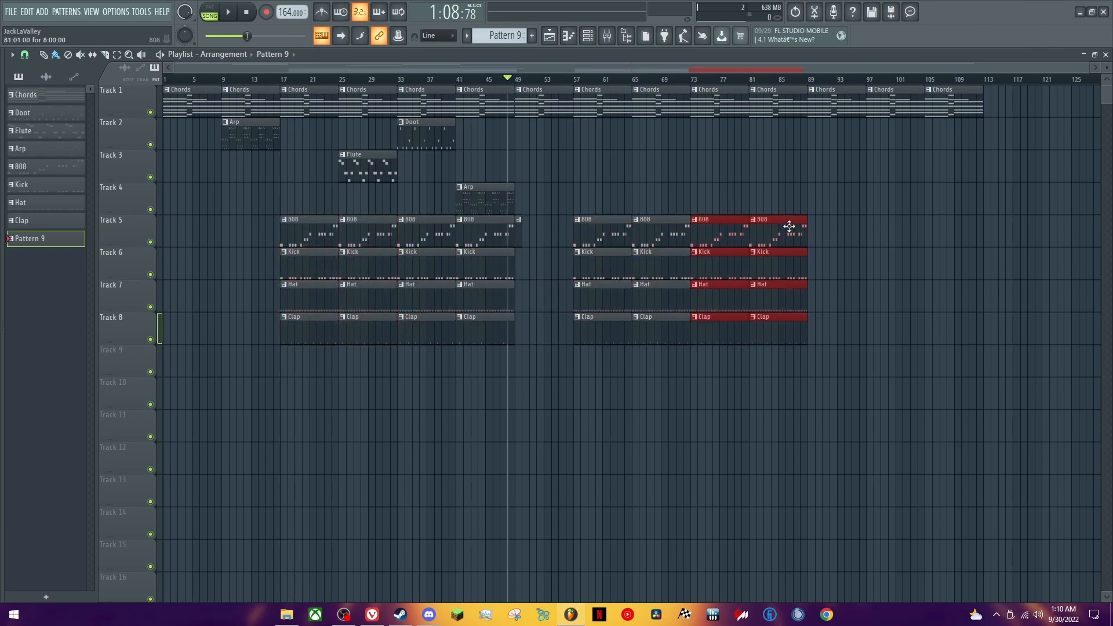
- Place a Pattern 9 clip on Track 5 at bar 89, directly after the last 808 clip
{"action": "left_click", "coordinate": [723, 176]}
{"action": "left_click", "coordinate": [823, 227]}
{"action": "scroll", "coordinate": [855, 267], "scroll_direction": "up", "scroll_amount": 1}
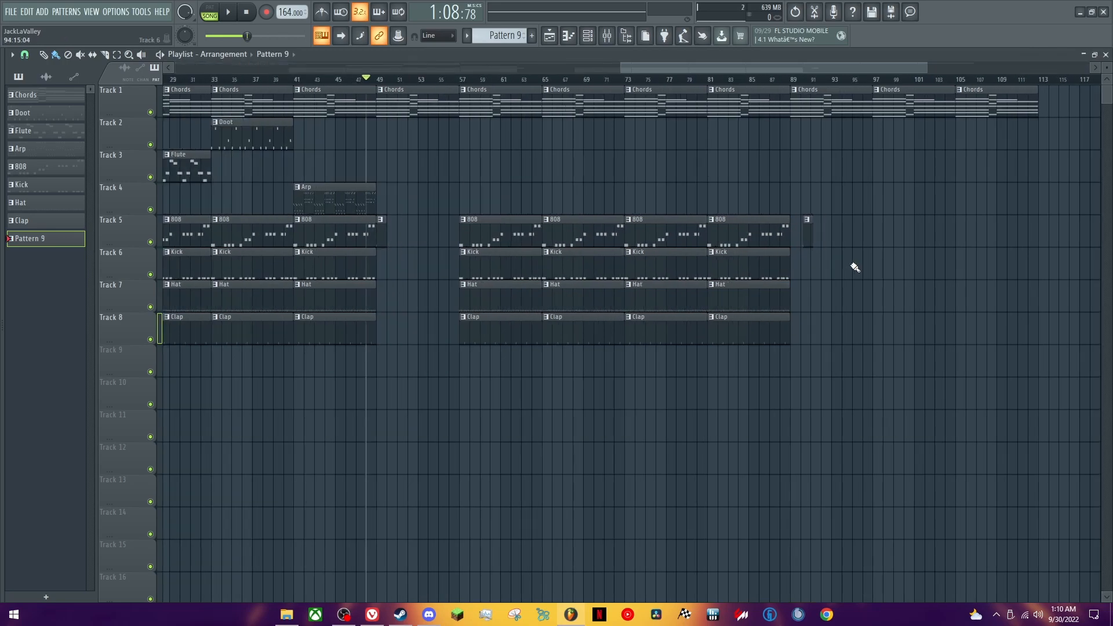
{"action": "scroll", "coordinate": [823, 255], "scroll_direction": "up", "scroll_amount": 4}
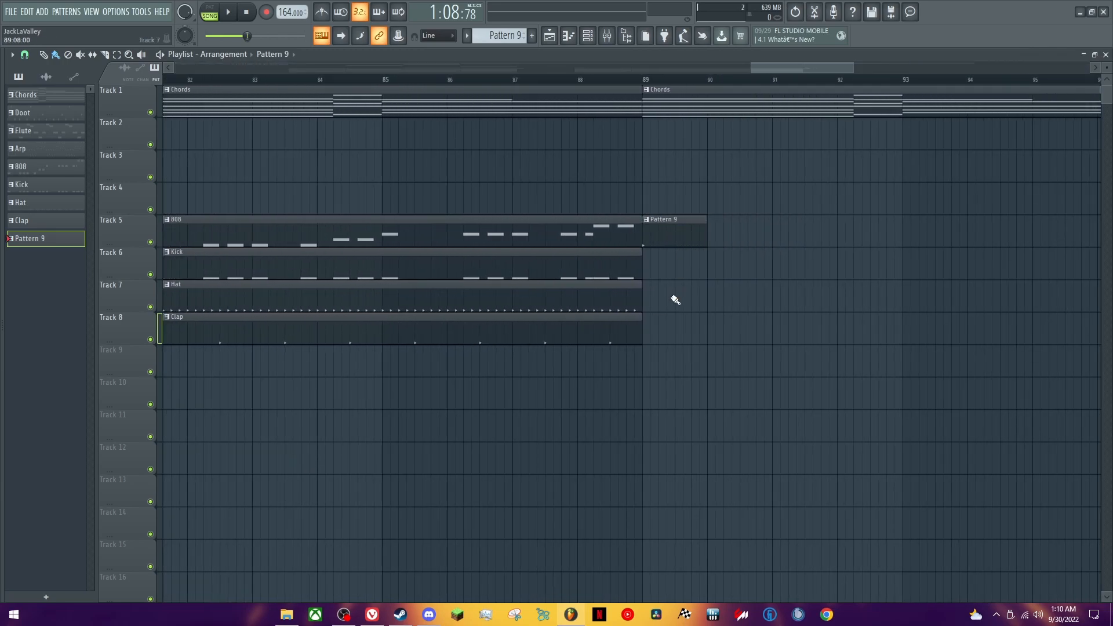
{"action": "scroll", "coordinate": [672, 296], "scroll_direction": "down", "scroll_amount": 6}
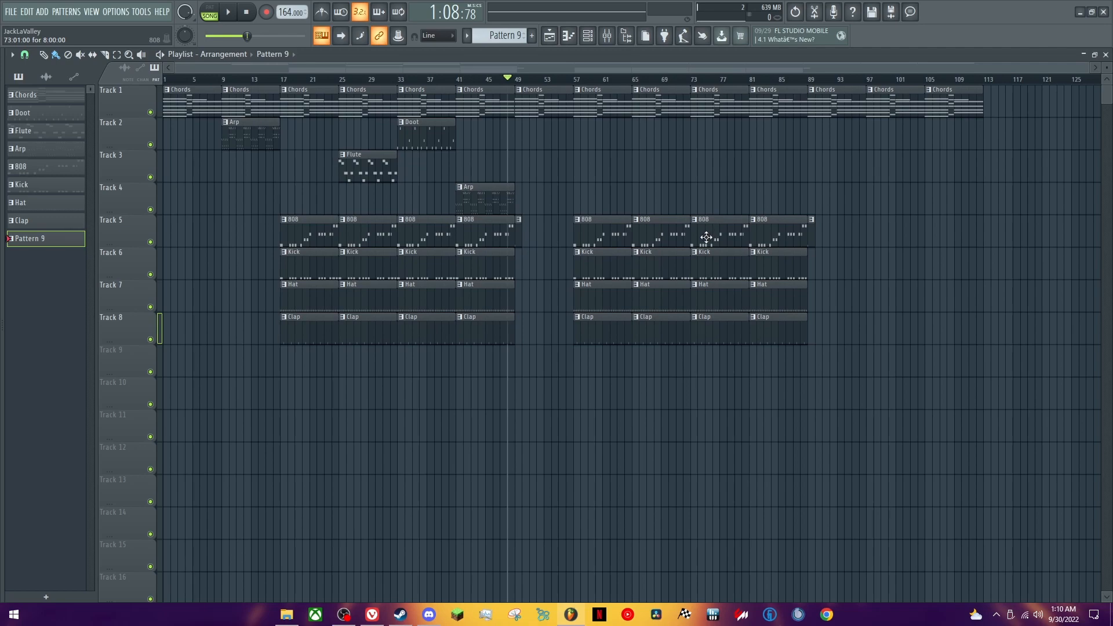
- Place a Flute clip at bar 65 on Track 3 and copy the Doot clip to bars 73 and 81 on Track 2
{"action": "left_click", "coordinate": [374, 168]}
{"action": "left_click_drag", "start_coordinate": [690, 177], "coordinate": [665, 180]}
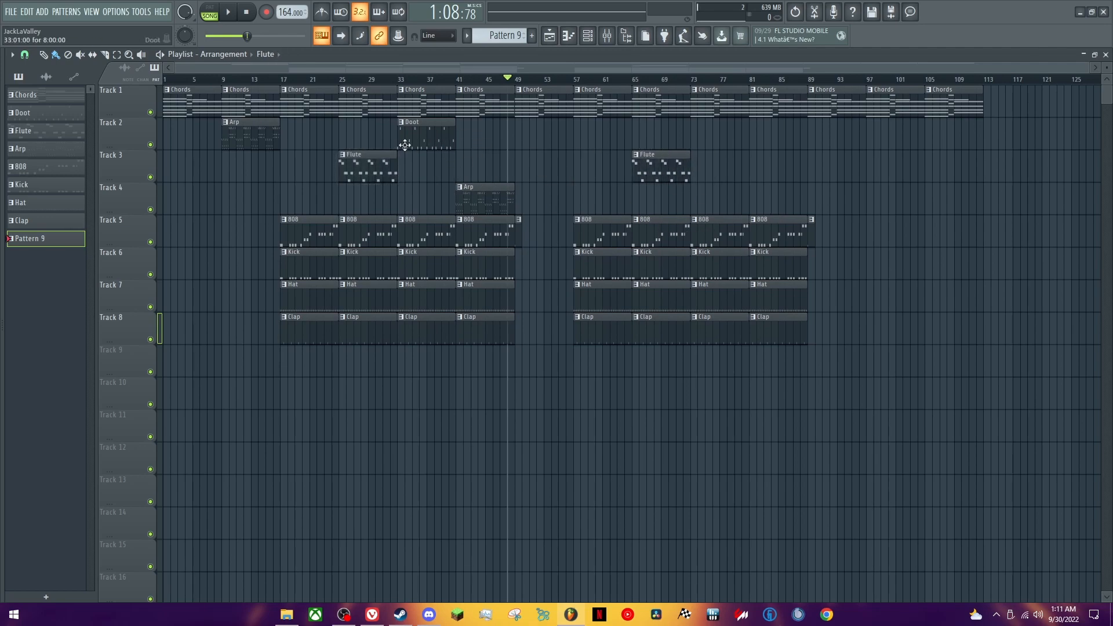
{"action": "left_click_drag", "start_coordinate": [440, 138], "coordinate": [717, 141]}
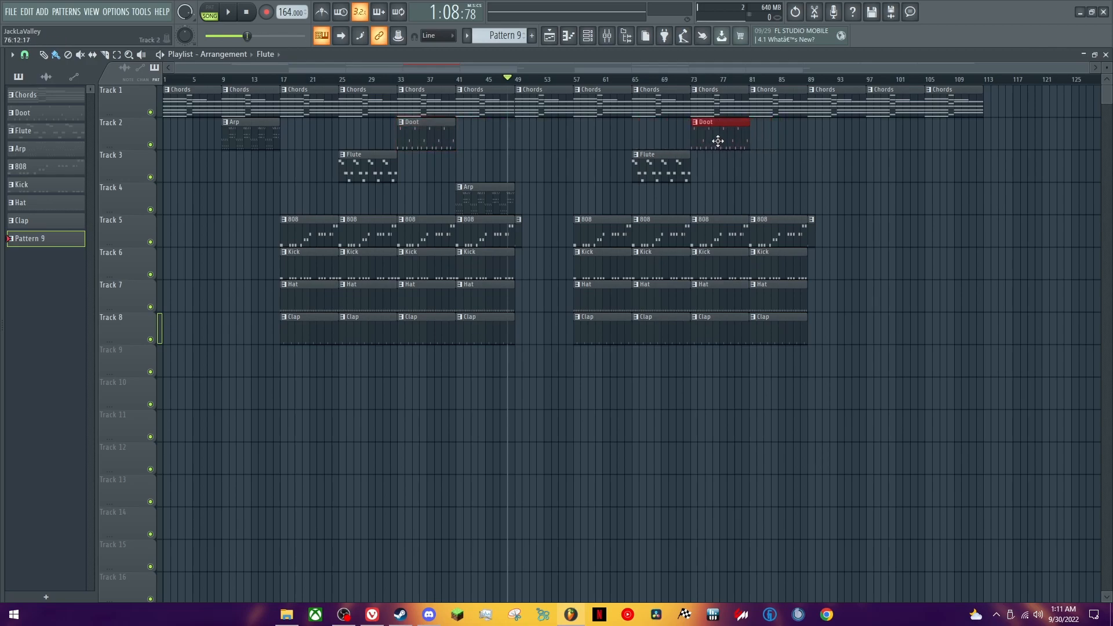
{"action": "scroll", "coordinate": [736, 174], "scroll_direction": "up", "scroll_amount": 4}
{"action": "key", "text": "ctrl+b"}
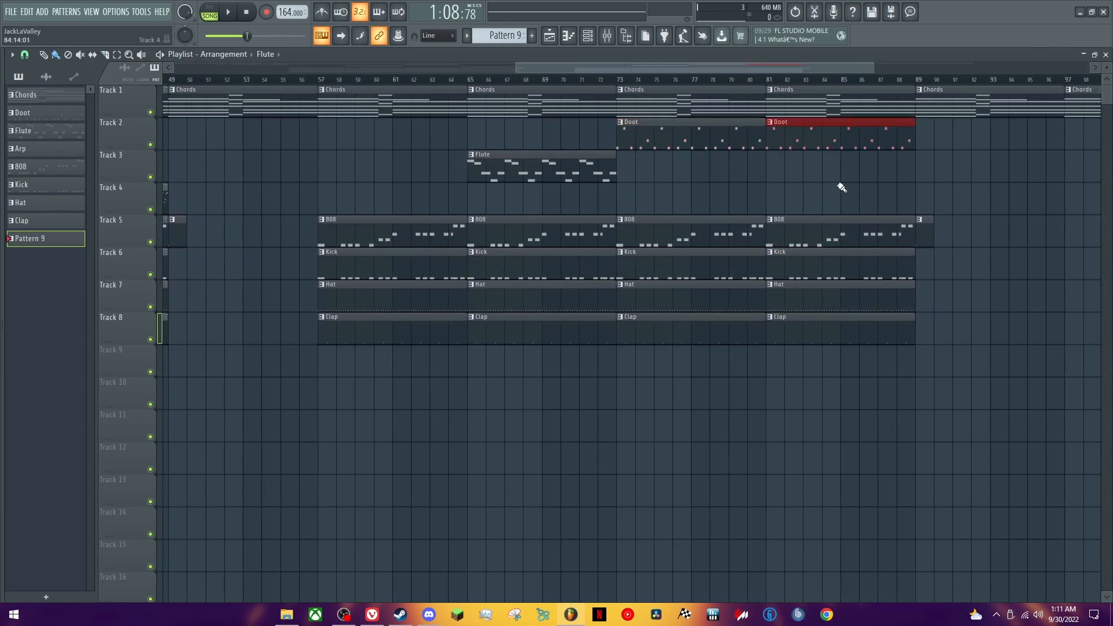
{"action": "key", "text": "ctrl+d"}
- Place an Arp clip on Track 4 at bar 81, above the last 808 clip
{"action": "scroll", "coordinate": [703, 194], "scroll_direction": "down", "scroll_amount": 4}
{"action": "scroll", "coordinate": [703, 194], "scroll_direction": "down", "scroll_amount": 1}
{"action": "left_click", "coordinate": [484, 200]}
{"action": "left_click_drag", "start_coordinate": [767, 207], "coordinate": [781, 207]}
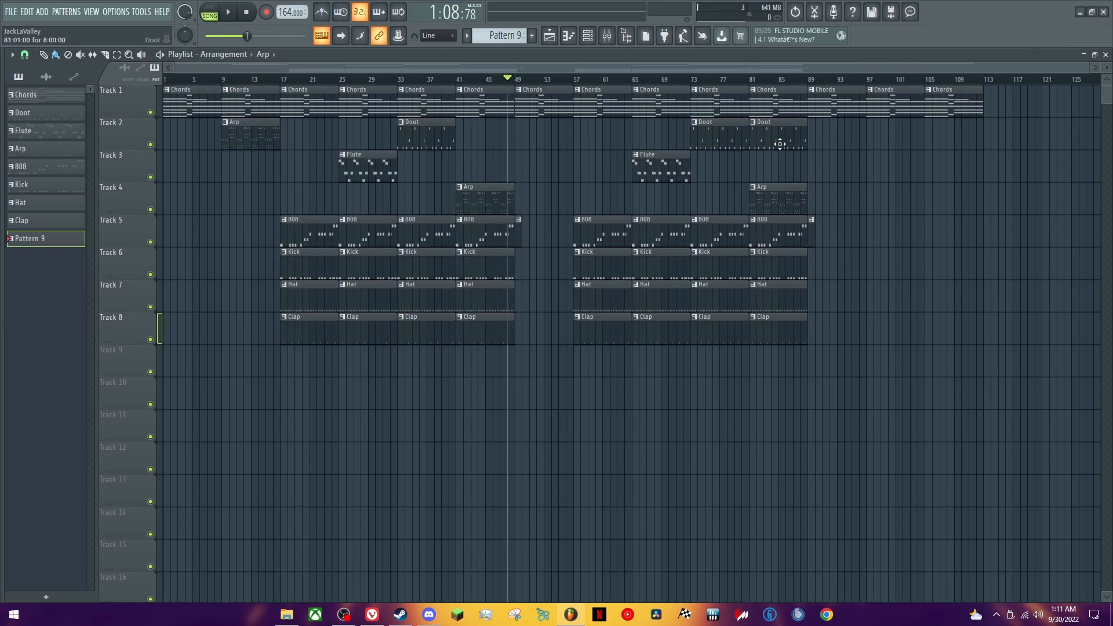
- Add 808, Kick, Hat and Clap clips from bar 97 to bar 113, with a Pattern 9 clip on Track 5 at bar 113
{"action": "left_click_drag", "start_coordinate": [782, 223], "coordinate": [887, 318]}
{"action": "left_click", "coordinate": [822, 265]}
{"action": "scroll", "coordinate": [823, 264], "scroll_direction": "up", "scroll_amount": 1}
{"action": "scroll", "coordinate": [823, 265], "scroll_direction": "up", "scroll_amount": 4}
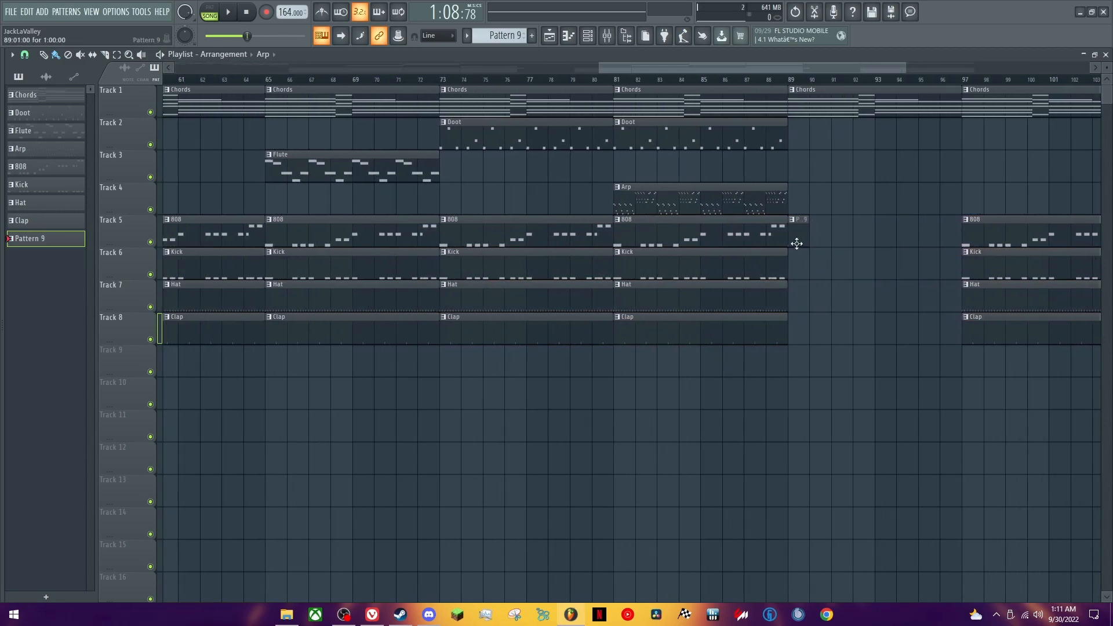
{"action": "scroll", "coordinate": [794, 241], "scroll_direction": "right", "scroll_amount": 4}
{"action": "scroll", "coordinate": [1109, 241], "scroll_direction": "right", "scroll_amount": 3}
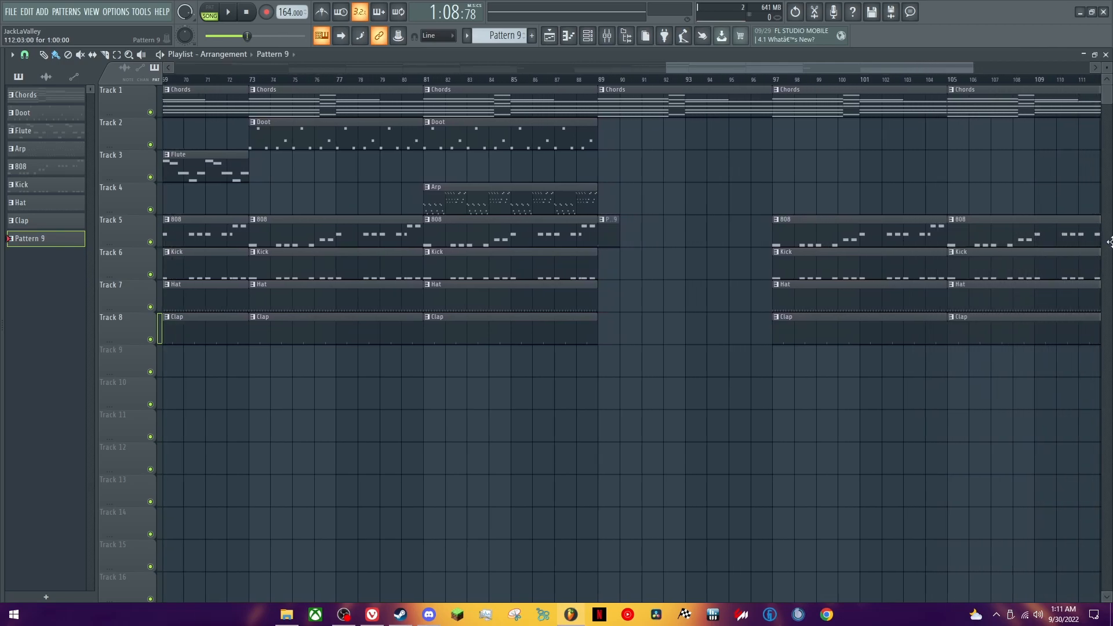
{"action": "left_click", "coordinate": [1045, 247]}
{"action": "scroll", "coordinate": [844, 409], "scroll_direction": "down", "scroll_amount": 5}
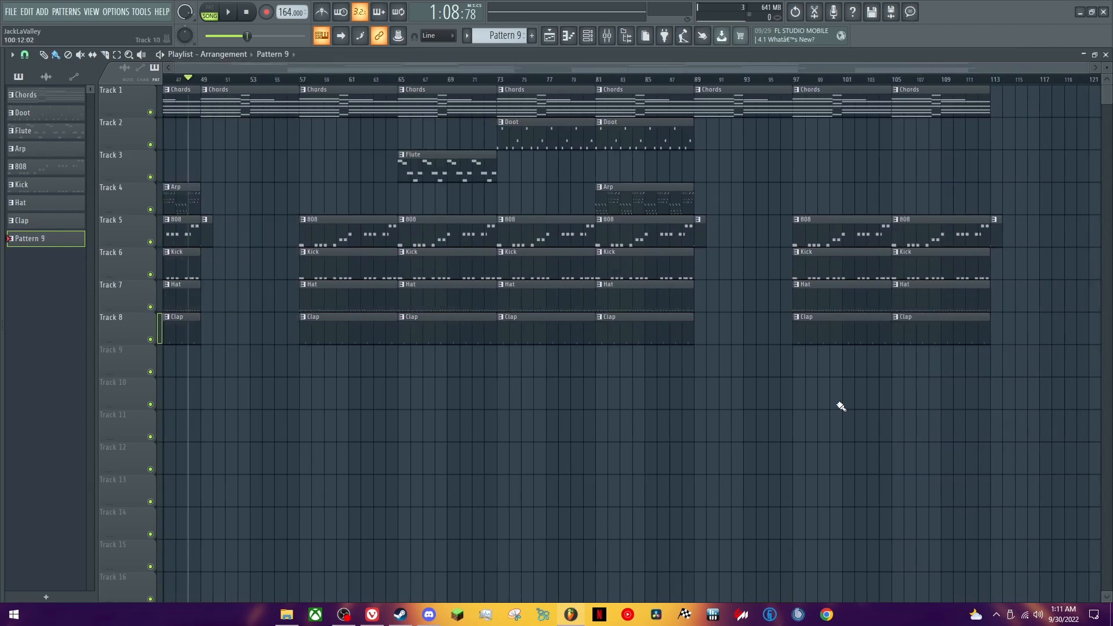
- Set the playhead to bar 97 and create an automation clip for the Master track's volume in the mixer
{"action": "left_click", "coordinate": [867, 81]}
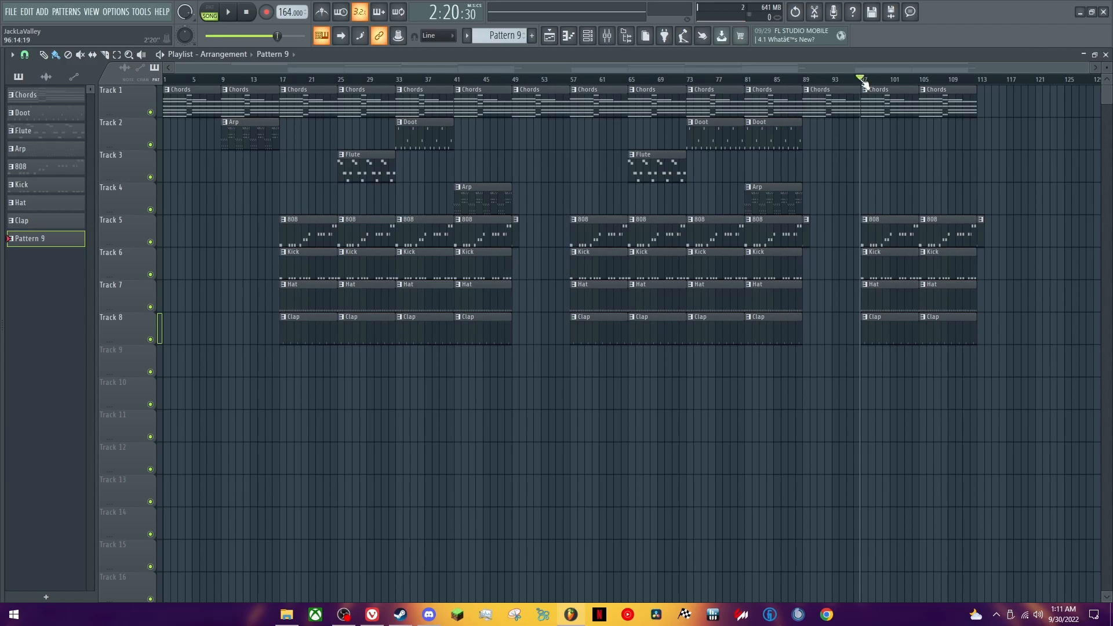
{"action": "scroll", "coordinate": [816, 63], "scroll_direction": "up", "scroll_amount": 4}
{"action": "left_click", "coordinate": [830, 81]}
{"action": "left_click", "coordinate": [607, 36]}
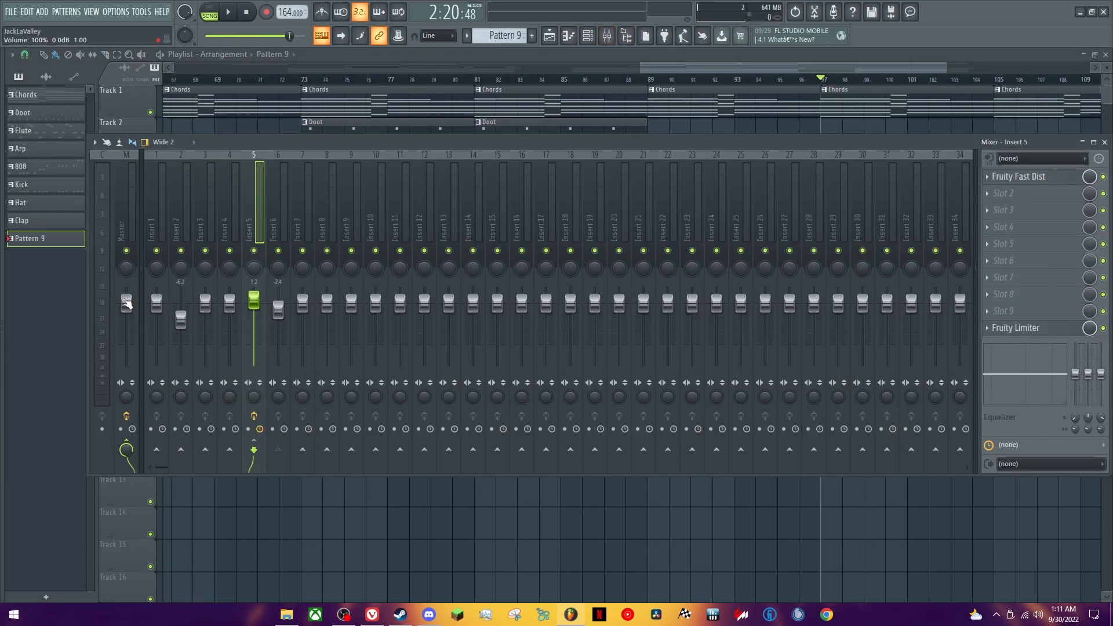
{"action": "right_click", "coordinate": [126, 303]}
{"action": "left_click", "coordinate": [178, 386]}
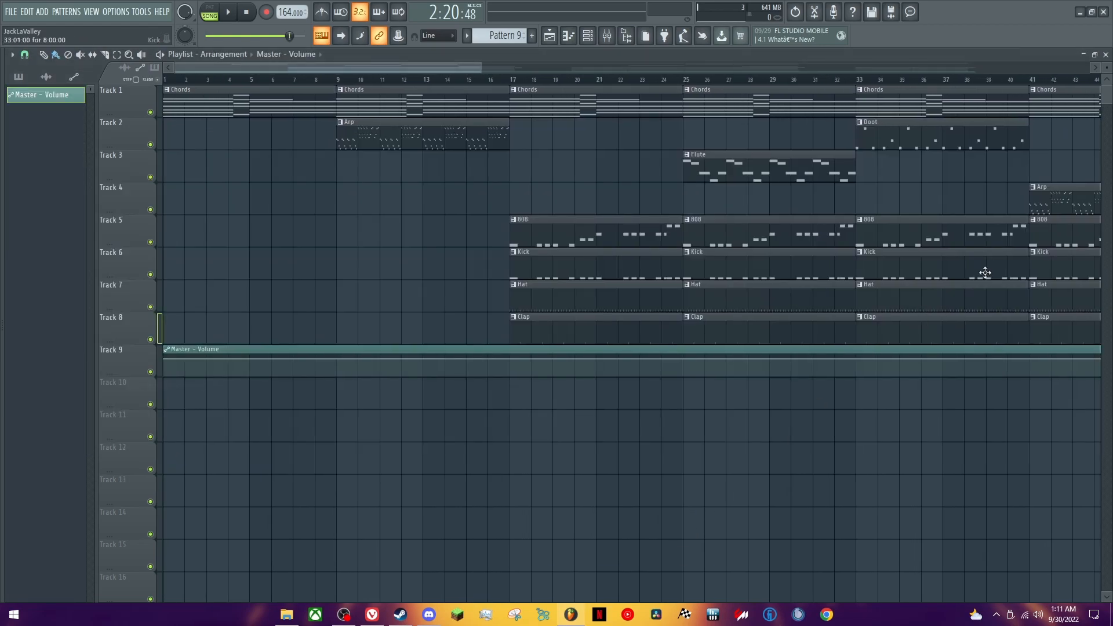
- Move the Master volume automation clip to start at bar 97 on Track 9 and shorten it to end near bar 113
{"action": "scroll", "coordinate": [588, 344], "scroll_direction": "down", "scroll_amount": 4}
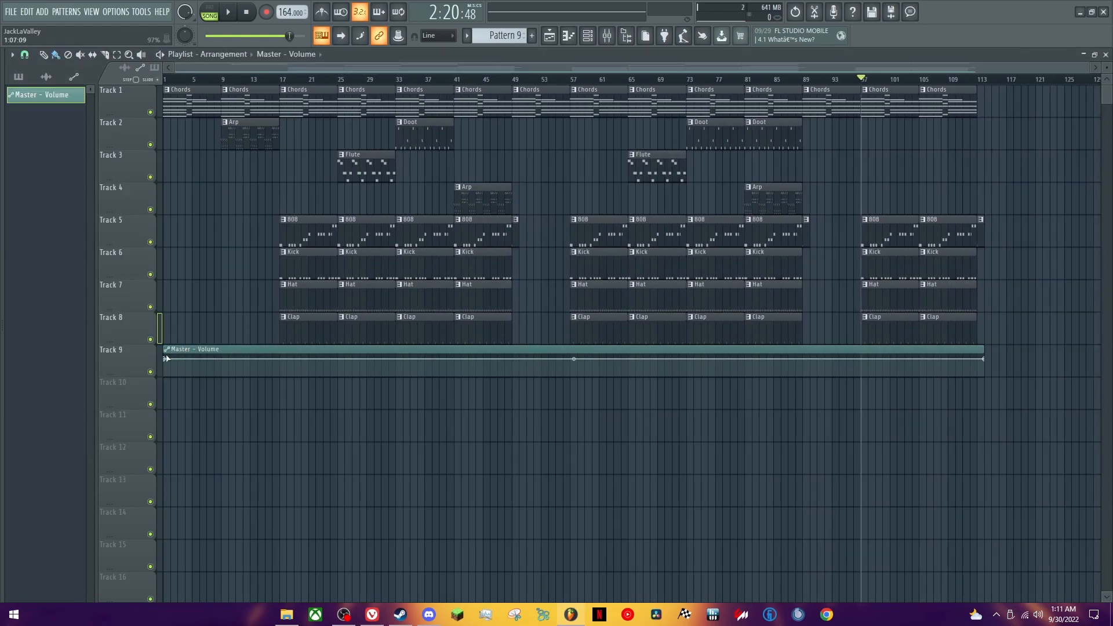
{"action": "left_click_drag", "start_coordinate": [196, 349], "coordinate": [892, 348]}
{"action": "scroll", "coordinate": [840, 278], "scroll_direction": "right", "scroll_amount": 5}
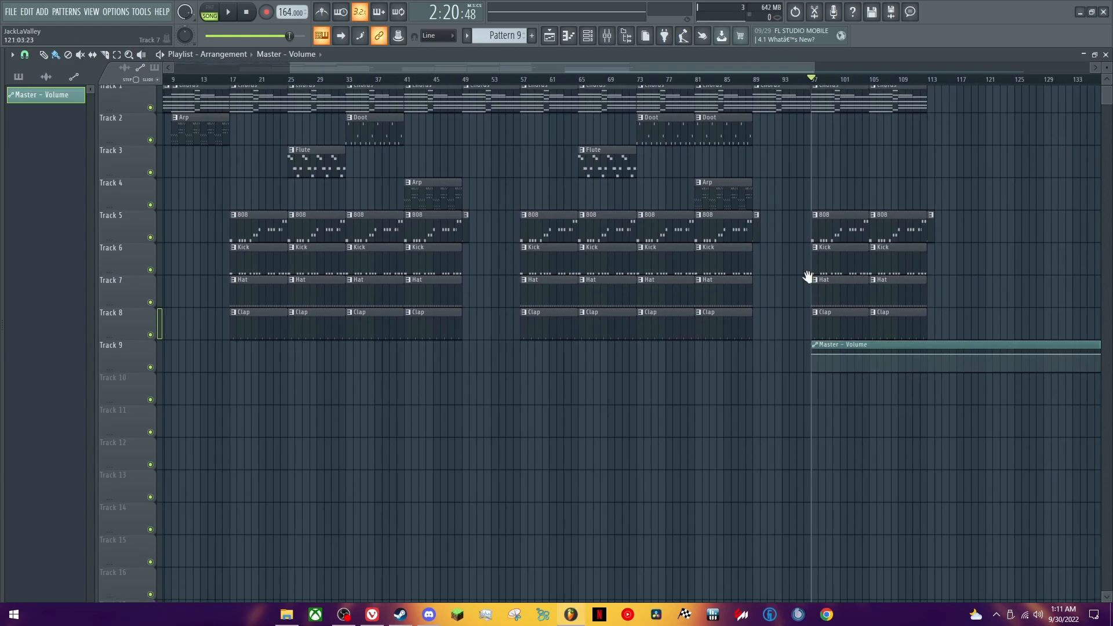
{"action": "scroll", "coordinate": [581, 293], "scroll_direction": "down", "scroll_amount": 2}
{"action": "left_click_drag", "start_coordinate": [1051, 351], "coordinate": [581, 349]}
- Extend the Master volume clip to bar 113, lower its end point to 0% for a fade-out, and return the playhead to the song start
{"action": "scroll", "coordinate": [591, 373], "scroll_direction": "up", "scroll_amount": 10}
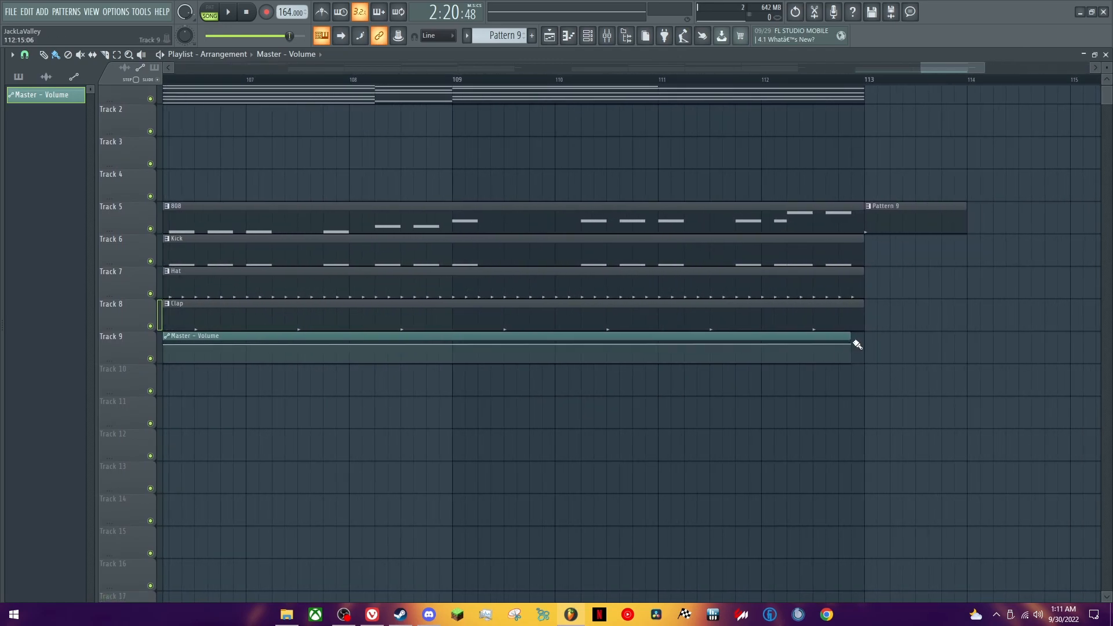
{"action": "left_click_drag", "start_coordinate": [866, 345], "coordinate": [864, 365]}
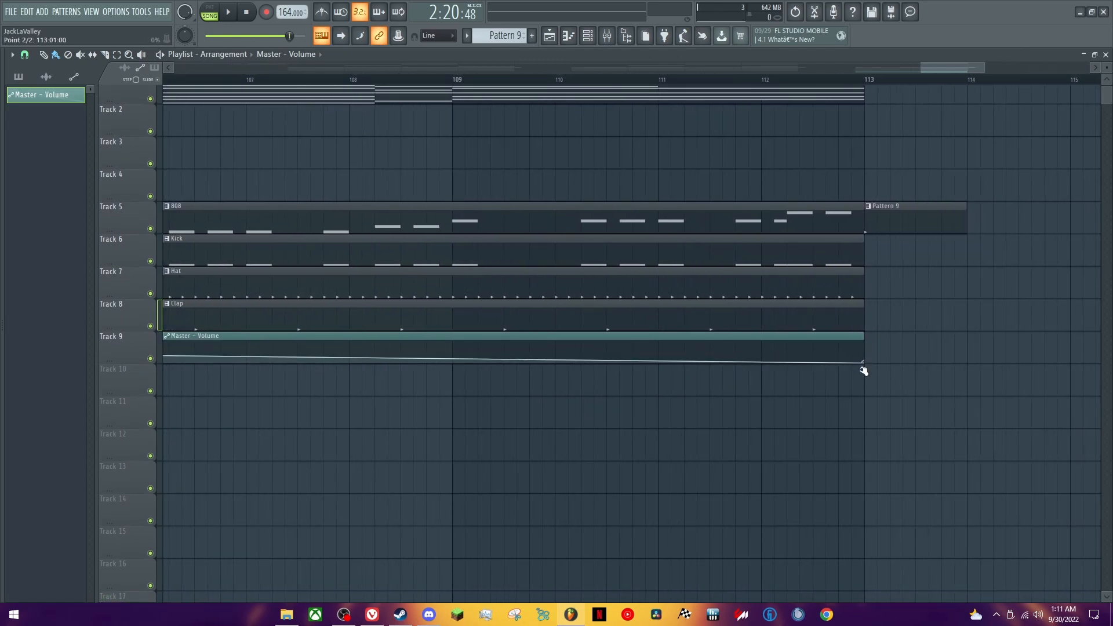
{"action": "scroll", "coordinate": [499, 417], "scroll_direction": "down", "scroll_amount": 8}
{"action": "scroll", "coordinate": [1006, 294], "scroll_direction": "down", "scroll_amount": 3}
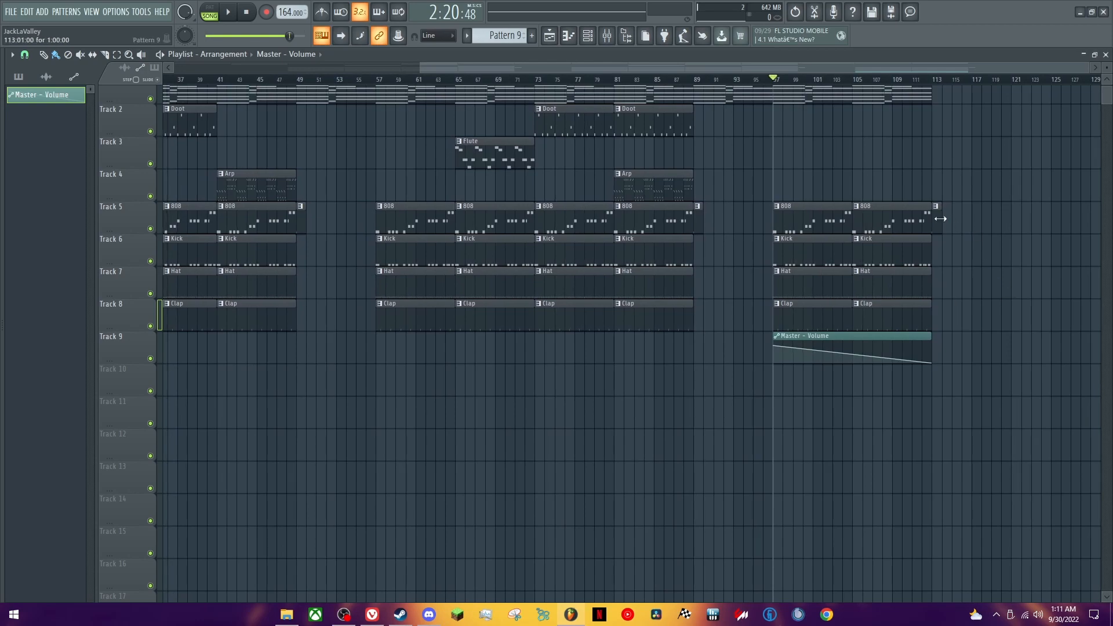
{"action": "scroll", "coordinate": [954, 218], "scroll_direction": "down", "scroll_amount": 3}
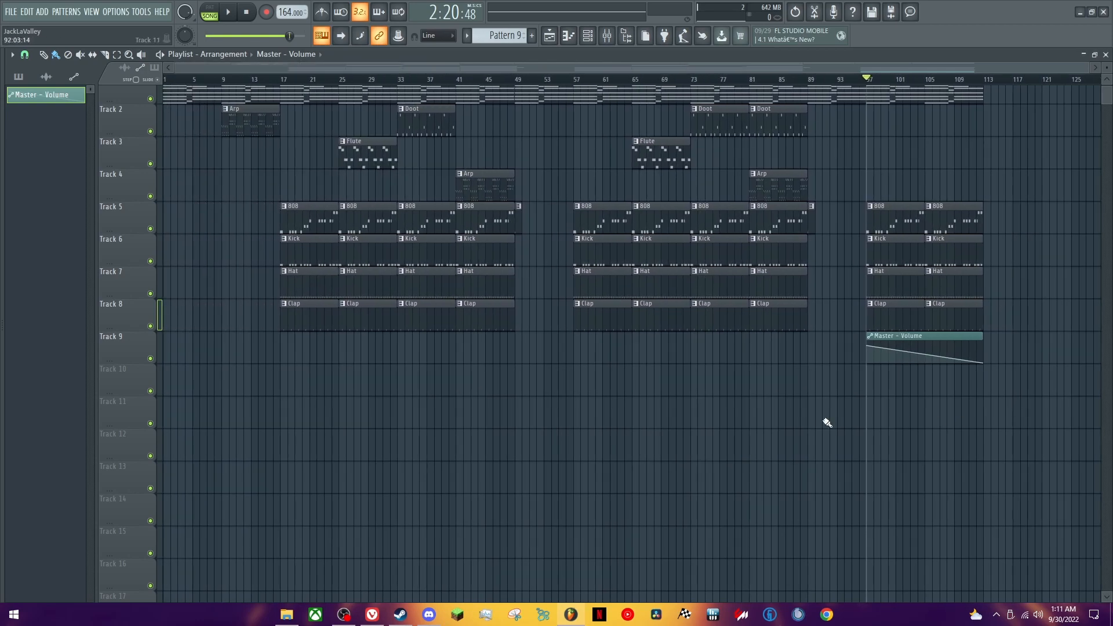
{"action": "scroll", "coordinate": [809, 423], "scroll_direction": "up", "scroll_amount": 1}
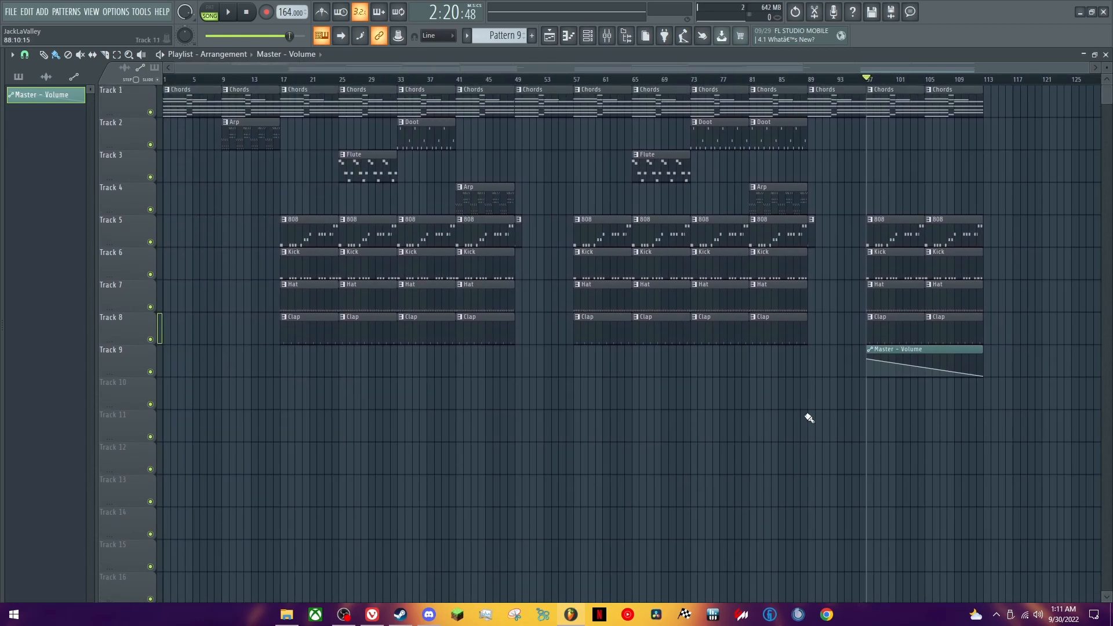
{"action": "key", "text": "Home"}
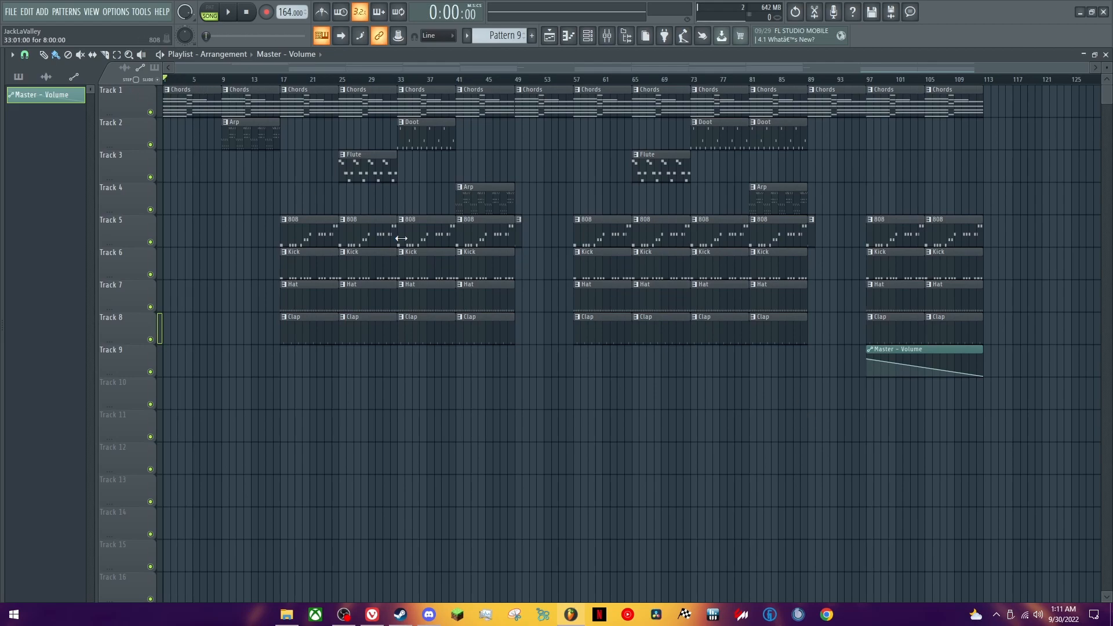